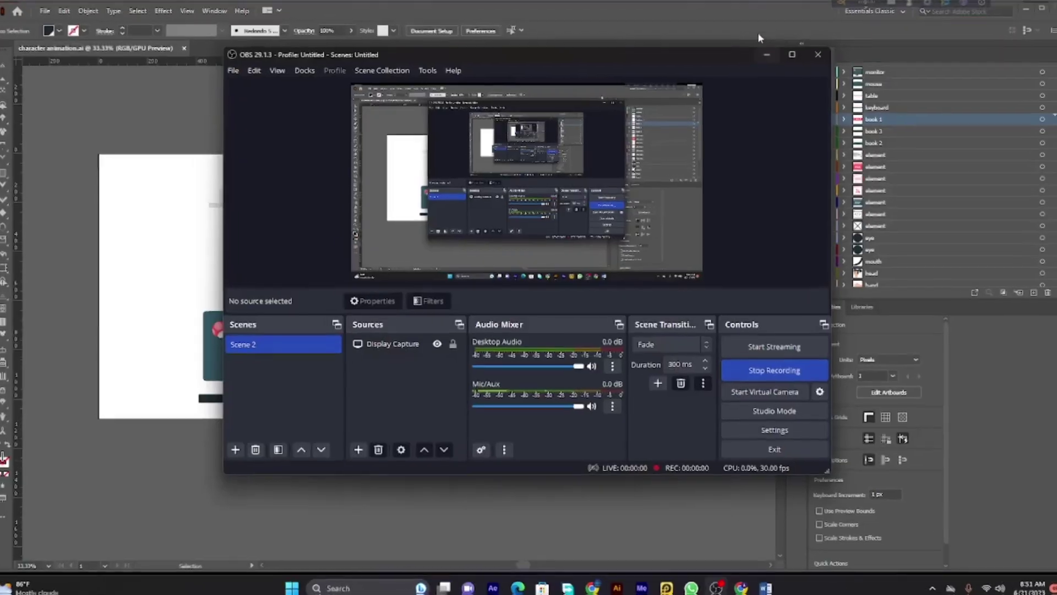
Minimize OBS Studio to reveal the developer-girl illustration in Illustrator.
click(787, 62)
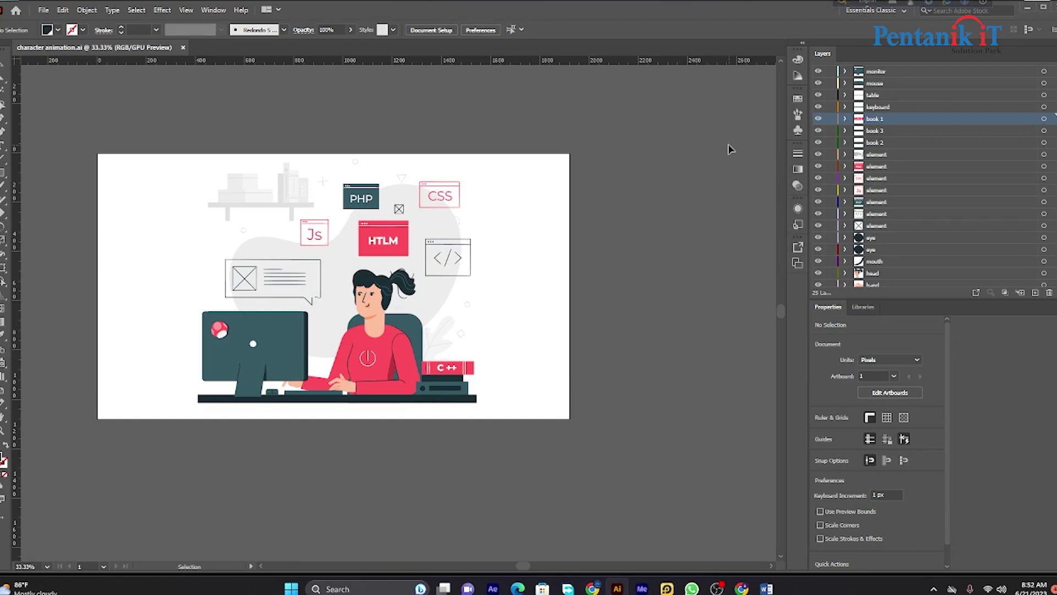
Switch to Chrome and browse Freepik's free 'computer' vector search results.
key(alt+Tab)
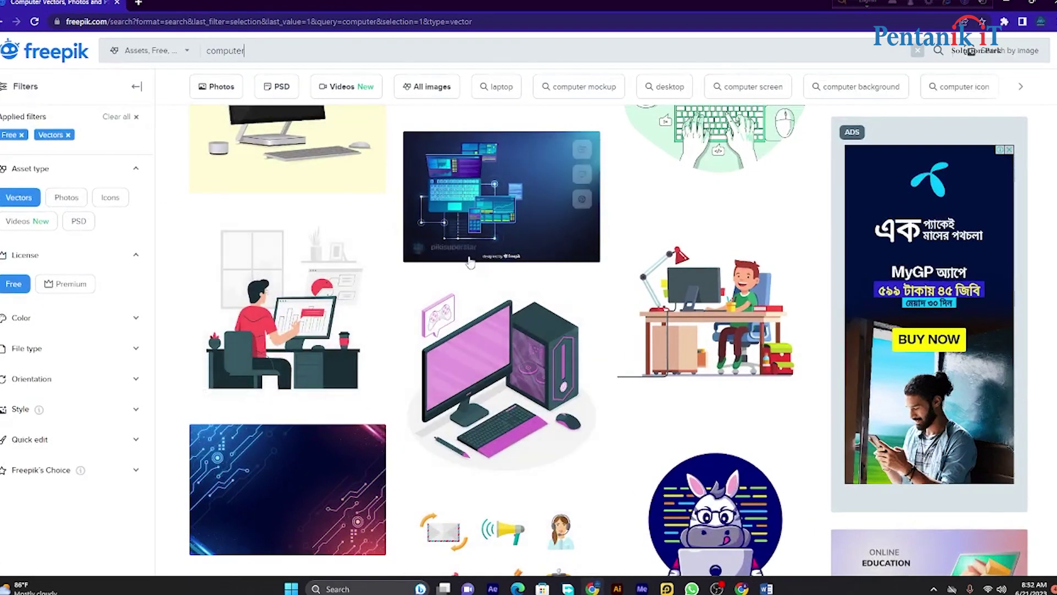
scroll(472, 317, down, 15)
scroll(473, 318, up, 15)
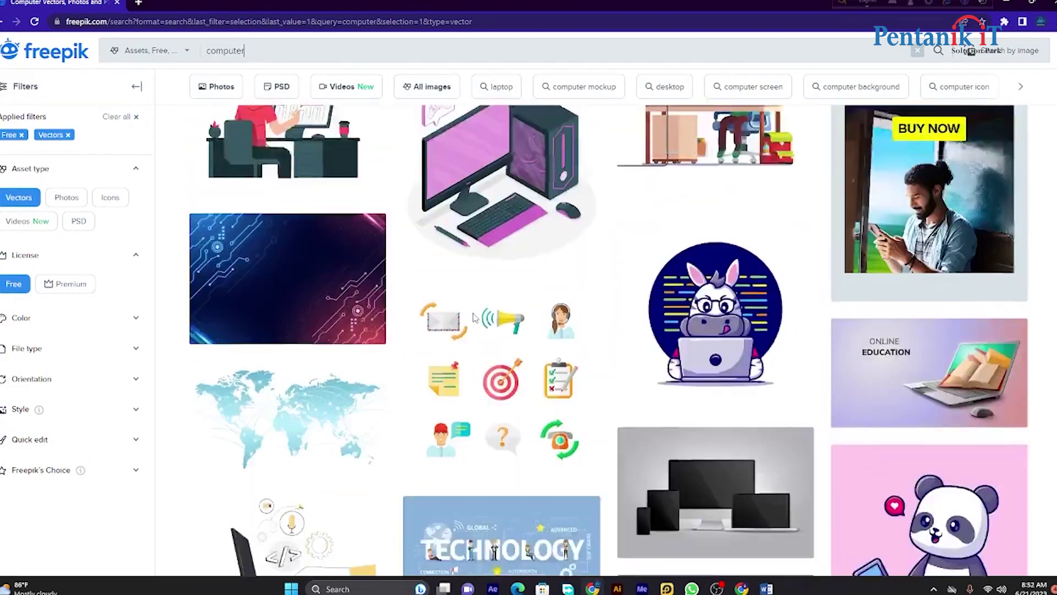
scroll(474, 316, down, 10)
scroll(551, 341, up, 5)
scroll(661, 364, up, 3)
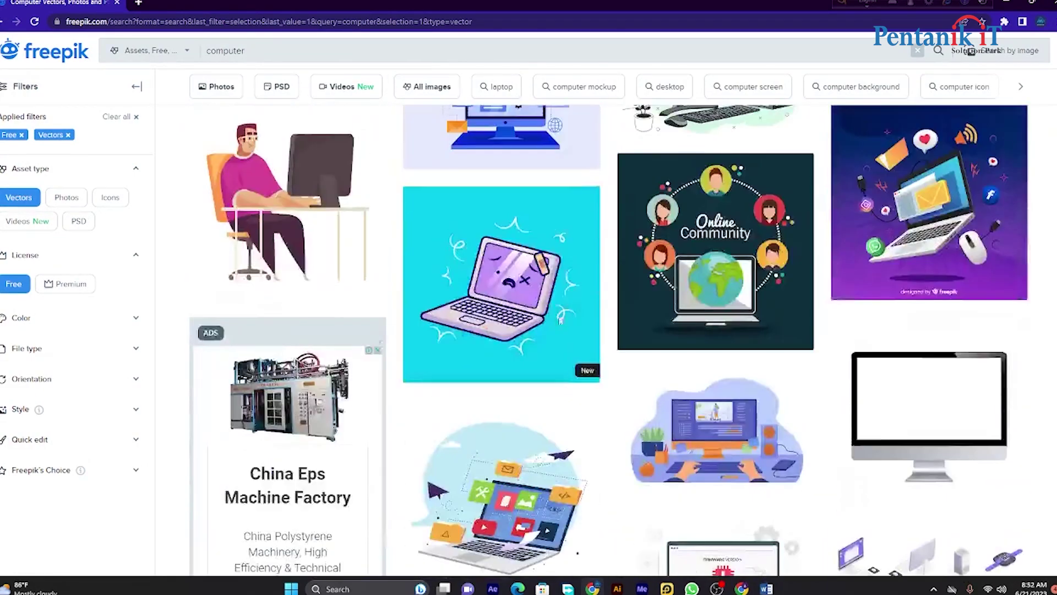
scroll(710, 375, down, 4)
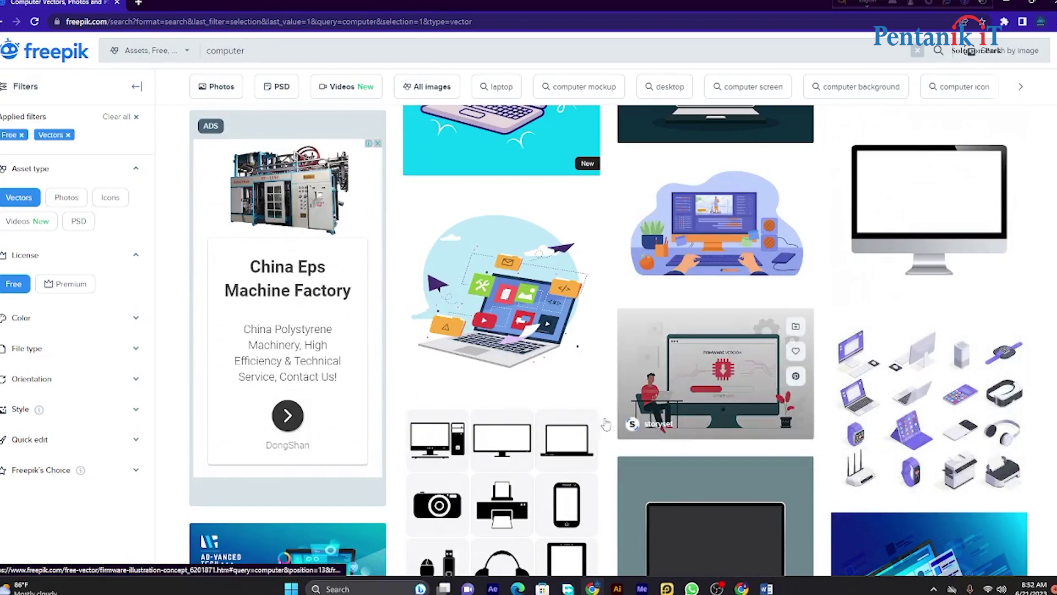
scroll(738, 325, down, 4)
scroll(731, 358, down, 5)
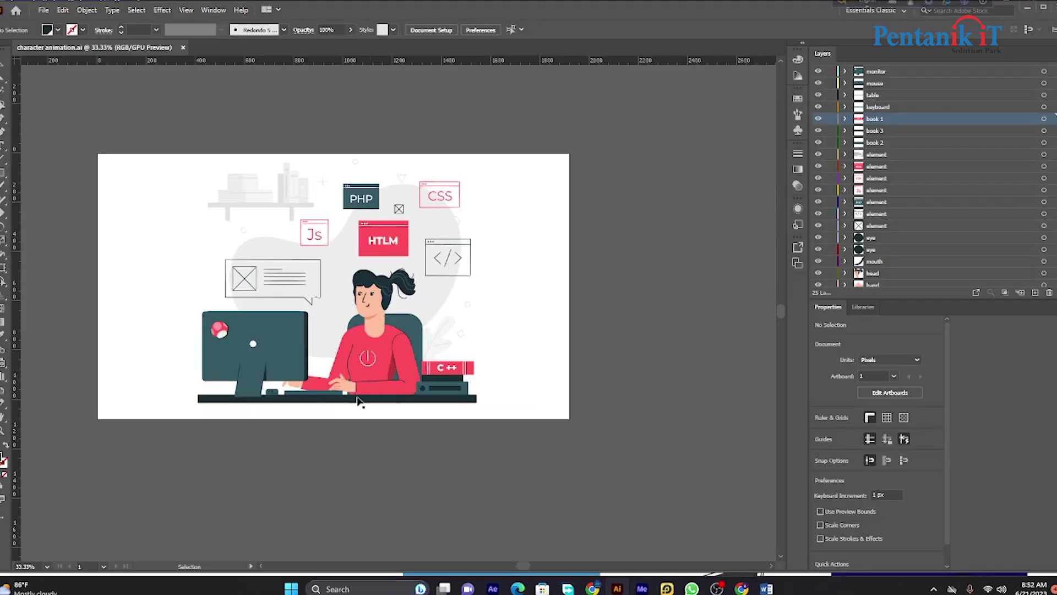
Review the Illustrator layers from monitor to Background Complete, then switch to After Effects.
scroll(601, 373, up, 1)
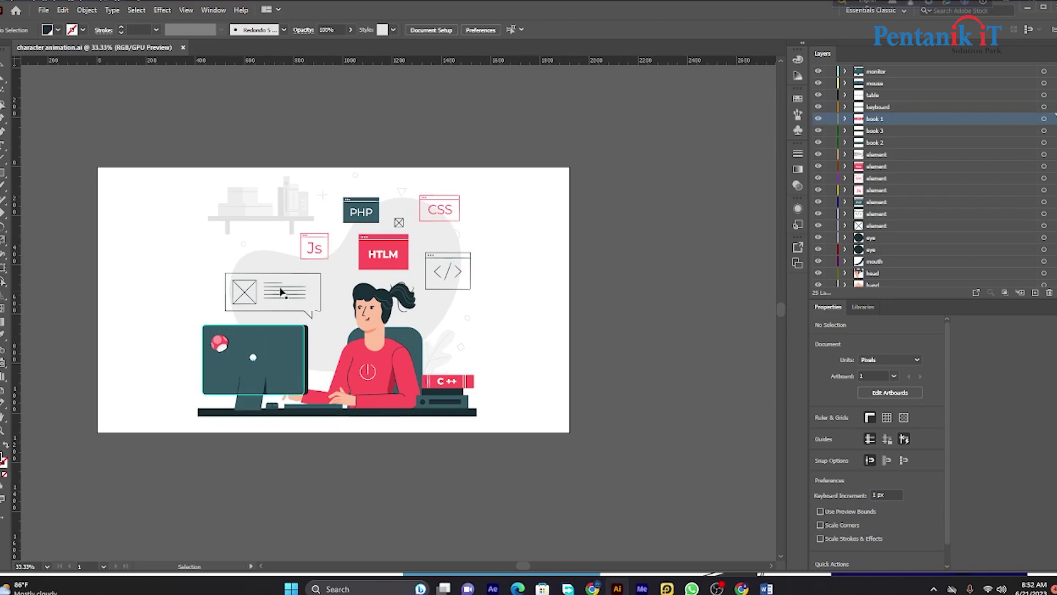
scroll(930, 176, down, 3)
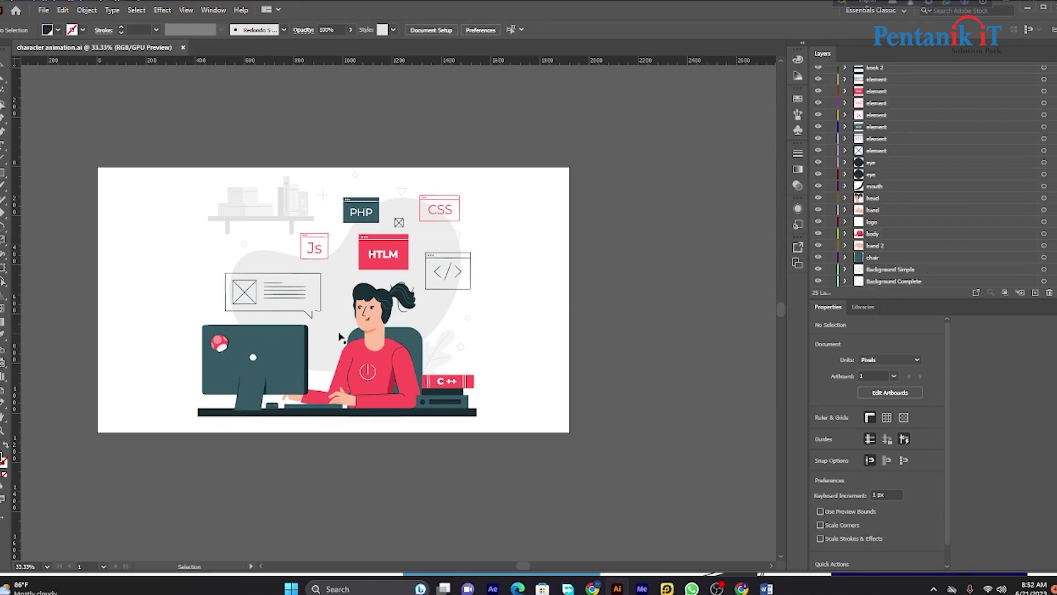
scroll(874, 234, up, 3)
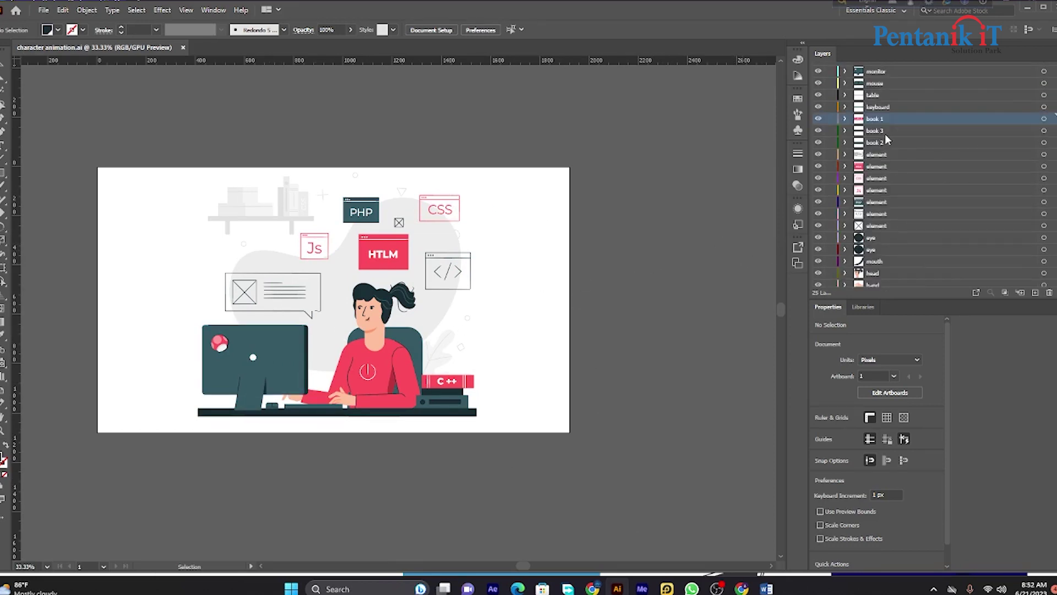
scroll(887, 140, down, 3)
scroll(888, 232, up, 3)
scroll(890, 166, down, 3)
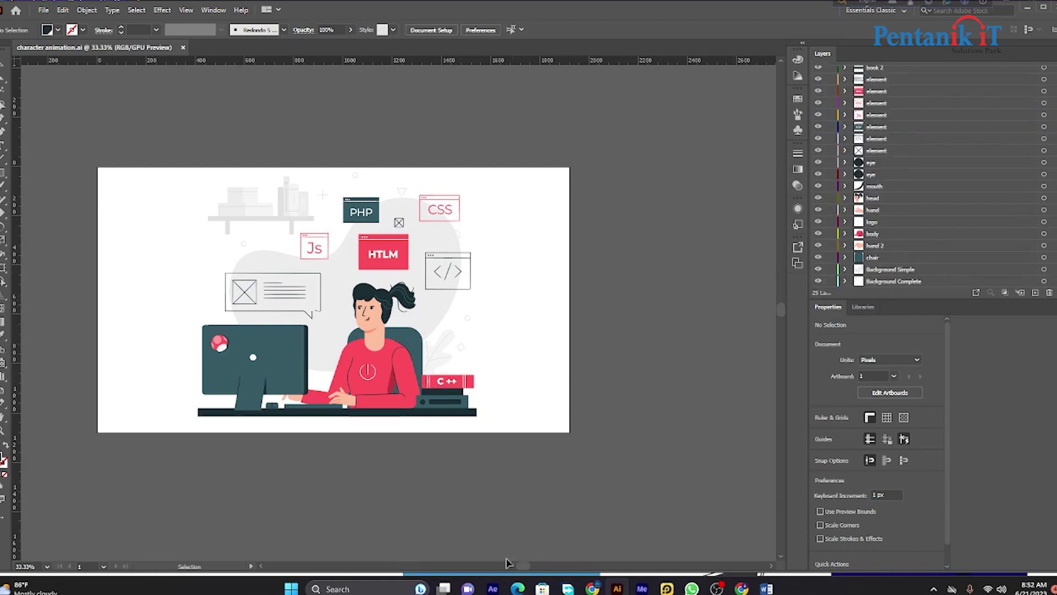
click(493, 588)
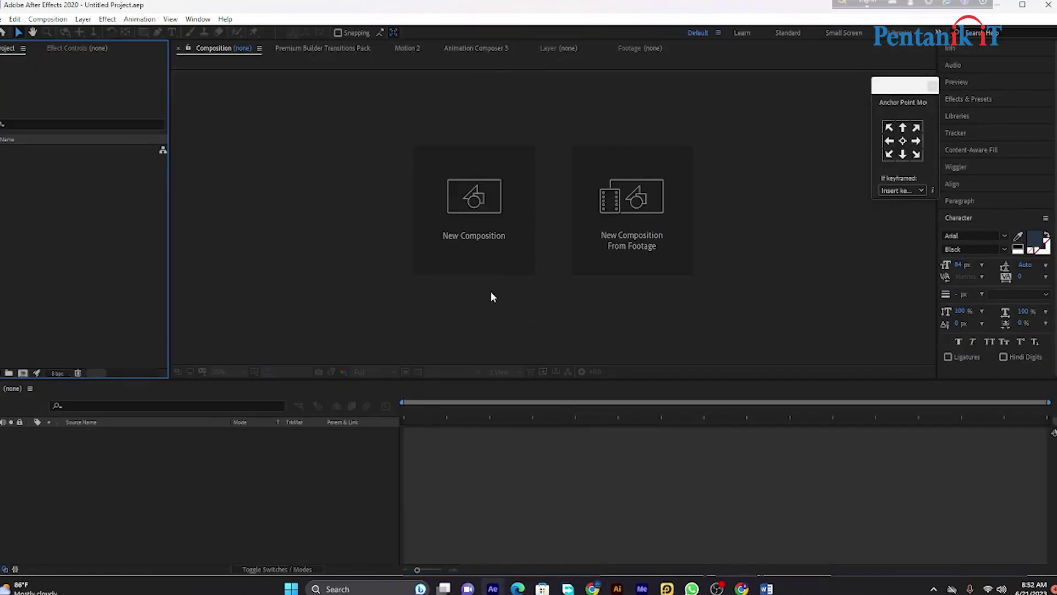
Create a new 1920×1080 composition and change its duration from 0:00:57:01 to 0:00:07:01.
click(481, 218)
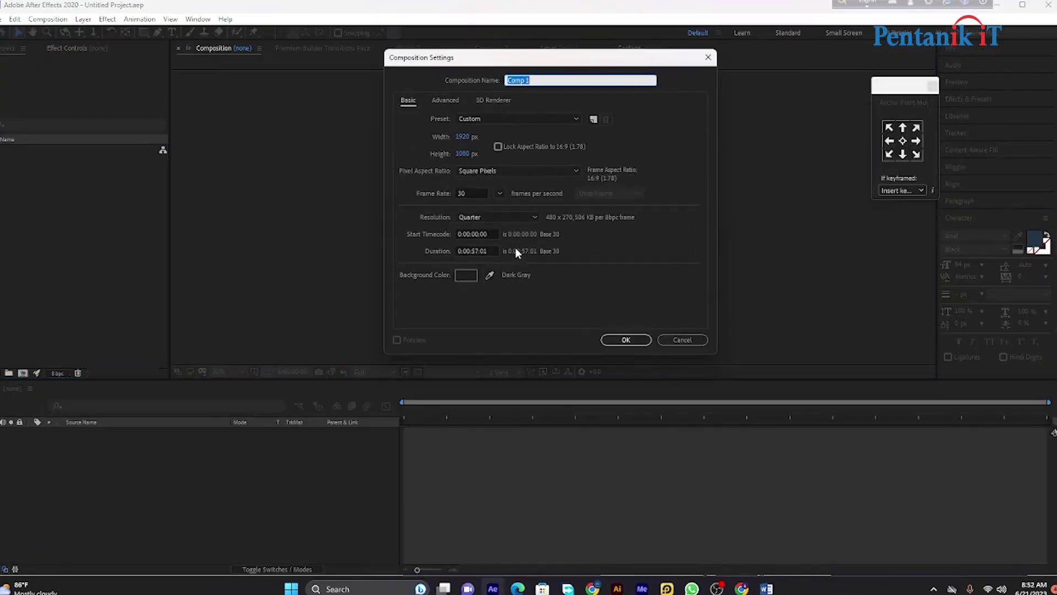
click(476, 251)
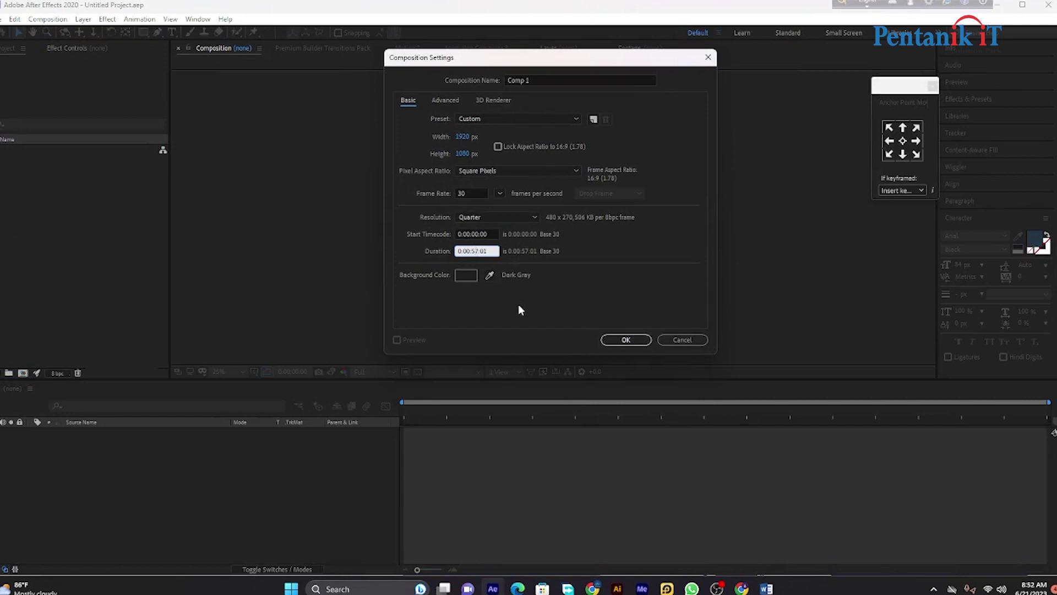
key(BackSpace)
text(7)
Confirm Comp 1 and import the character animation .ai from D:\class\class 01- as Composition – Retain Layer Sizes.
click(626, 340)
double_click(69, 220)
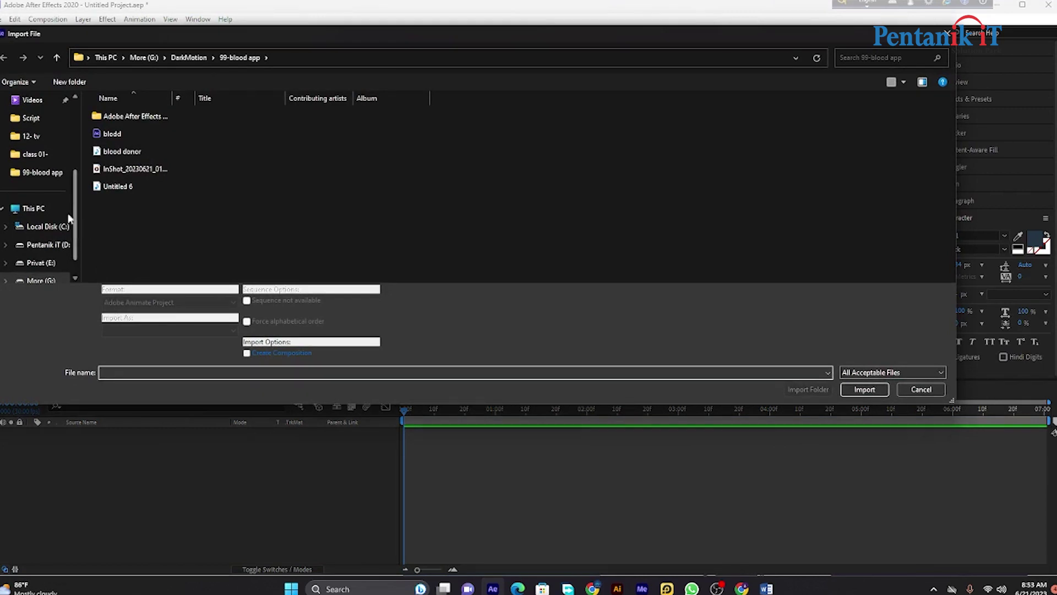
scroll(69, 219, down, 1)
click(43, 209)
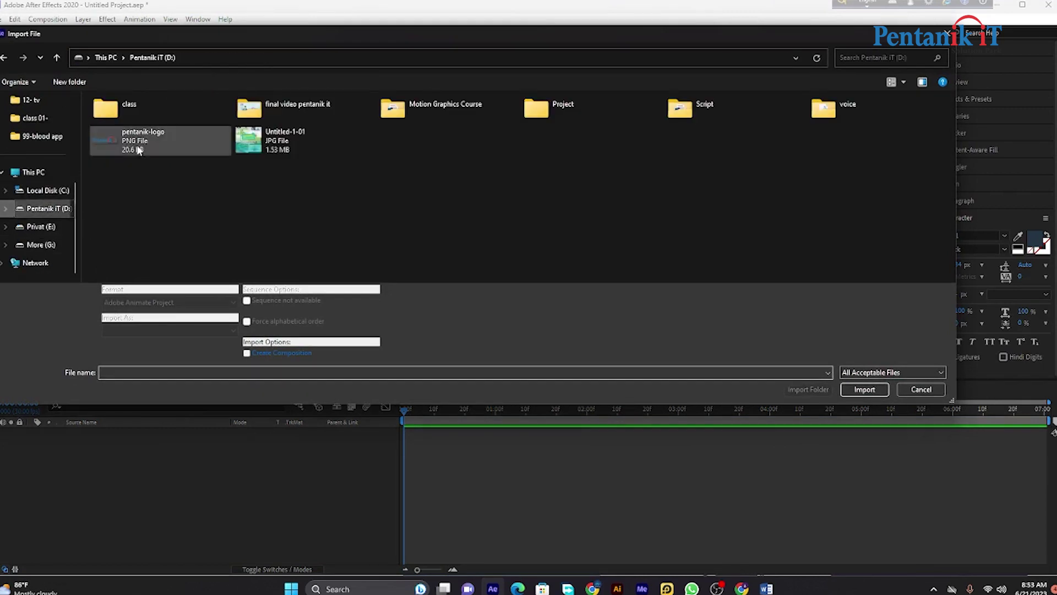
double_click(154, 111)
double_click(151, 114)
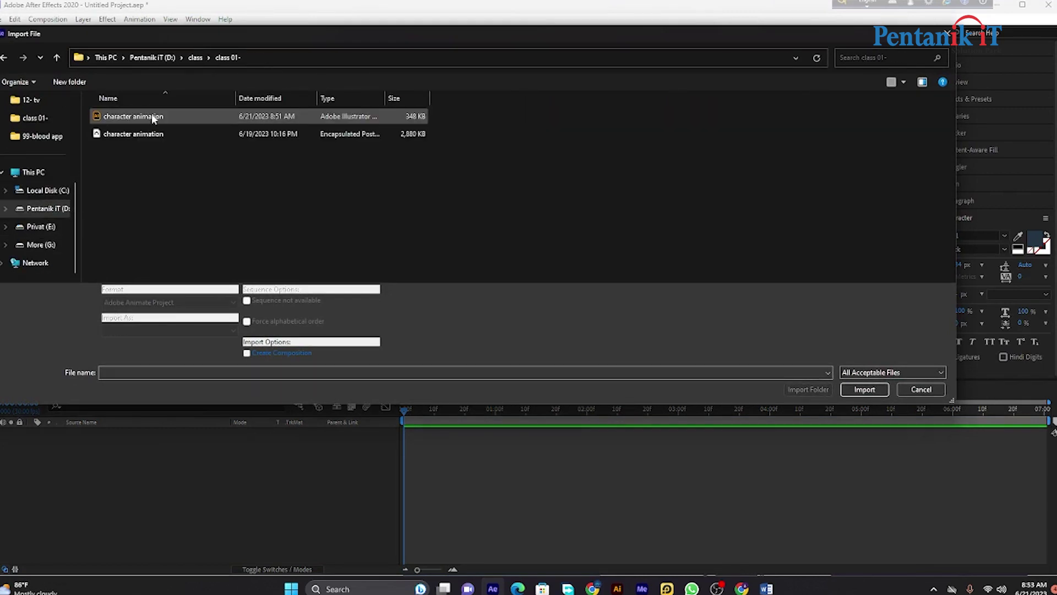
click(151, 113)
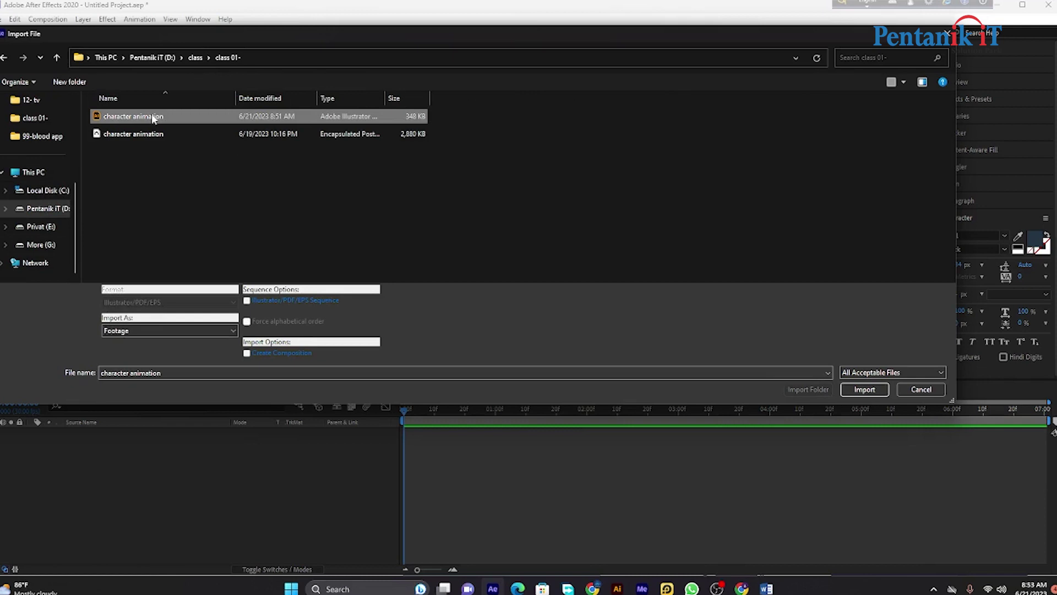
click(142, 329)
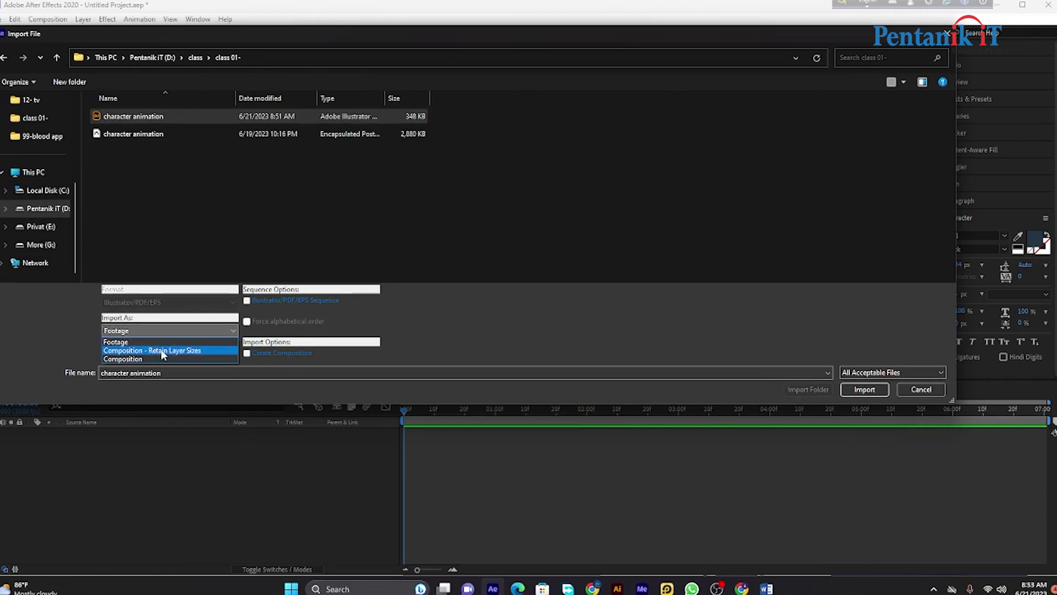
click(169, 352)
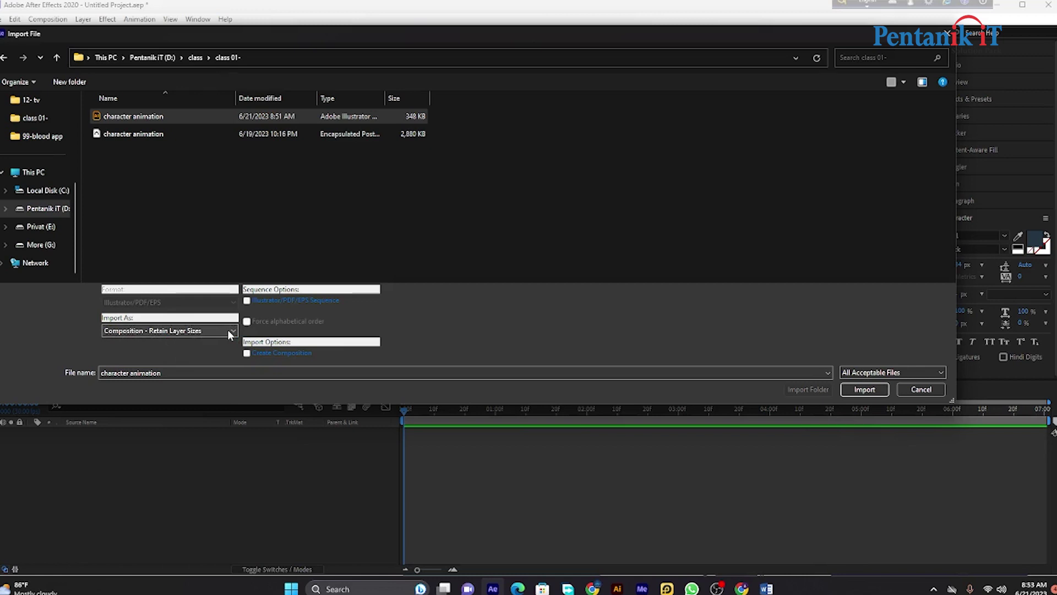
click(861, 388)
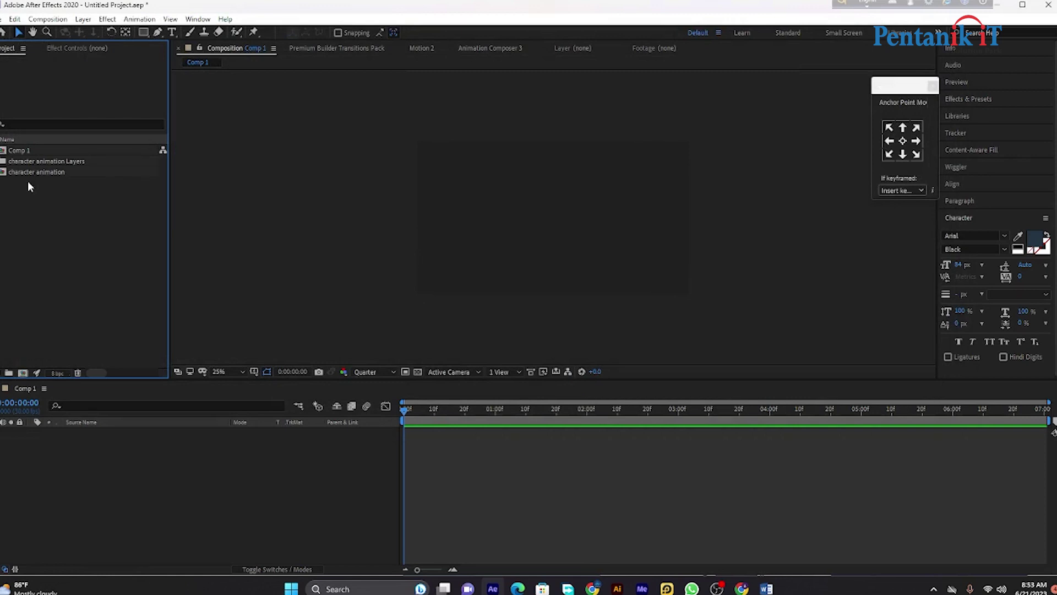
Add character animation to Comp 1 and place a new White Solid 1 layer beneath it.
mouse_move(26, 171)
mouse_down()
mouse_move(119, 447)
mouse_move(364, 449)
mouse_up()
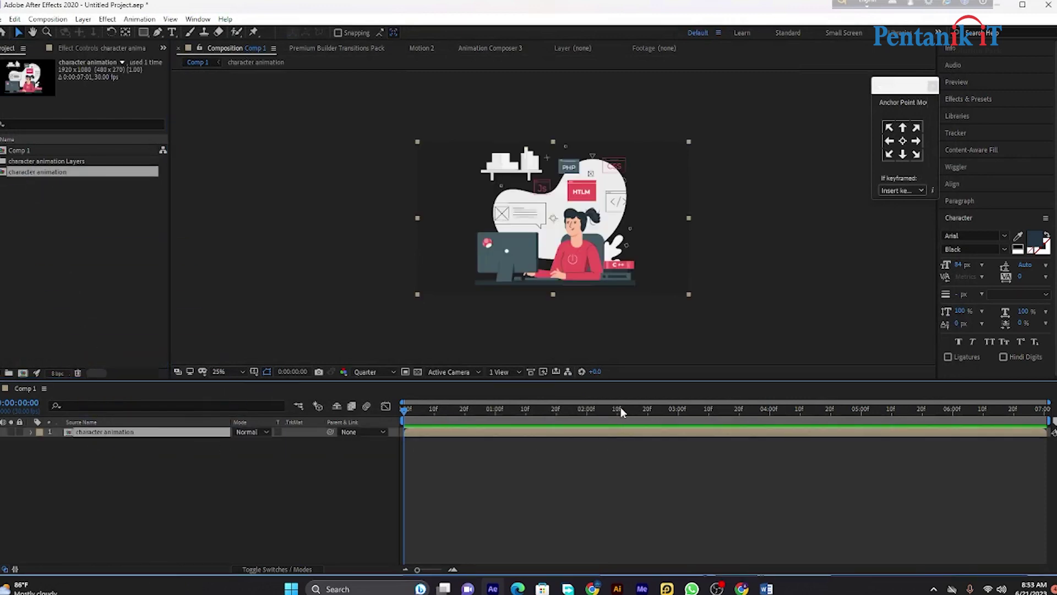
right_click(130, 485)
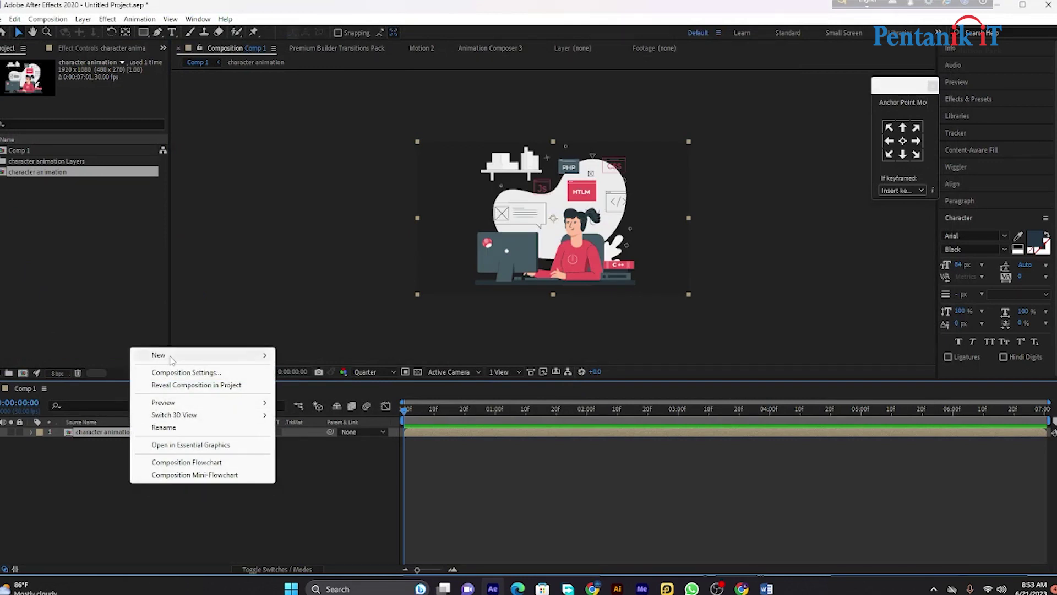
mouse_move(264, 364)
click(301, 385)
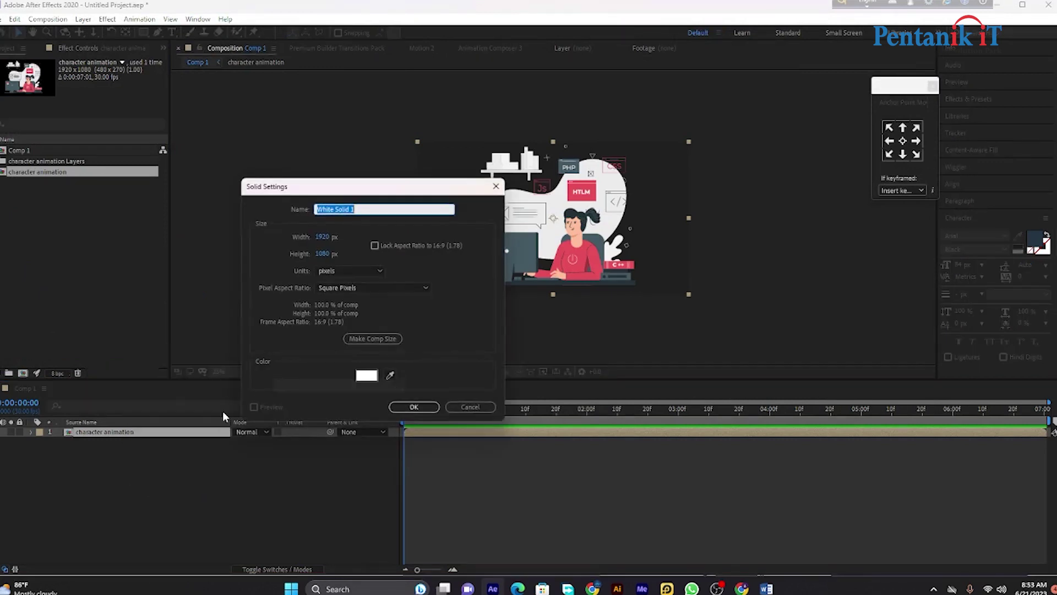
click(410, 407)
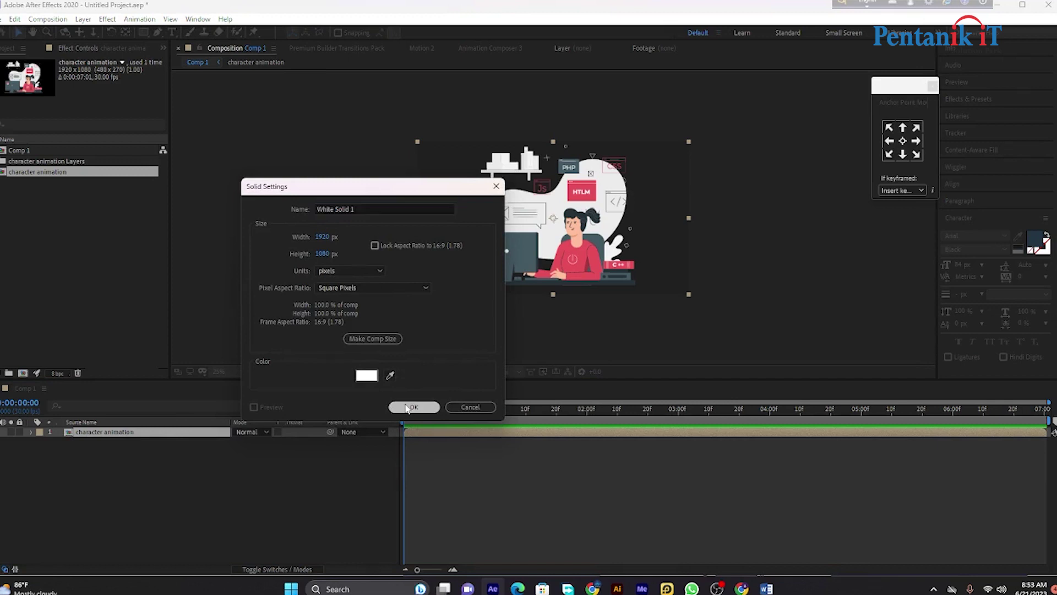
drag(129, 435, 130, 452)
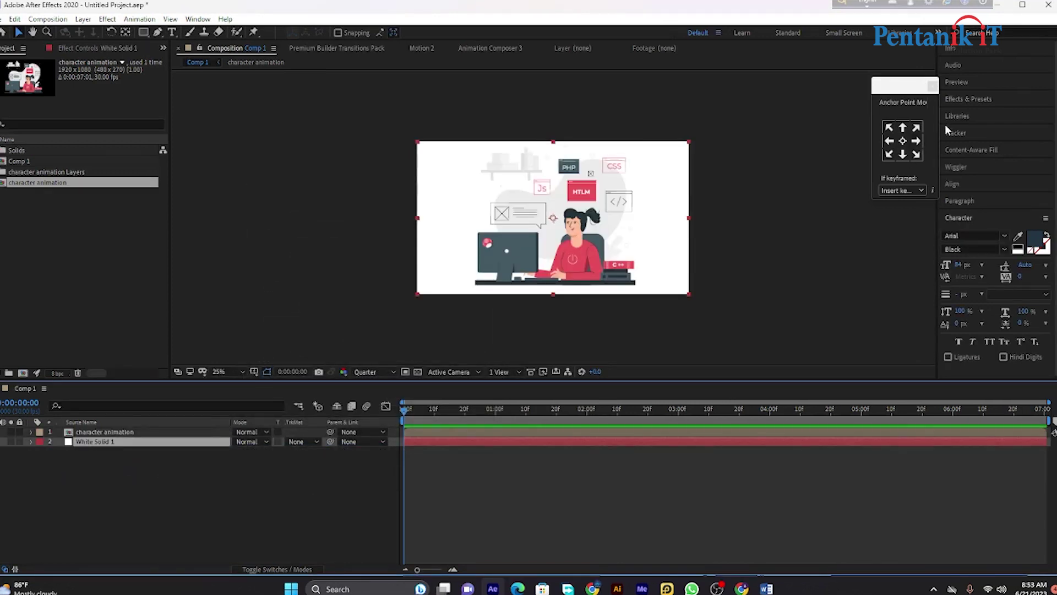
Apply the Gradient Ramp effect to the White Solid 1 layer.
click(968, 99)
click(979, 114)
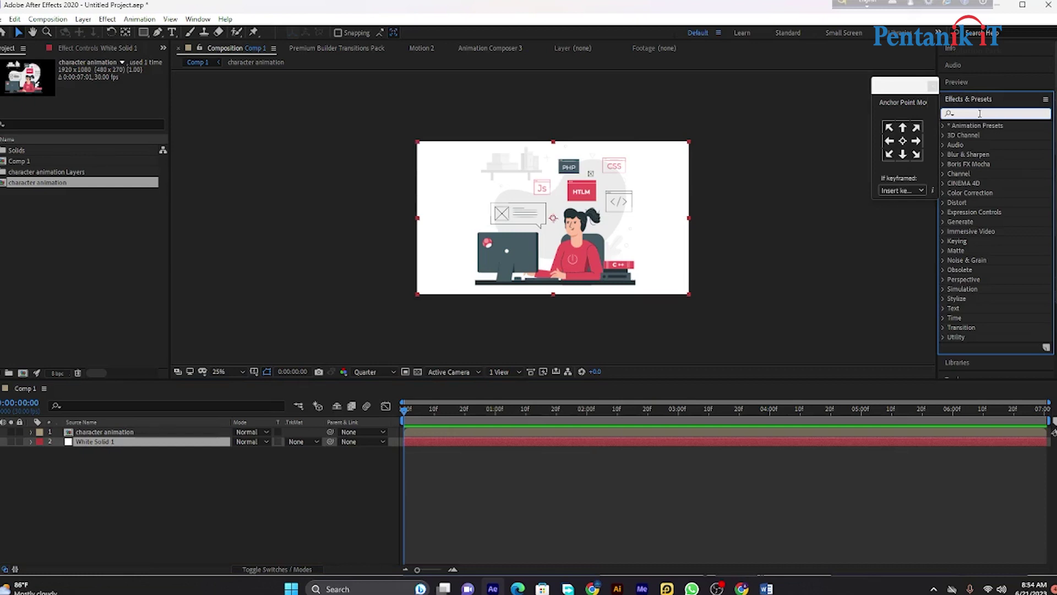
text(ram)
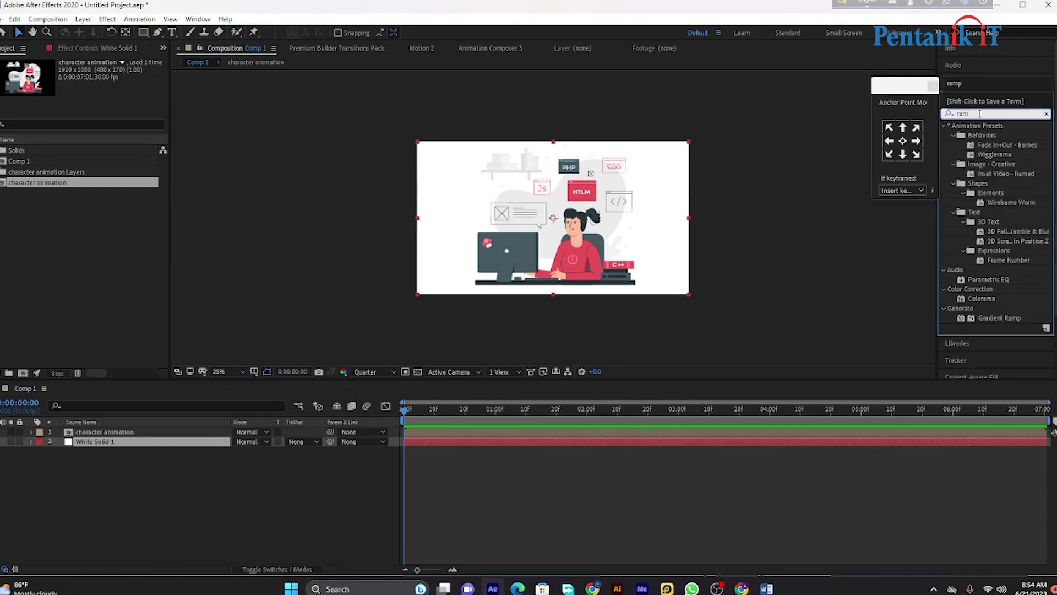
text(p)
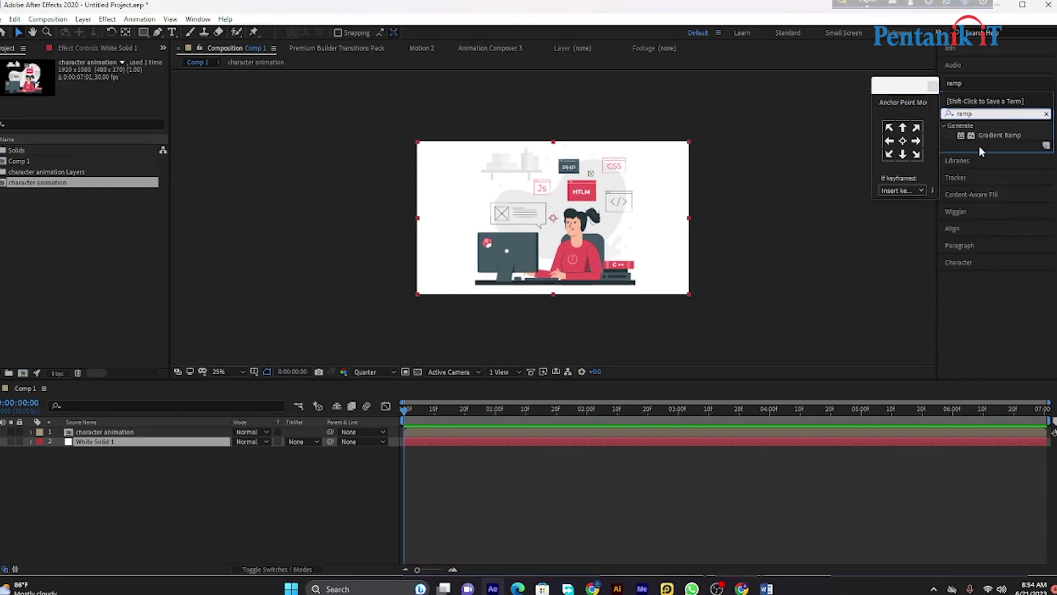
drag(994, 137, 610, 442)
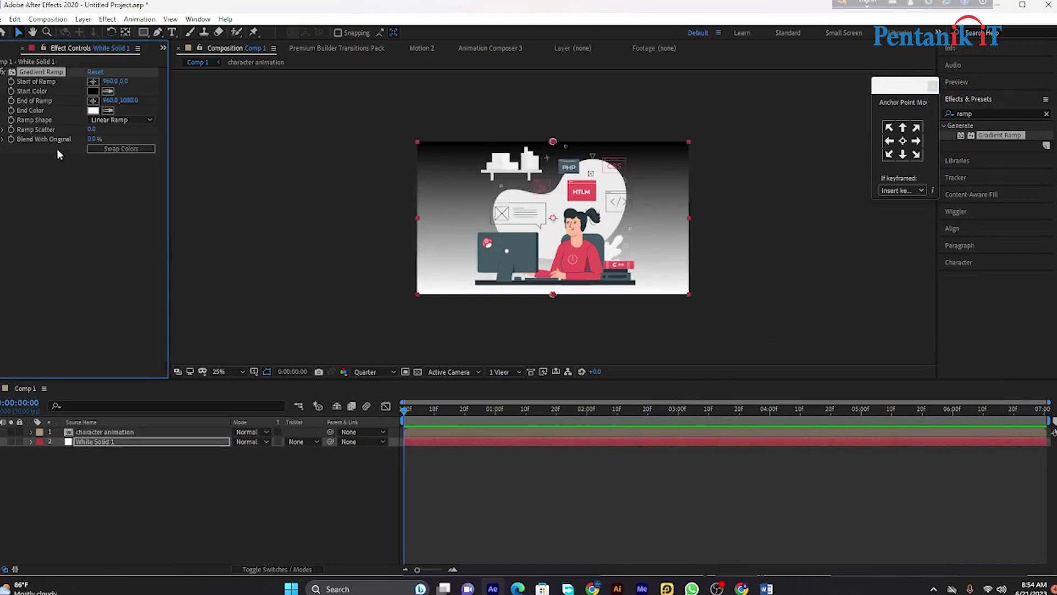
Set the ramp start colour to light gray (192,192,192), Ramp Scatter 4.2 and blend 66%.
click(93, 91)
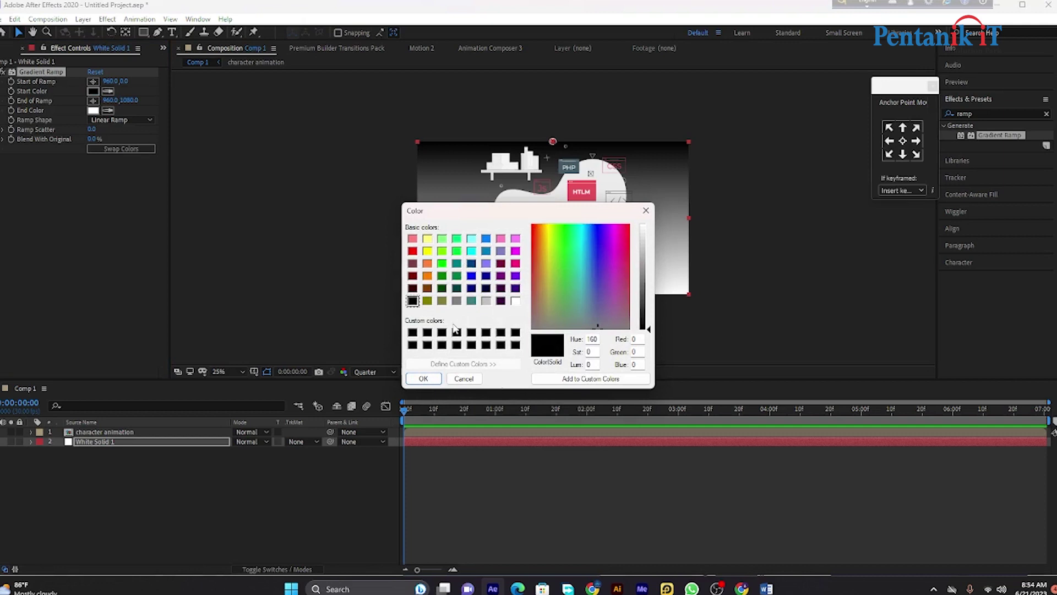
click(486, 288)
click(486, 300)
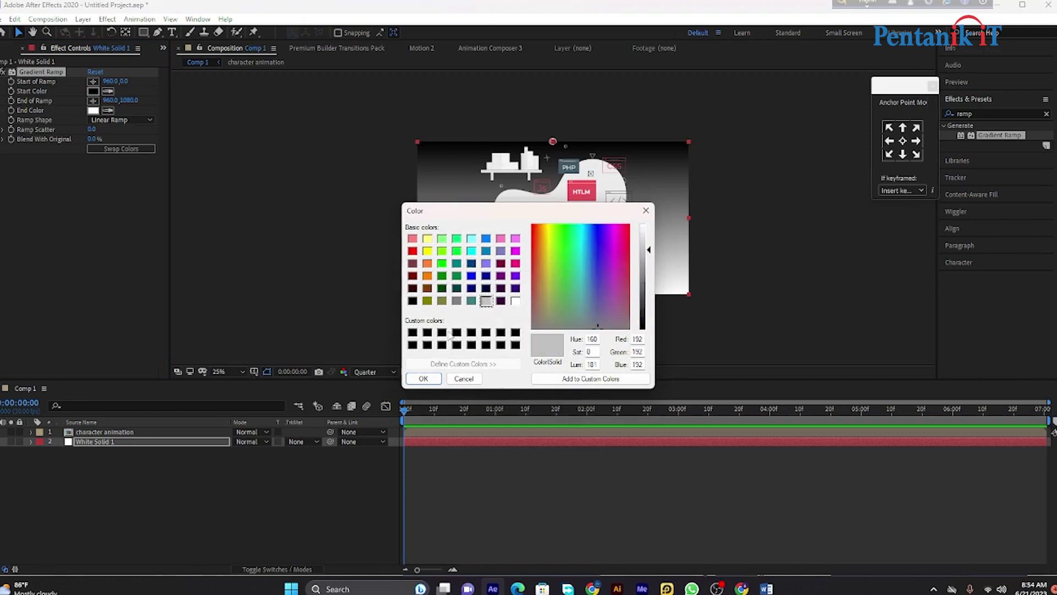
click(424, 379)
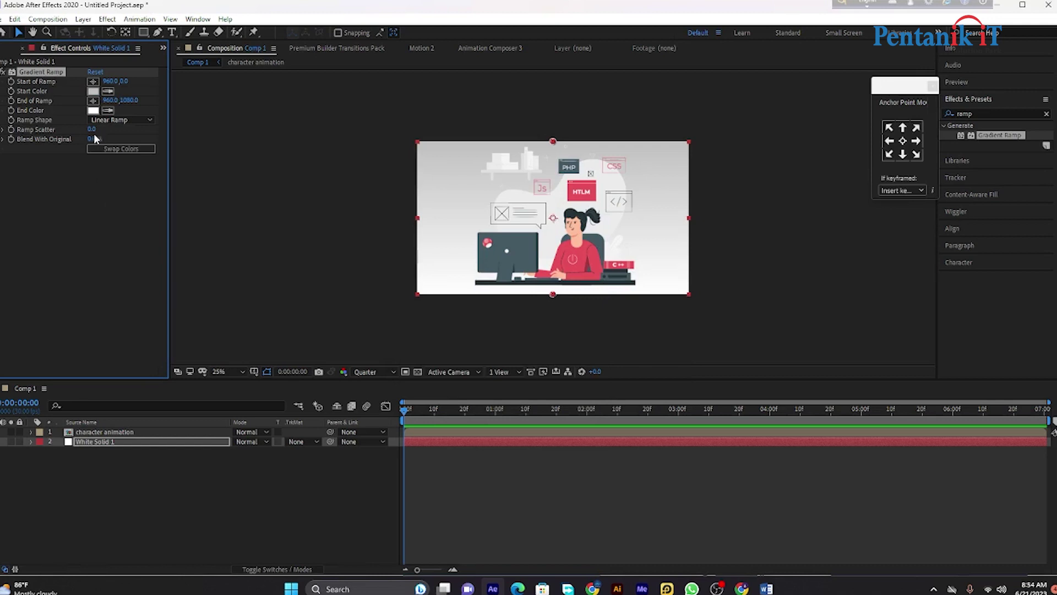
mouse_move(91, 129)
mouse_down()
mouse_move(132, 127)
mouse_move(156, 148)
mouse_move(186, 150)
mouse_up()
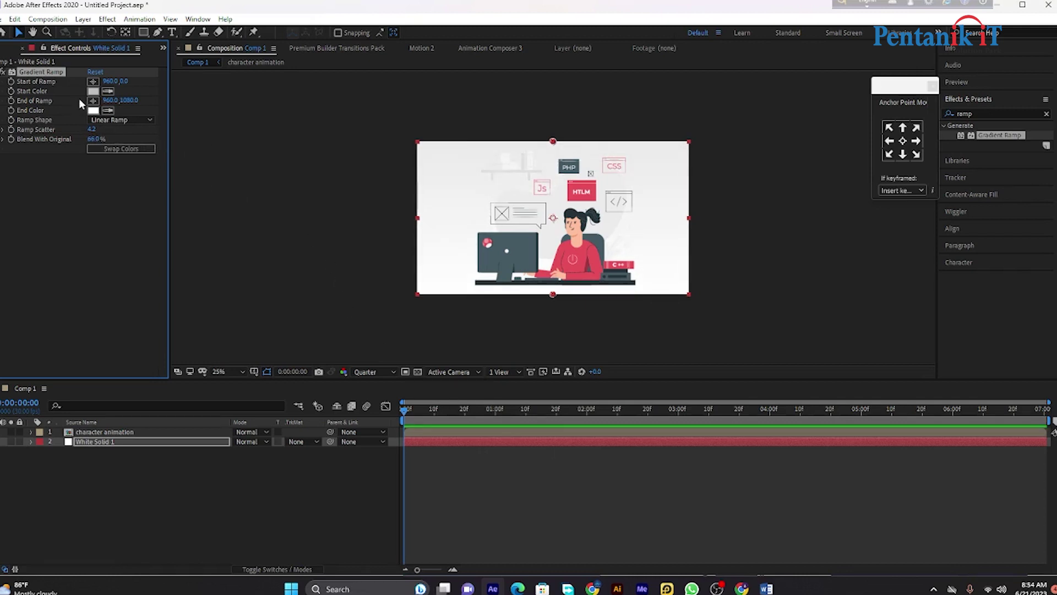
click(562, 522)
Save the project as class 1.aep in the D:\class\class 01- folder.
key(ctrl+s)
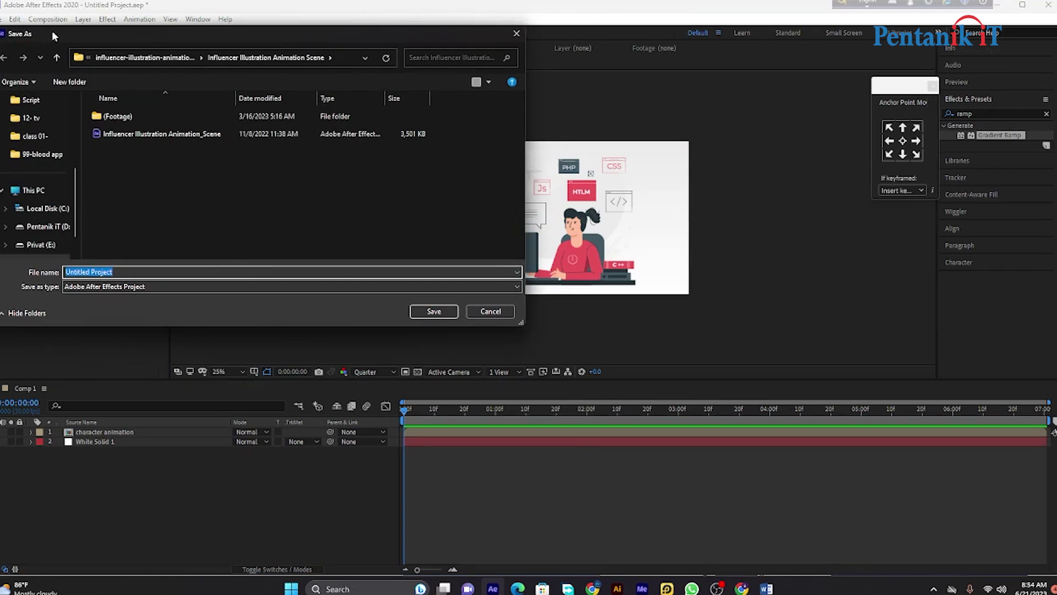
click(47, 227)
double_click(166, 113)
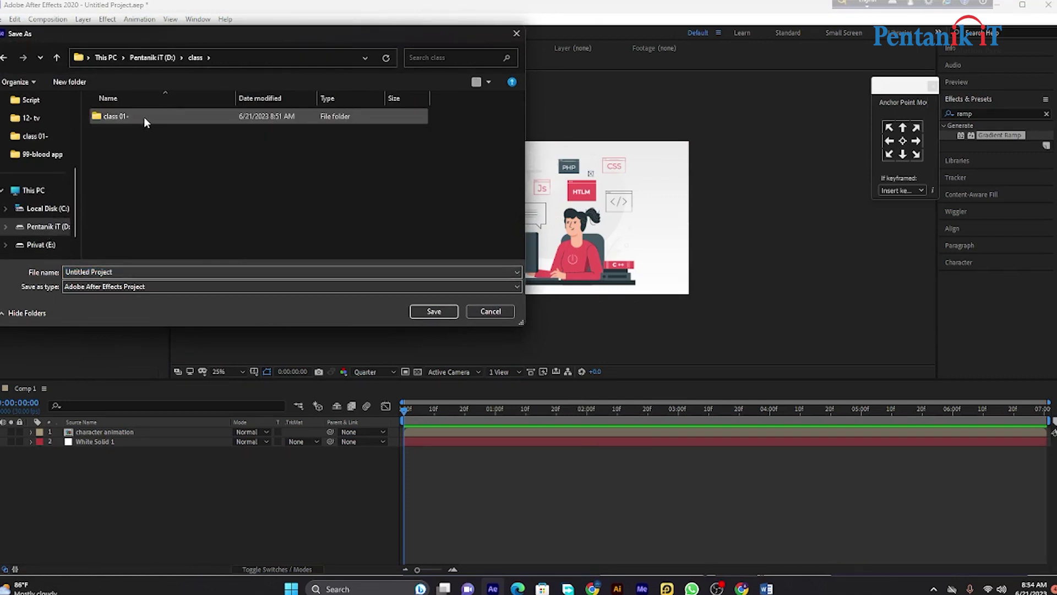
double_click(145, 117)
click(127, 273)
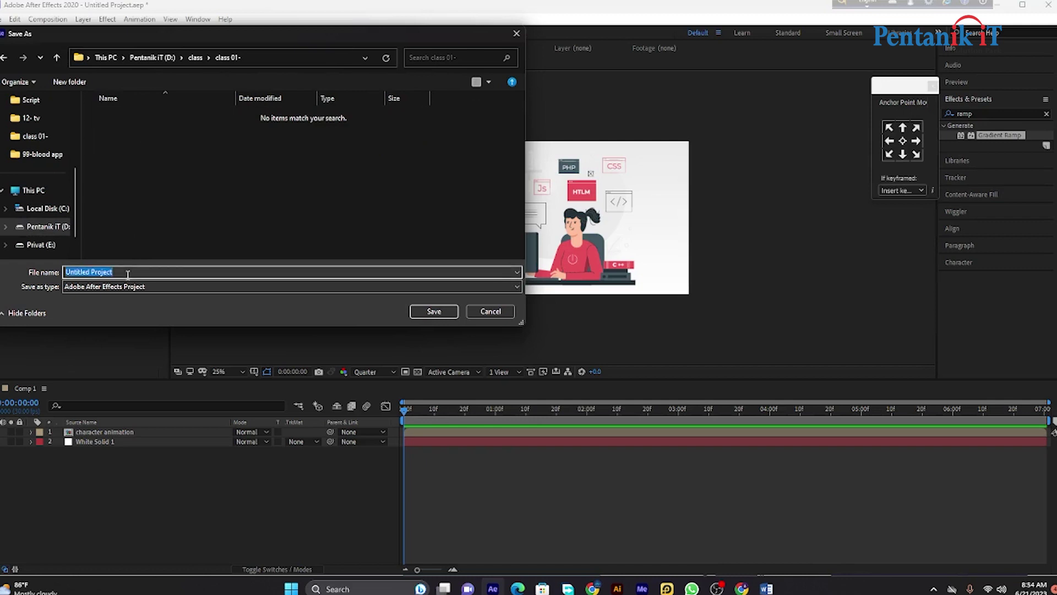
text(class 1-)
key(Return)
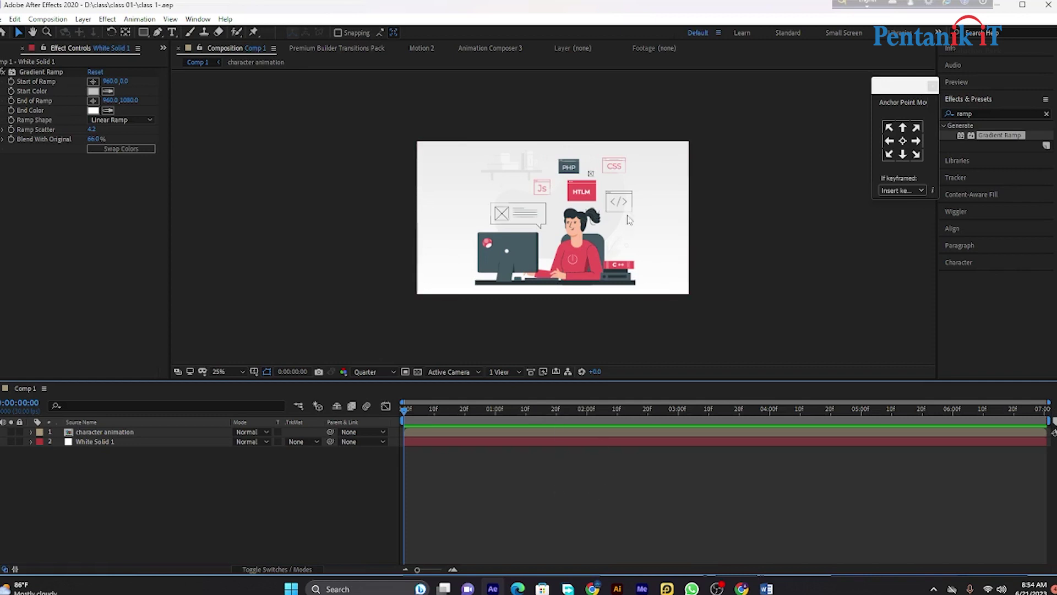
Open the character animation composition and select the girl and monitor in the viewer.
double_click(131, 431)
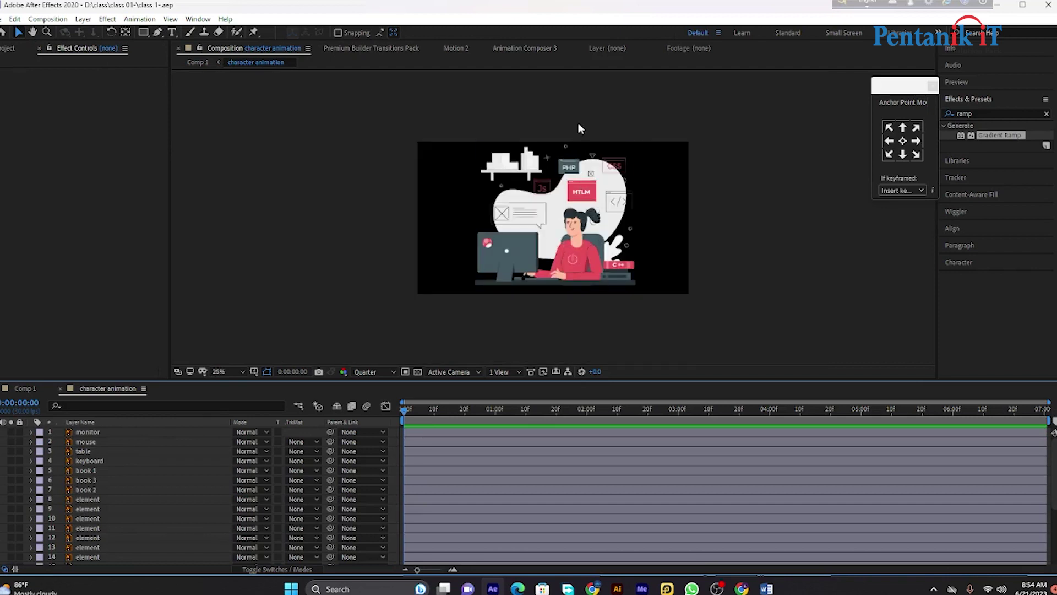
click(580, 253)
click(495, 265)
Select the hand 2, body, logo, hand, head, mouth and both eye layers.
scroll(122, 502, down, 5)
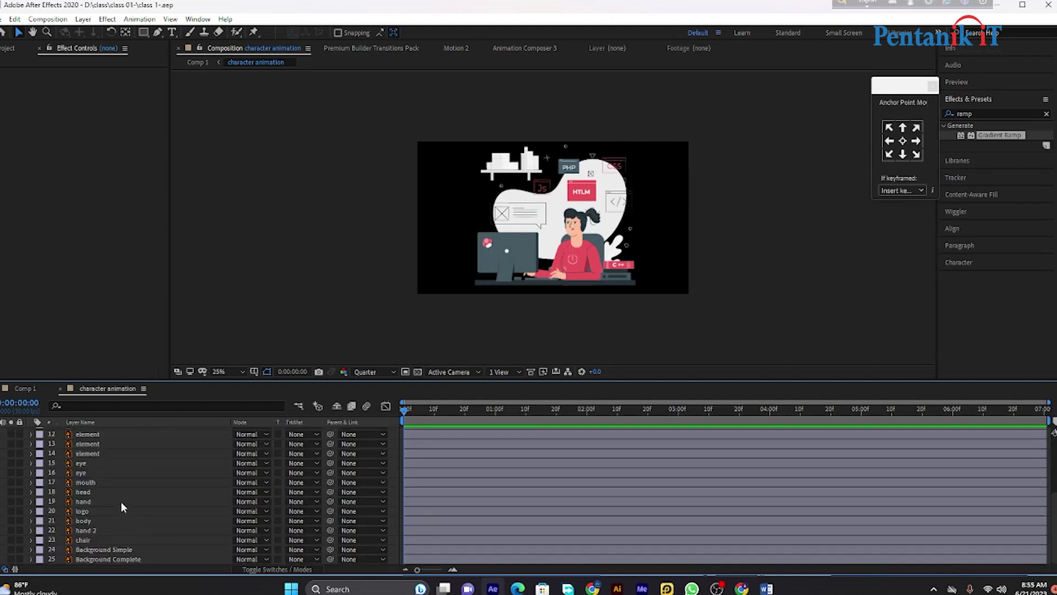
click(86, 530)
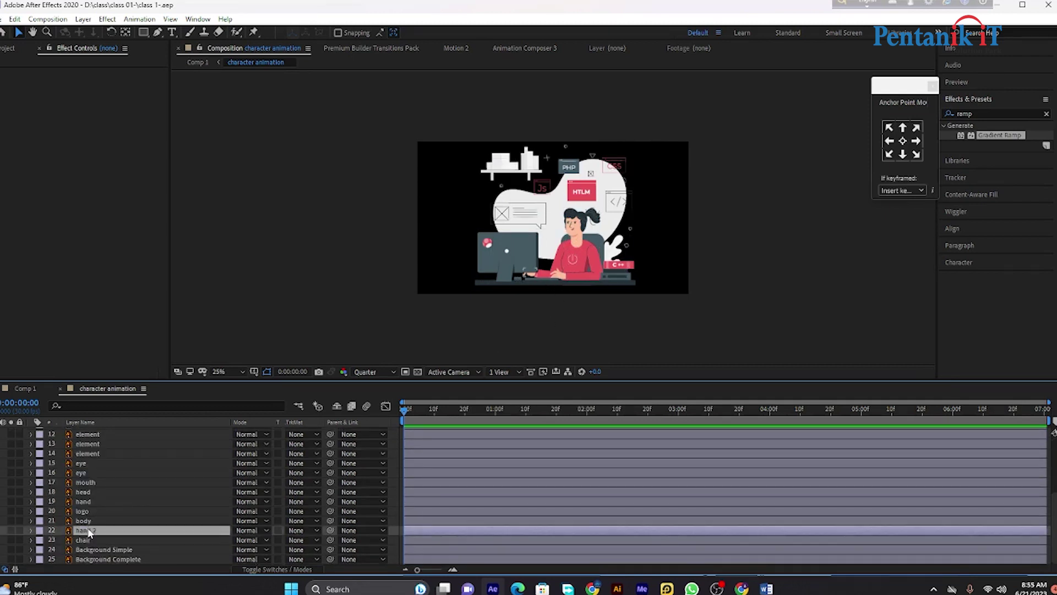
ctrl+click(83, 520)
ctrl+click(87, 511)
ctrl+click(87, 501)
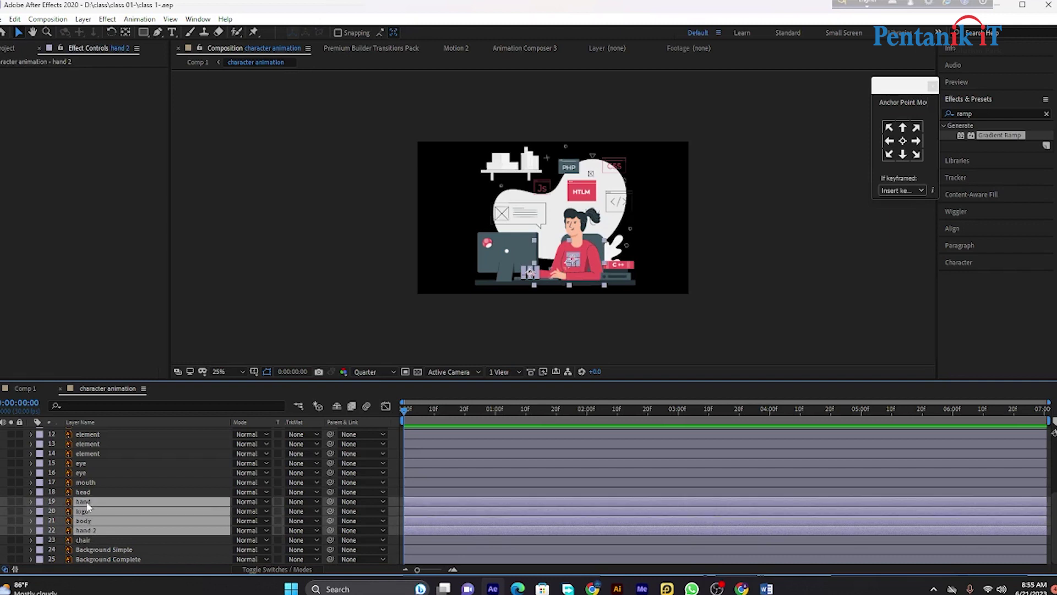
ctrl+click(88, 491)
ctrl+click(87, 482)
ctrl+click(87, 472)
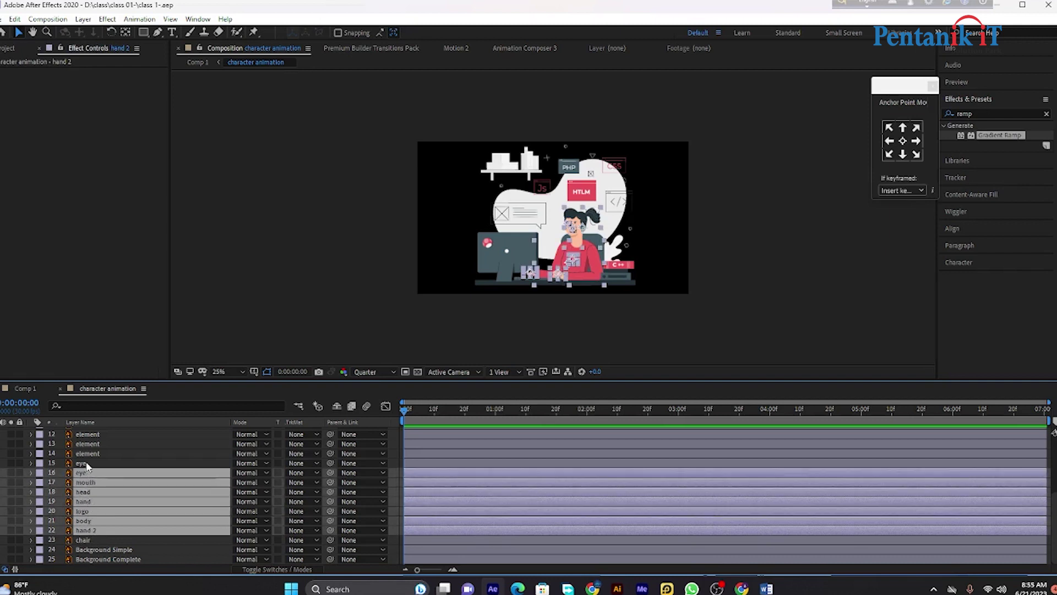
ctrl+click(87, 463)
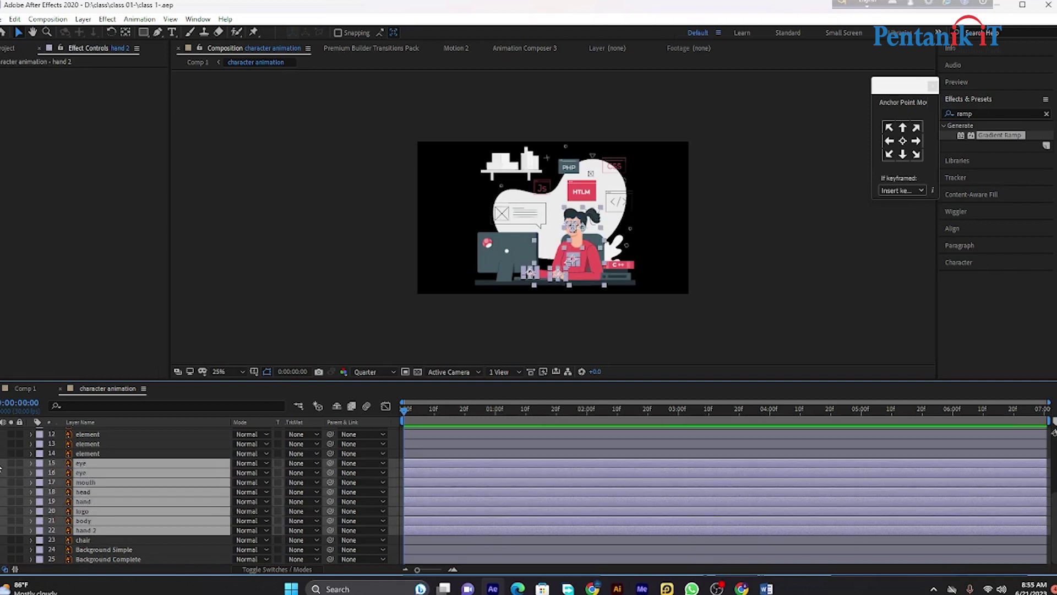
click(3, 464)
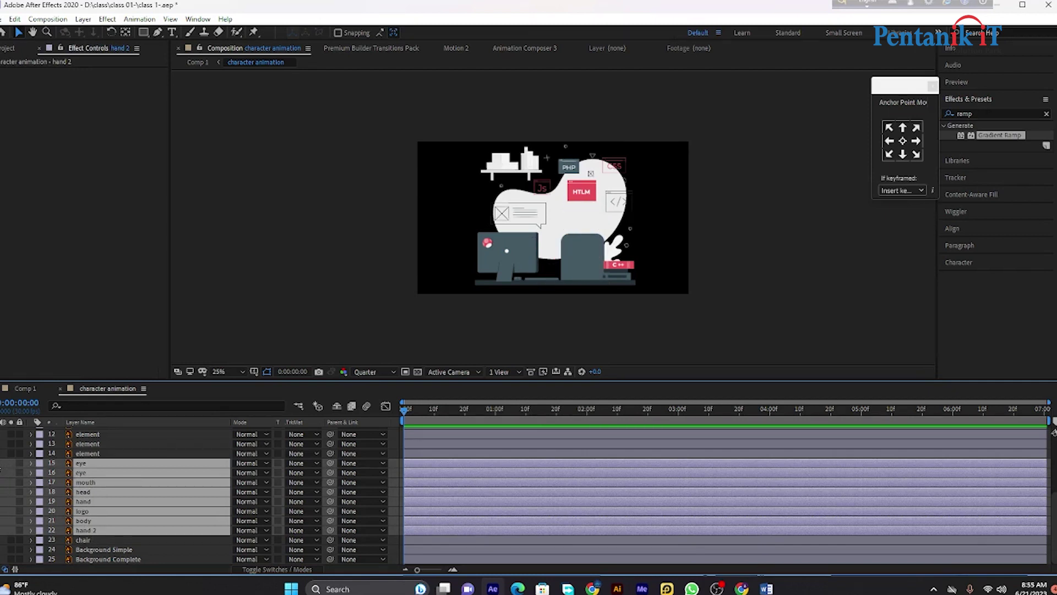
click(3, 464)
Pre-compose the selected girl layers into a composition named girl.
right_click(91, 467)
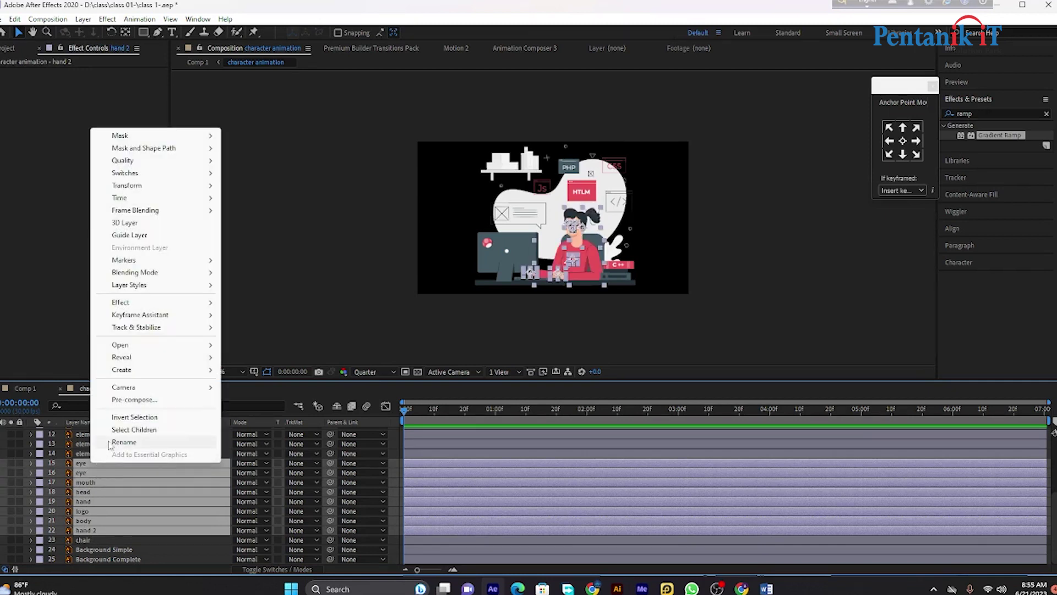
click(135, 399)
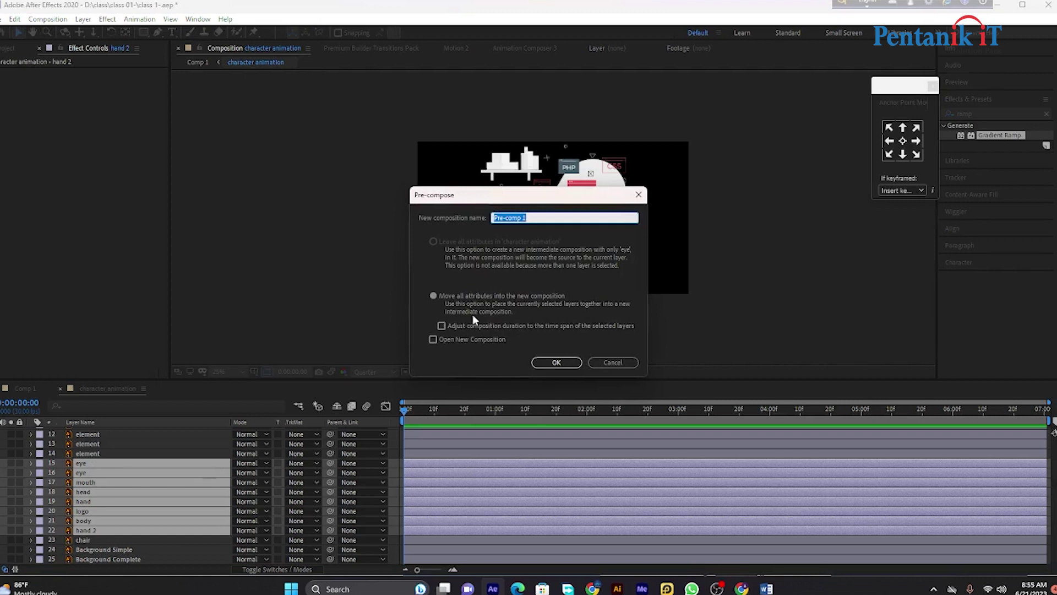
text(girl)
key(Return)
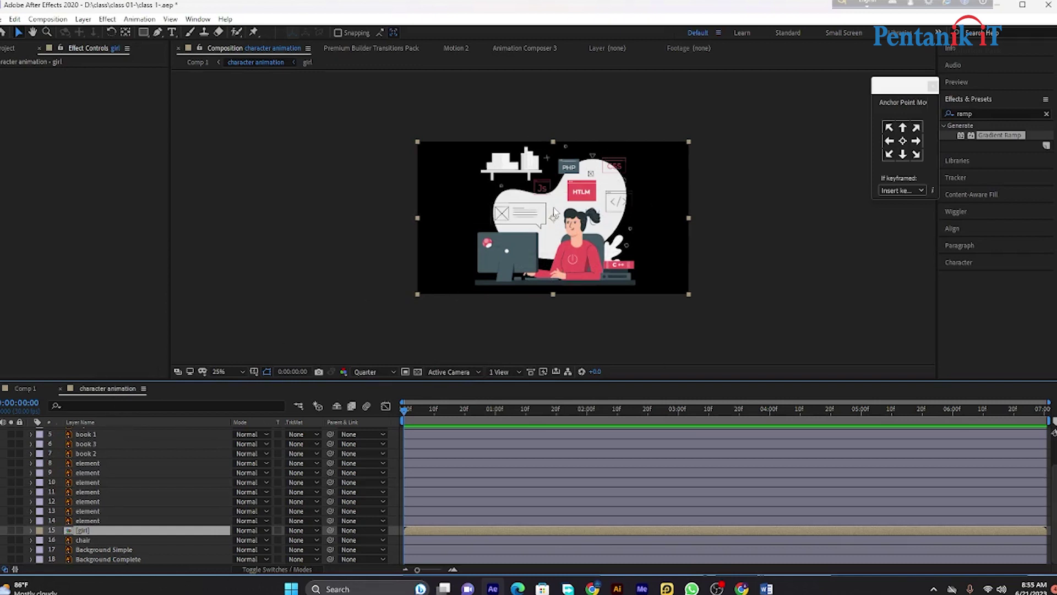
Select element layers 8–14 and pre-compose them into a single precomp.
ctrl+click(88, 520)
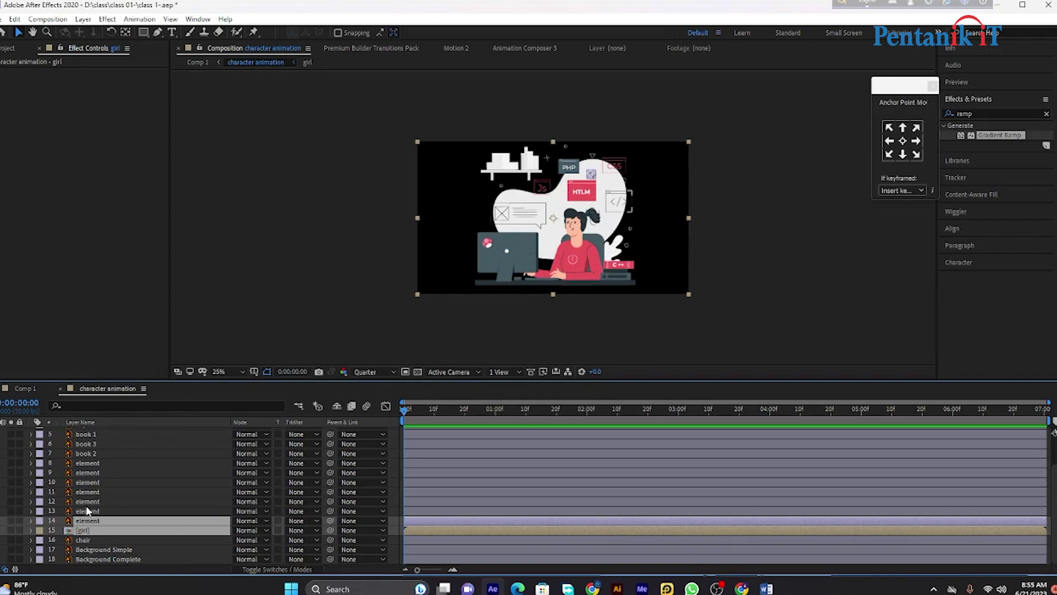
click(88, 491)
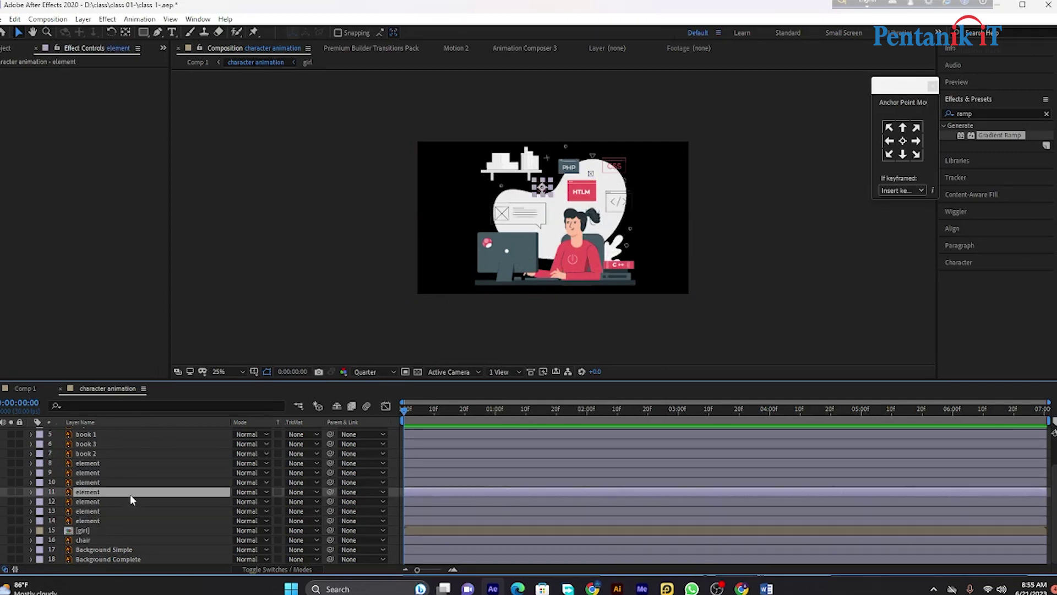
shift+click(90, 520)
ctrl+click(93, 482)
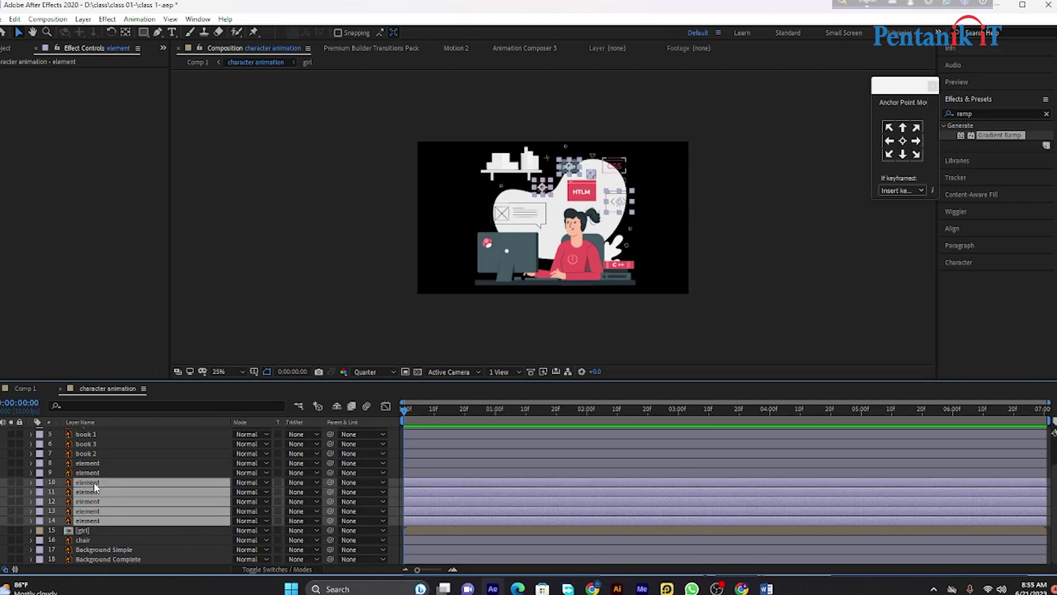
ctrl+click(95, 473)
ctrl+click(69, 464)
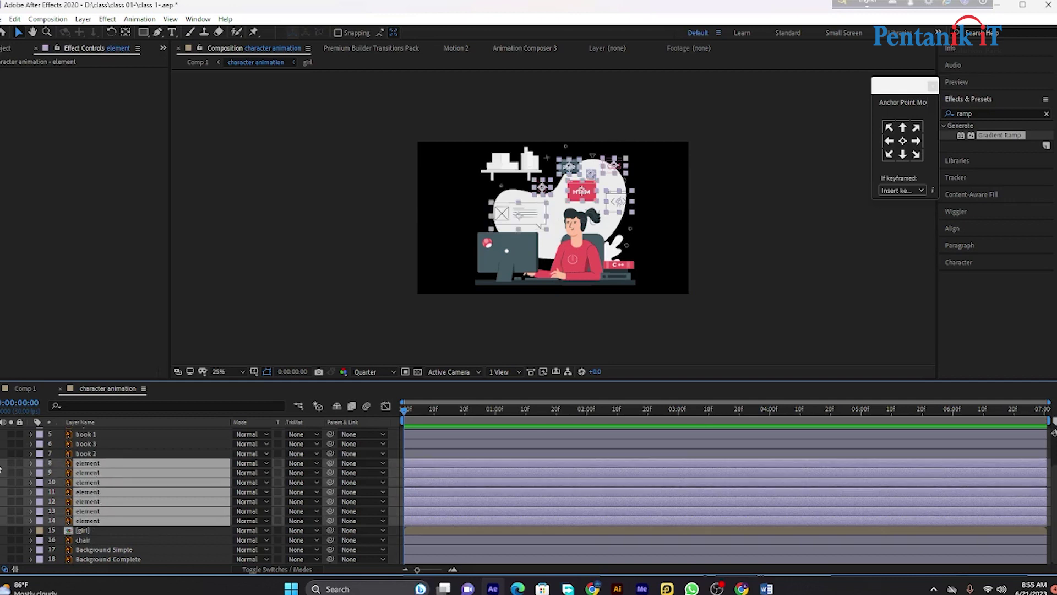
right_click(78, 469)
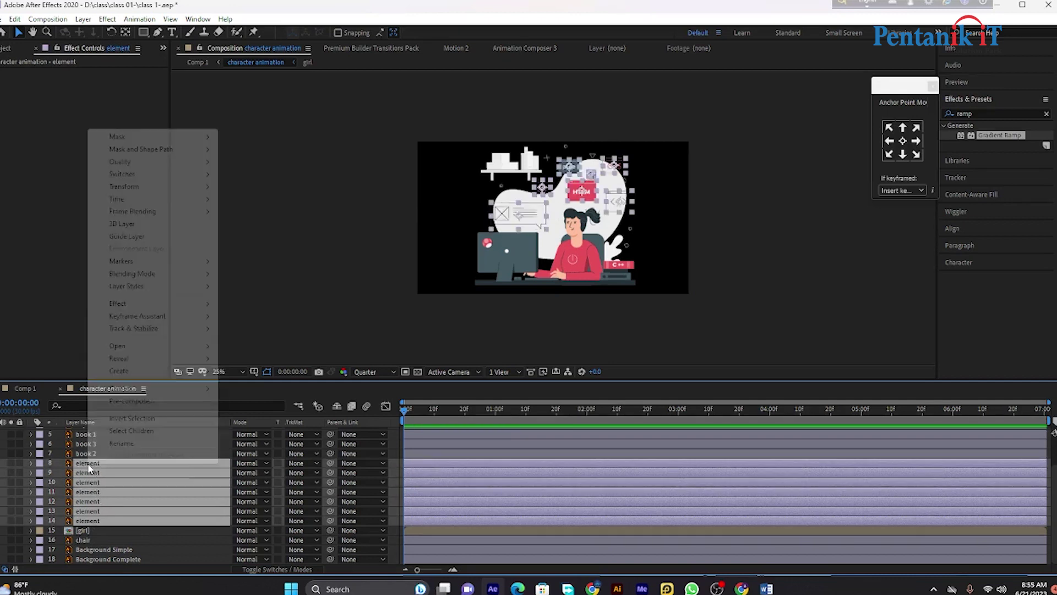
click(131, 401)
text(ele)
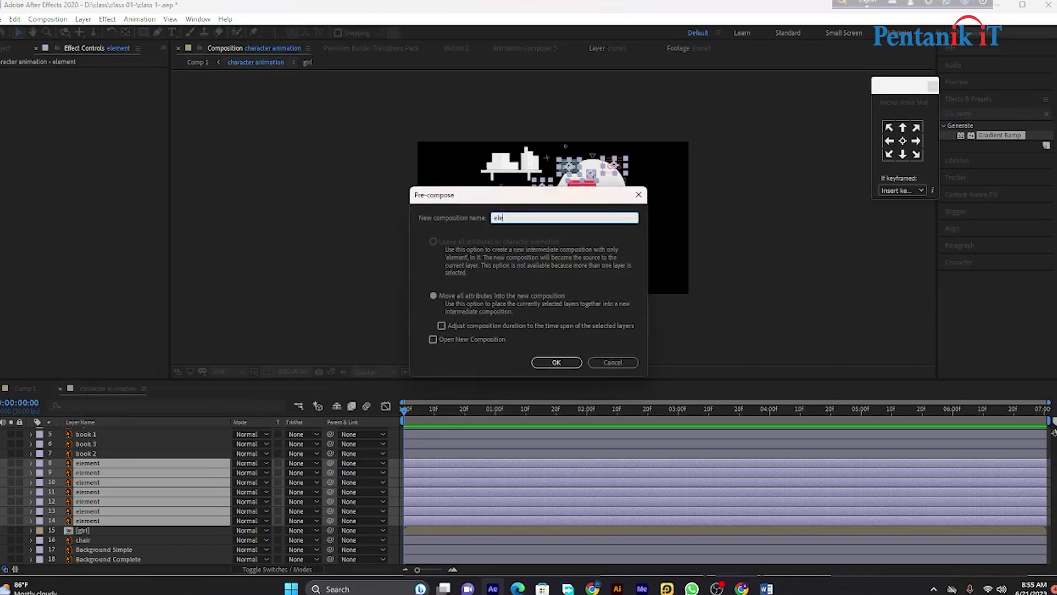
text(mnt)
key(Return)
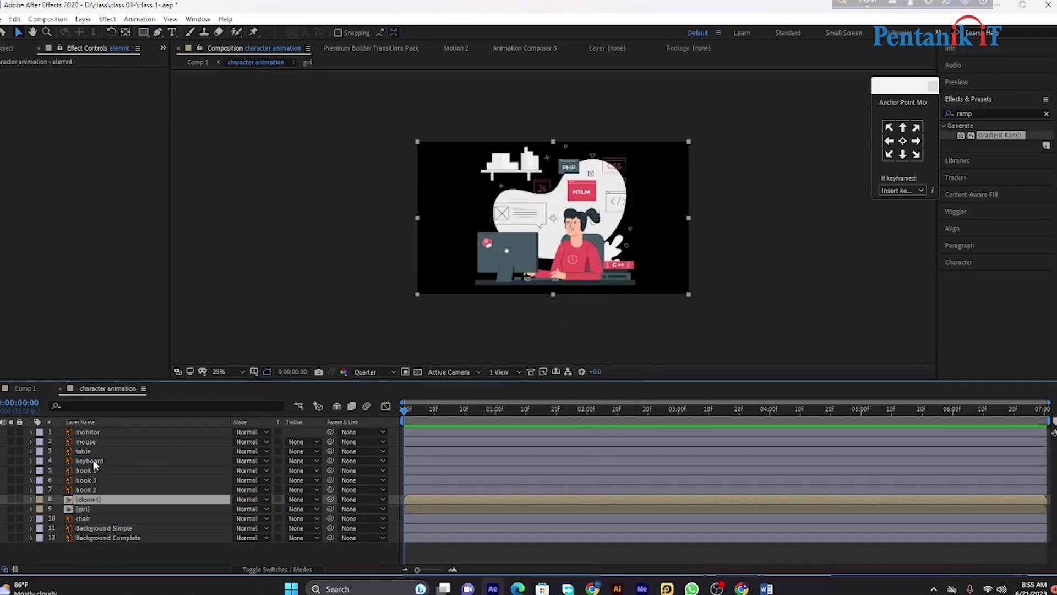
Pre-compose the book 1, book 2 and book 3 layers into a precomp named book.
ctrl+click(90, 472)
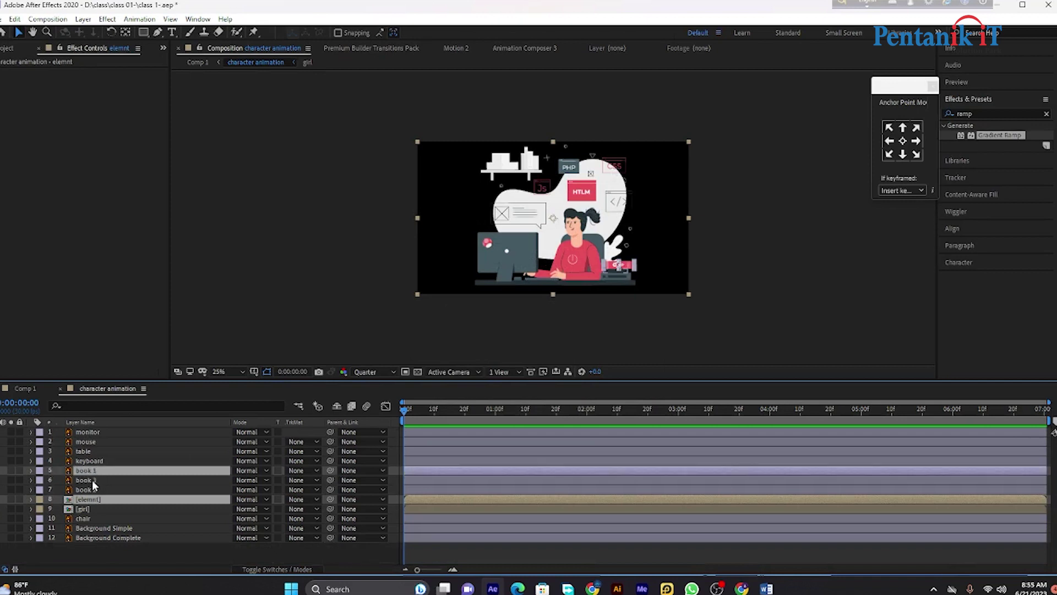
ctrl+click(92, 480)
ctrl+click(87, 490)
right_click(85, 474)
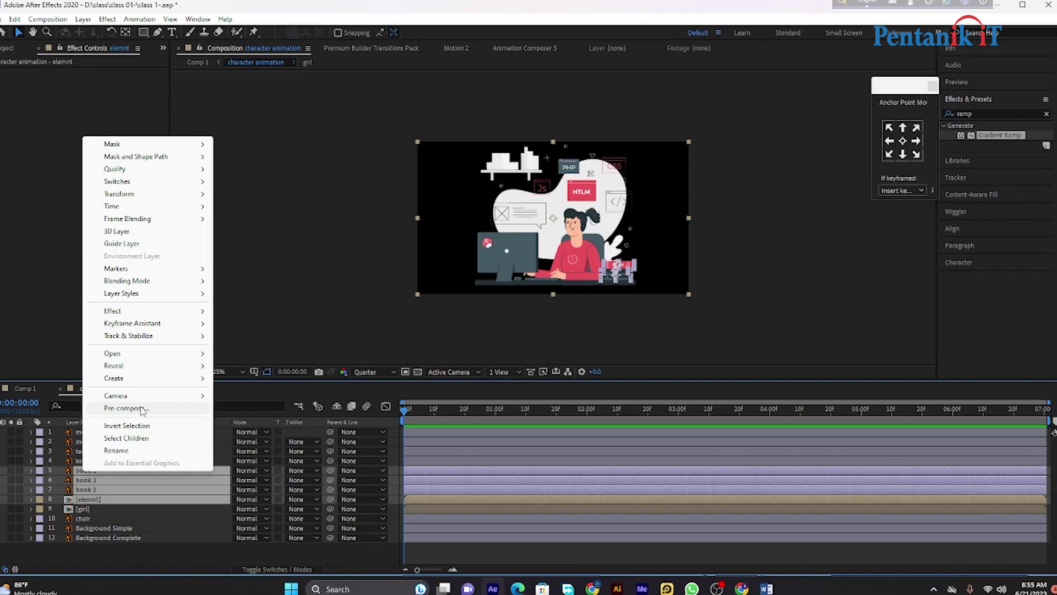
click(123, 408)
text(b)
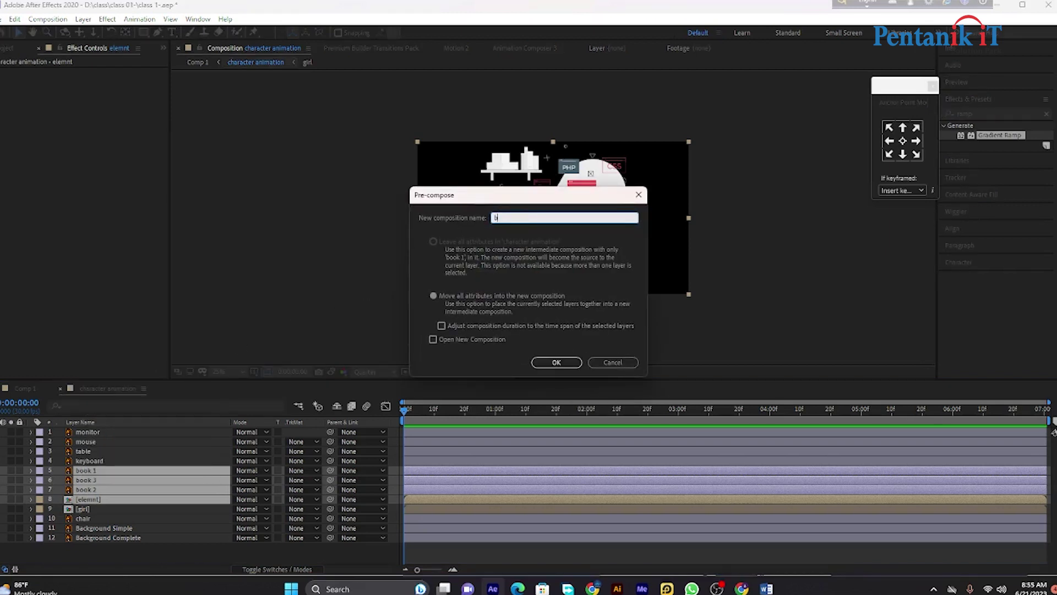
text(ook)
key(Return)
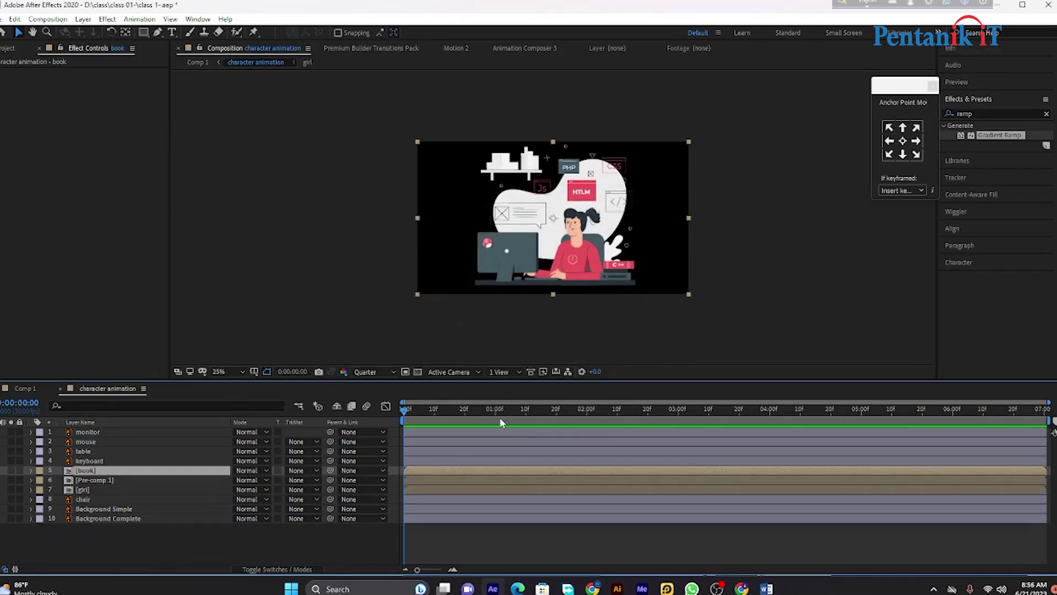
Pre-compose the monitor, mouse and keyboard layers into a precomp named 'pc'.
click(741, 266)
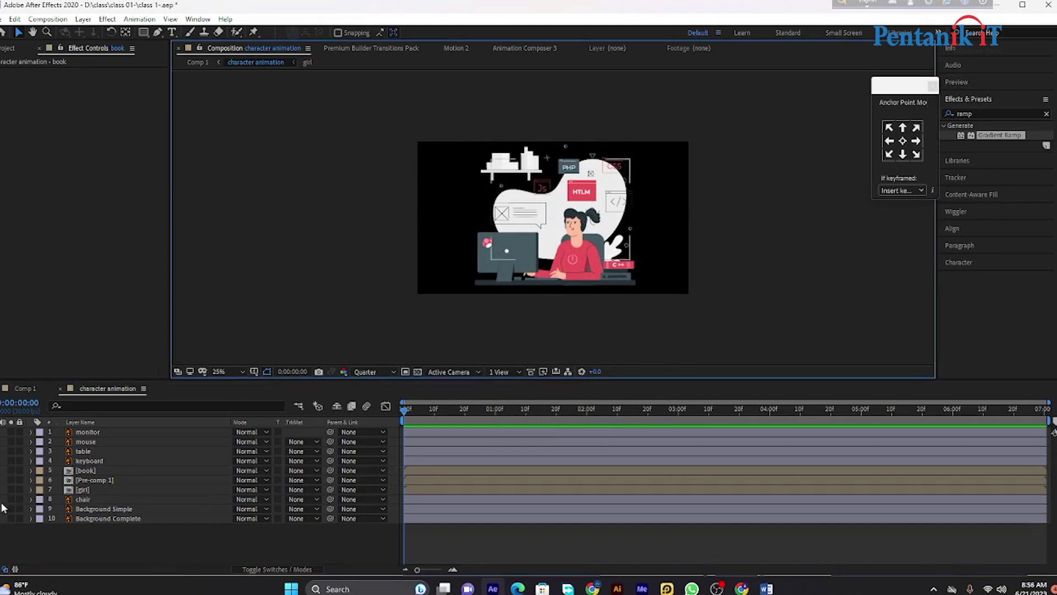
click(91, 432)
shift+click(86, 443)
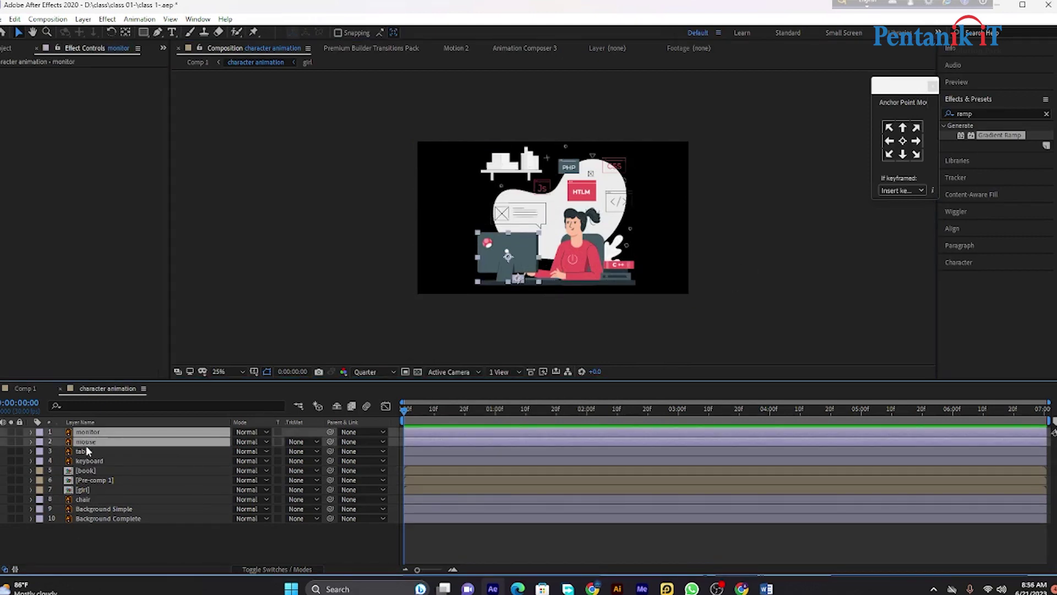
shift+click(86, 452)
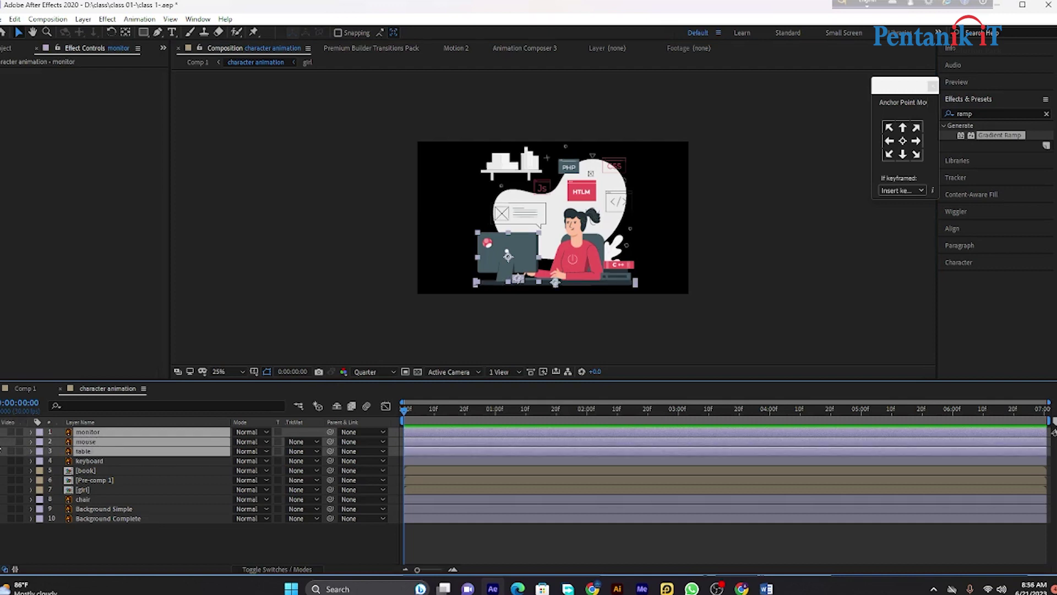
ctrl+click(88, 461)
ctrl+click(88, 452)
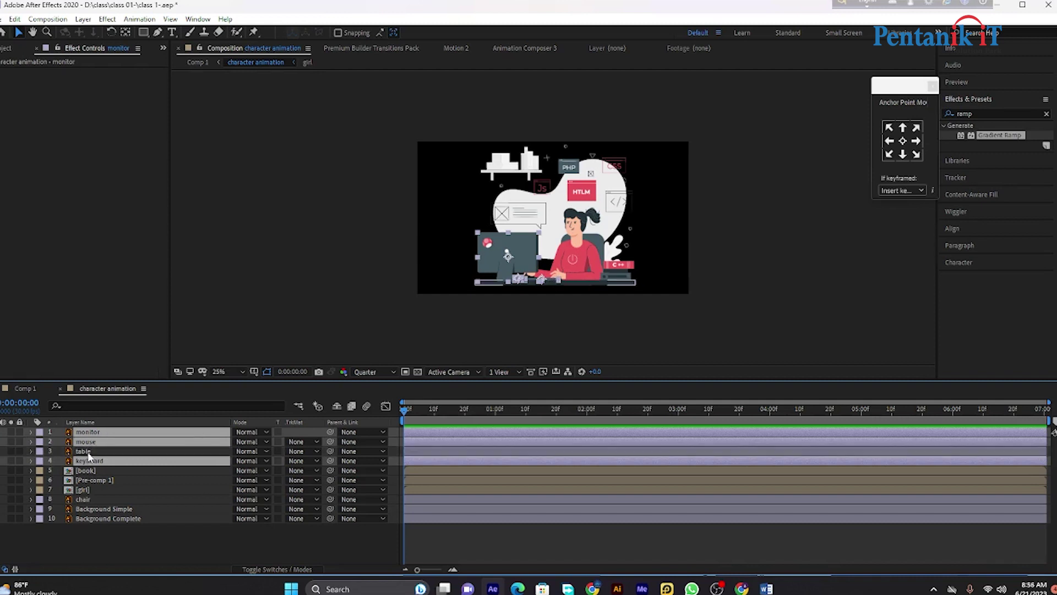
right_click(97, 443)
click(140, 375)
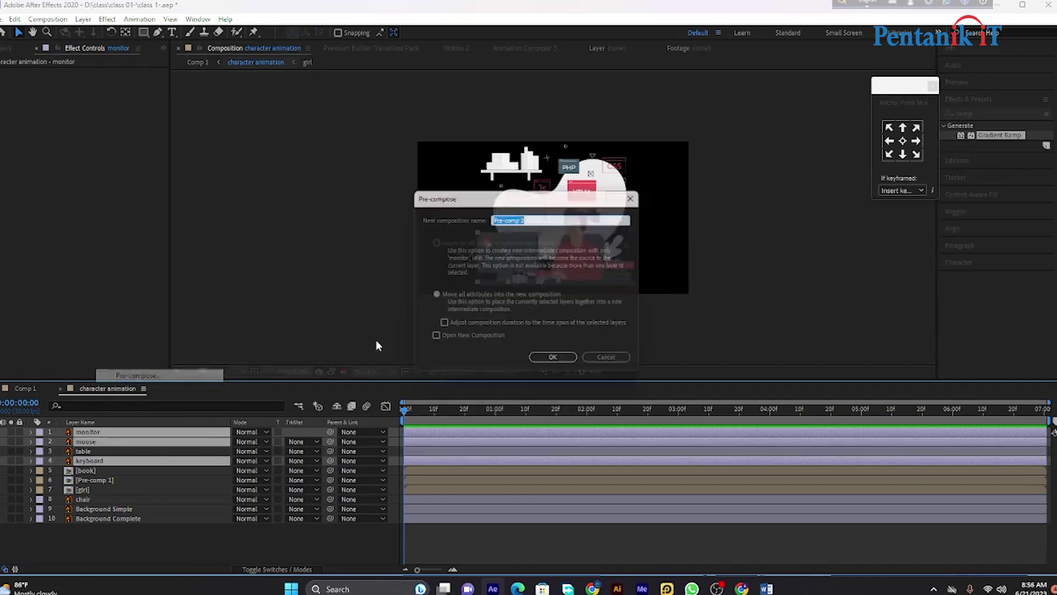
text(com)
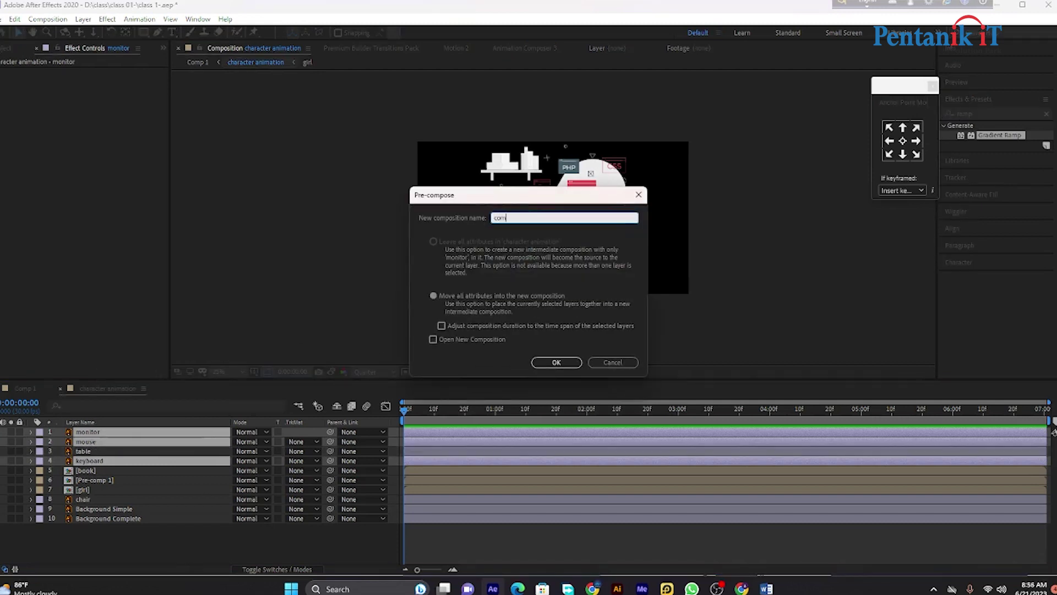
key(Return)
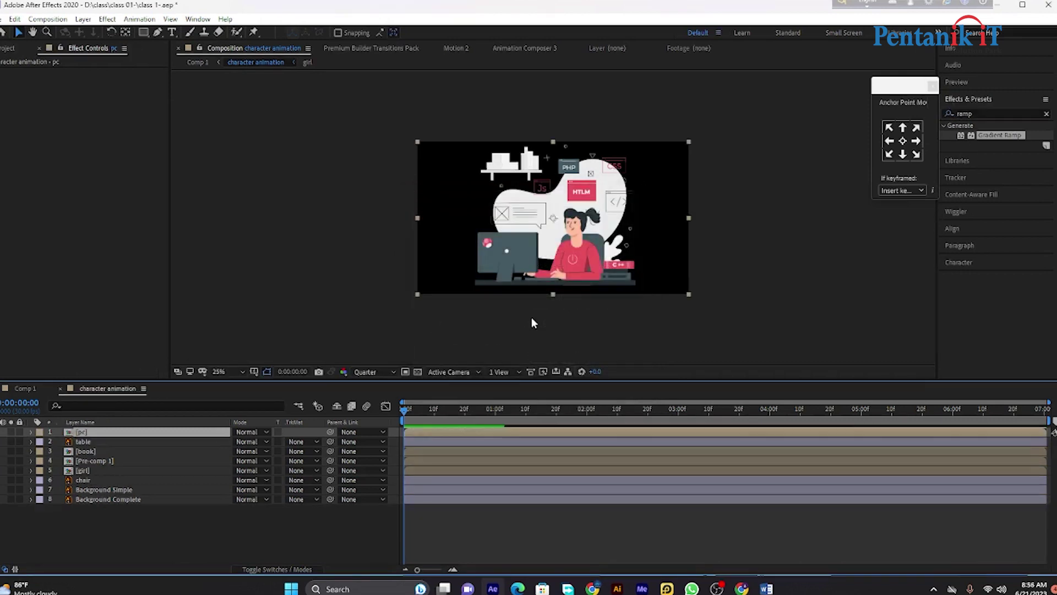
Pre-compose Background Simple and Background Complete into a precomp named 'bg'.
click(101, 470)
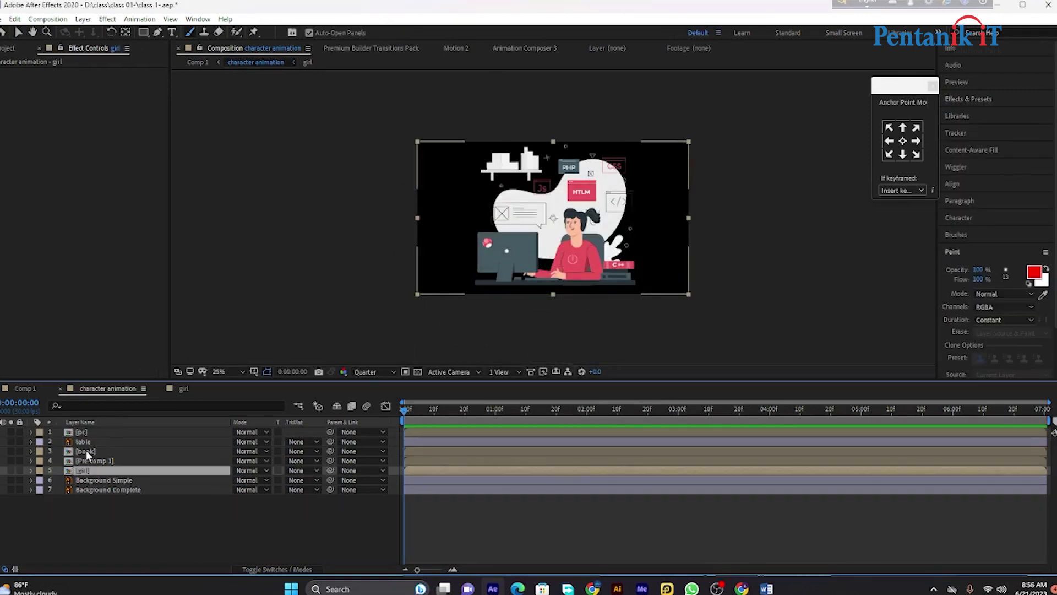
click(86, 442)
click(99, 481)
shift+click(99, 490)
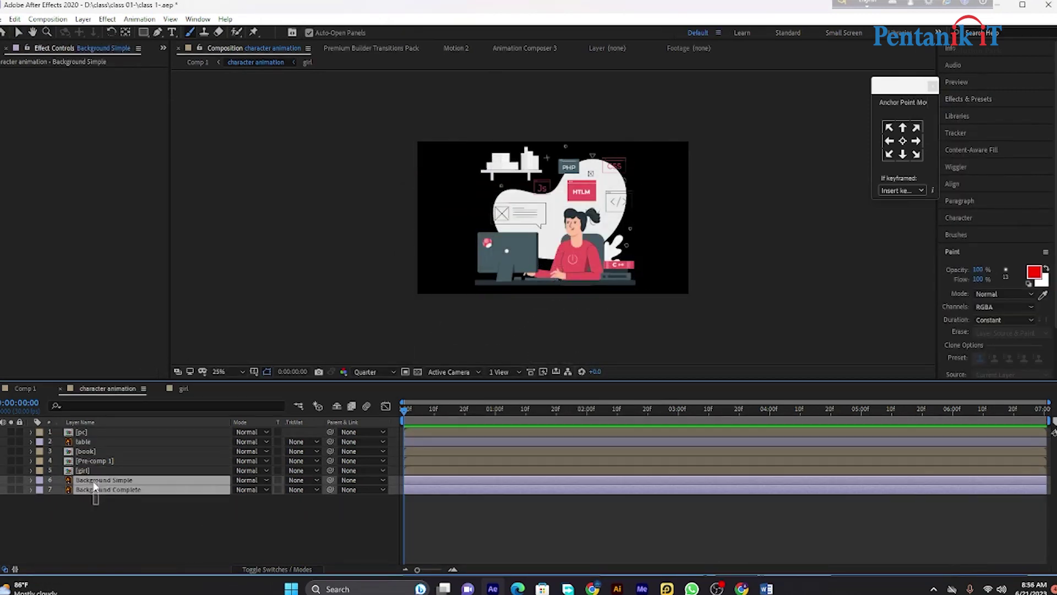
right_click(95, 490)
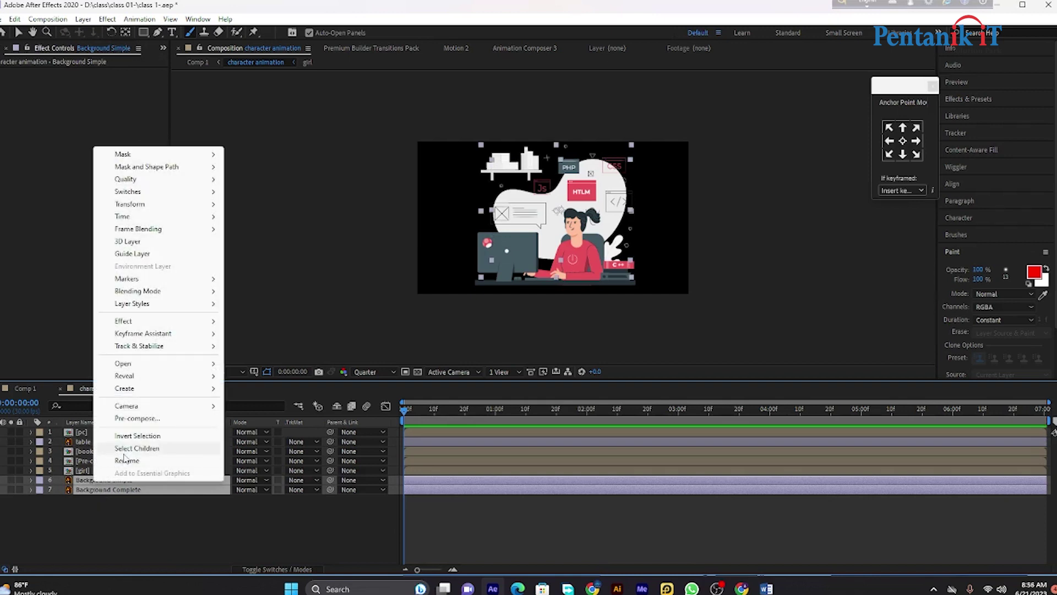
click(139, 418)
text(bg)
key(Return)
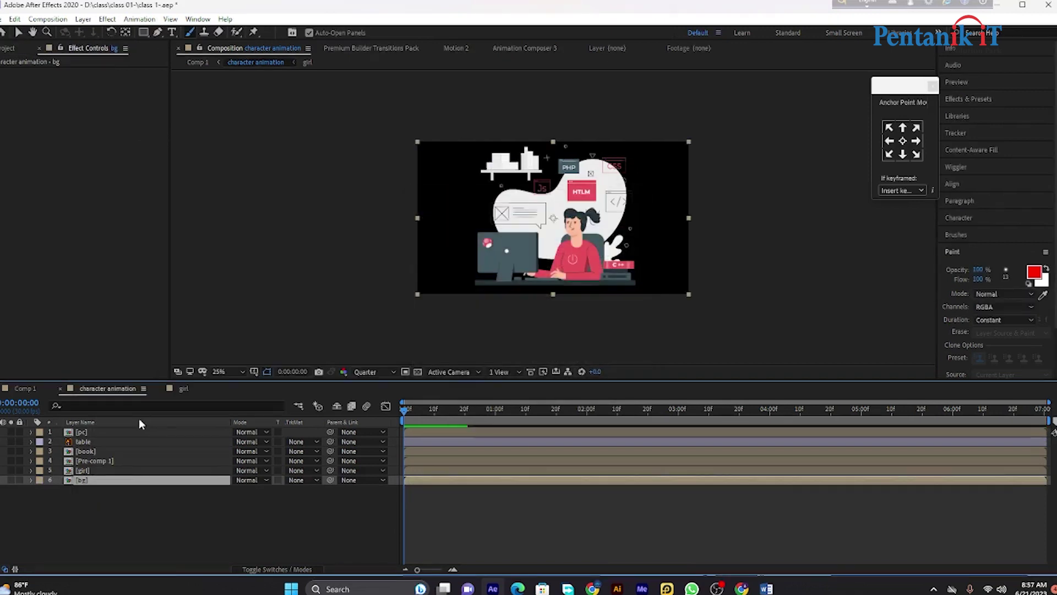
click(94, 494)
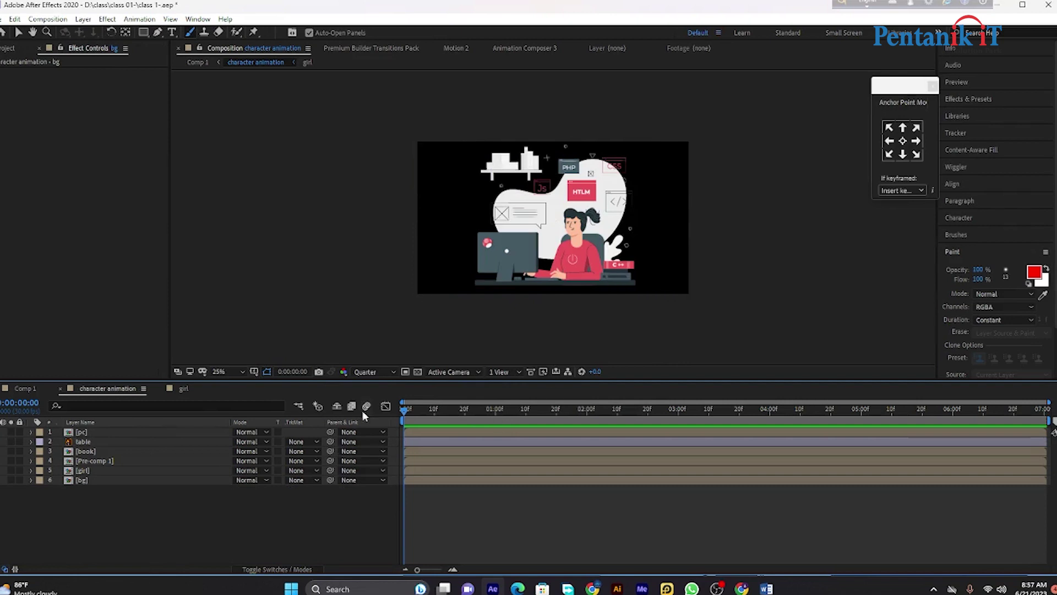
Key the pc and girl Position at (960, 540) at 0:00:00:20, then return to frame 3.
mouse_move(406, 412)
mouse_down()
mouse_move(471, 429)
mouse_move(487, 419)
mouse_move(467, 425)
mouse_up()
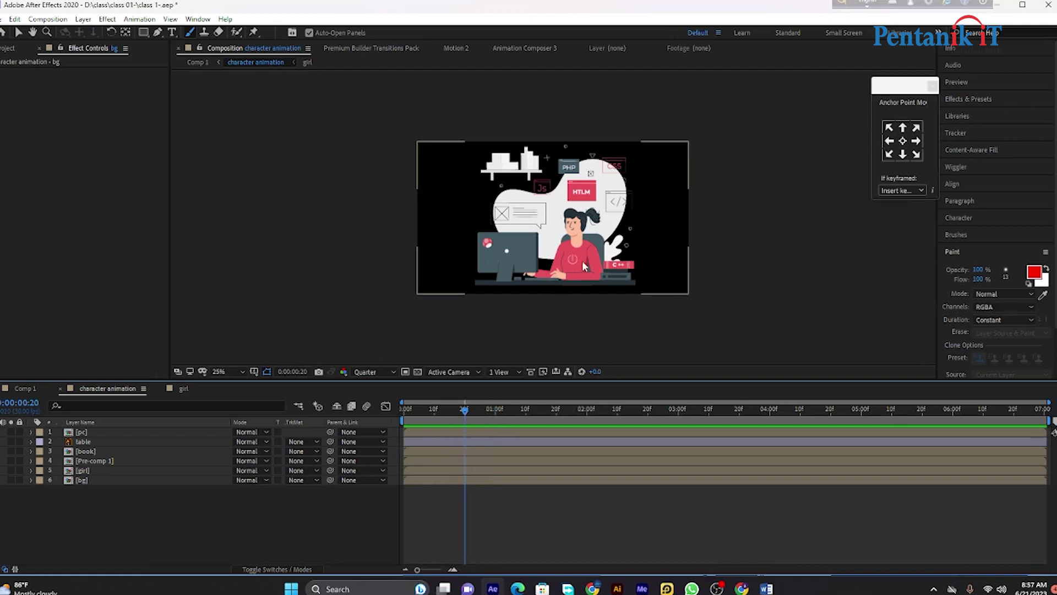
click(99, 433)
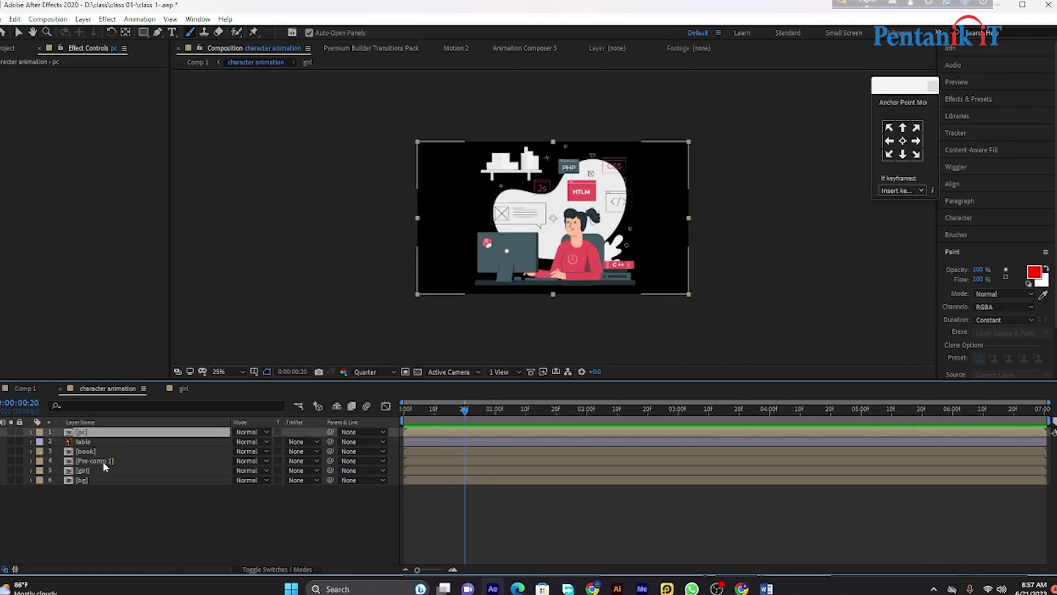
ctrl+click(87, 471)
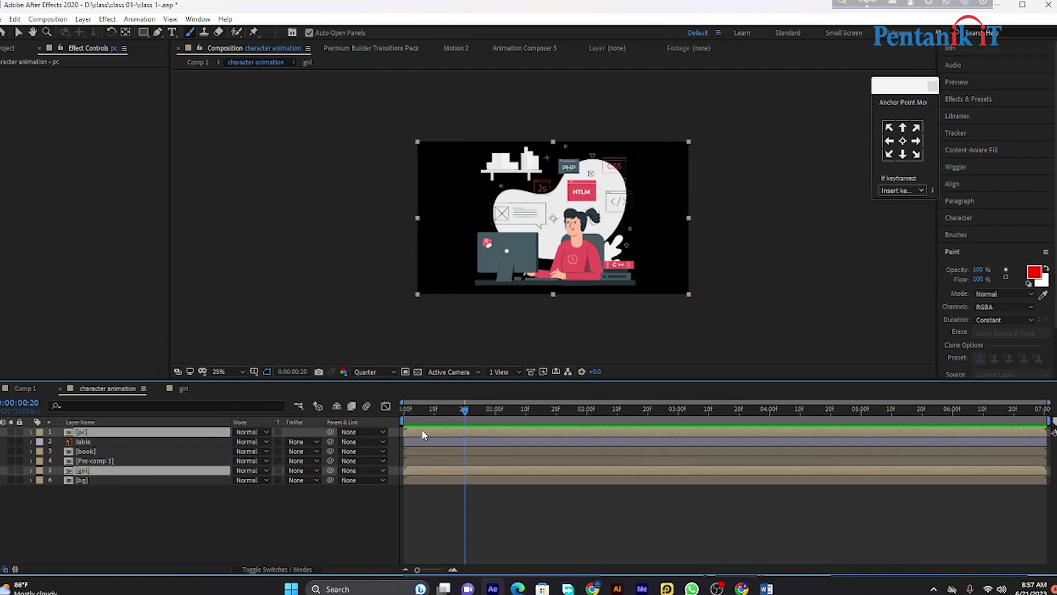
key(p)
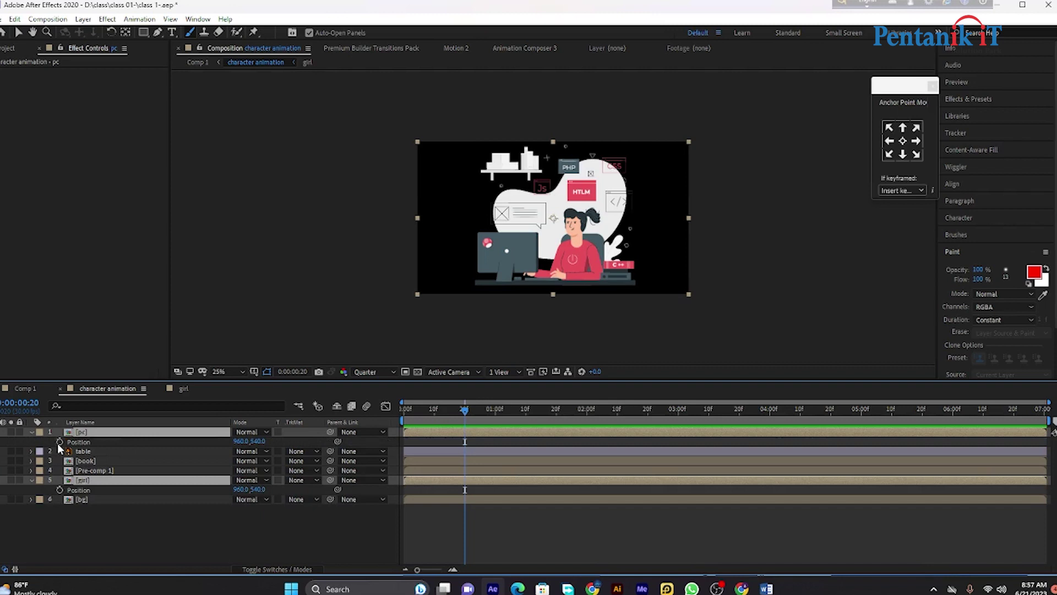
click(60, 442)
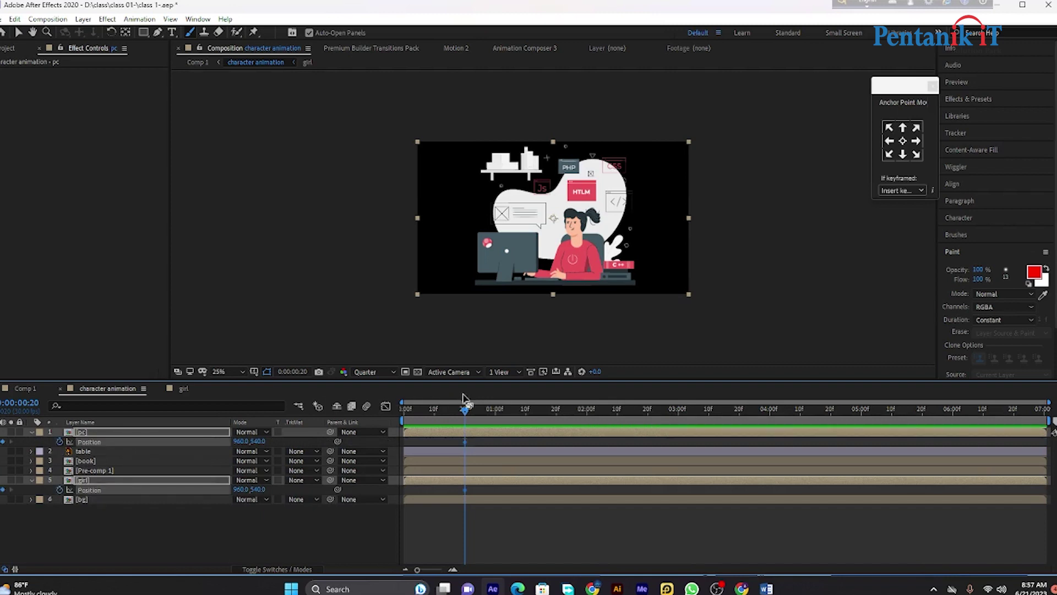
drag(464, 412, 409, 417)
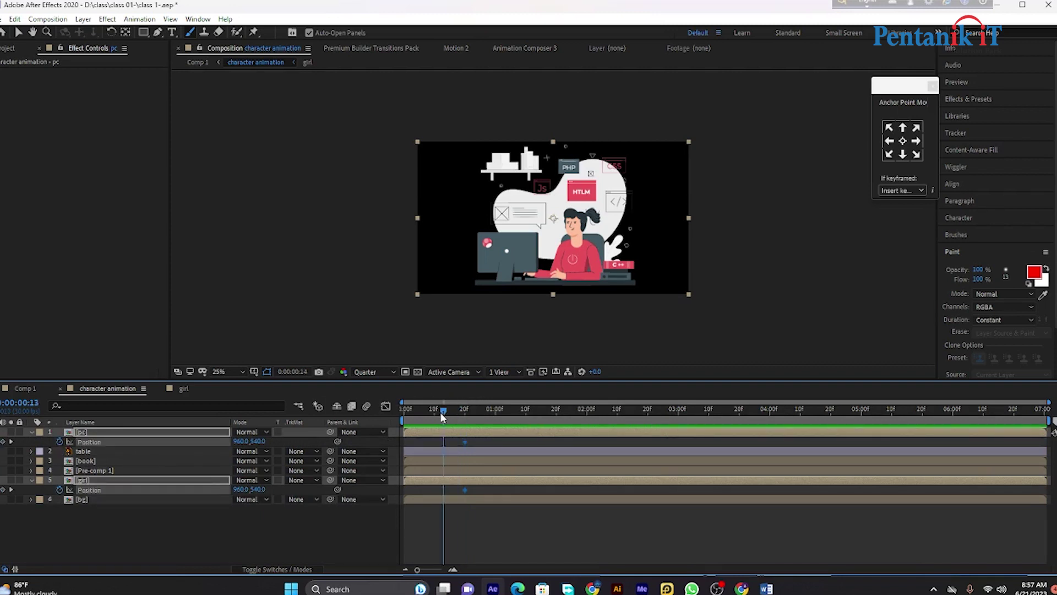
click(157, 544)
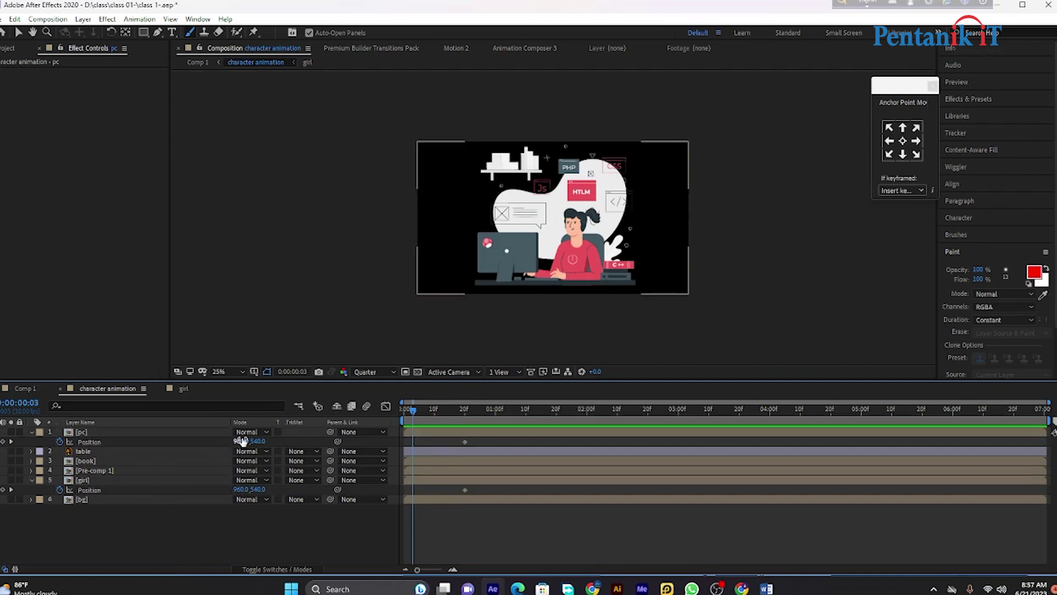
drag(242, 440, 165, 440)
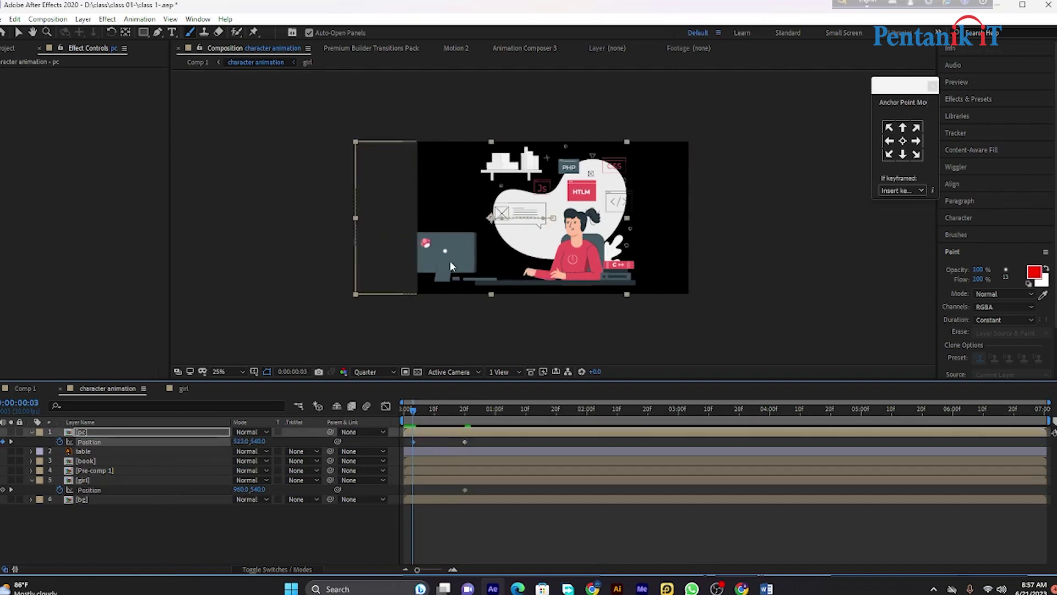
click(451, 262)
click(611, 336)
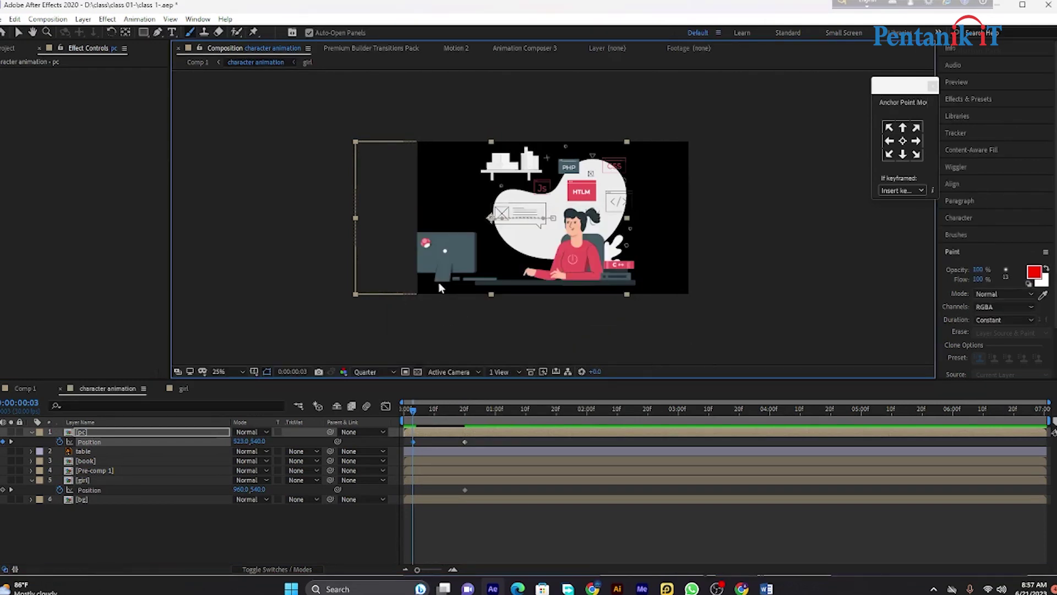
drag(457, 267, 371, 267)
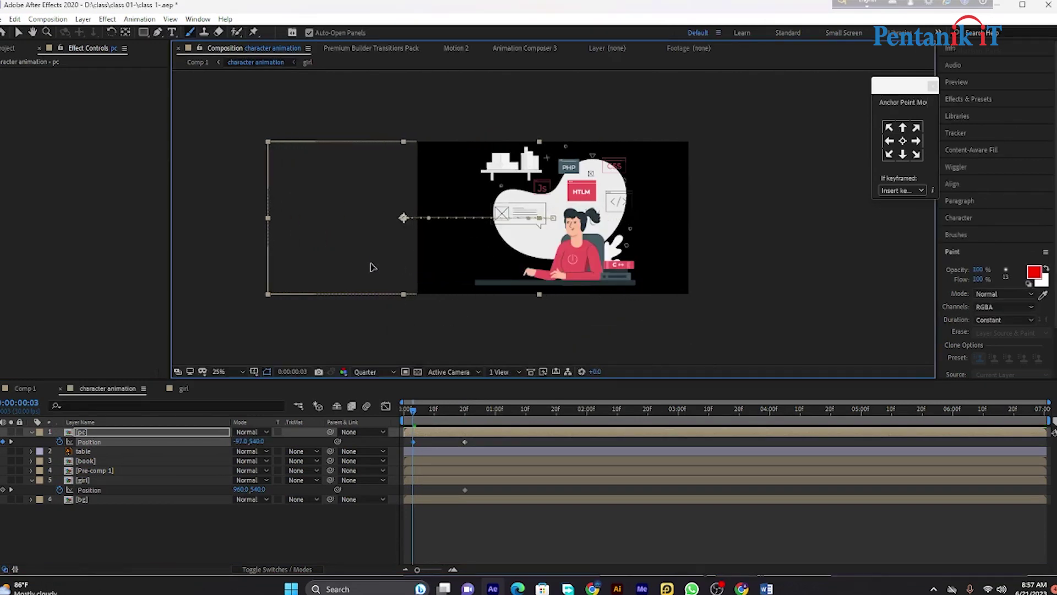
click(245, 530)
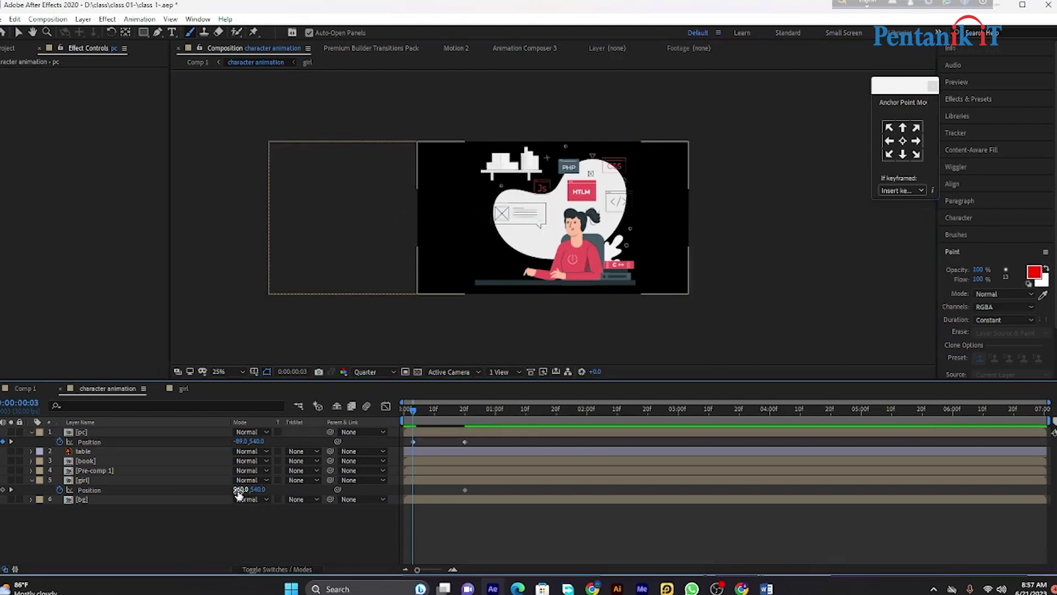
drag(242, 489, 907, 458)
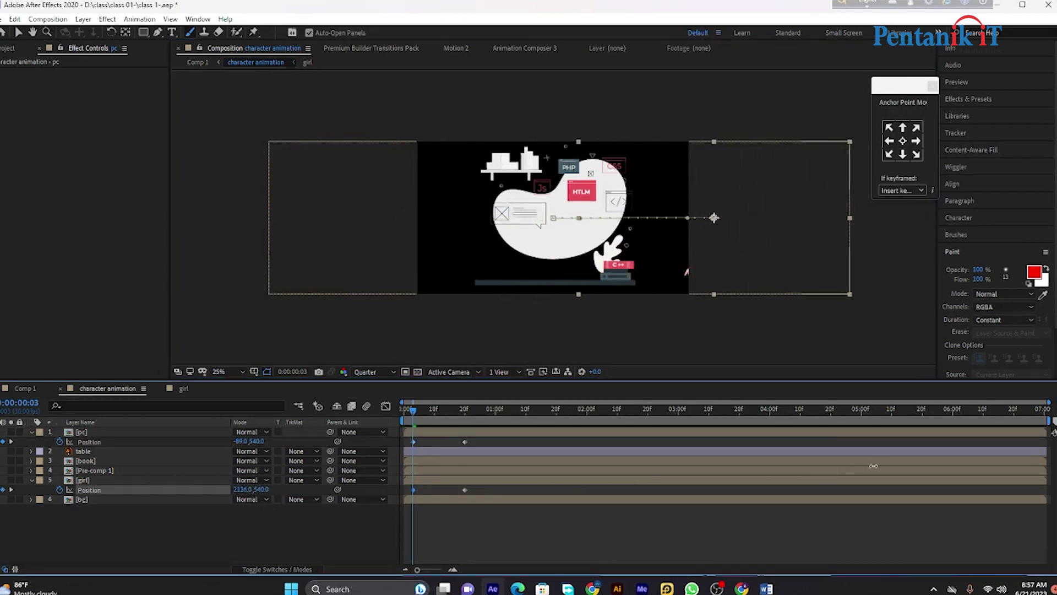
click(531, 524)
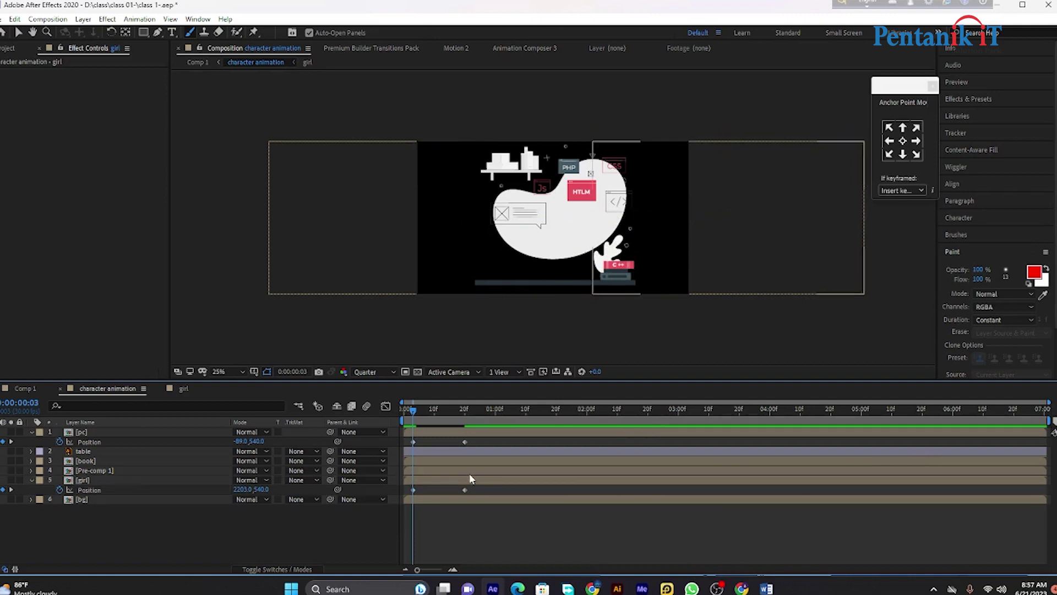
key(space)
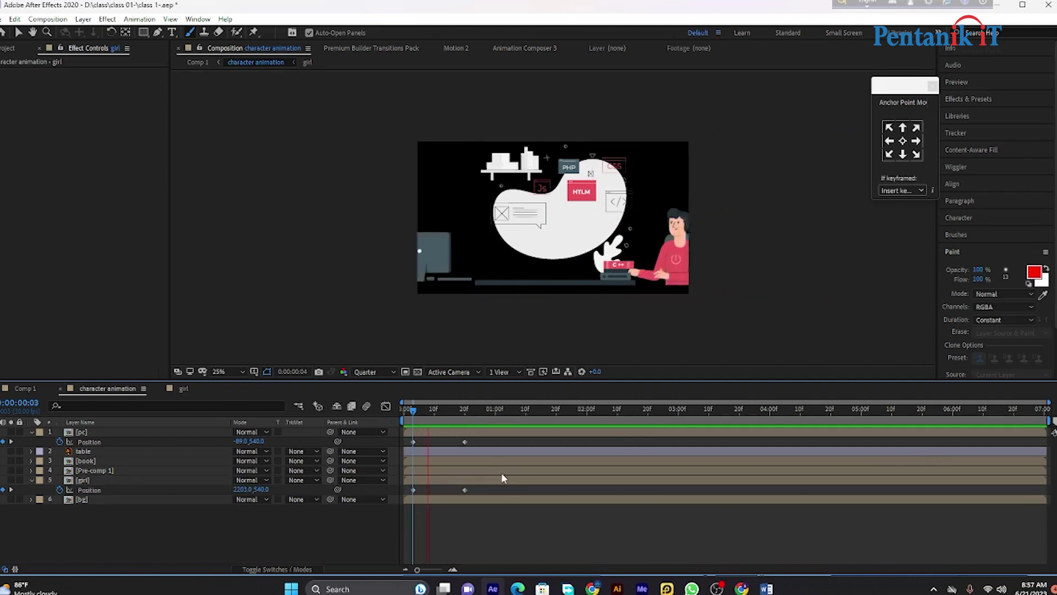
key(space)
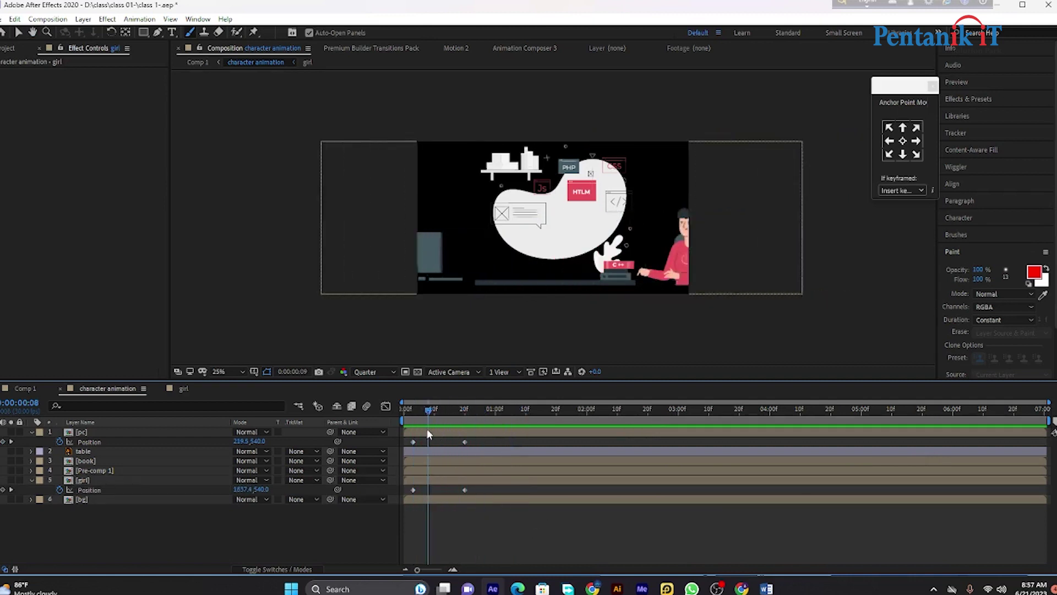
key(space)
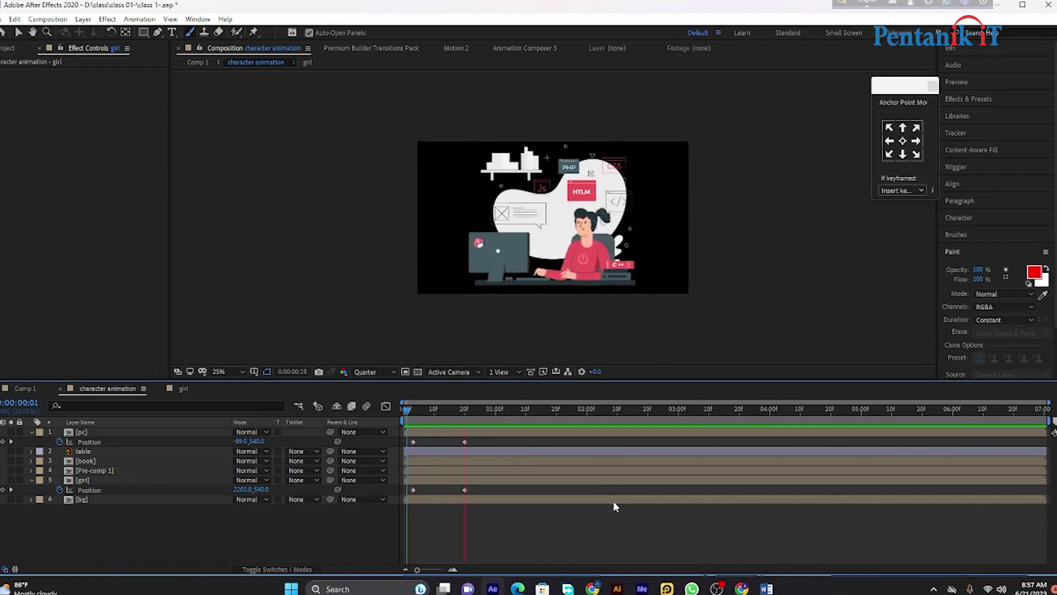
click(532, 417)
key(Home)
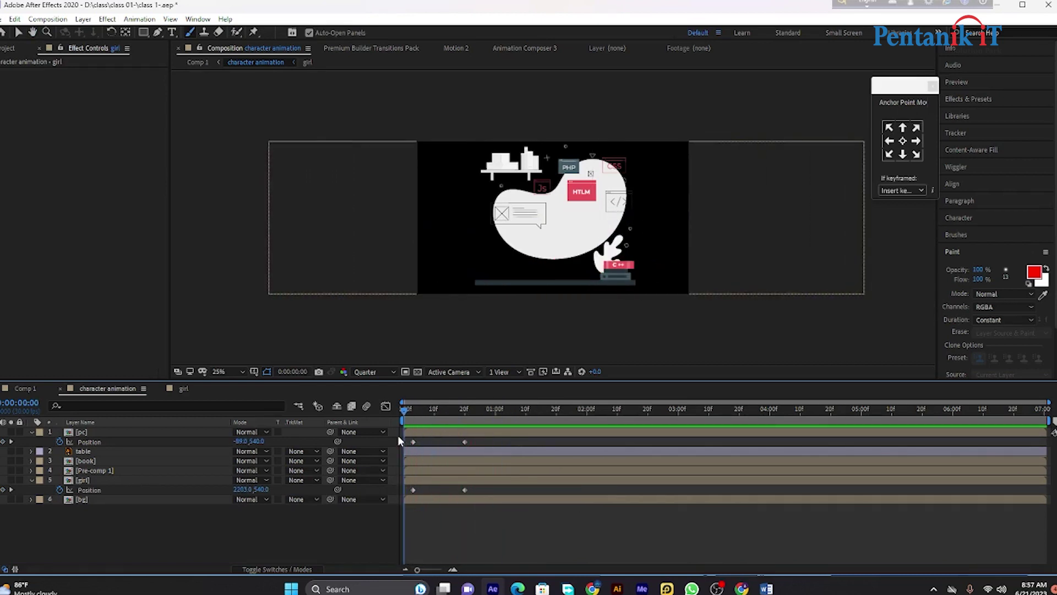
key(space)
drag(397, 435, 547, 458)
key(space)
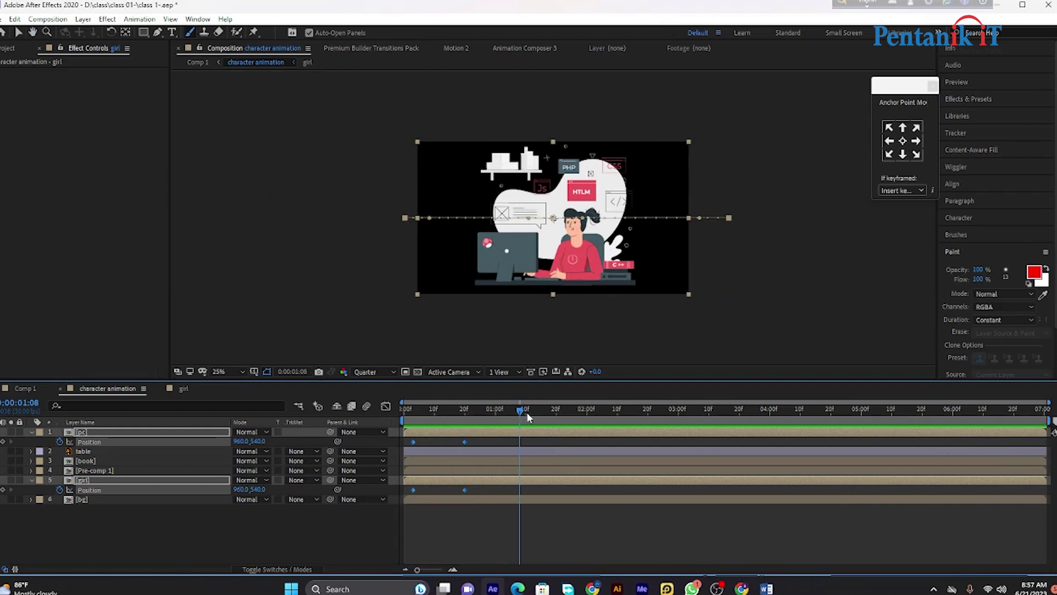
drag(527, 417, 404, 419)
key(space)
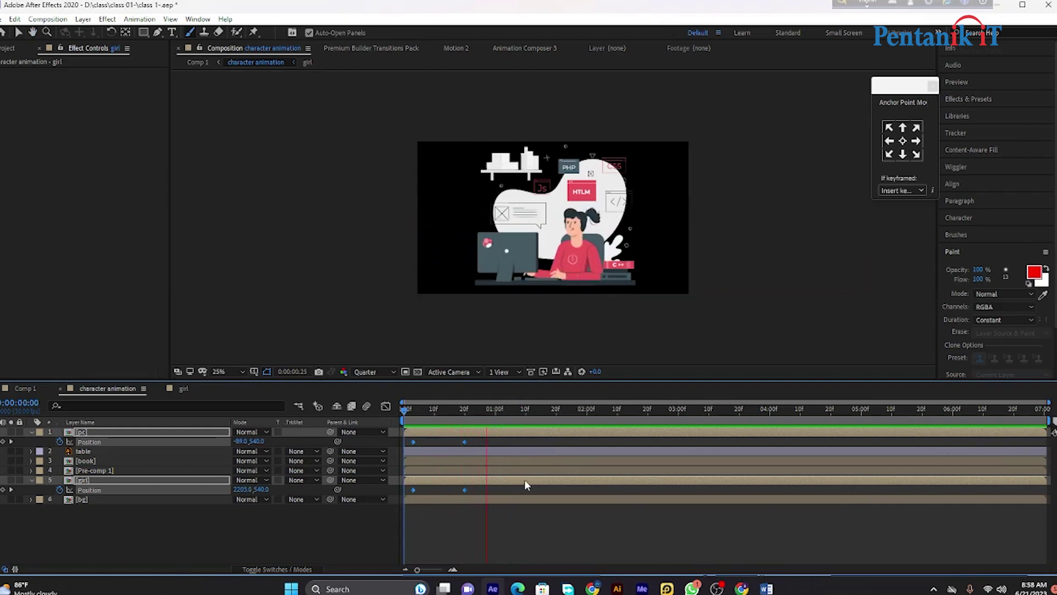
key(space)
Apply Easy Ease to the pc and girl Position keyframes.
click(490, 535)
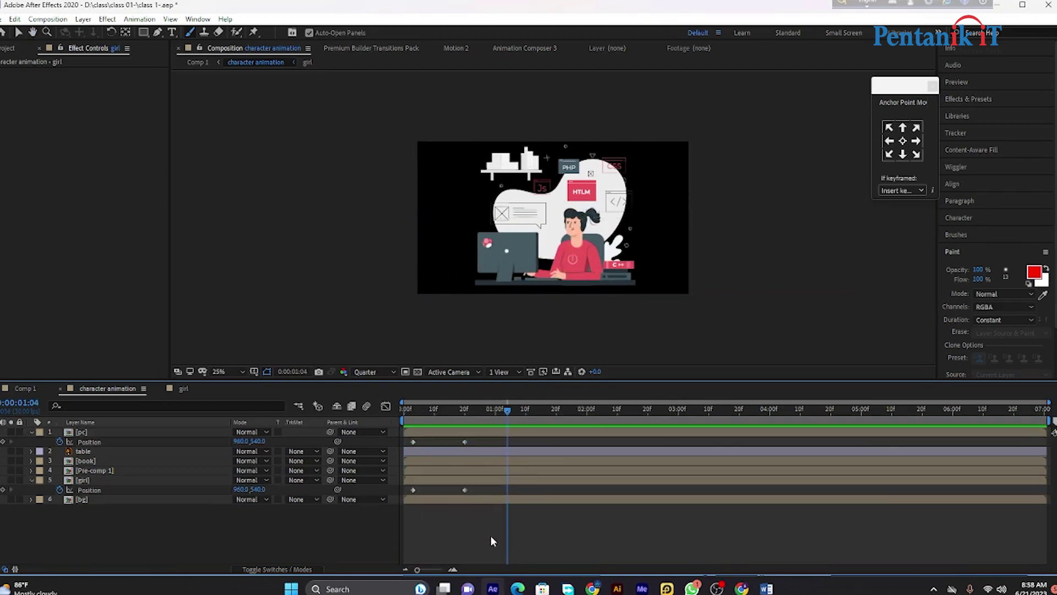
drag(484, 517, 392, 435)
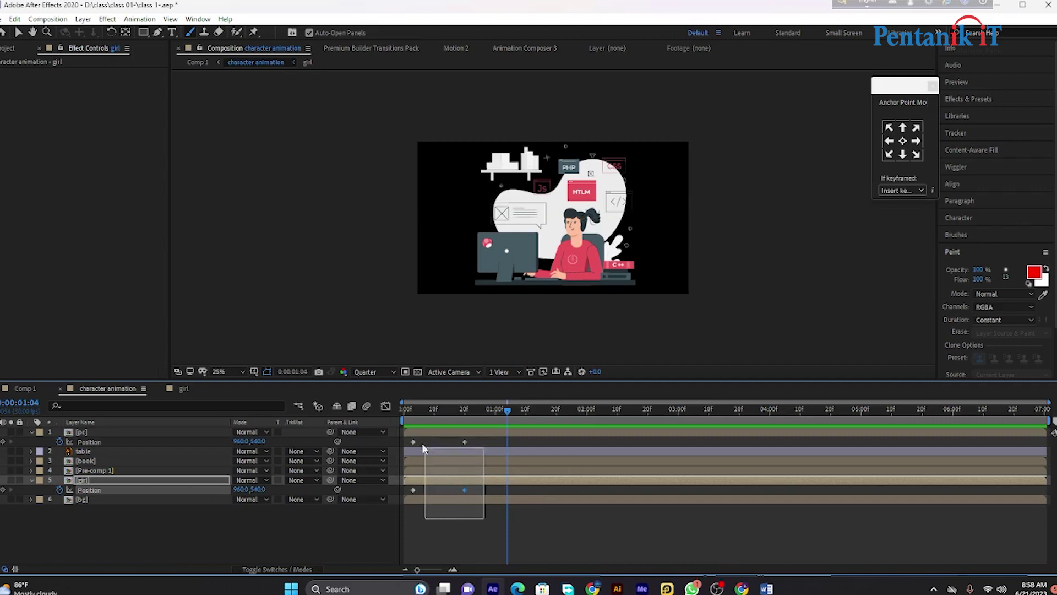
right_click(465, 443)
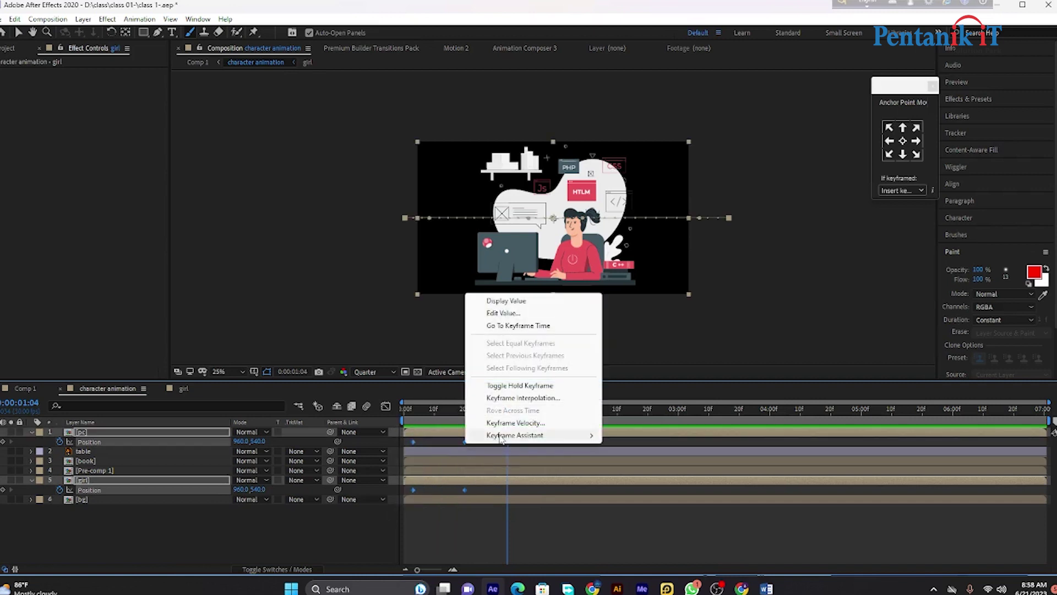
mouse_move(506, 437)
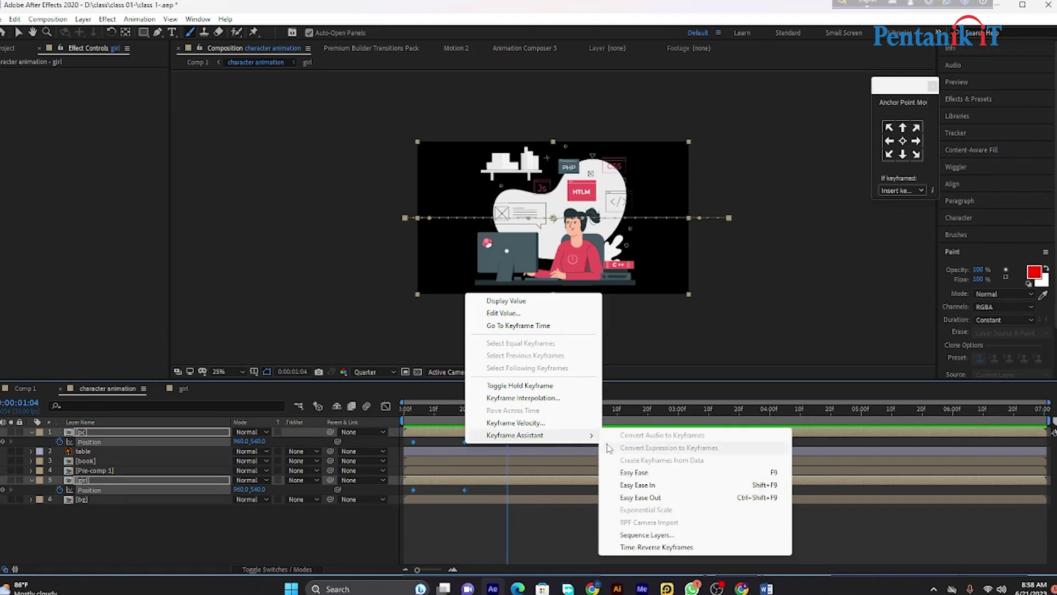
click(642, 473)
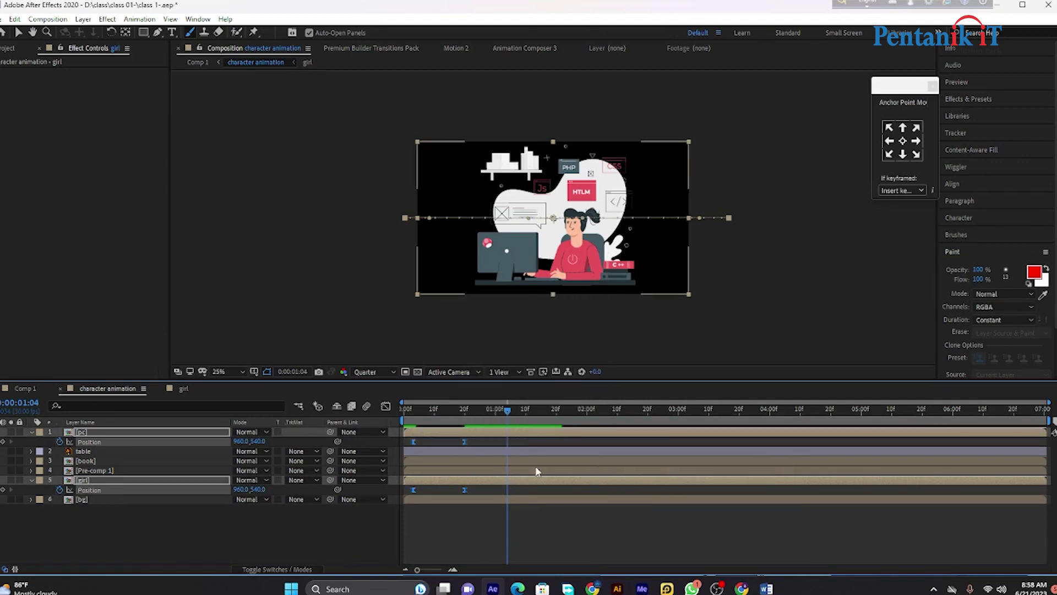
In the Graph Editor, stretch the final keyframe's incoming influence to about 84%.
click(386, 407)
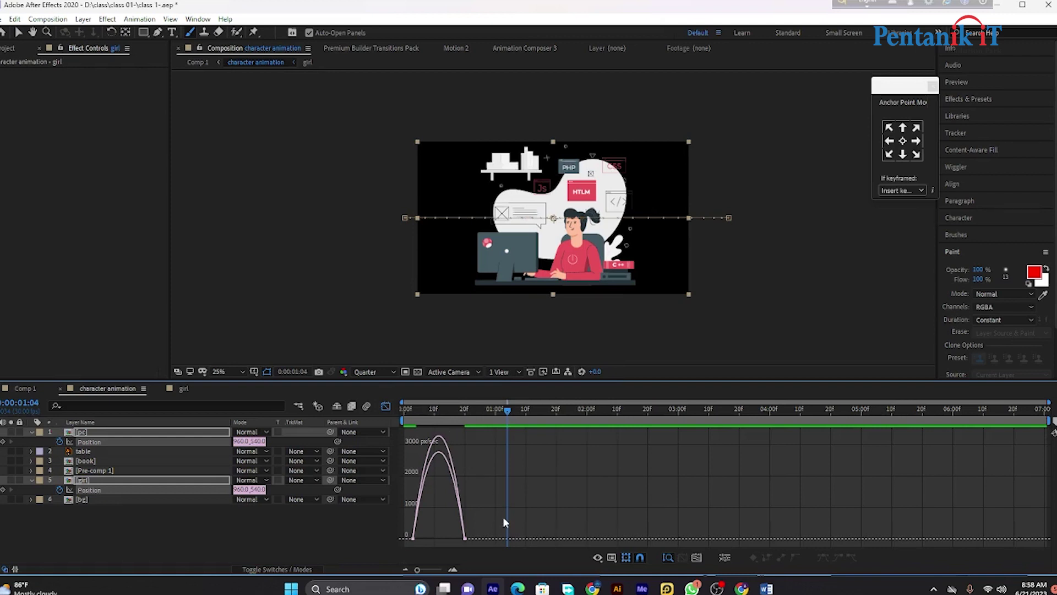
click(598, 558)
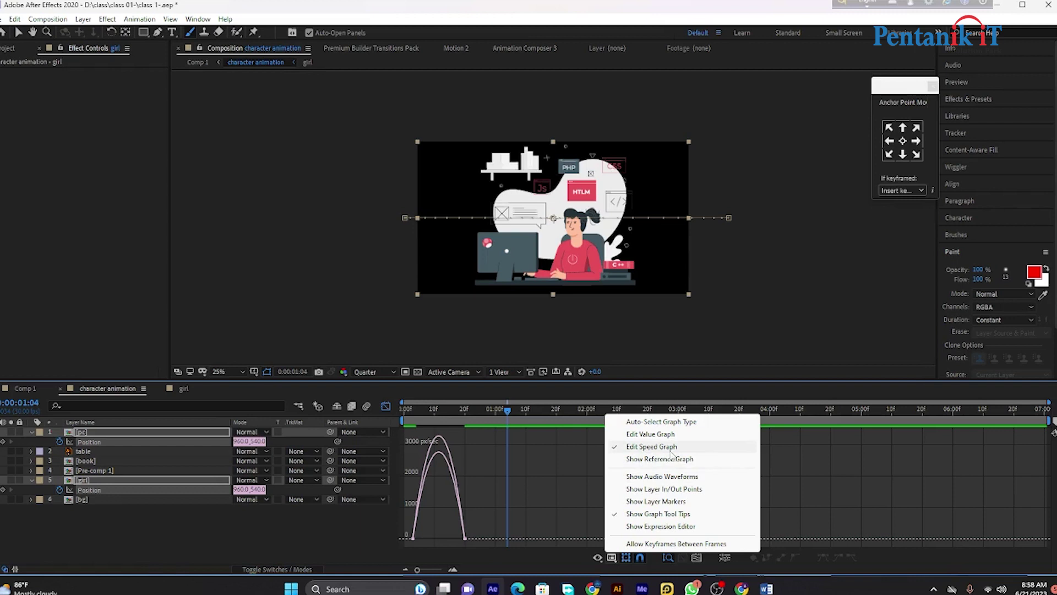
click(530, 503)
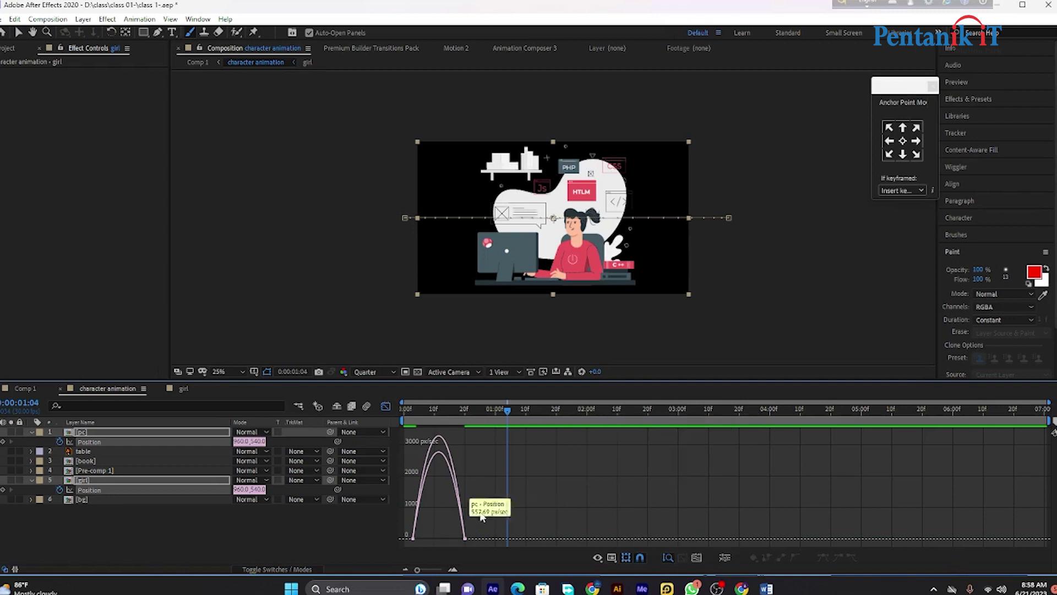
drag(417, 570, 438, 570)
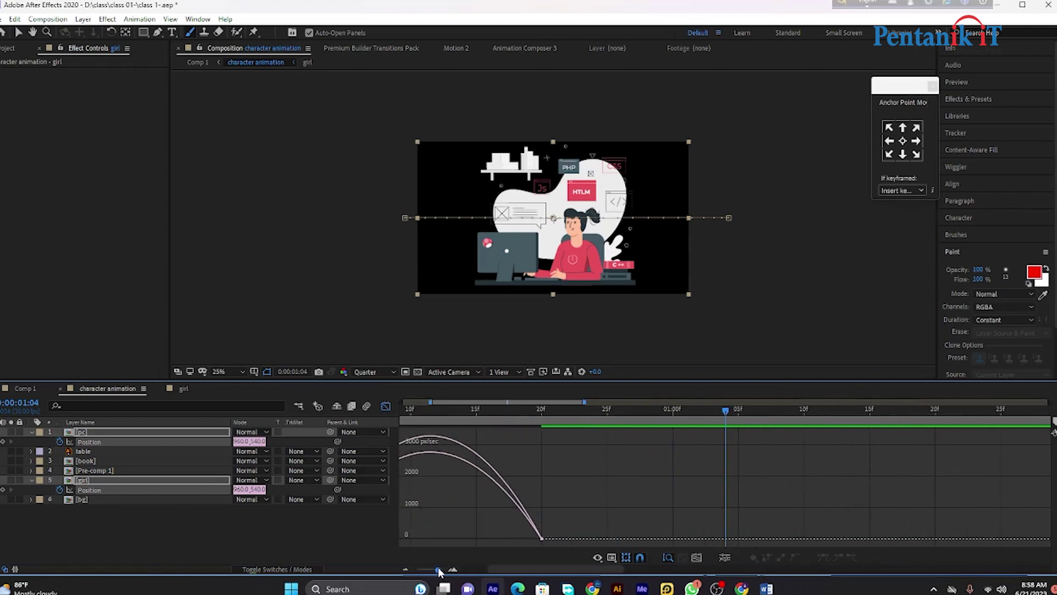
mouse_move(570, 517)
mouse_down()
mouse_move(507, 558)
mouse_move(471, 535)
mouse_up()
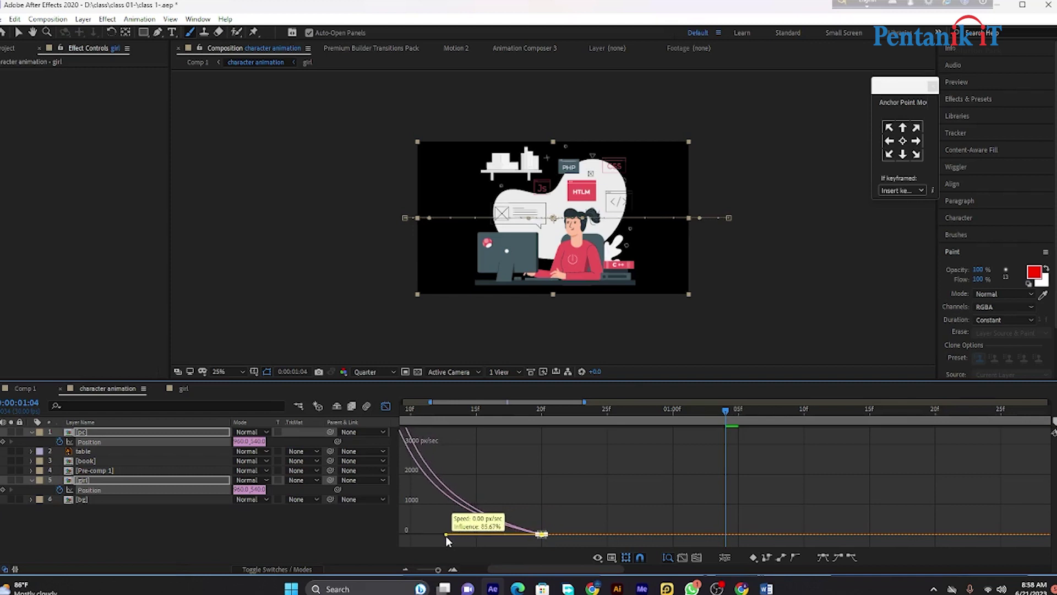
mouse_move(471, 536)
mouse_down()
mouse_move(446, 535)
mouse_move(434, 571)
mouse_up()
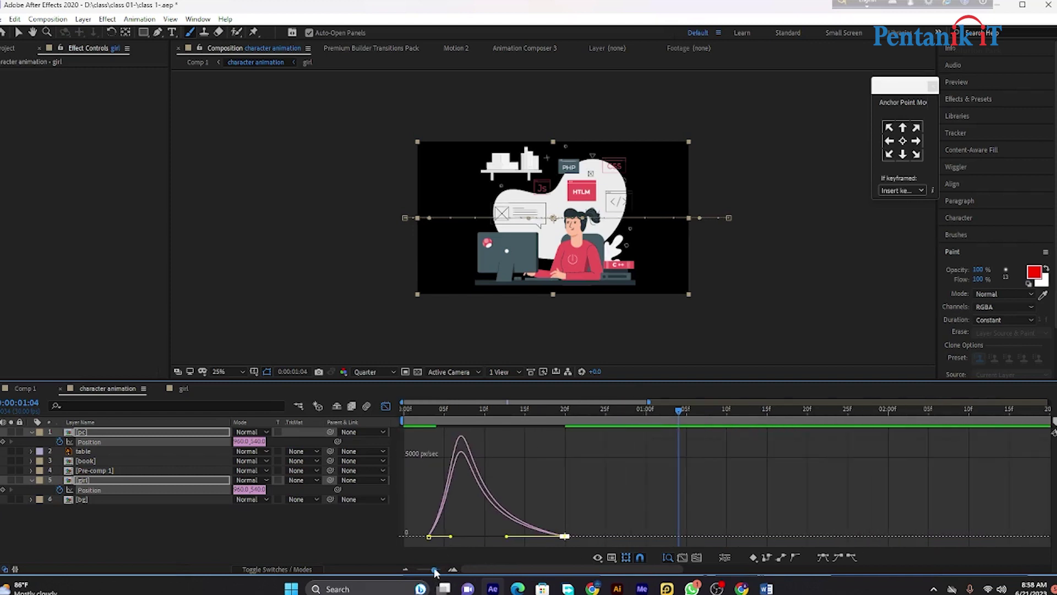
click(385, 408)
Preview the eased pc and girl slide-in from the first frame.
click(572, 420)
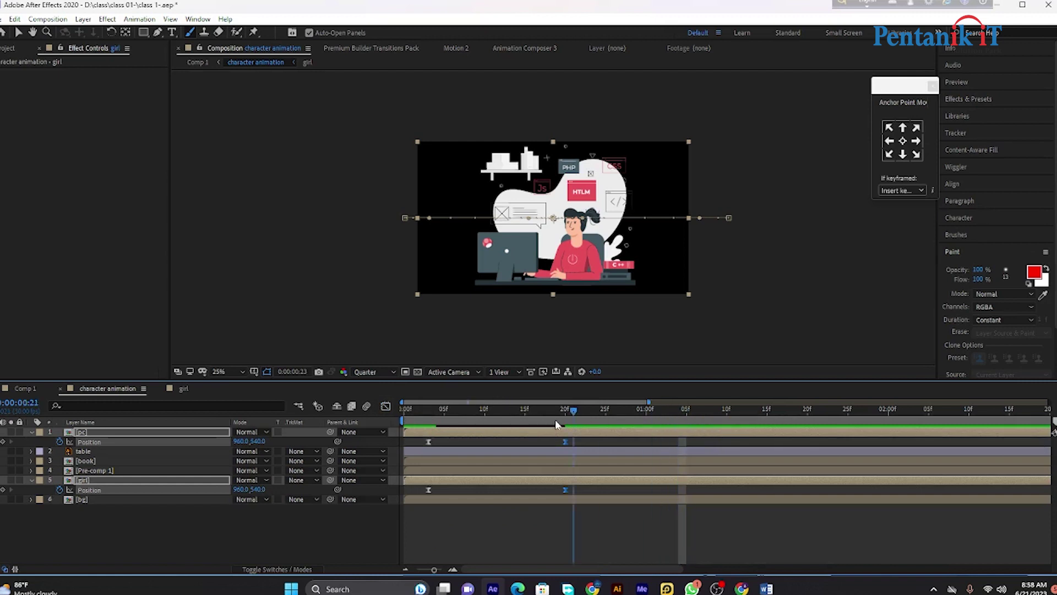
key(space)
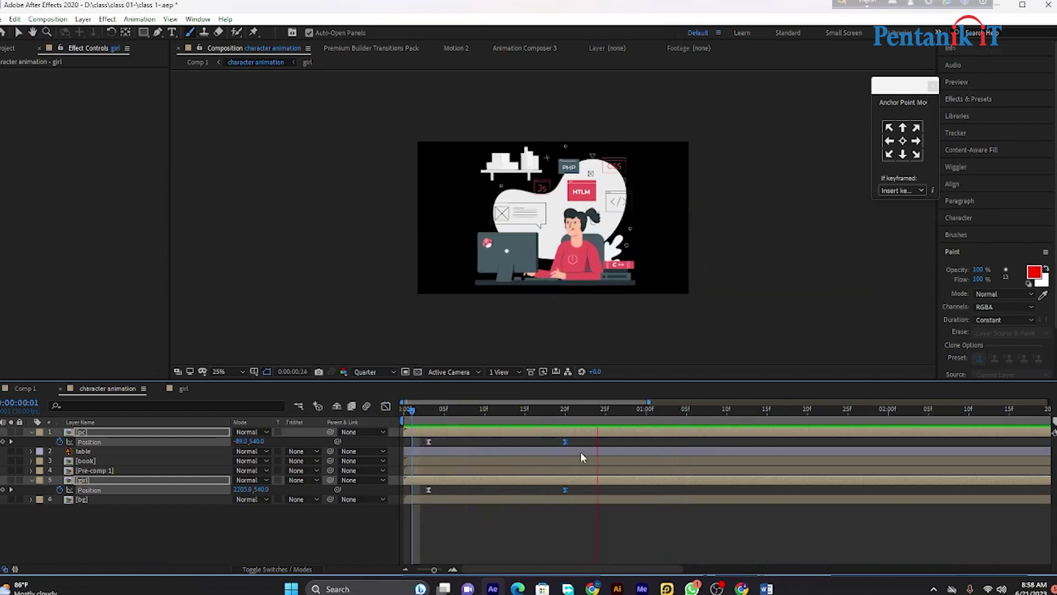
key(space)
drag(678, 412, 407, 447)
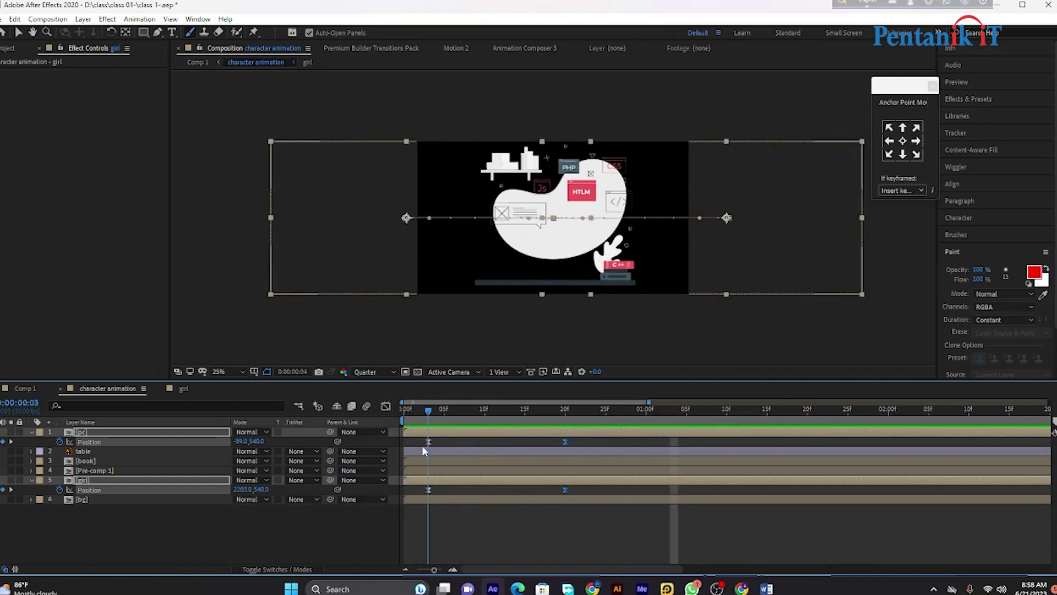
key(space)
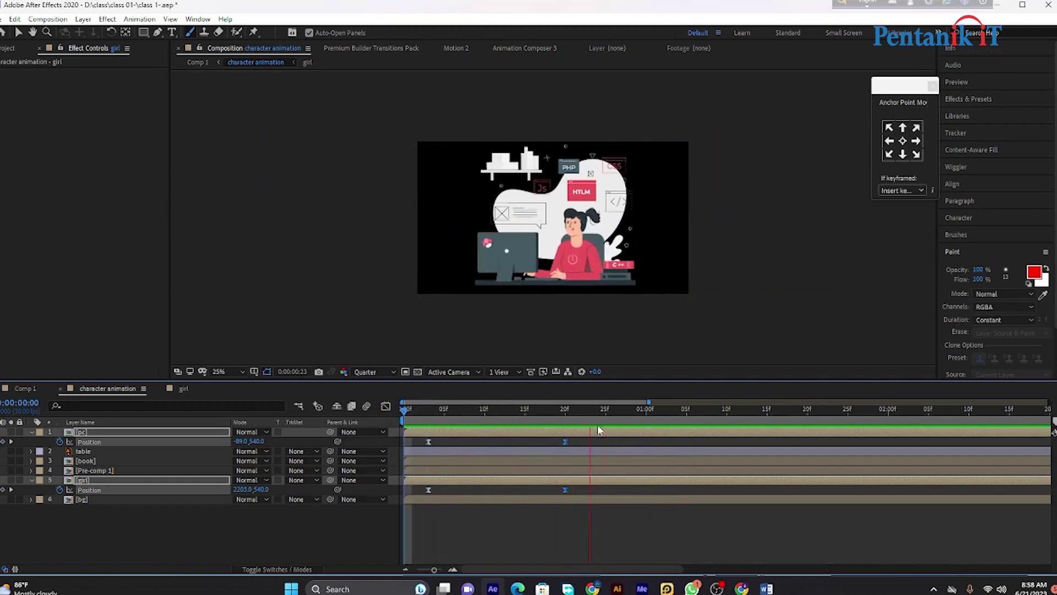
key(space)
key(space)
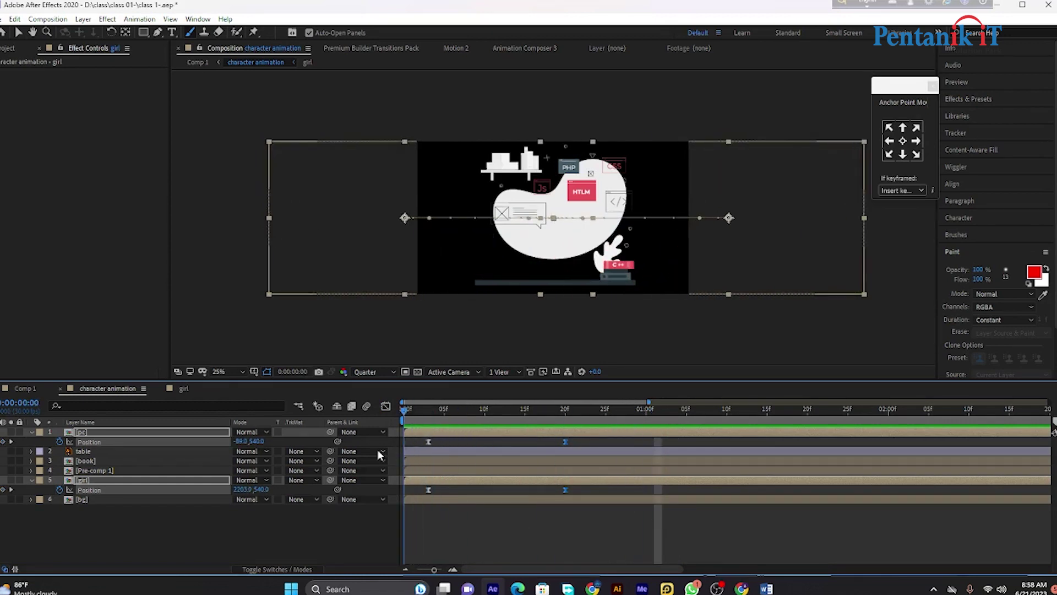
drag(667, 408, 407, 443)
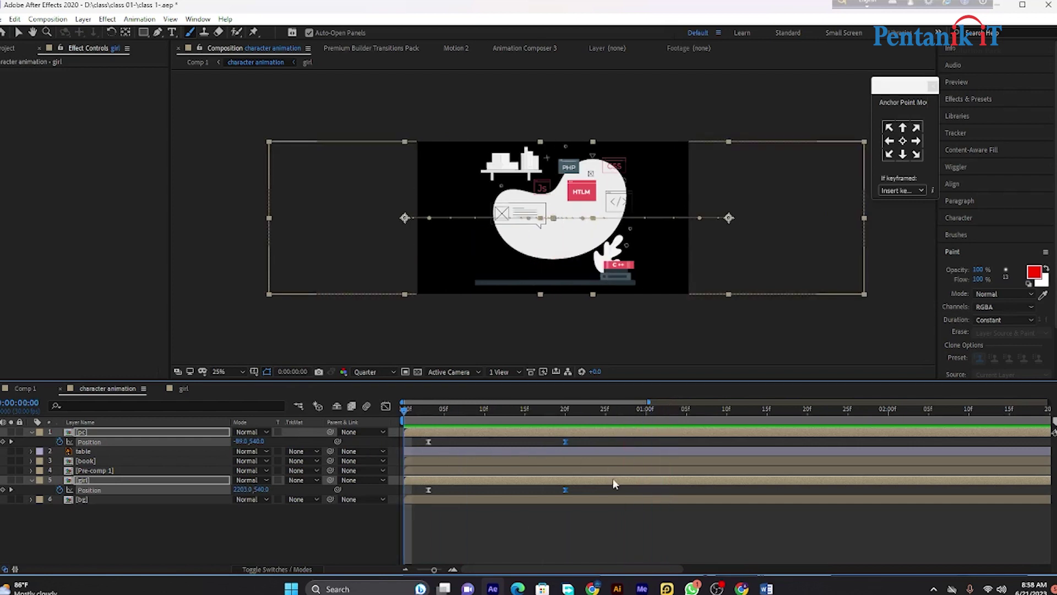
Revert the pc and girl Position keyframes to linear and return to the first frame.
click(680, 408)
key(ctrl+z)
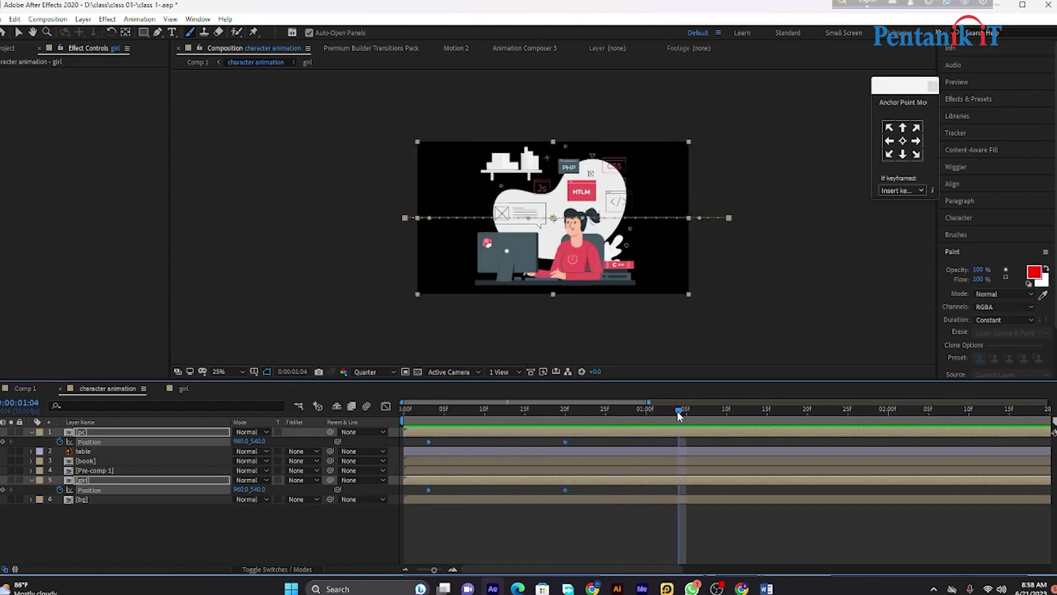
drag(677, 411, 406, 416)
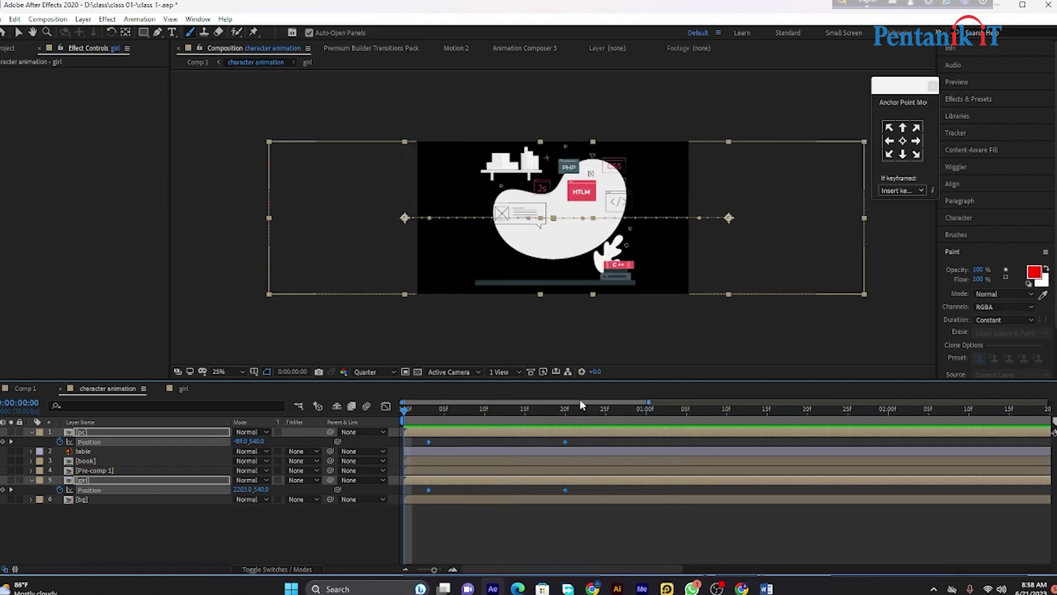
Apply Motion 2 EXCITE to pc and girl for Overshoot 20, Bounce 40, Friction 40.
click(460, 49)
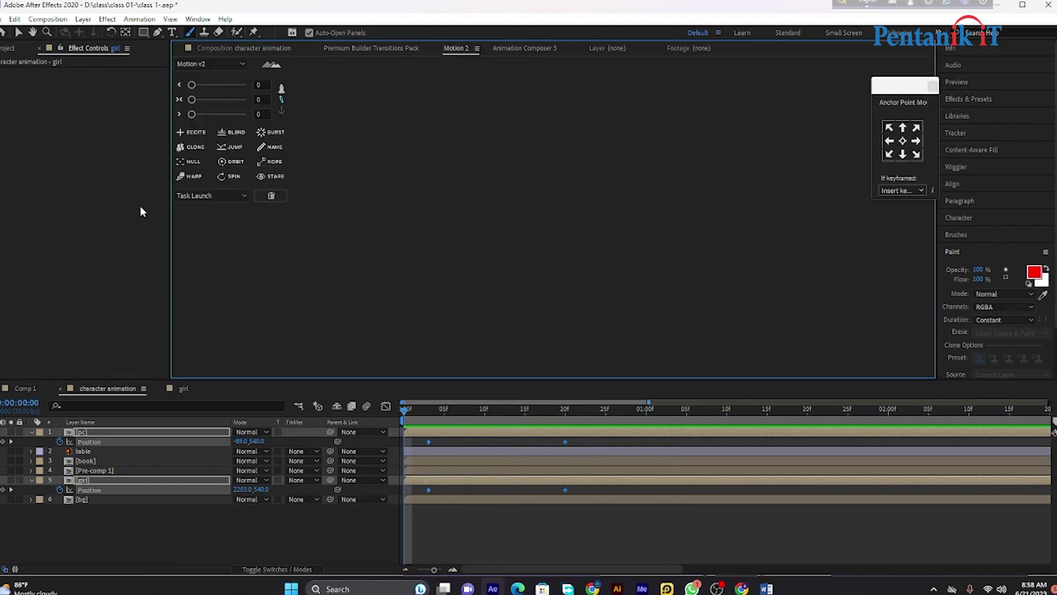
click(194, 132)
drag(203, 114, 231, 114)
click(230, 49)
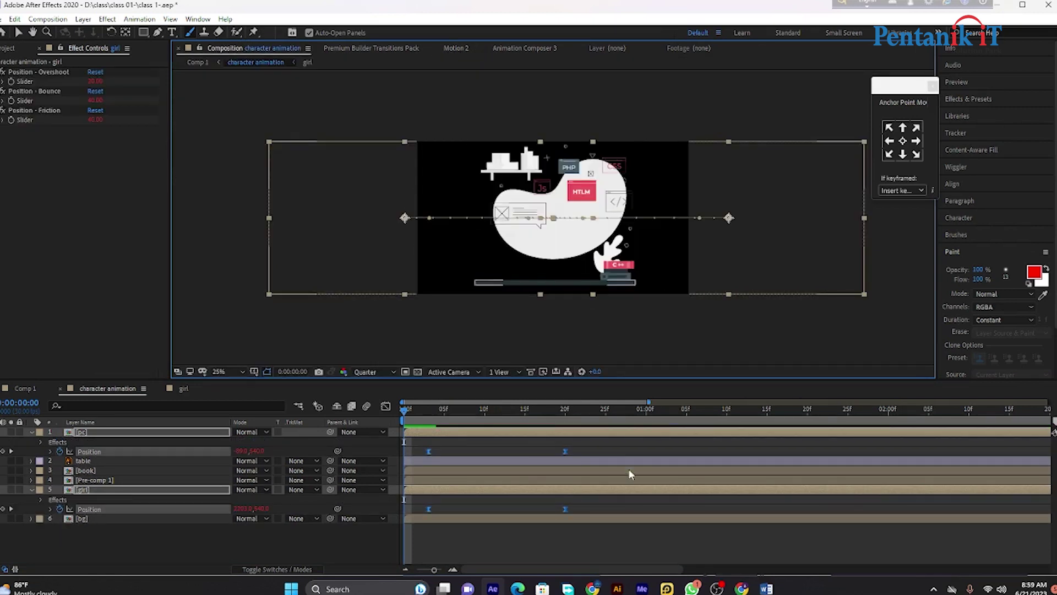
Preview the bouncy pc and girl slide-in from the start.
click(599, 540)
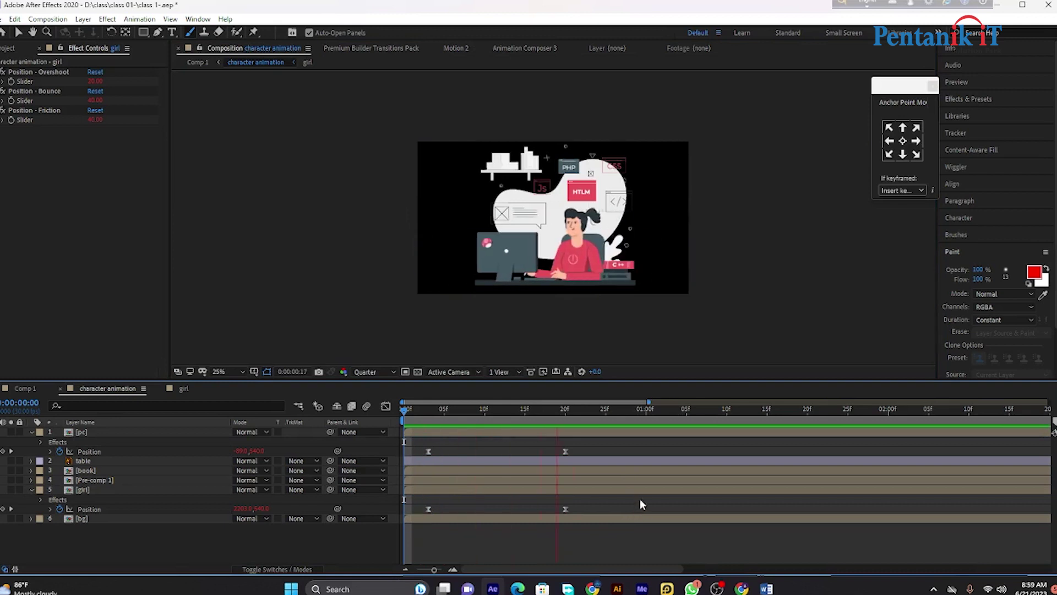
drag(666, 413, 655, 412)
key(Home)
key(space)
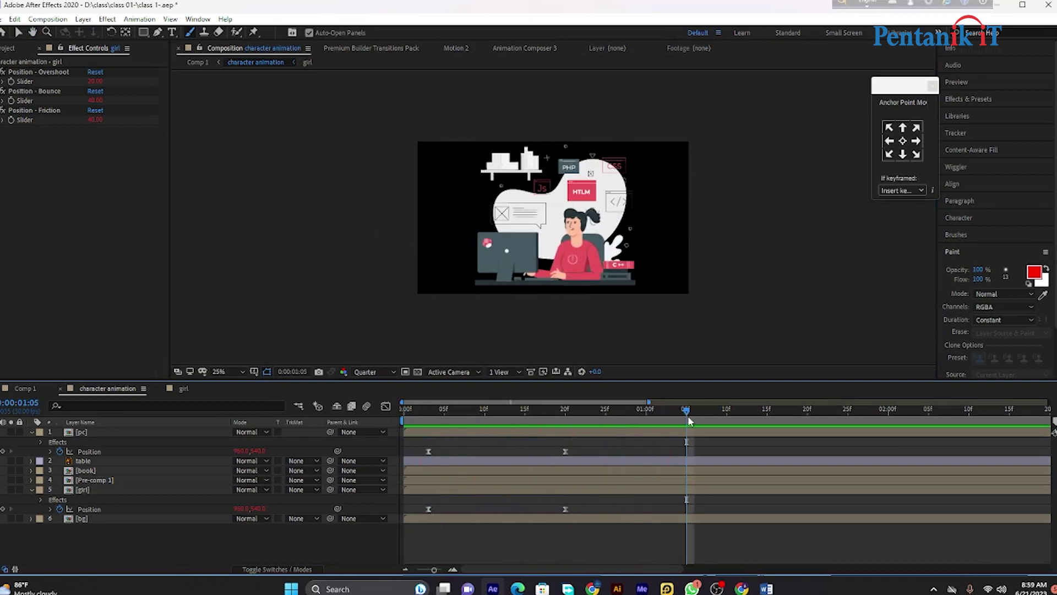
click(411, 423)
key(space)
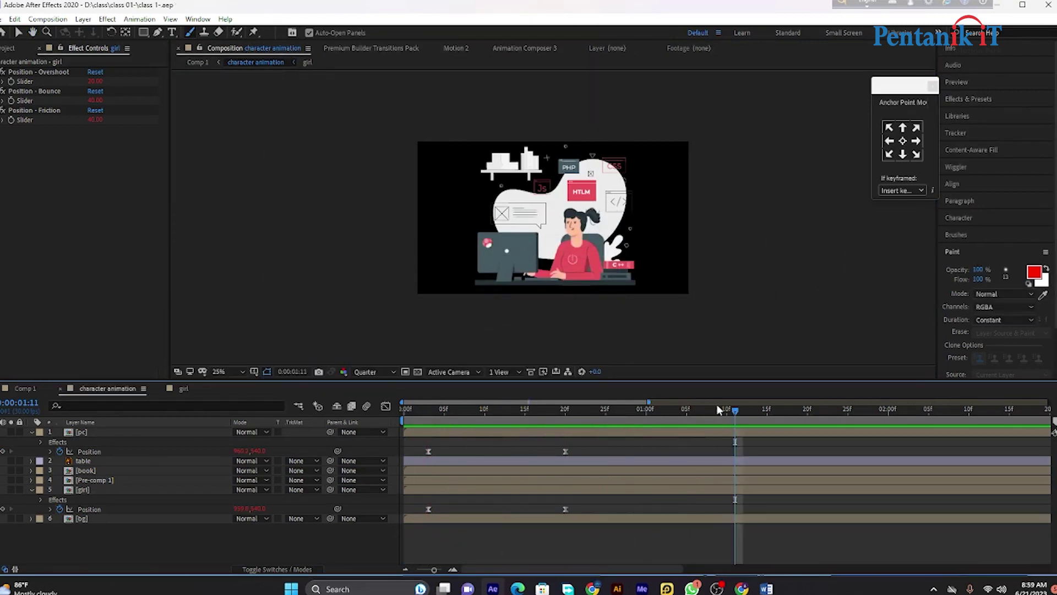
click(453, 409)
key(space)
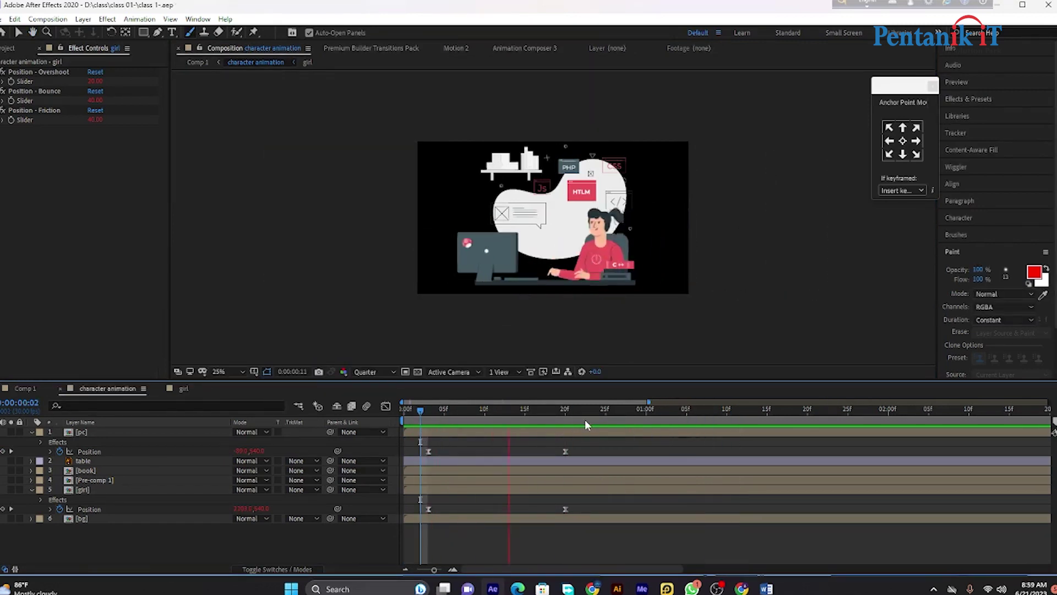
click(681, 419)
key(space)
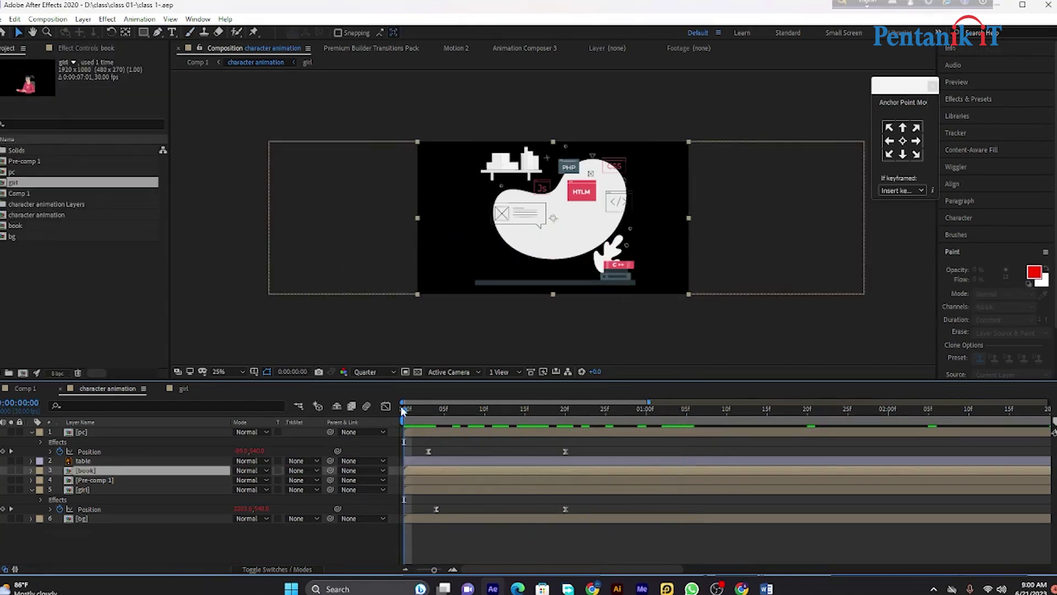
Inside the book precomp, key all three books' Scale at 0% at frame 10.
key(space)
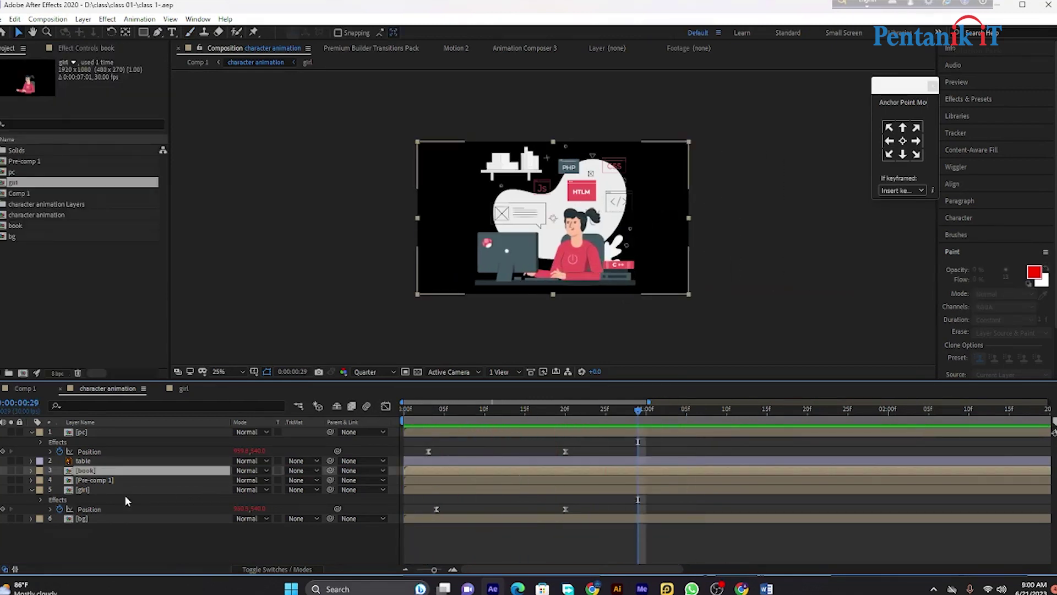
click(124, 494)
click(103, 473)
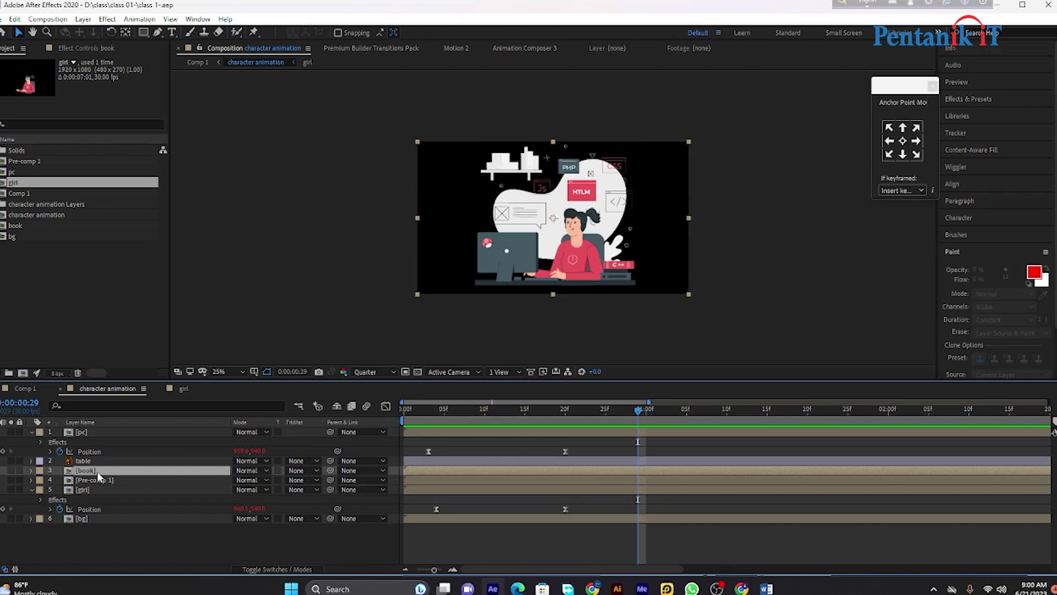
double_click(96, 471)
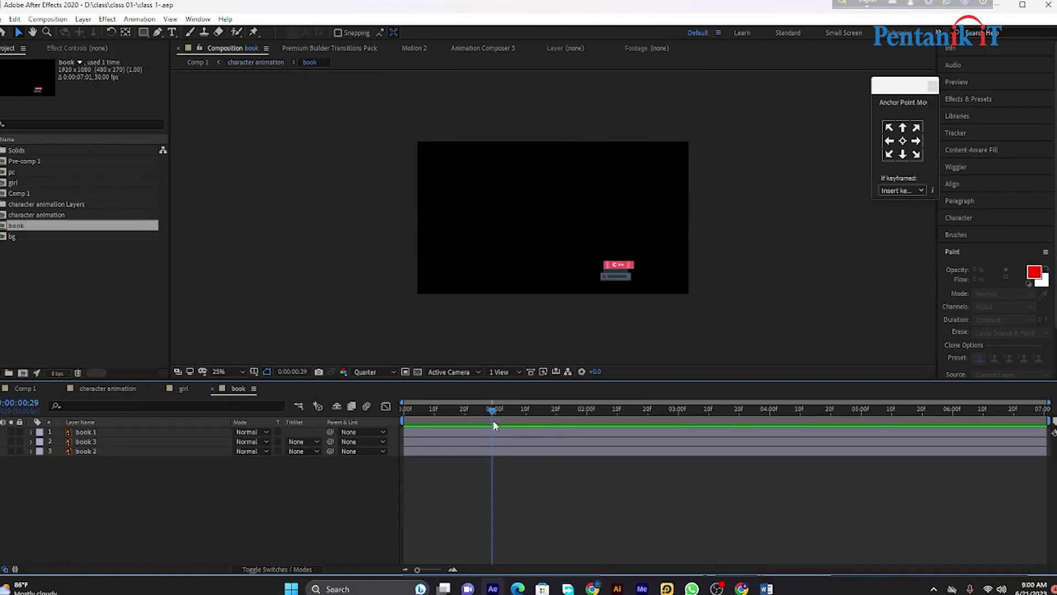
drag(418, 570, 436, 570)
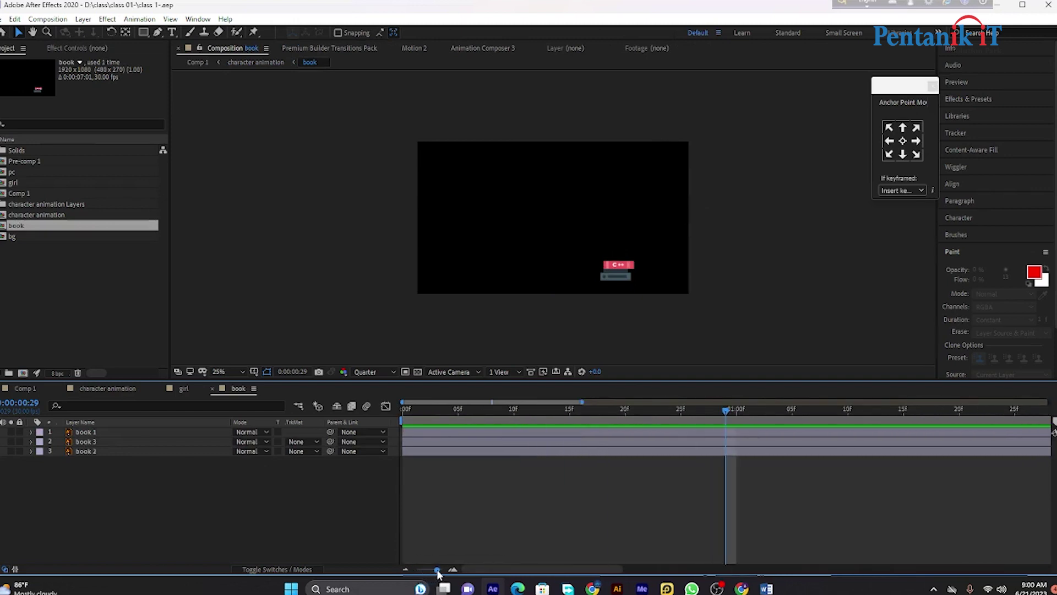
drag(110, 506, 83, 429)
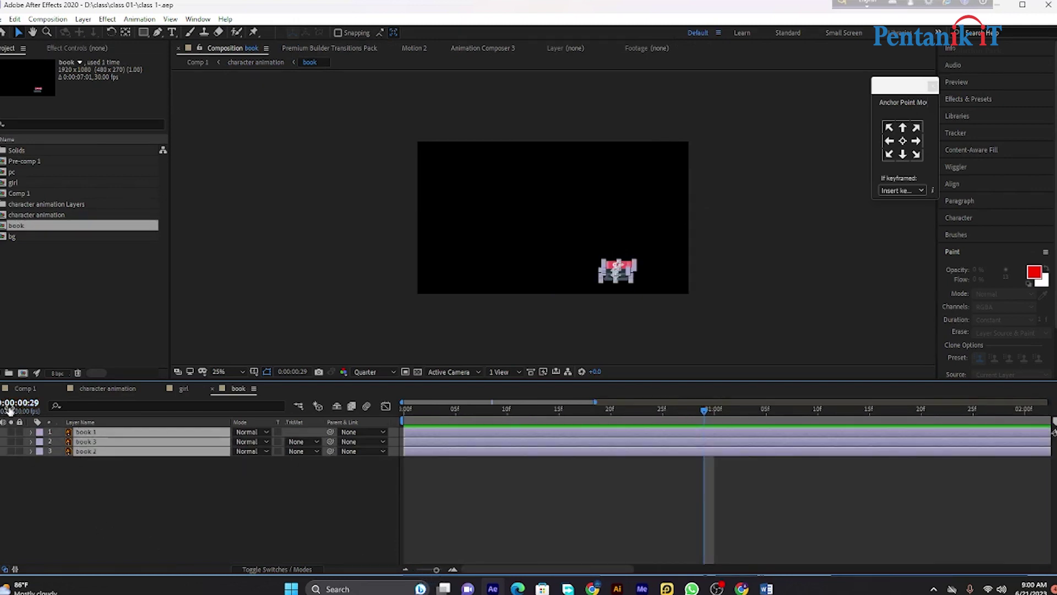
key(s)
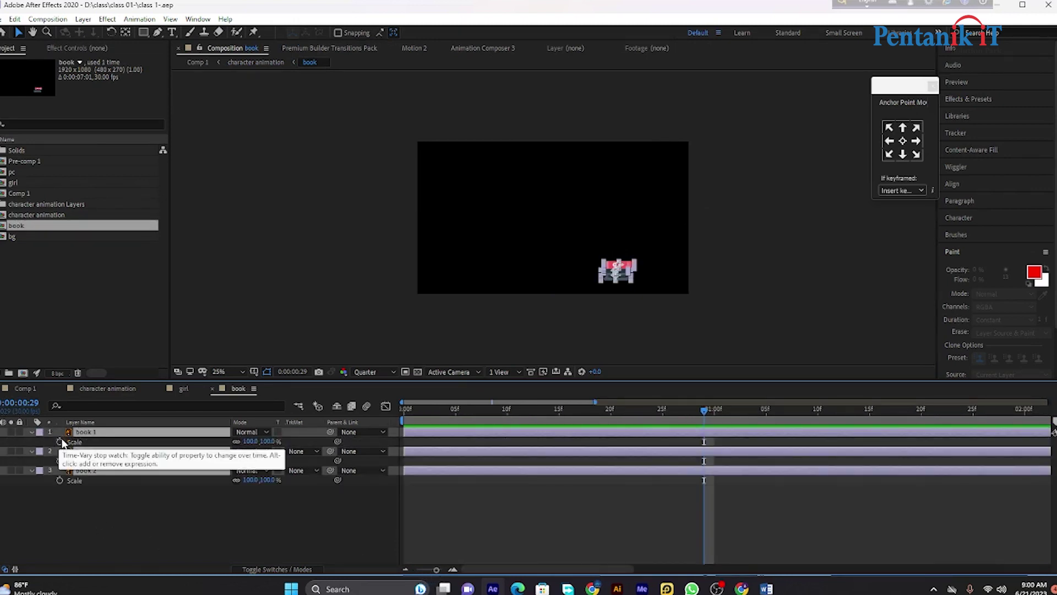
click(60, 441)
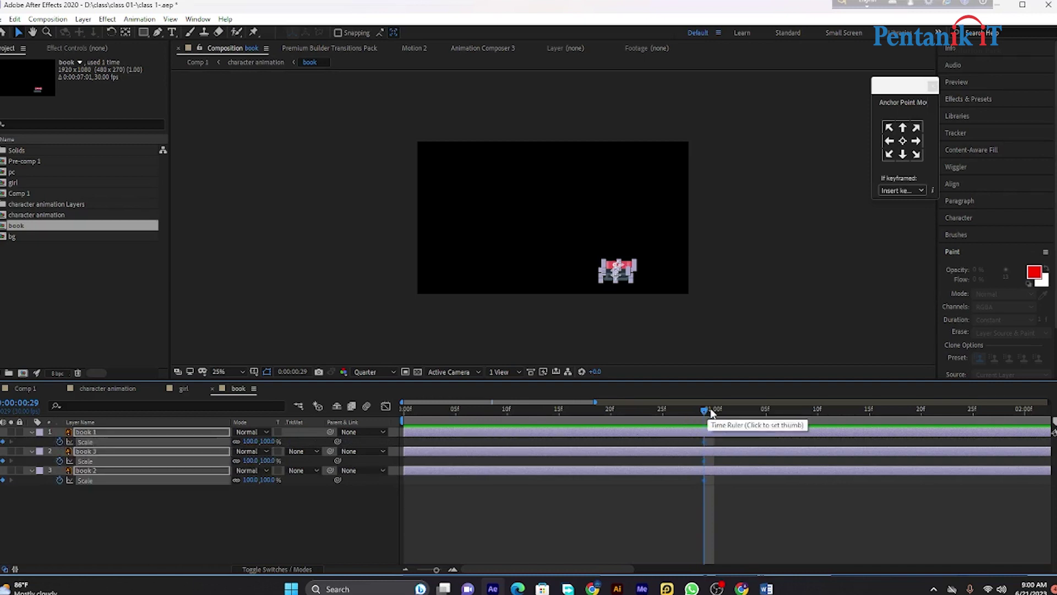
drag(706, 410, 507, 410)
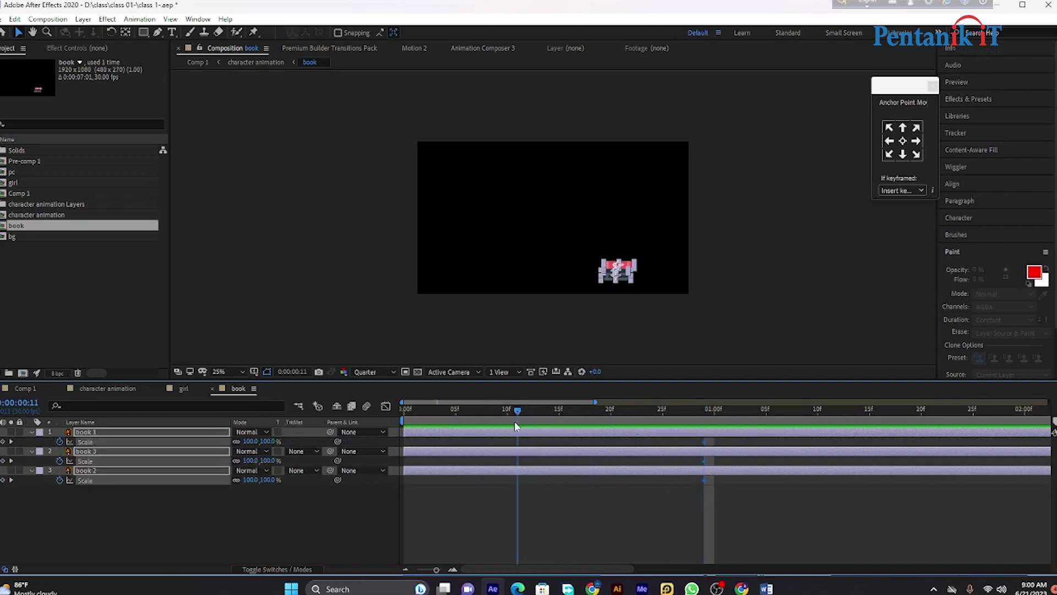
click(249, 442)
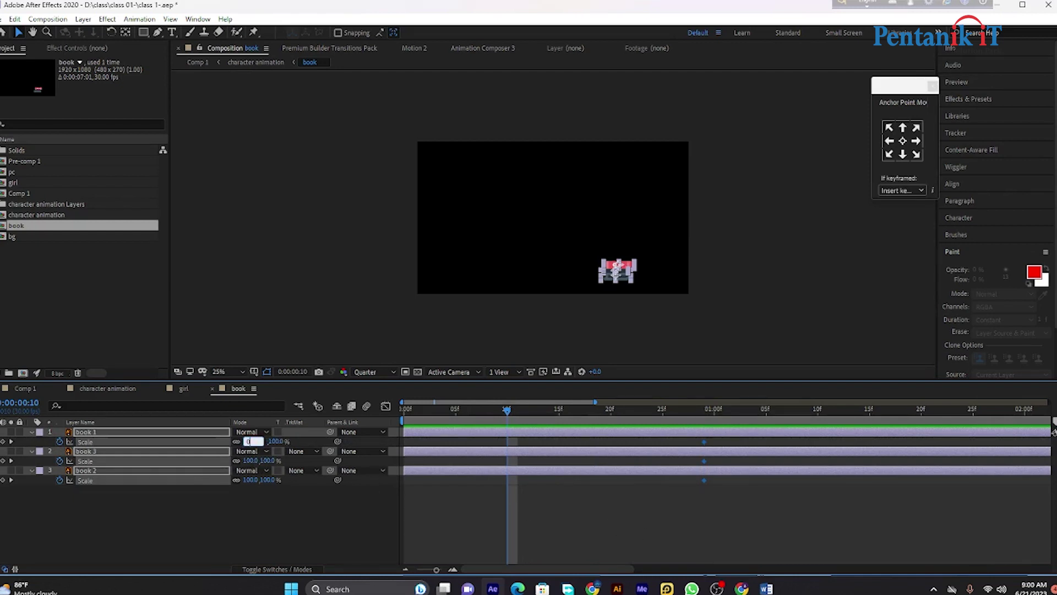
click(648, 503)
Move the 100% Scale keyframes to frame 20 and preview the books popping in.
mouse_move(507, 411)
mouse_down()
mouse_move(736, 445)
mouse_move(774, 480)
mouse_up()
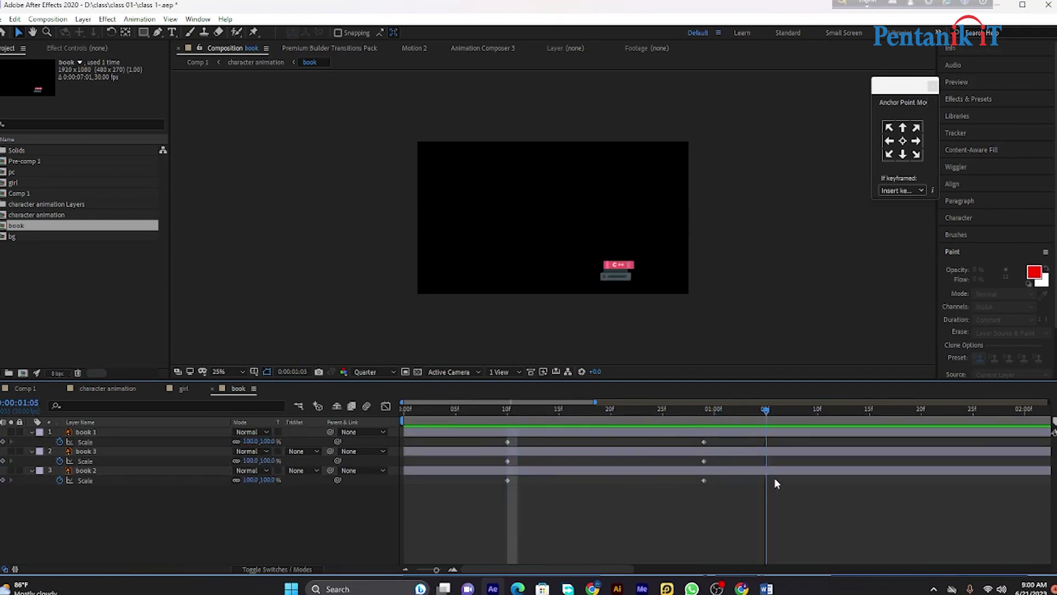
key(space)
key(space)
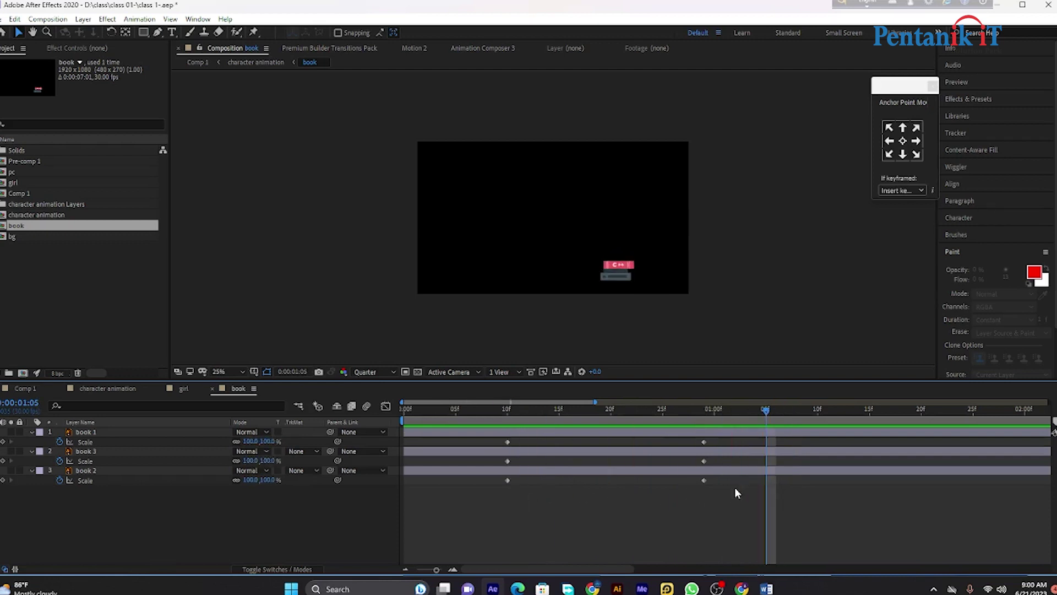
drag(709, 507, 682, 418)
mouse_move(716, 523)
mouse_down()
mouse_move(697, 432)
mouse_move(624, 441)
mouse_up()
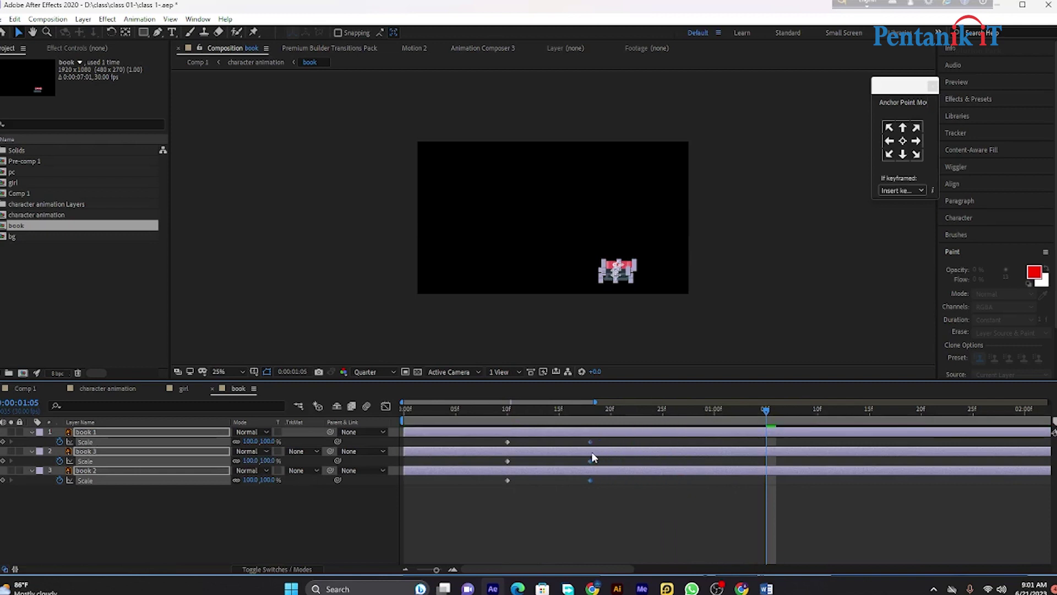
drag(765, 426, 487, 440)
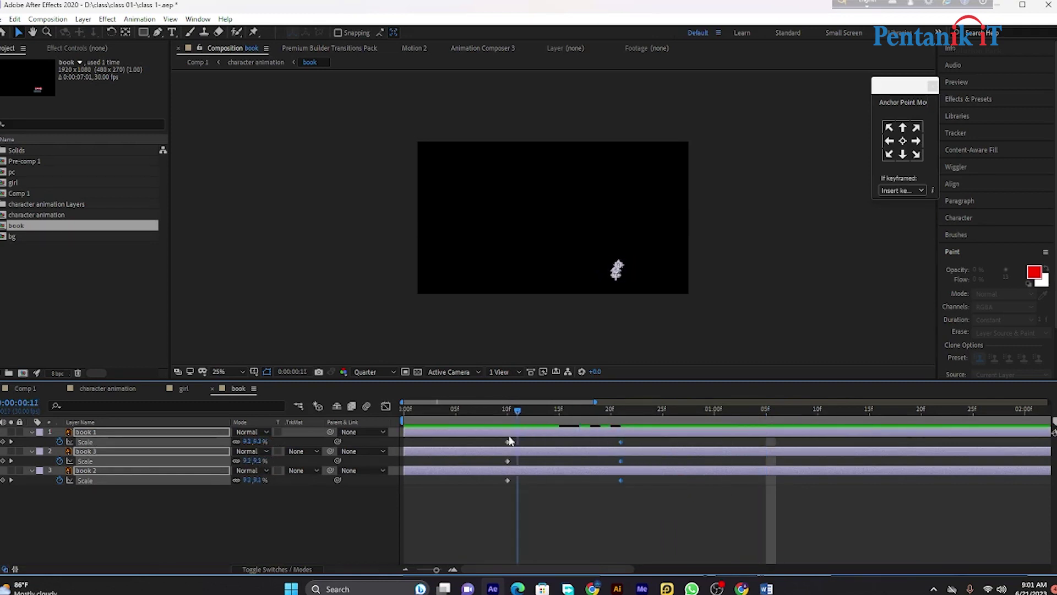
drag(774, 418, 510, 438)
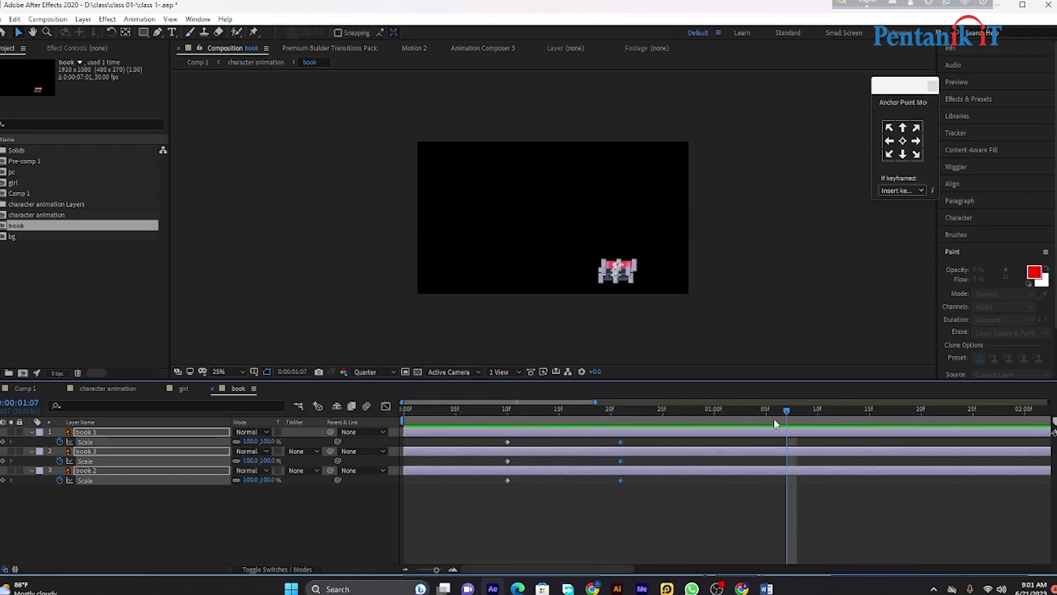
key(space)
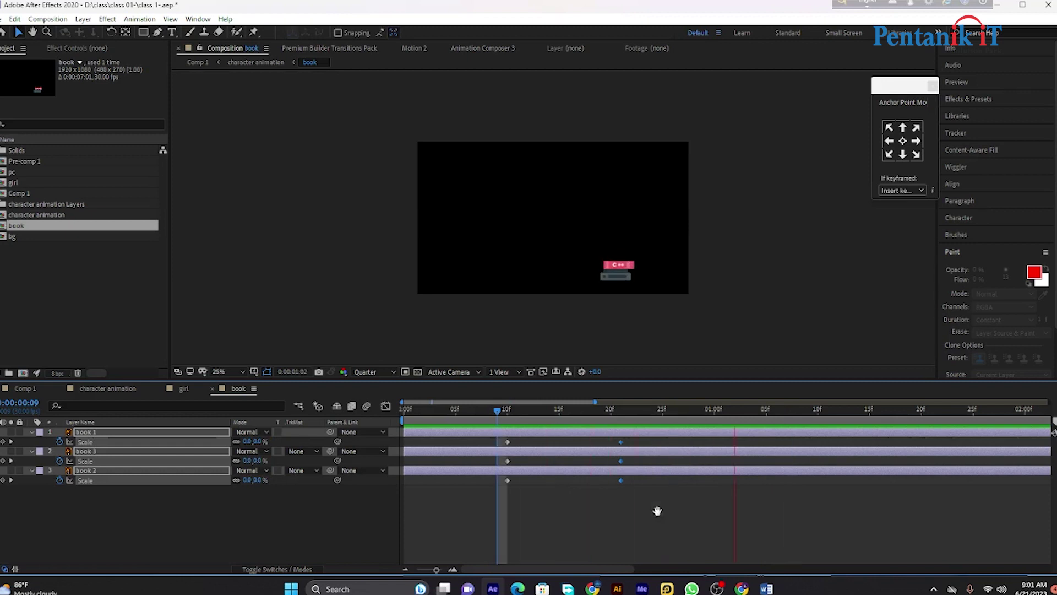
key(space)
mouse_move(642, 523)
mouse_down()
mouse_move(494, 452)
mouse_move(516, 453)
mouse_up()
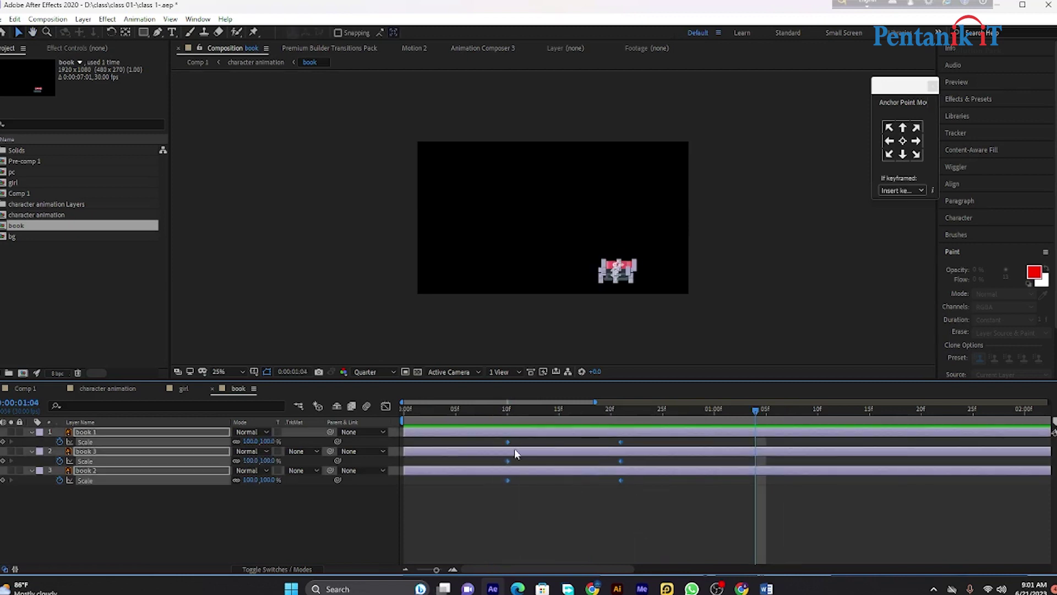
Easy Ease the books' Scale keyframes and steepen the speed curve's influence in the Graph Editor.
right_click(507, 479)
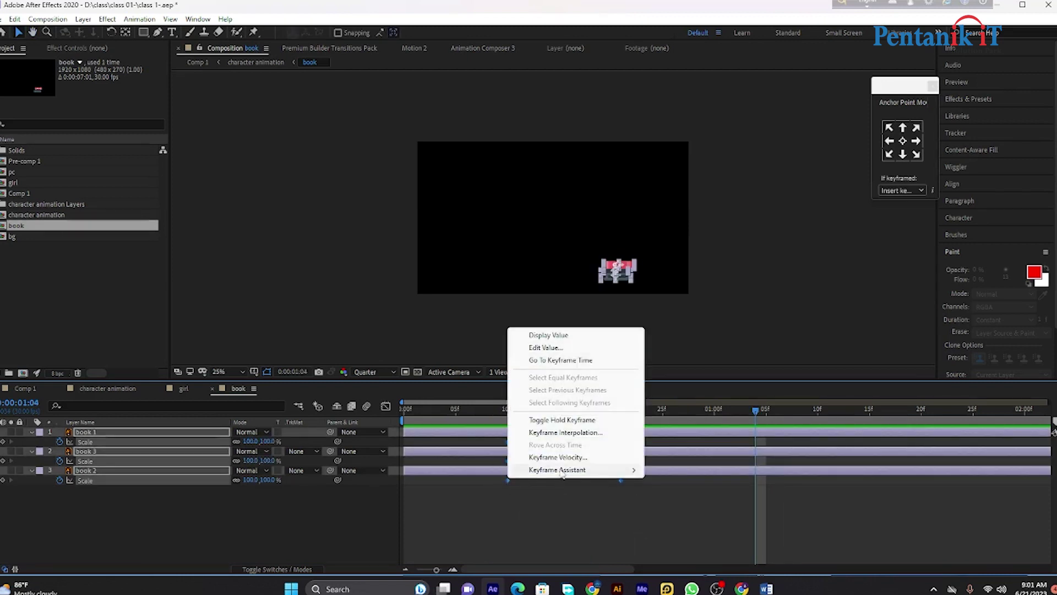
mouse_move(576, 469)
click(677, 507)
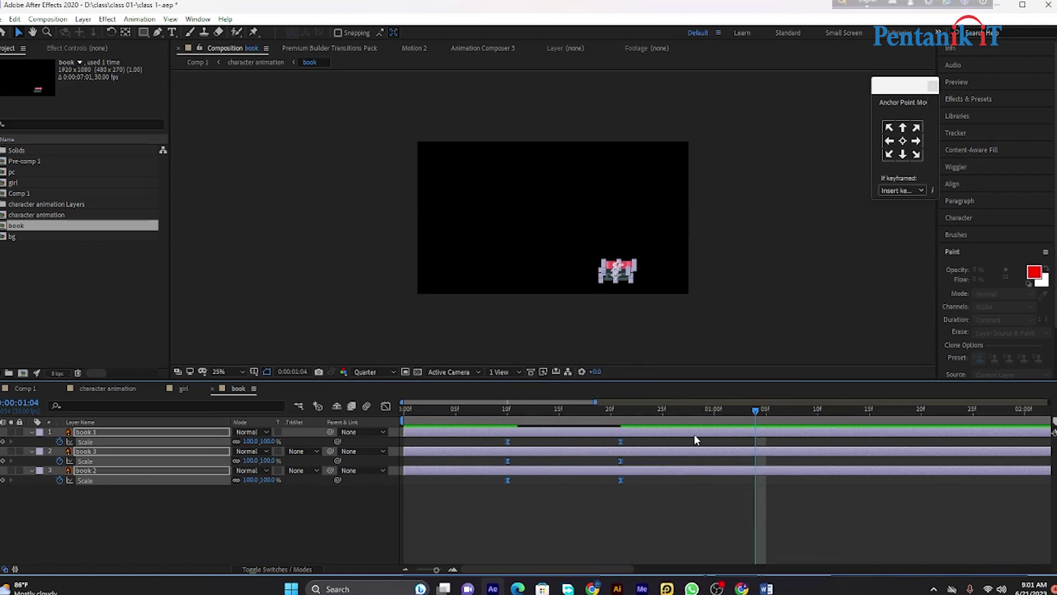
click(385, 406)
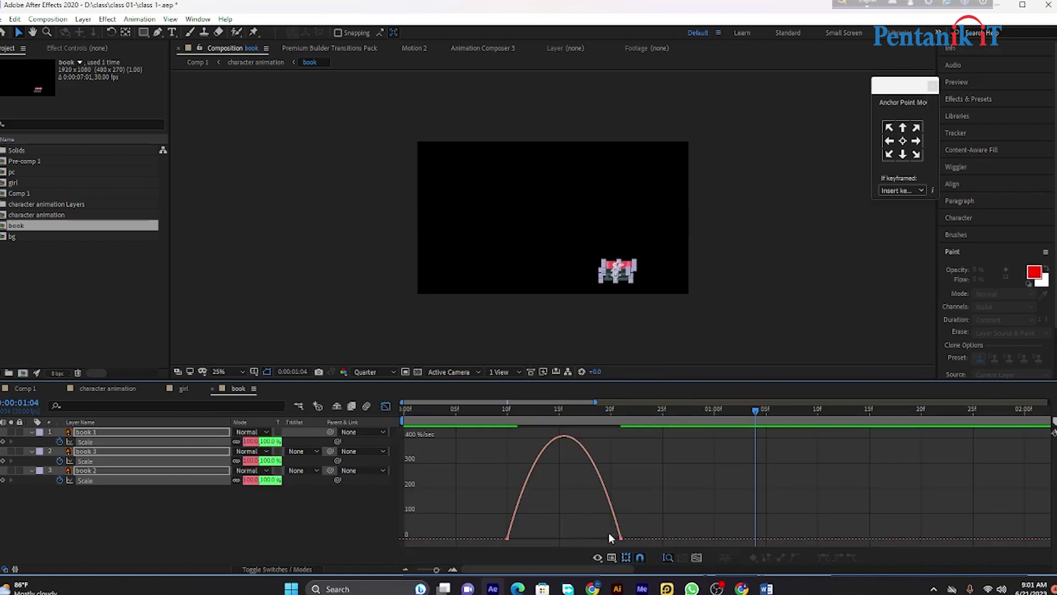
mouse_move(593, 543)
mouse_down()
mouse_move(621, 534)
mouse_move(581, 535)
mouse_up()
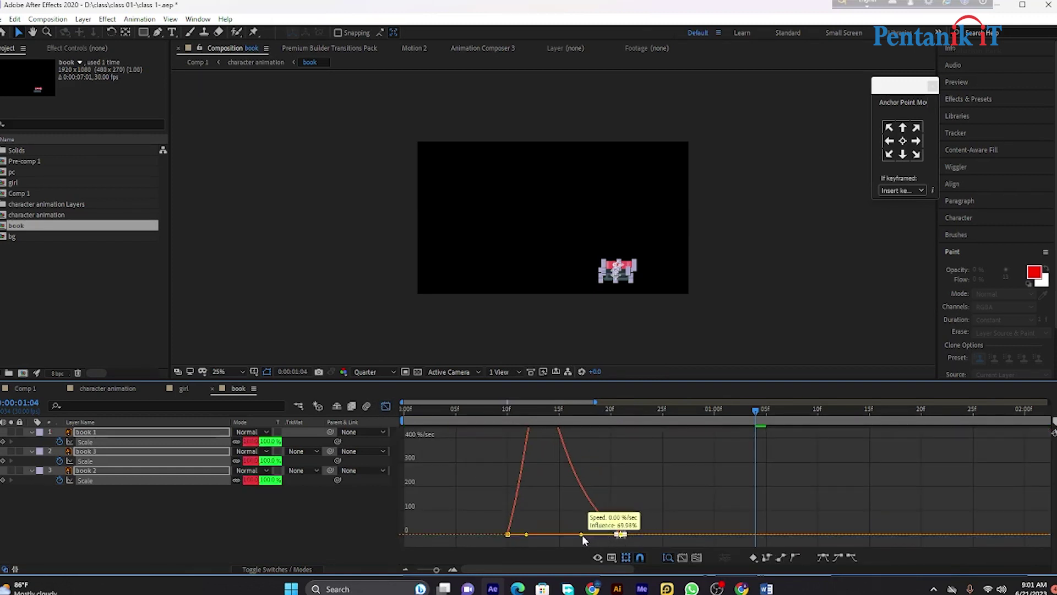
click(385, 407)
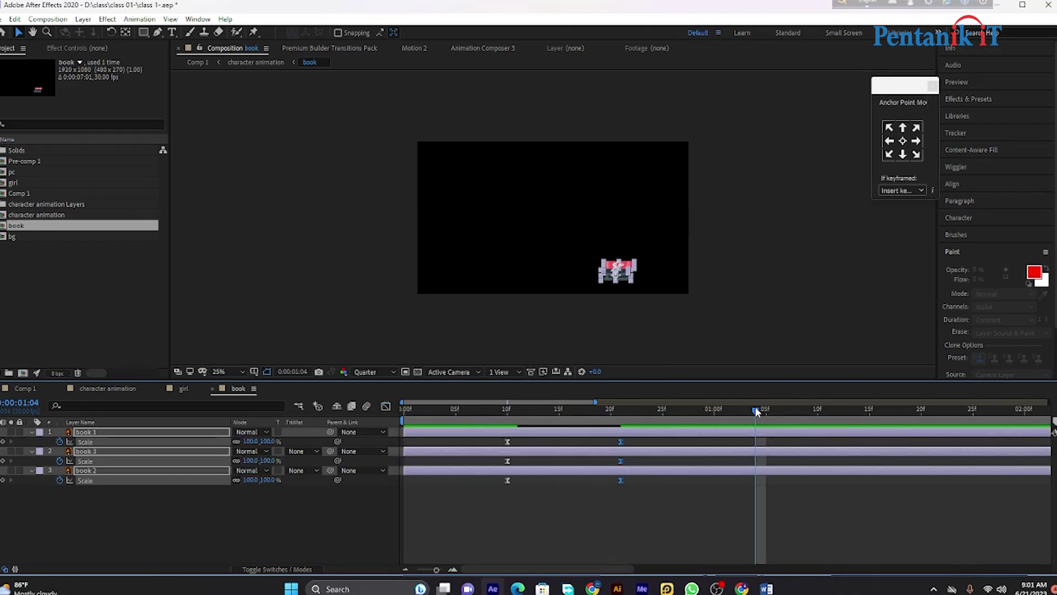
Preview the eased book pop-in and select all three book layers.
key(space)
key(space)
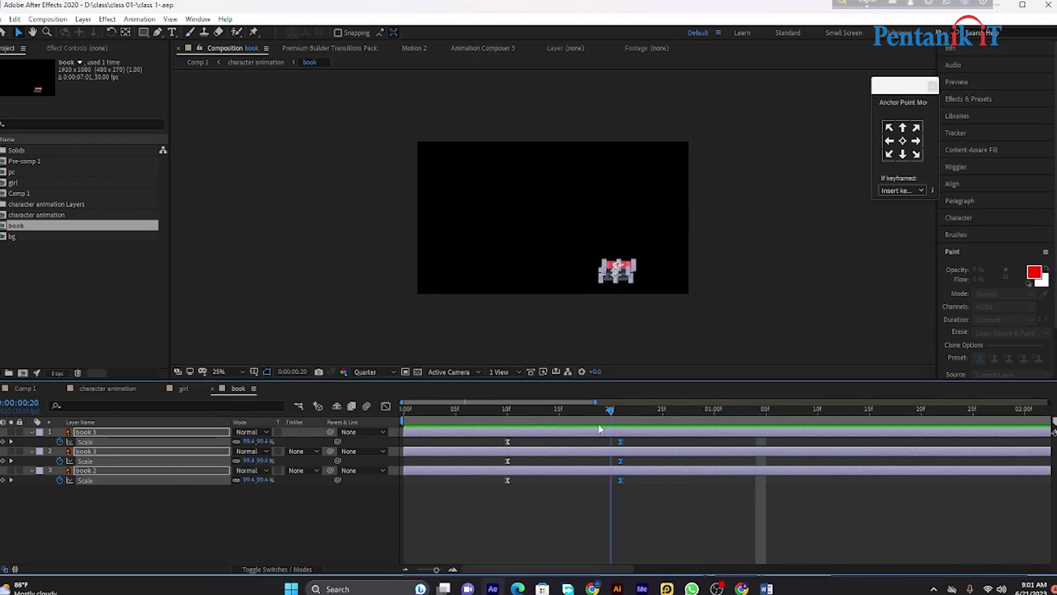
drag(754, 412, 528, 412)
key(space)
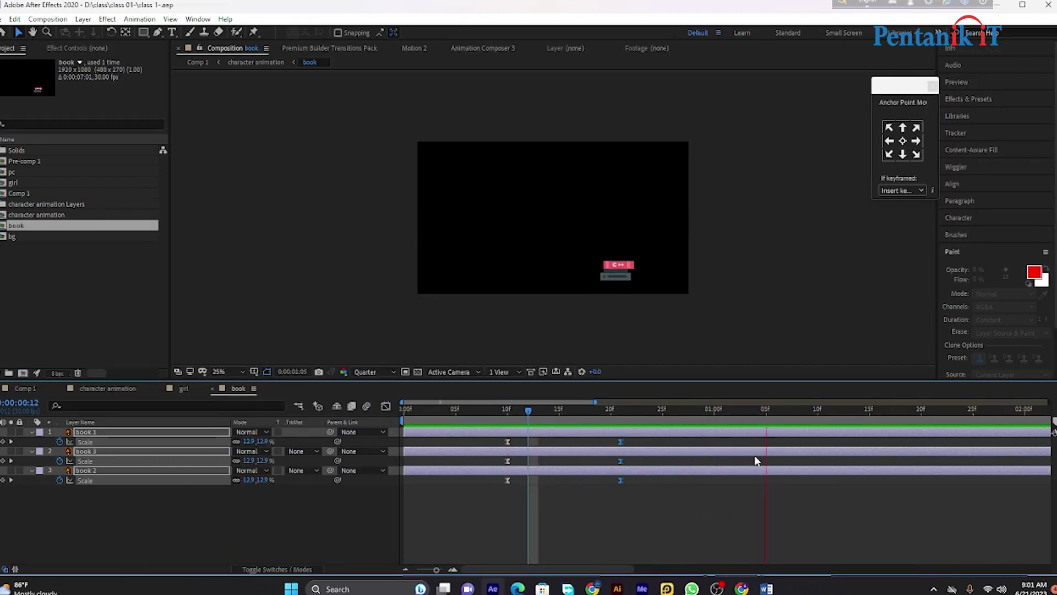
key(space)
click(189, 516)
drag(187, 519, 128, 434)
Key the three books' Position at 0:00:00:20 and lower them at 0:00:01:00.
key(p)
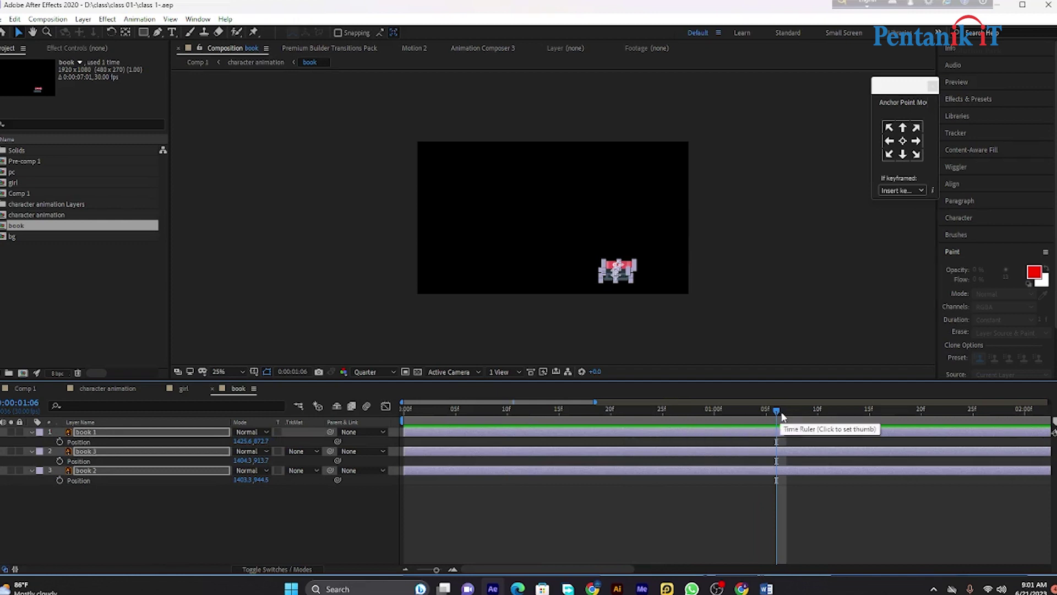
mouse_move(776, 413)
mouse_down()
mouse_move(551, 446)
mouse_move(611, 446)
mouse_up()
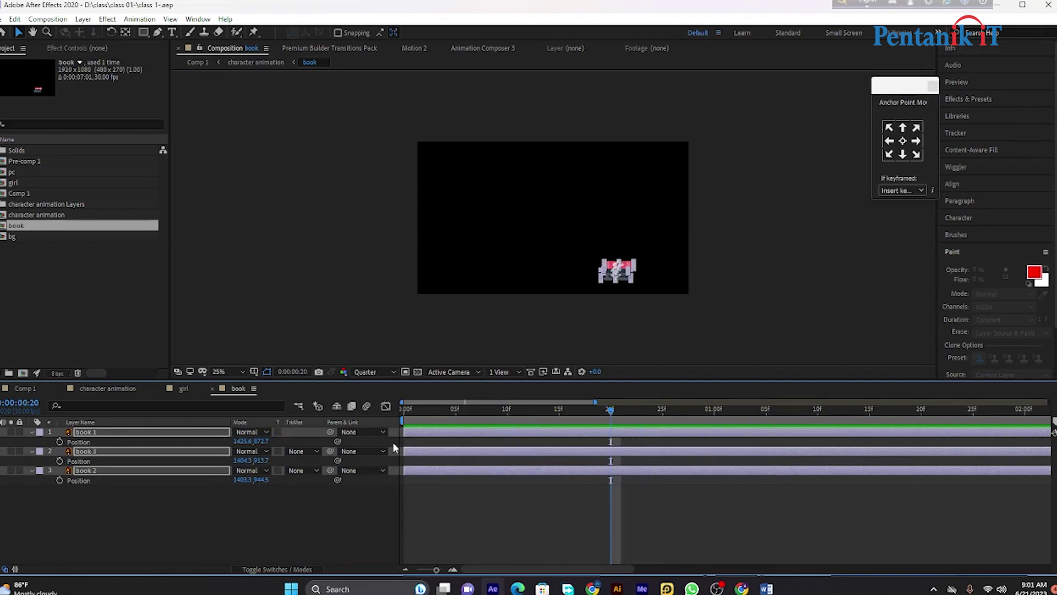
click(60, 441)
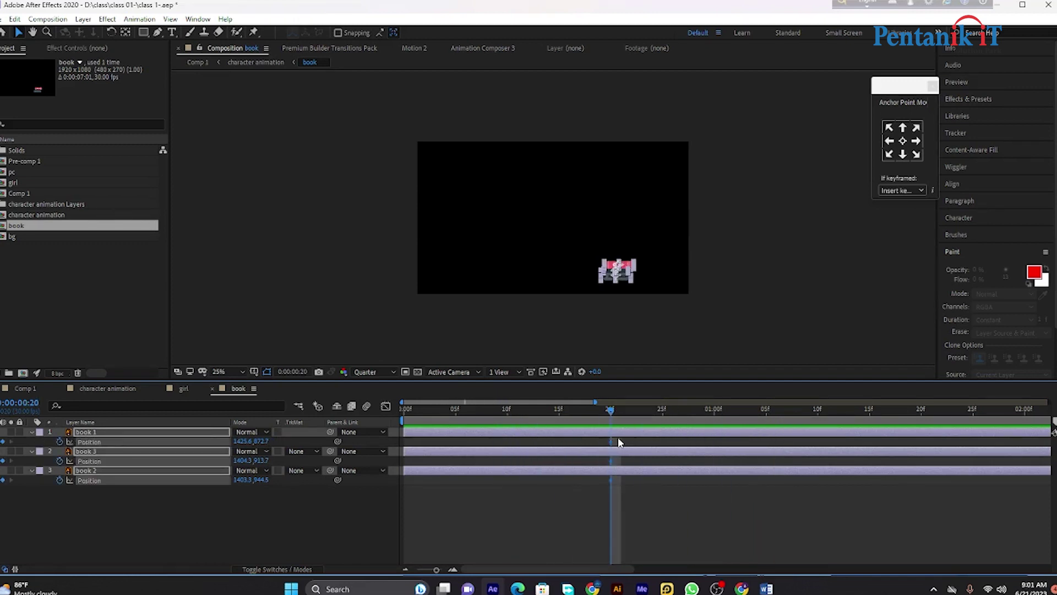
mouse_move(612, 442)
mouse_down()
mouse_move(681, 443)
mouse_move(609, 448)
mouse_up()
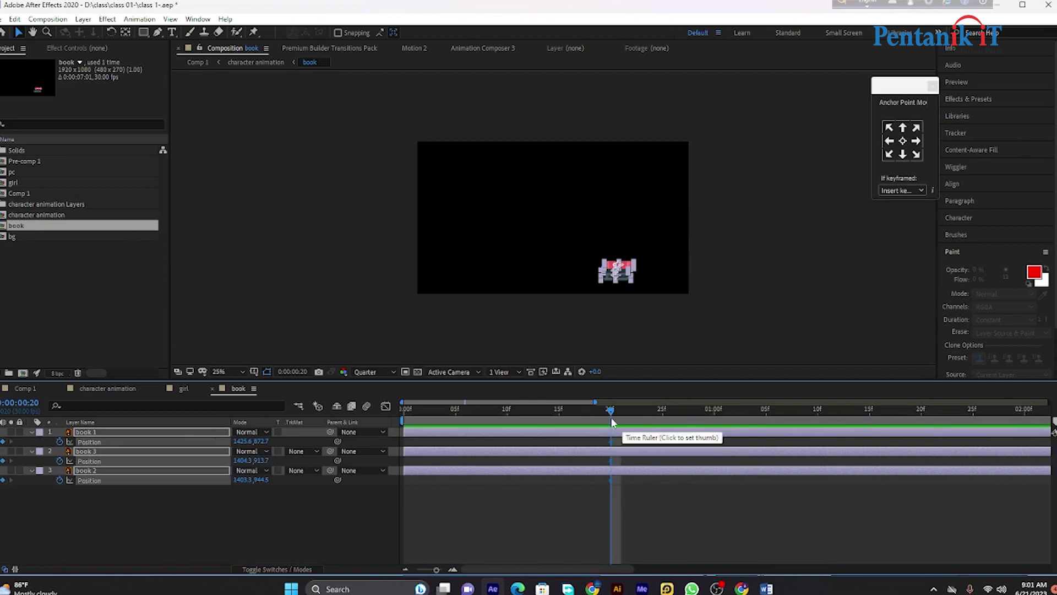
drag(611, 410, 714, 410)
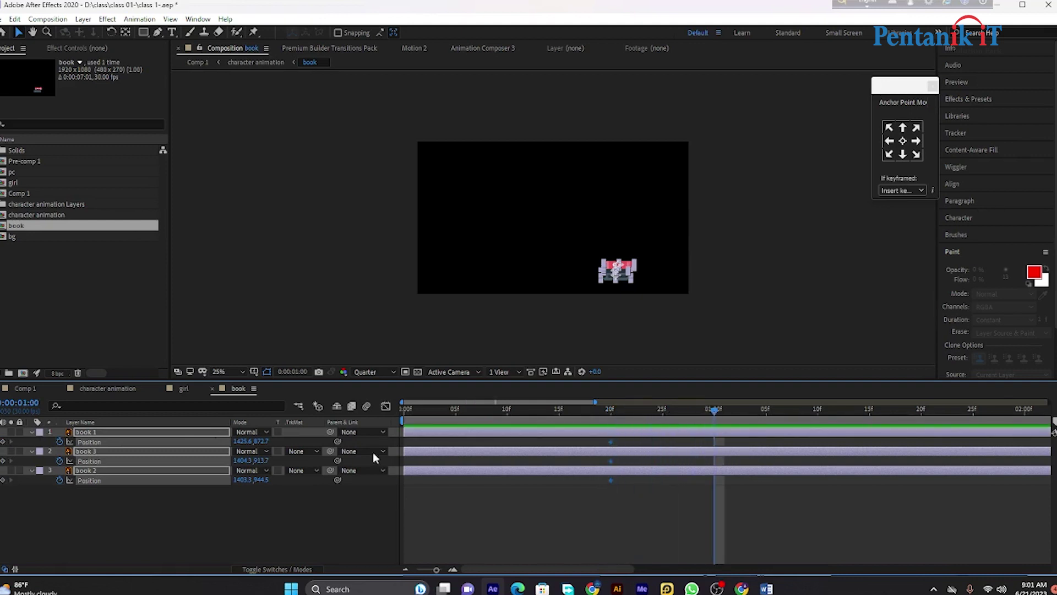
drag(259, 442, 265, 493)
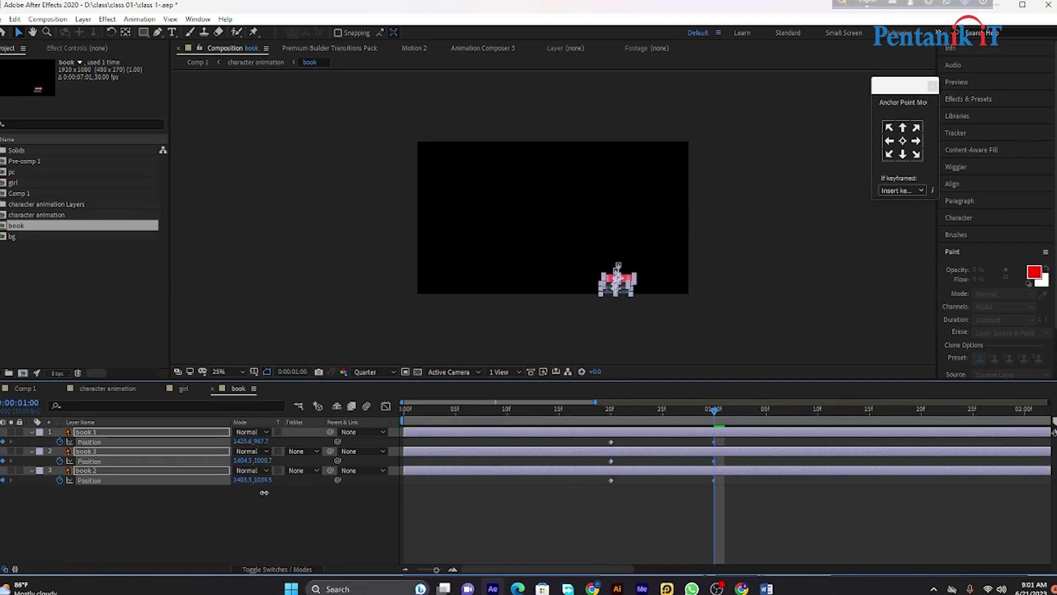
Preview the books' slide and select all their Position keyframes.
click(763, 354)
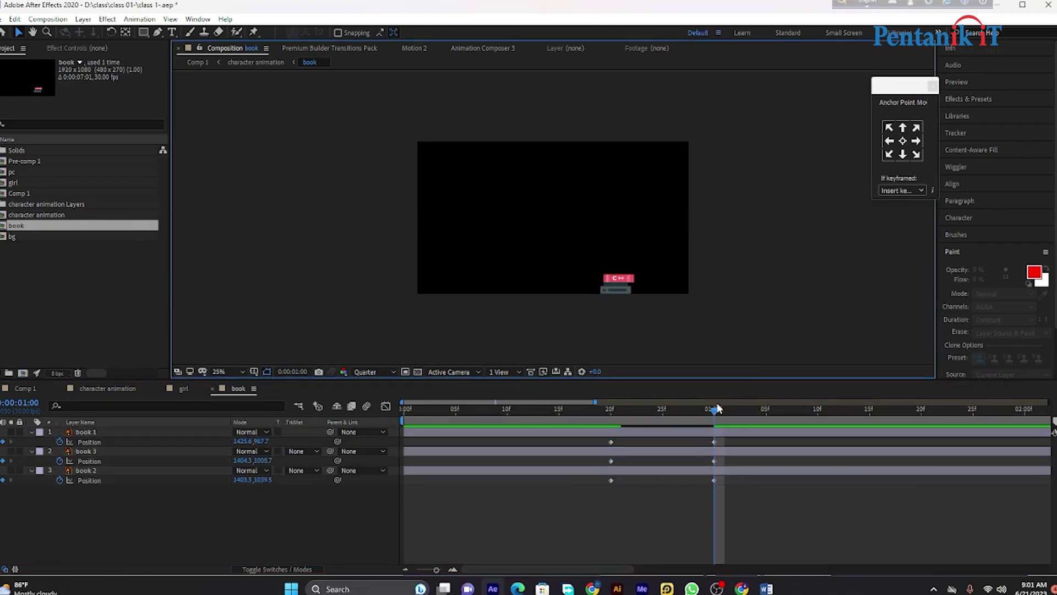
key(space)
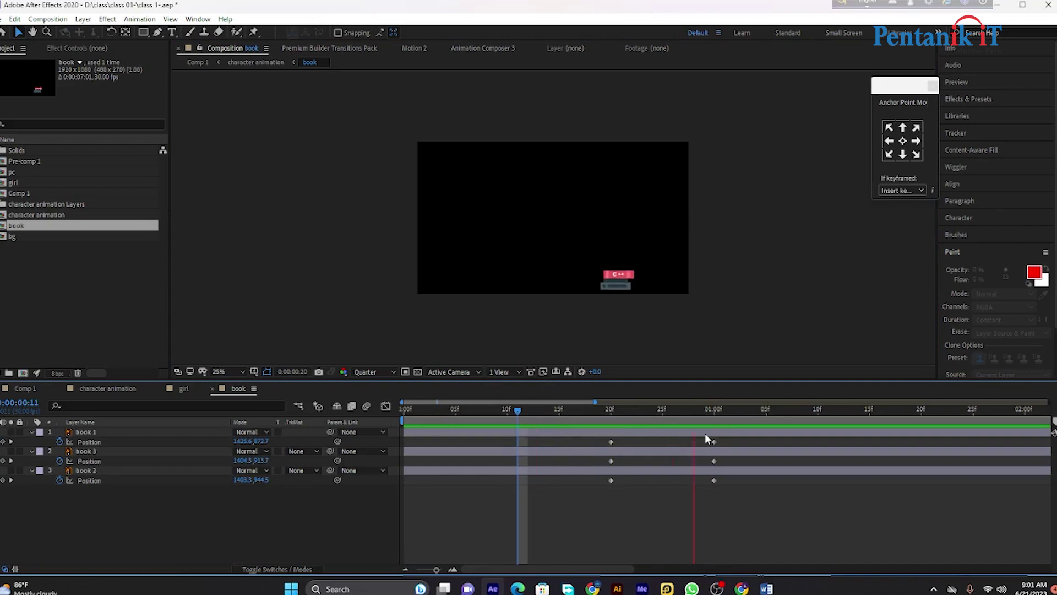
drag(776, 509, 613, 441)
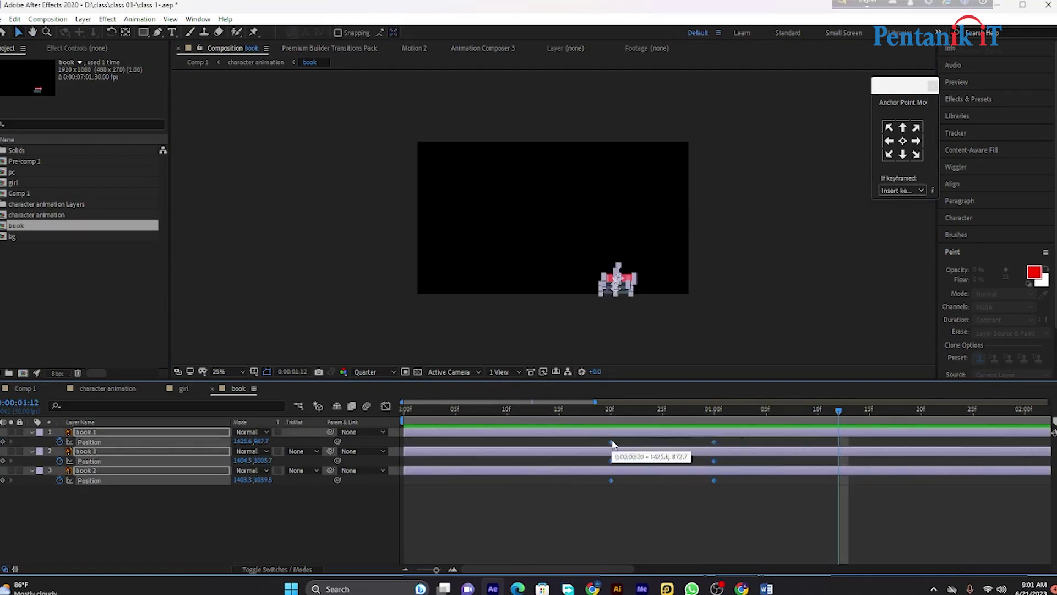
click(413, 49)
Apply a Motion 2 EXCITE bounce to the books' Position keyframes and preview it.
click(193, 131)
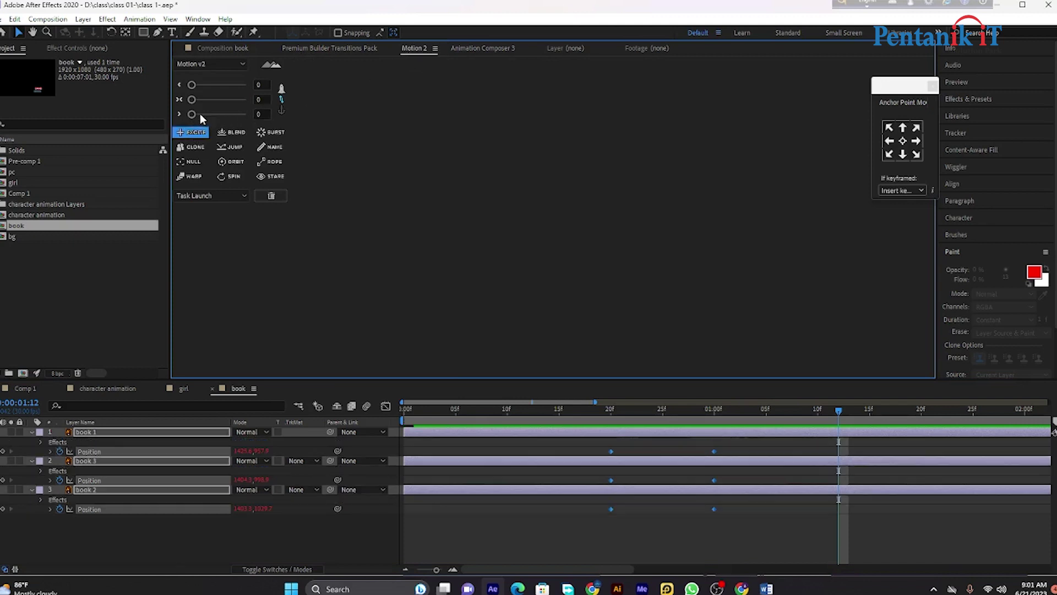
click(230, 50)
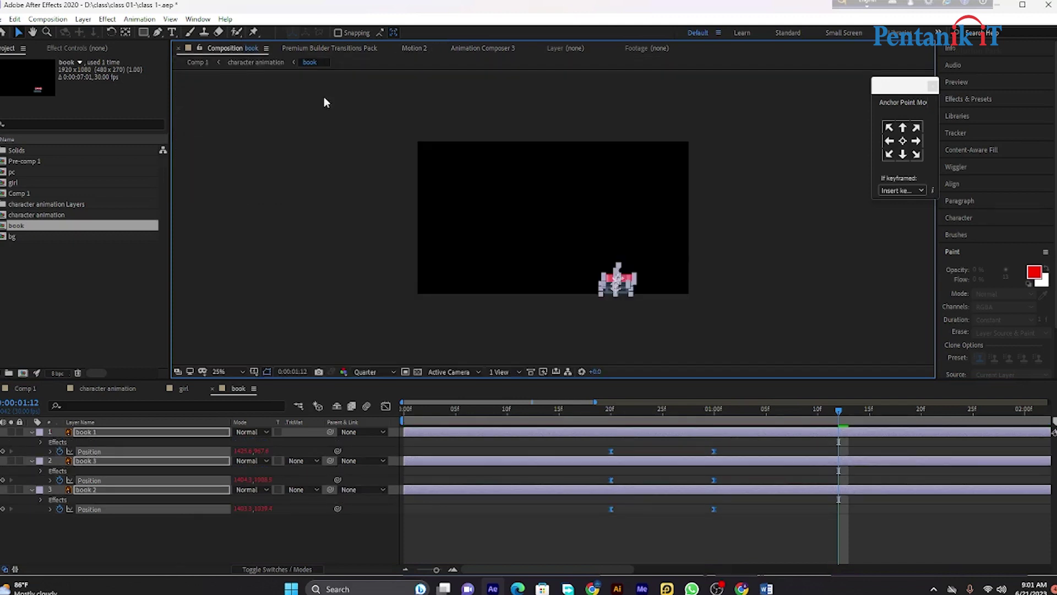
key(space)
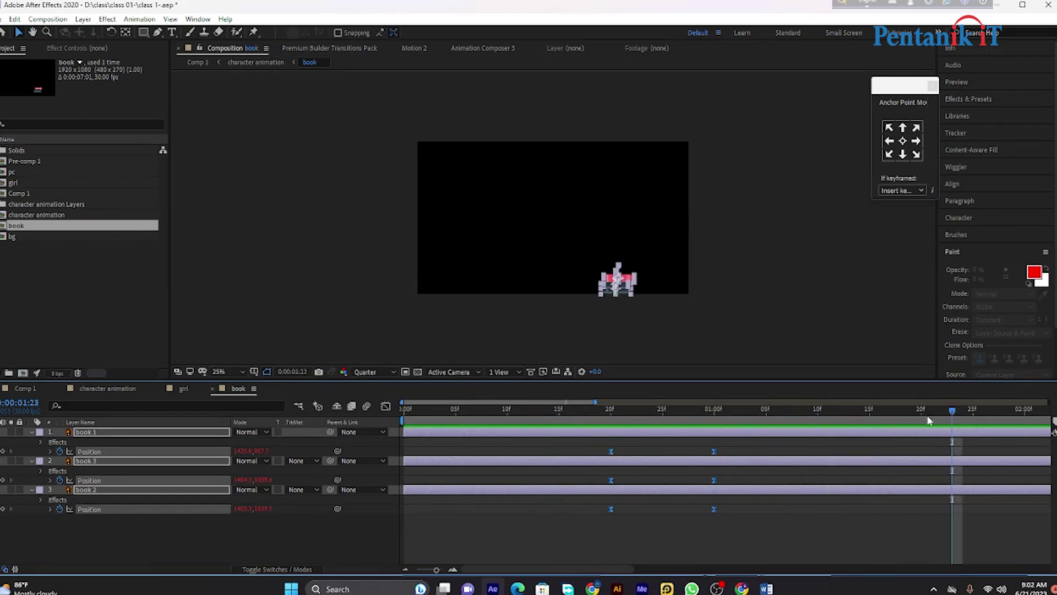
key(space)
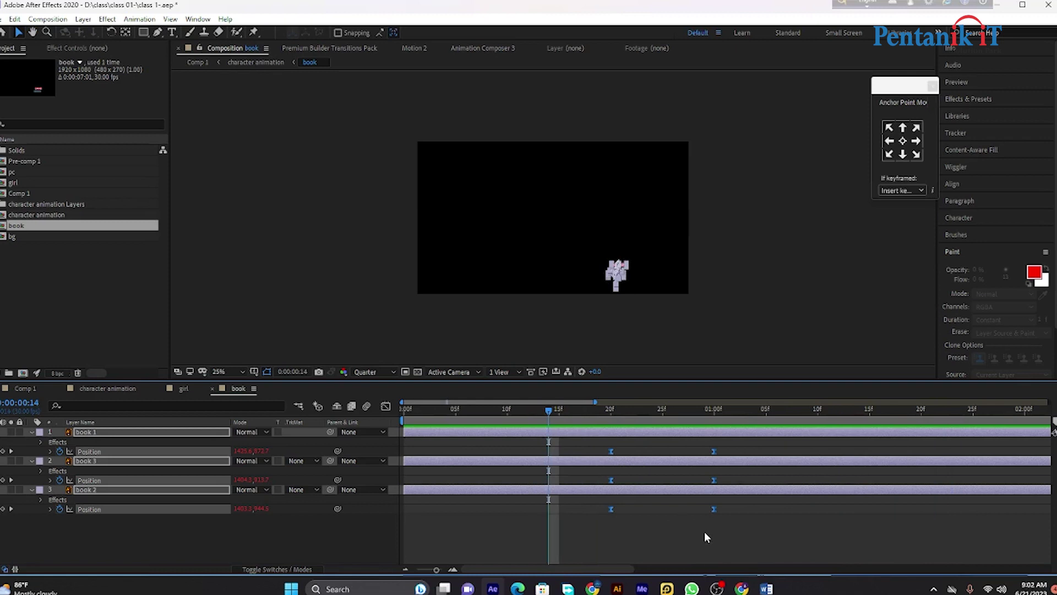
Offset book 3's animation later to stagger the book entrances.
click(705, 533)
drag(636, 460, 684, 489)
key(ctrl+a)
key(u)
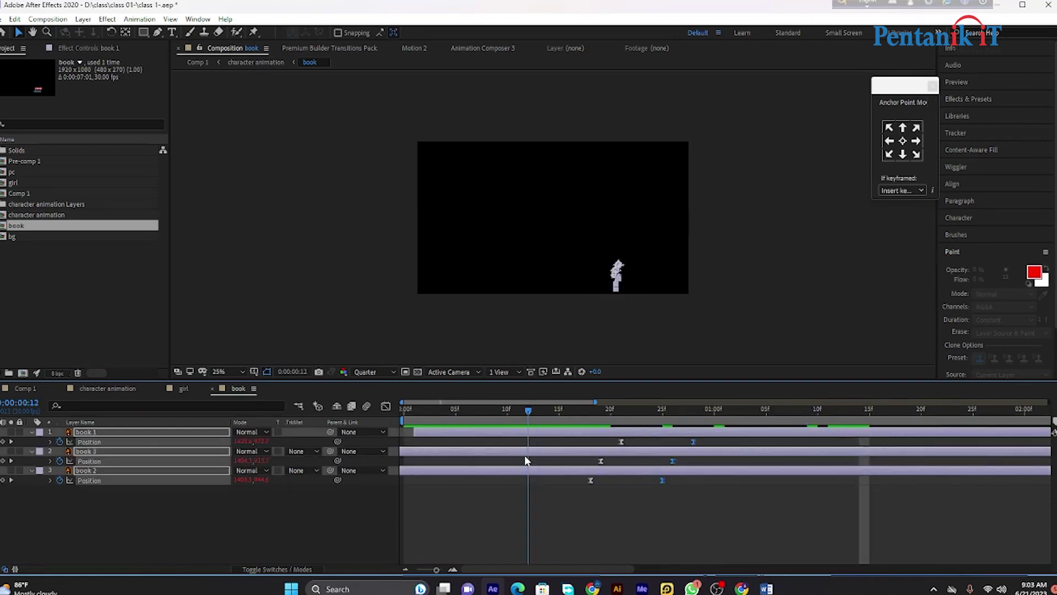
key(space)
click(881, 409)
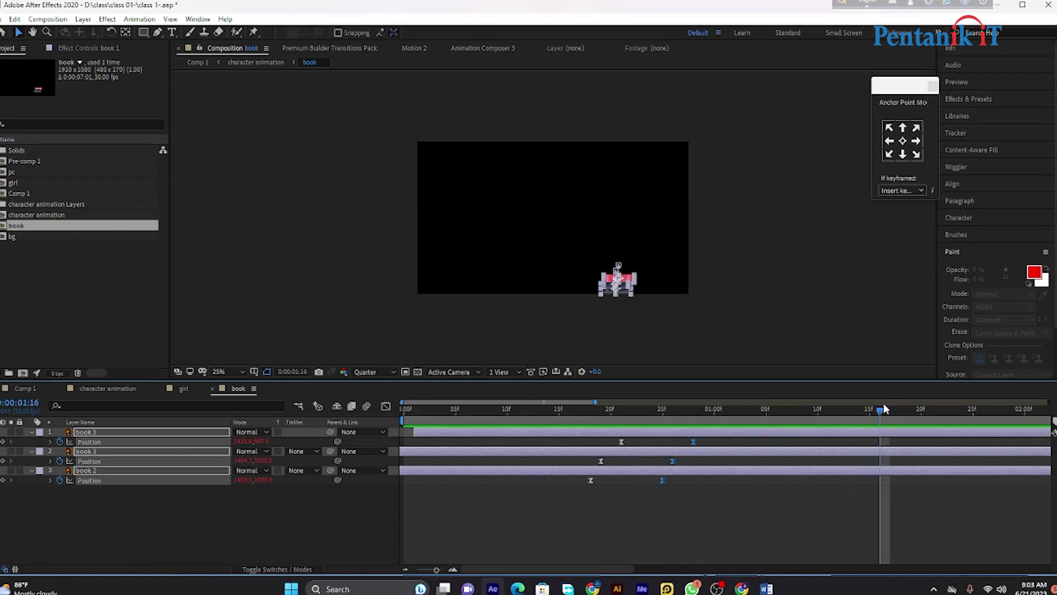
drag(725, 511, 576, 432)
Lower the Motion 2 easing slider from 67 to 27 and preview.
click(422, 48)
drag(222, 116, 207, 118)
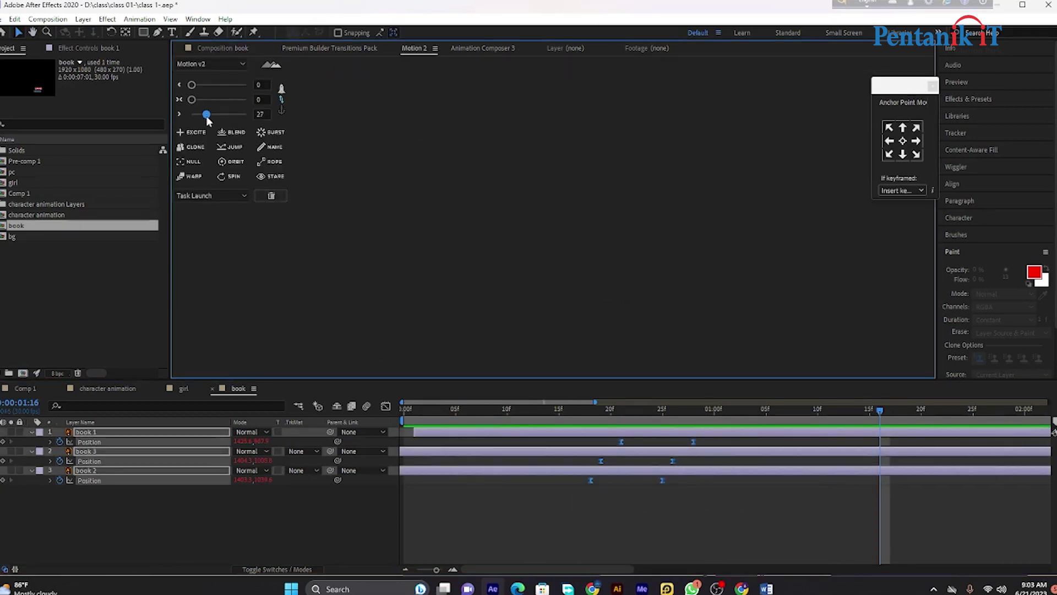
click(226, 48)
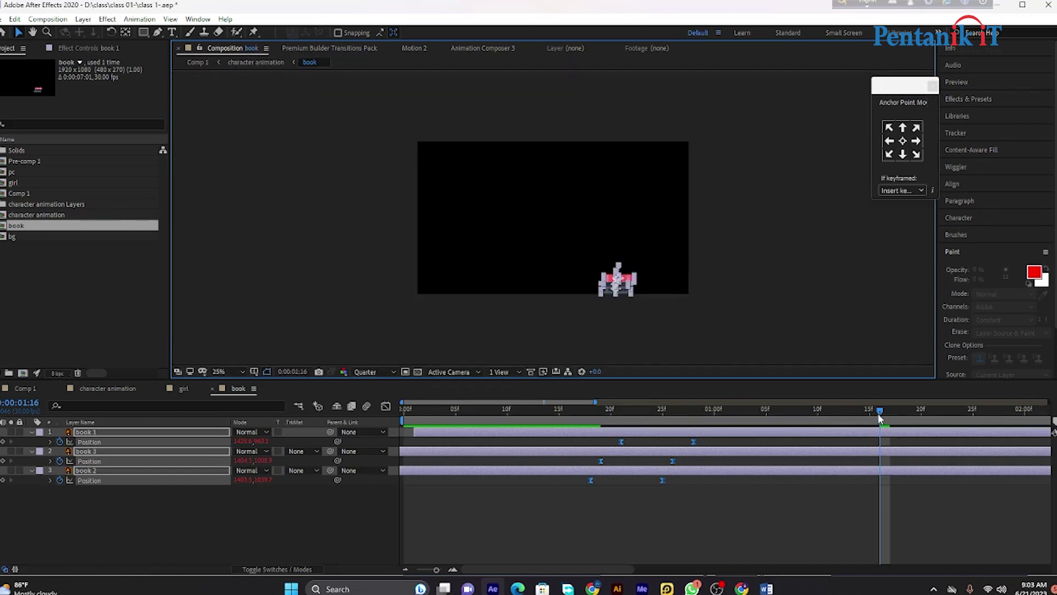
drag(879, 417, 576, 449)
key(space)
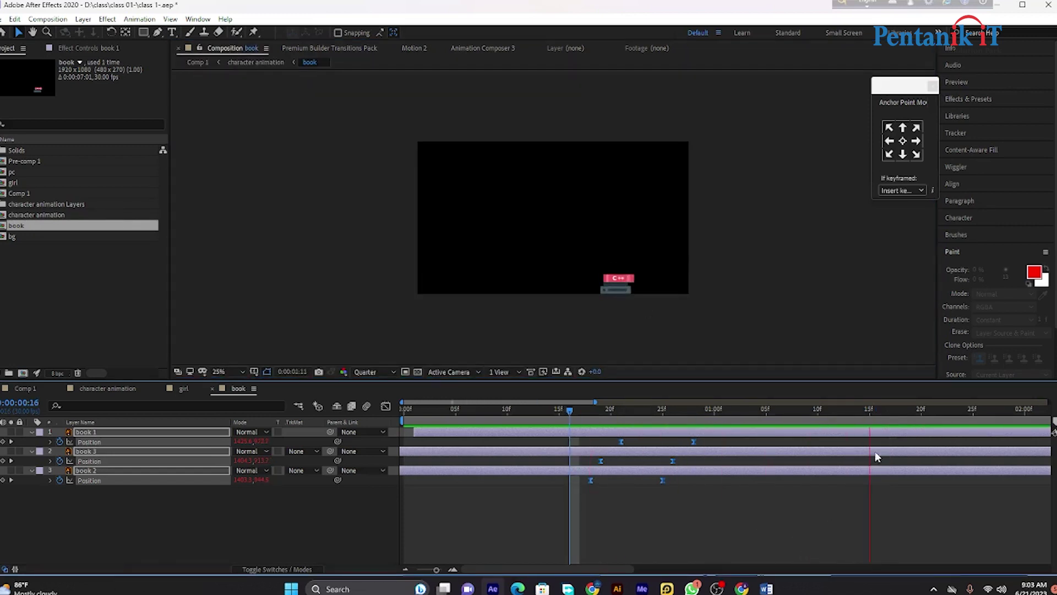
Pull every book's ending Position keyframe a few frames earlier to quicken the slide.
click(658, 479)
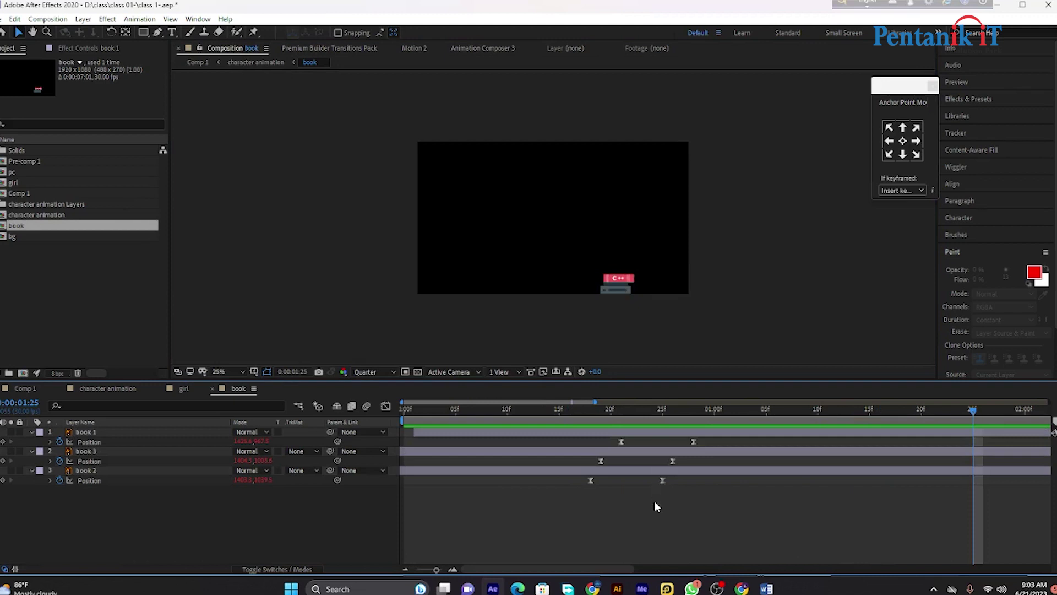
drag(654, 501, 721, 430)
drag(663, 479, 642, 480)
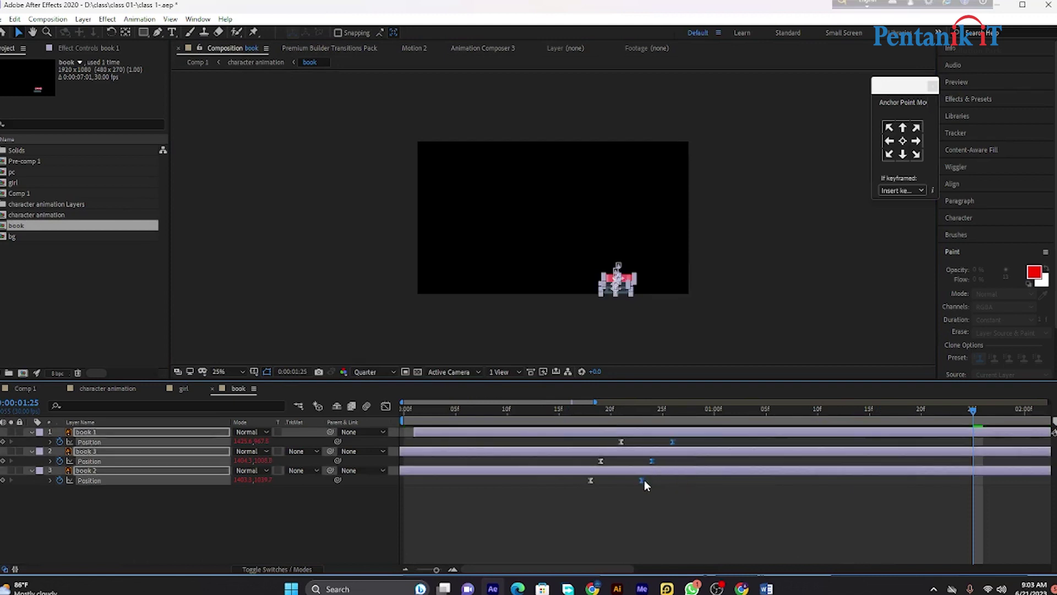
drag(973, 431, 685, 429)
key(space)
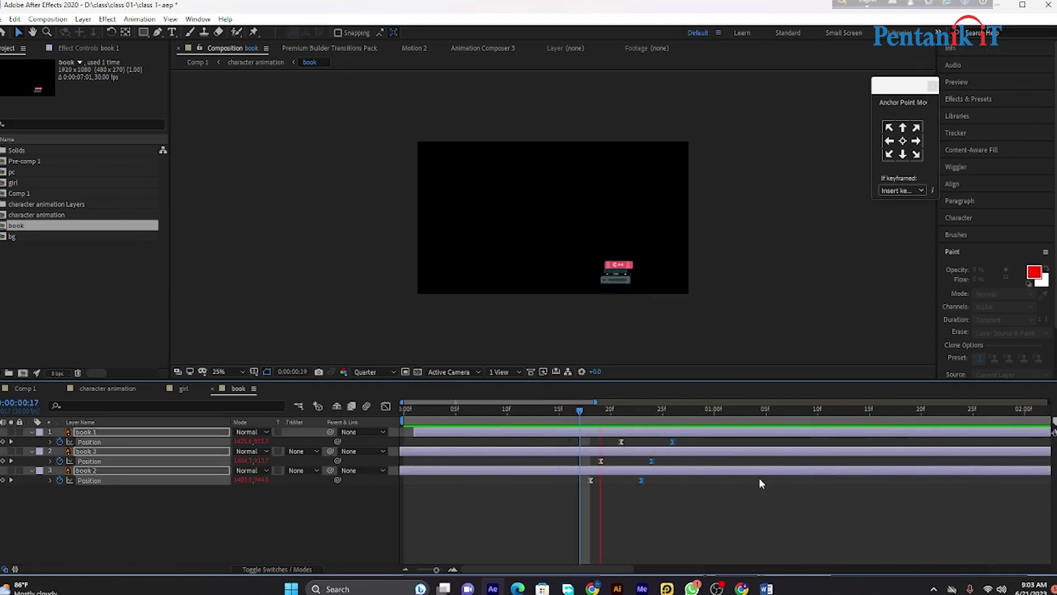
Switch to the Comp 1 timeline.
click(36, 374)
click(685, 412)
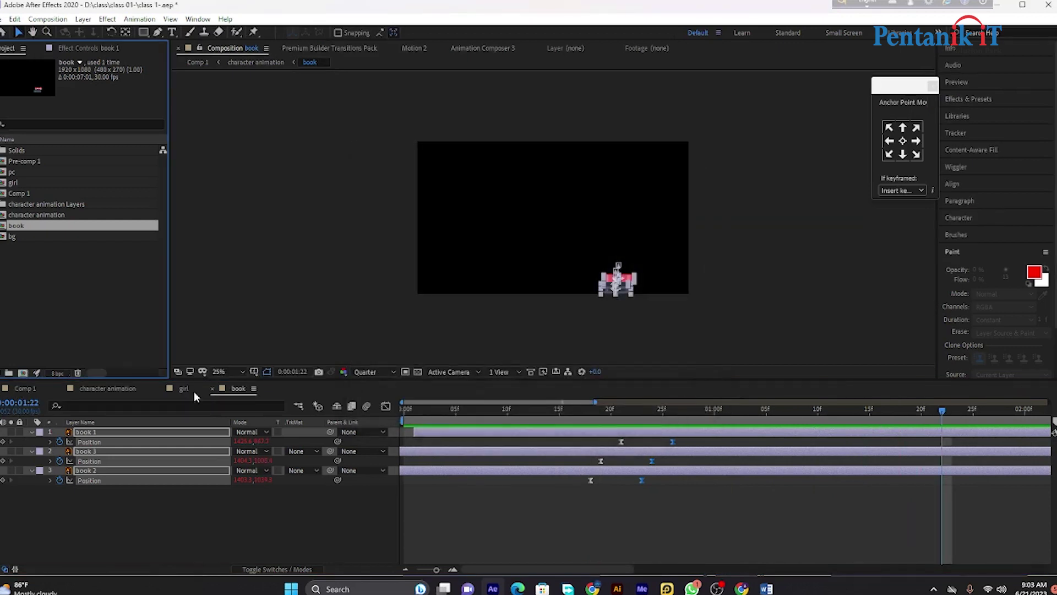
click(28, 388)
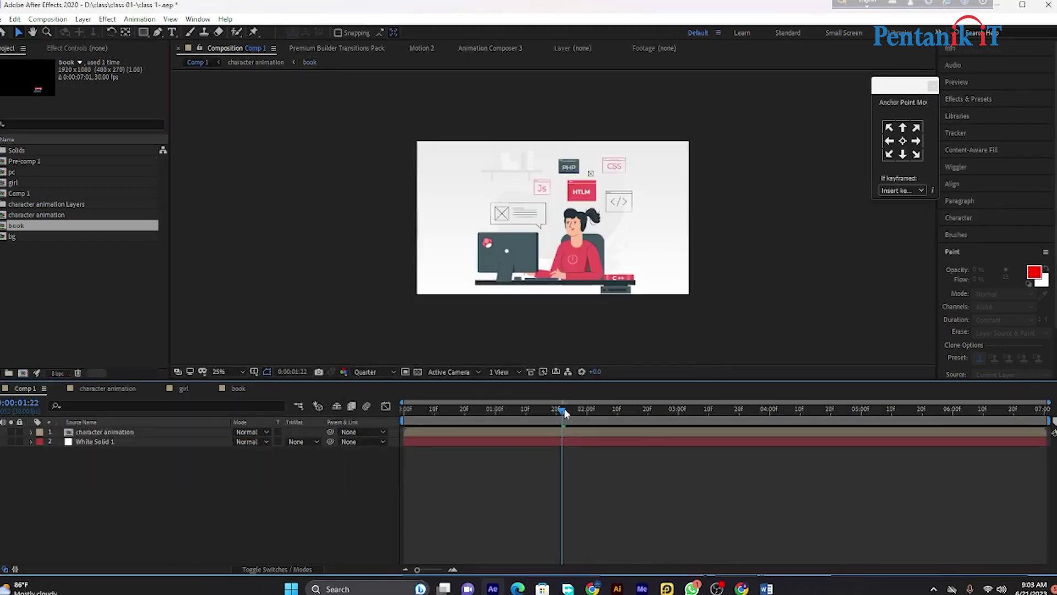
In the character animation composition, raise the C++ book graphic slightly.
drag(562, 411, 404, 438)
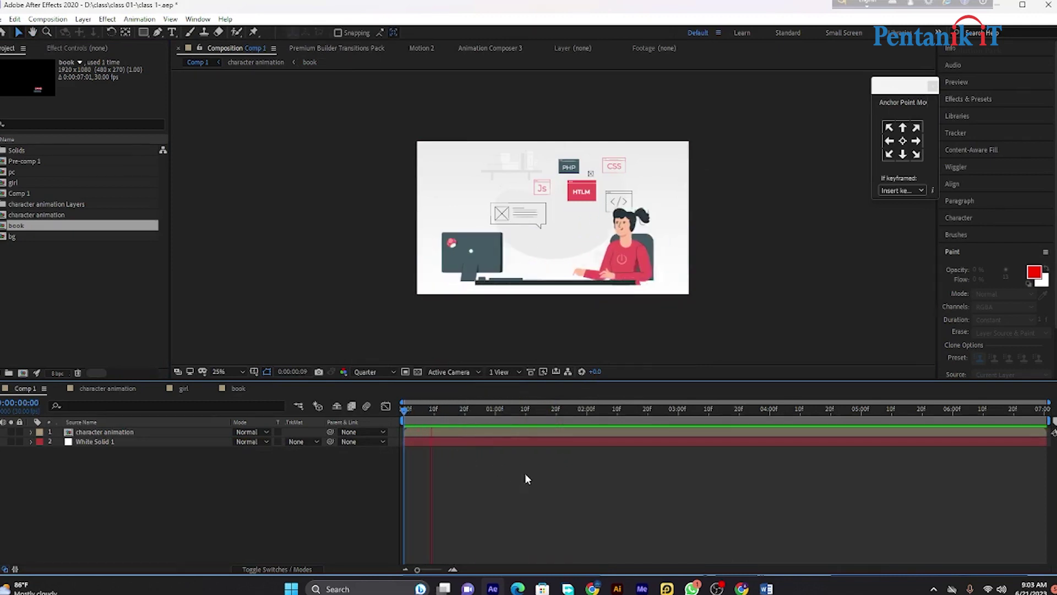
key(space)
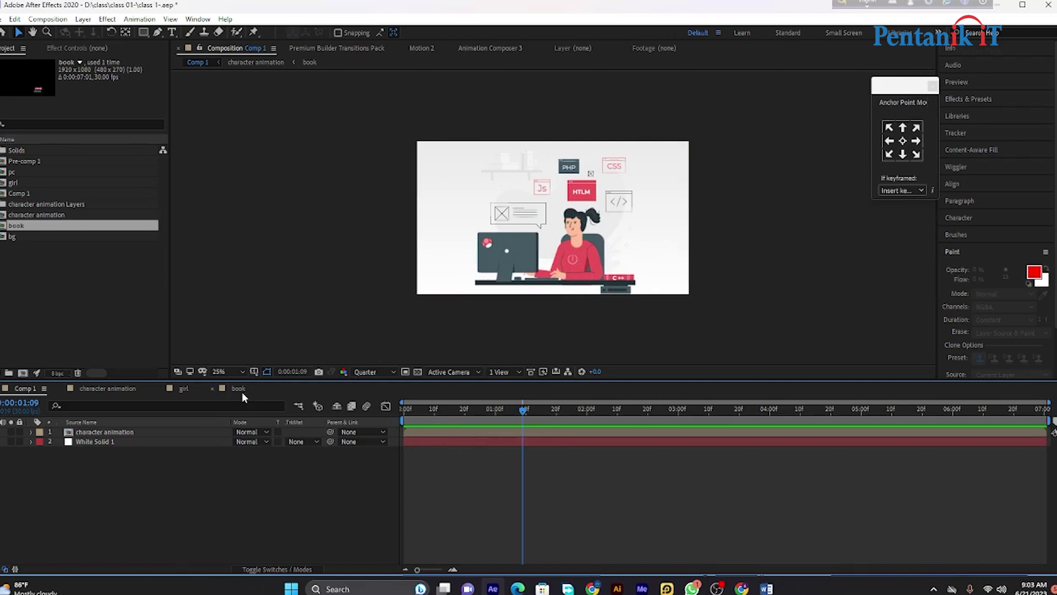
double_click(104, 432)
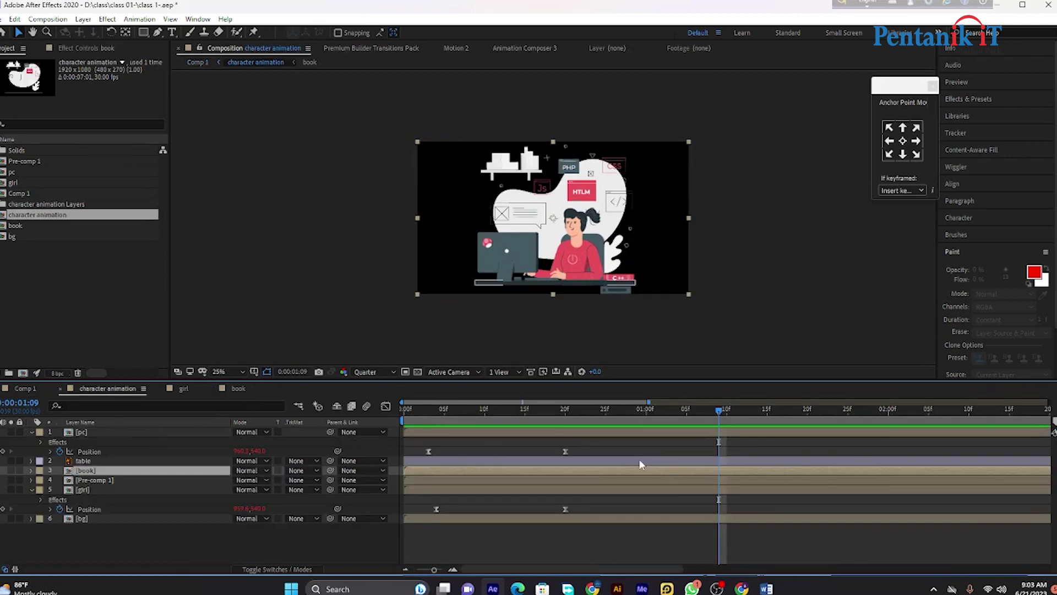
click(631, 480)
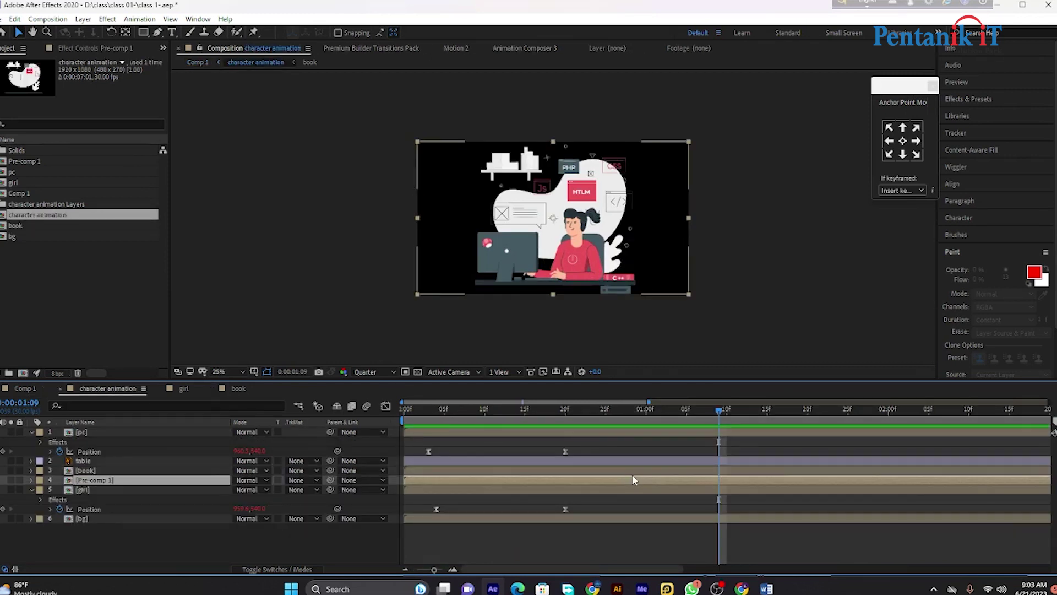
click(112, 472)
drag(624, 281, 626, 266)
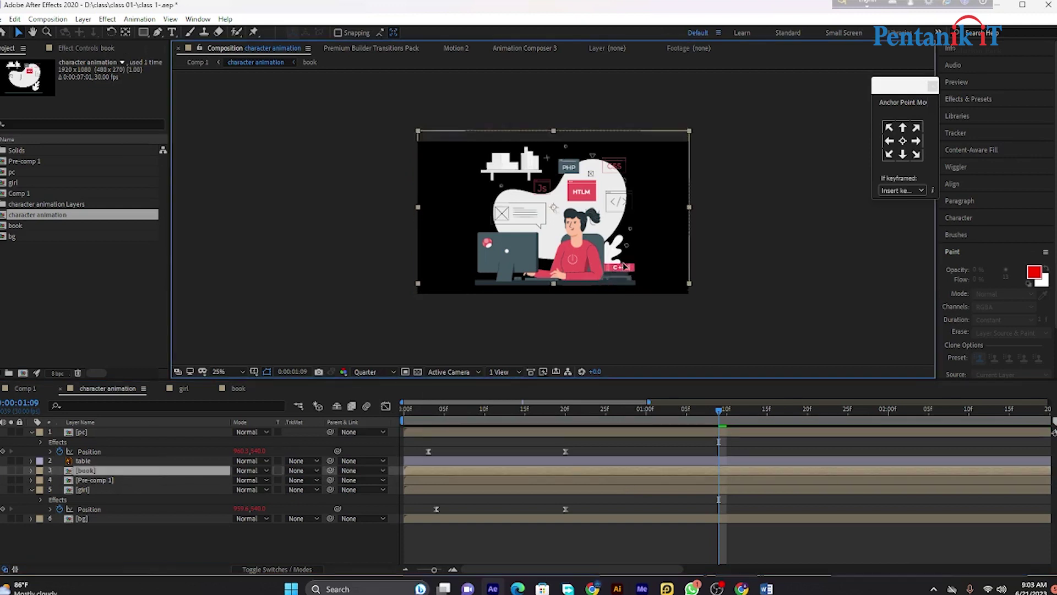
key(Return)
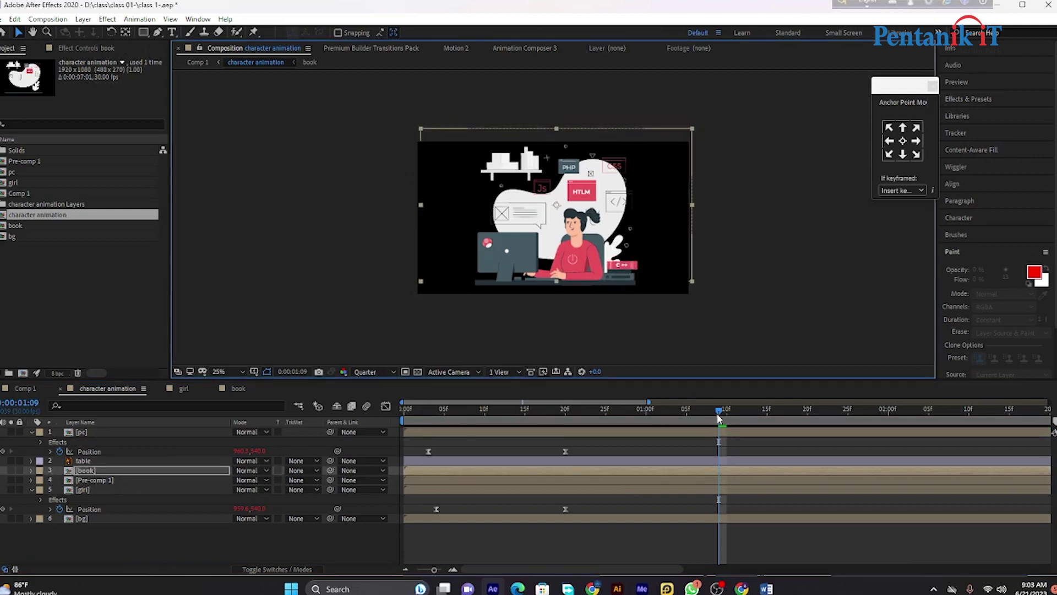
Preview the character animation's pc, girl, book and bg slide-in scene.
key(space)
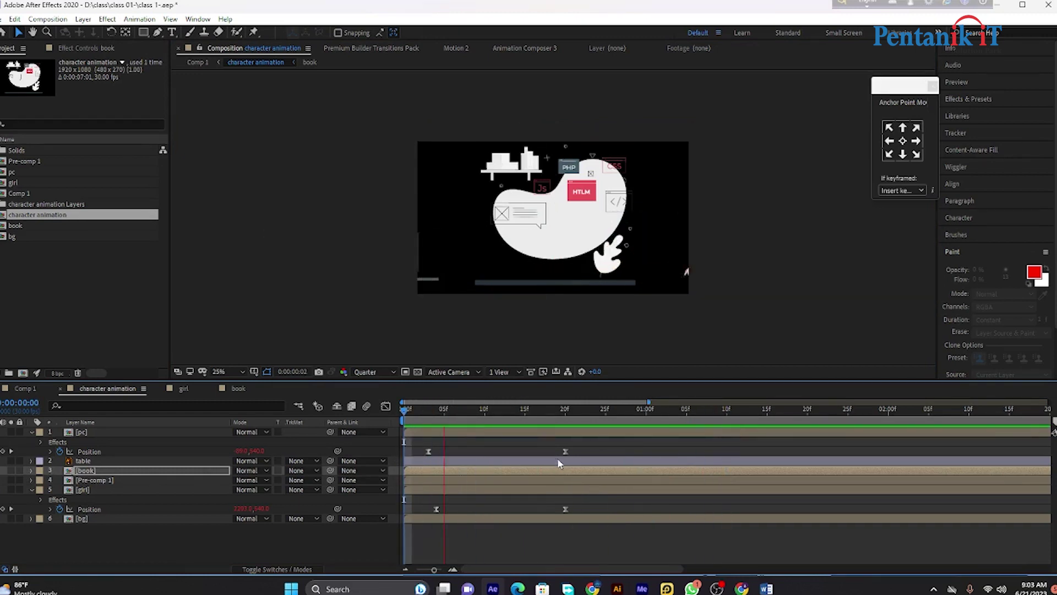
drag(703, 413, 577, 428)
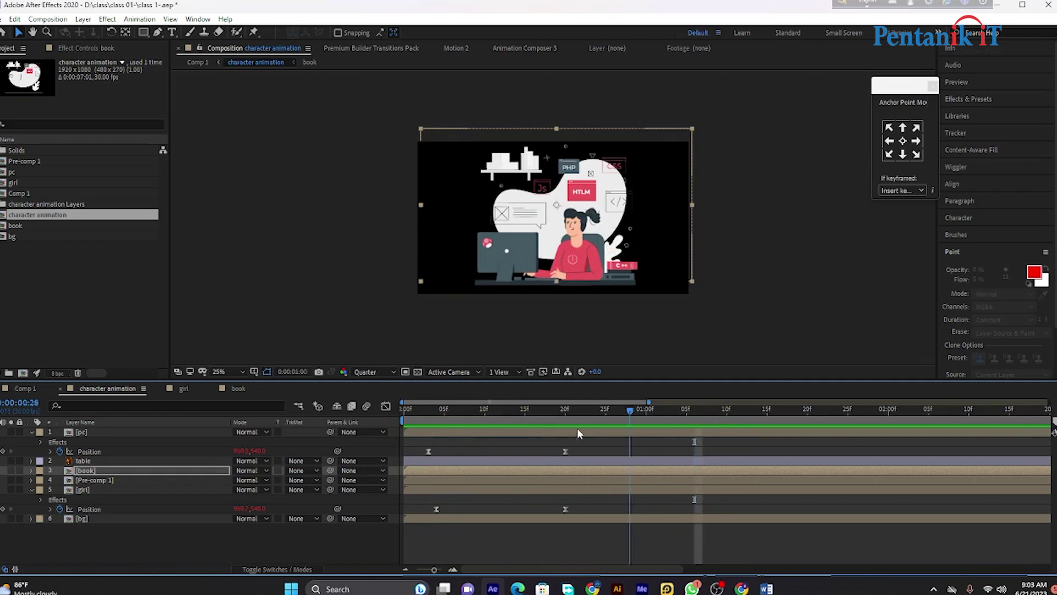
key(space)
key(space)
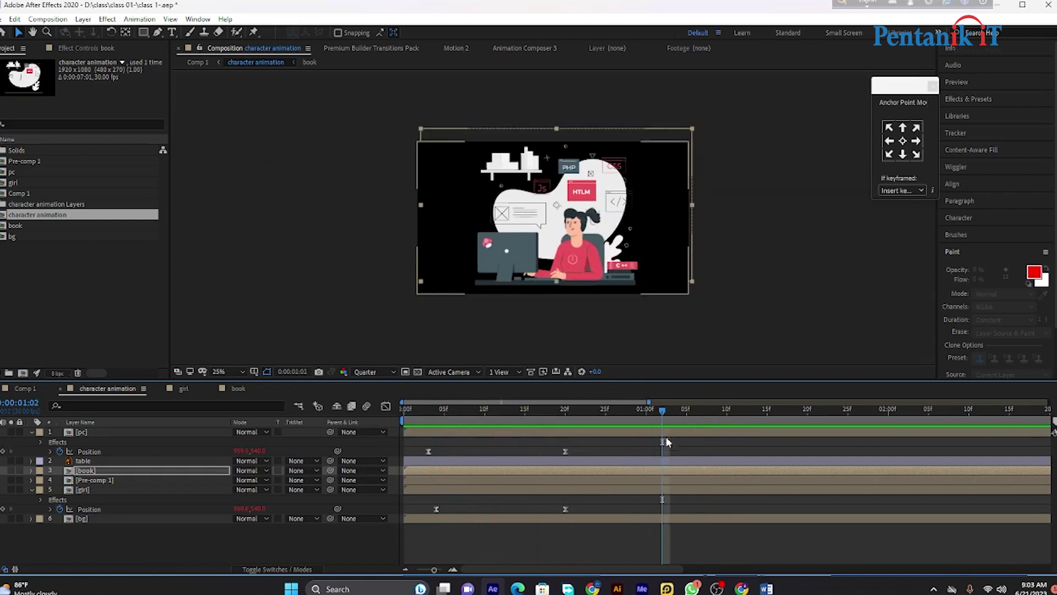
key(space)
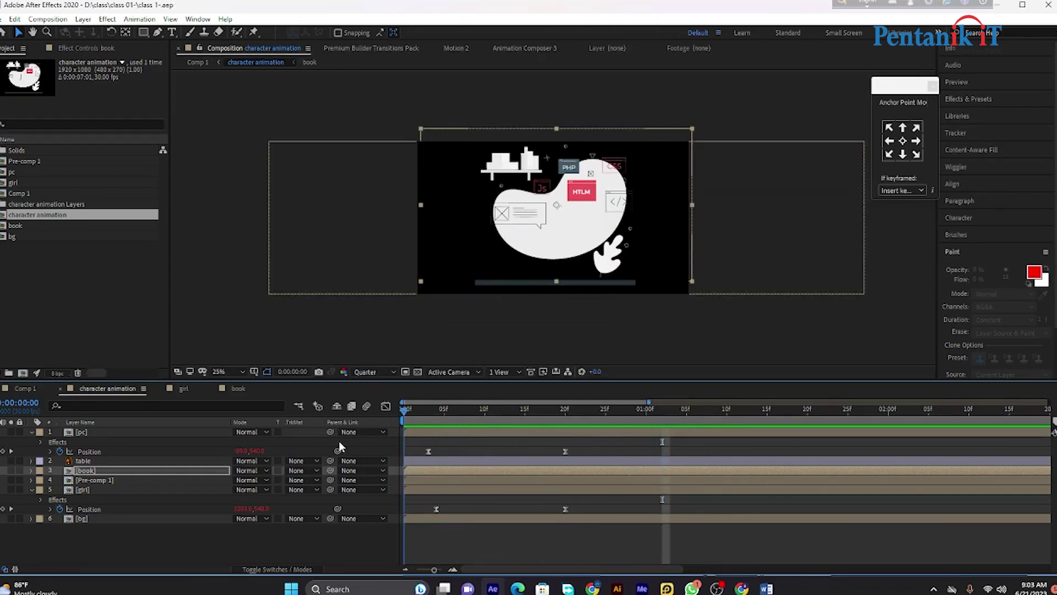
key(space)
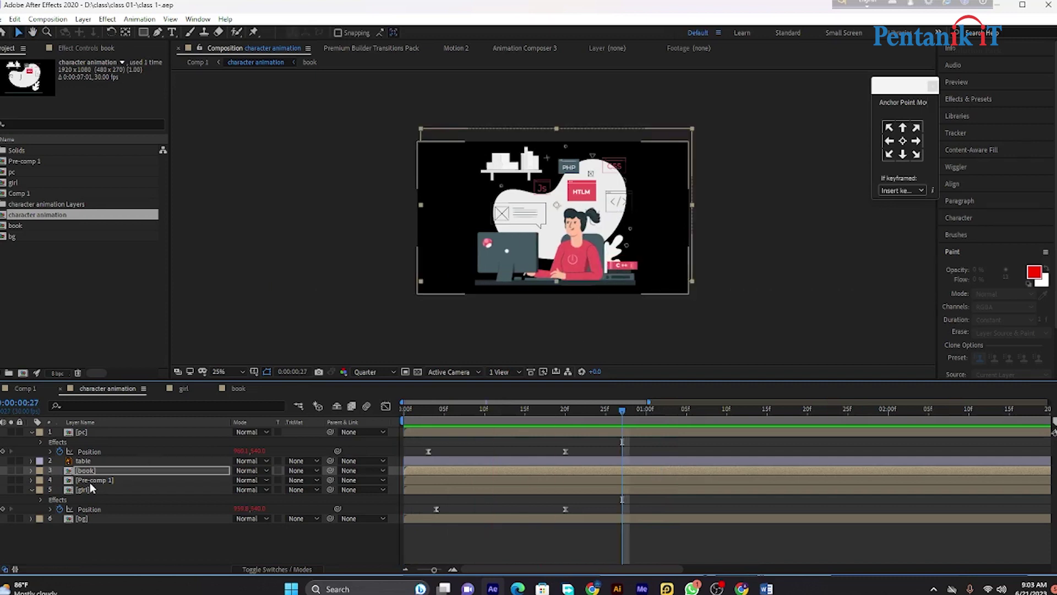
Rename the Pre-comp 1 layer to 'element'.
right_click(98, 480)
click(133, 459)
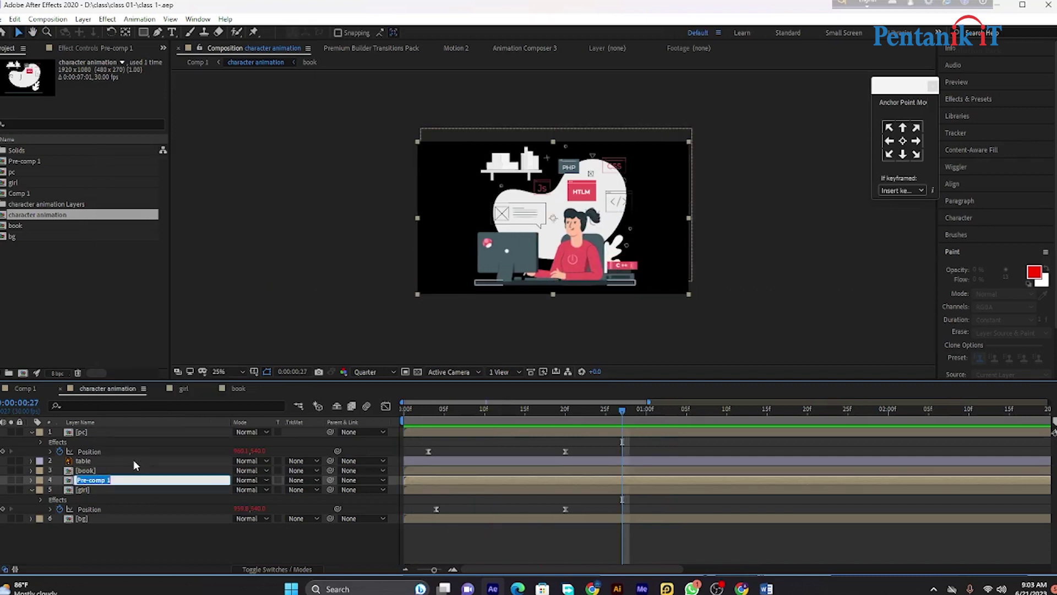
text(c)
key(Return)
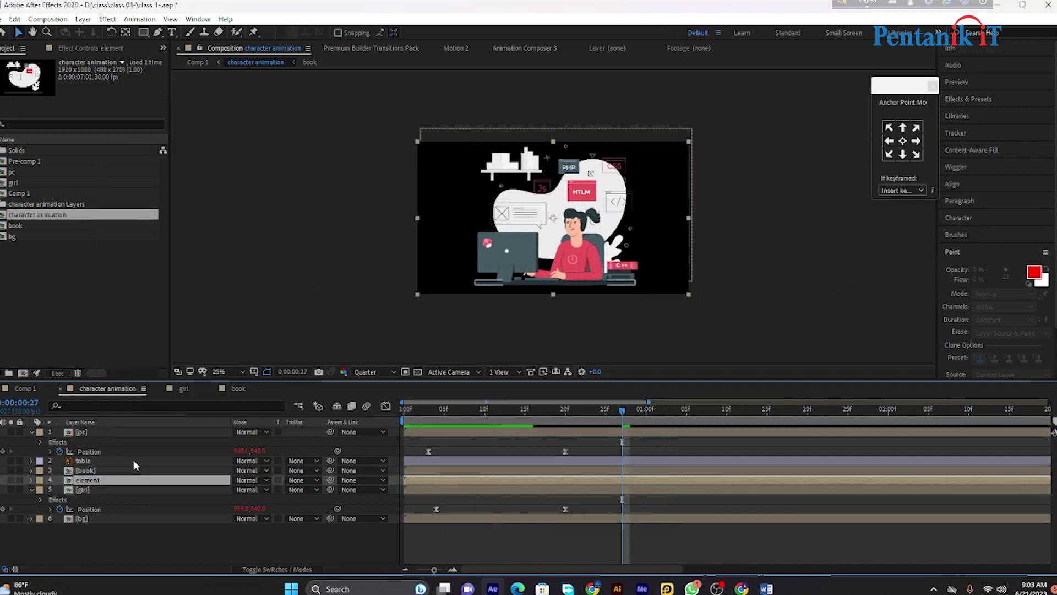
Inside Pre-comp 1, keyframe all seven tags' Scale from 0 at frame 0 up to full size.
double_click(88, 482)
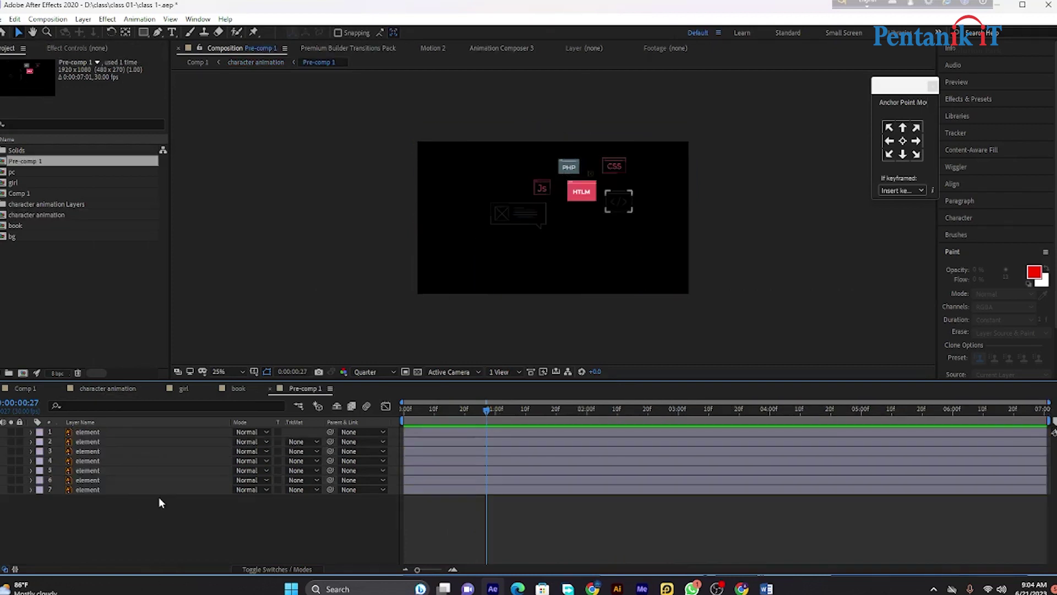
drag(140, 530, 84, 384)
key(s)
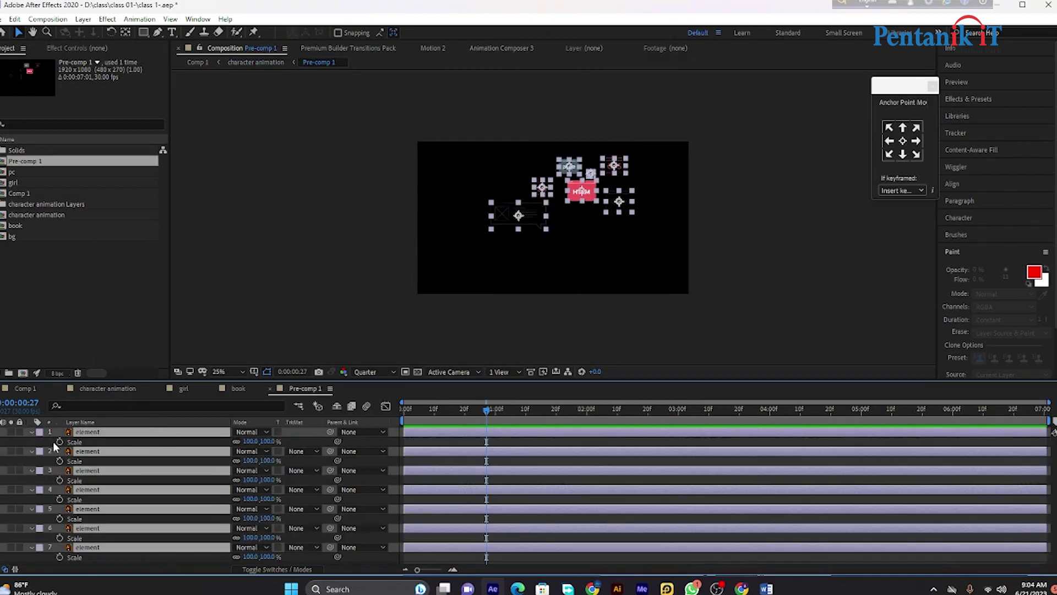
click(60, 442)
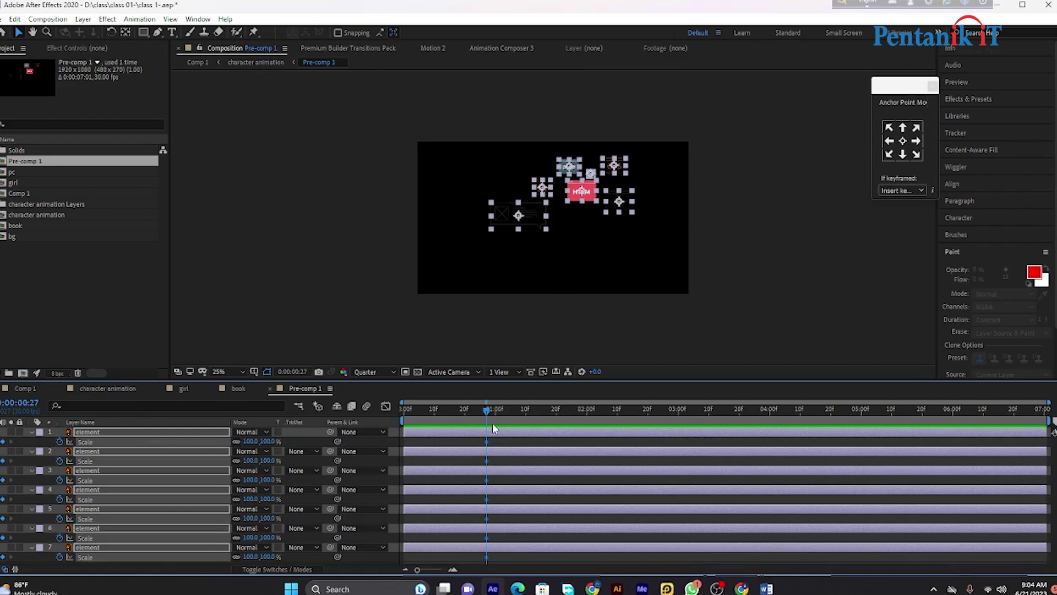
drag(486, 410, 387, 410)
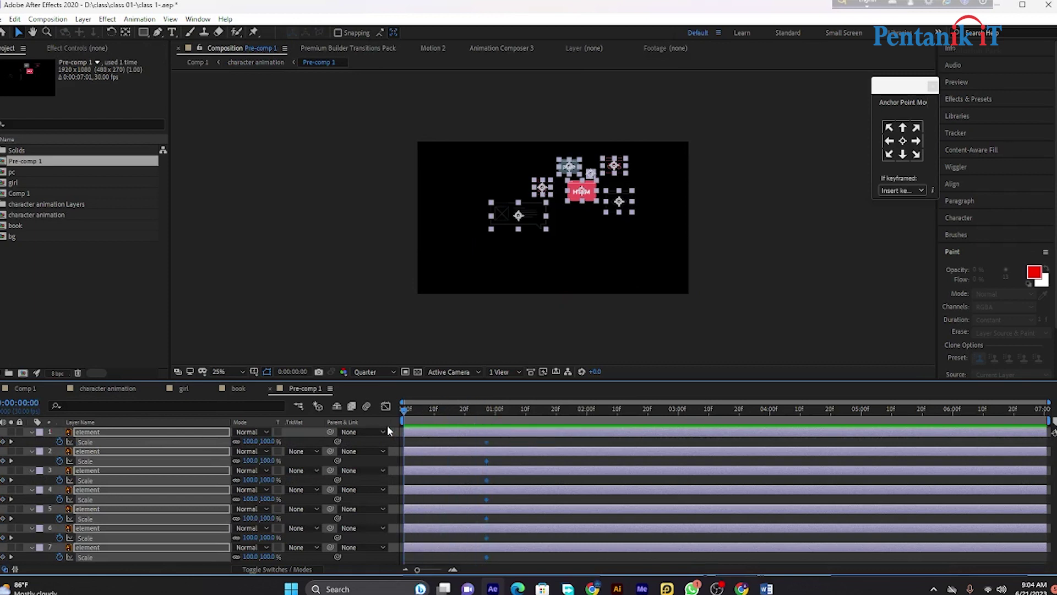
click(249, 441)
click(290, 319)
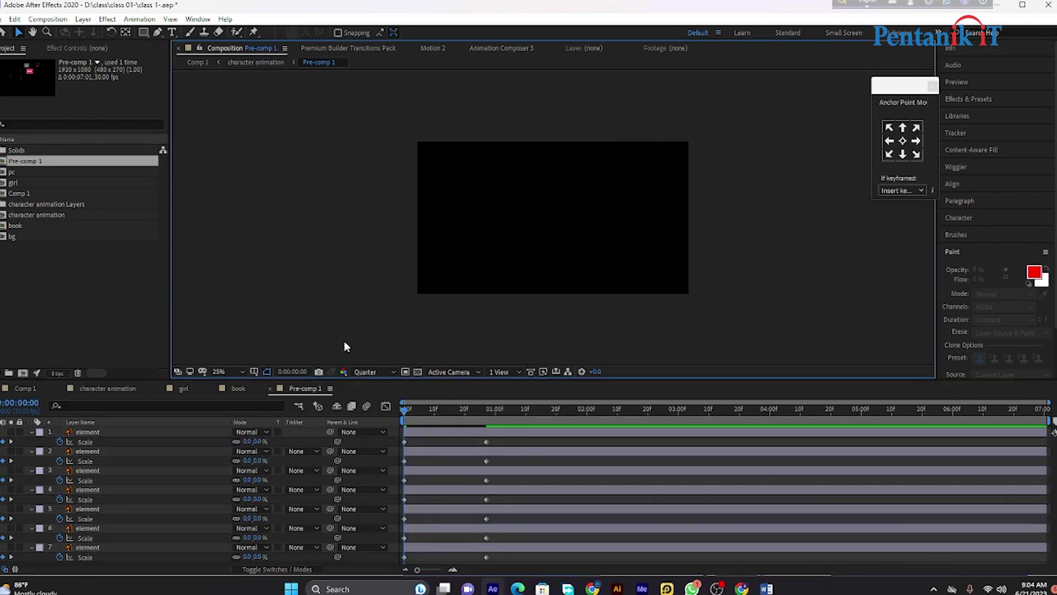
key(space)
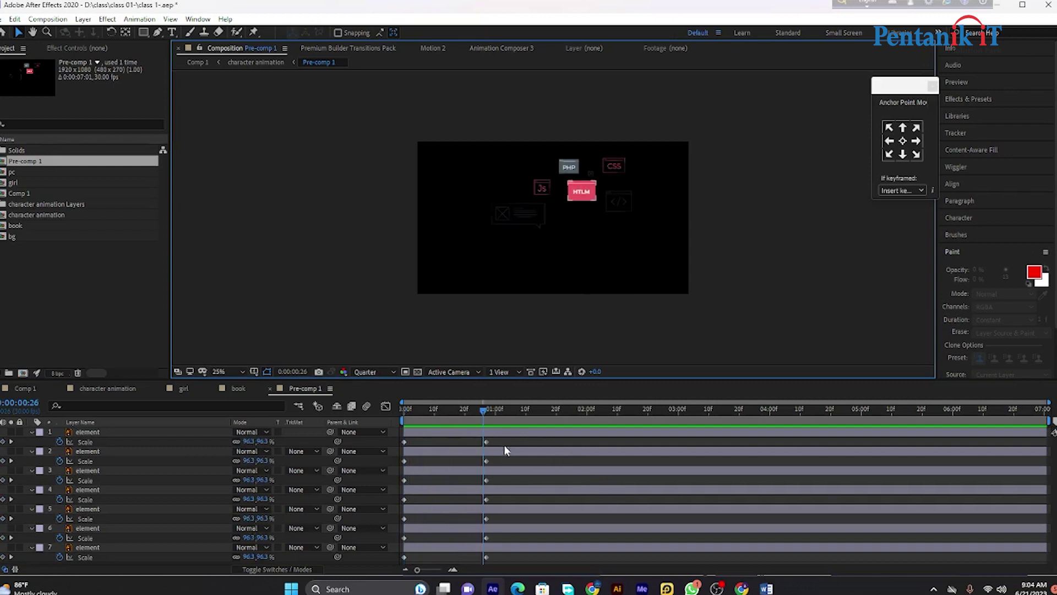
Move the full-size Scale keyframes earlier to about frame 18 and preview the faster scale-in.
drag(504, 439, 468, 564)
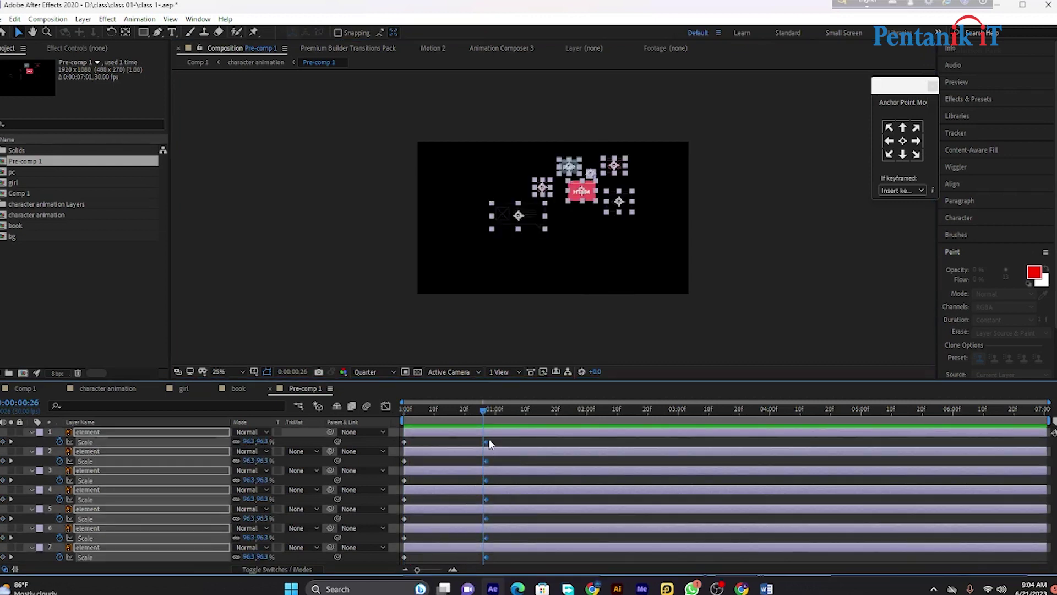
drag(490, 444, 463, 444)
key(Home)
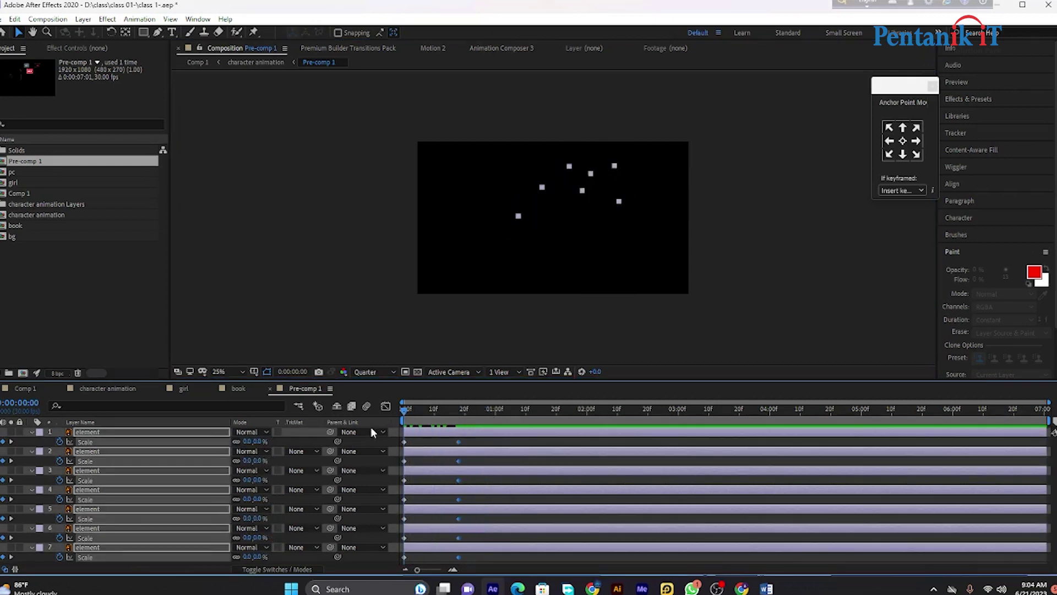
key(space)
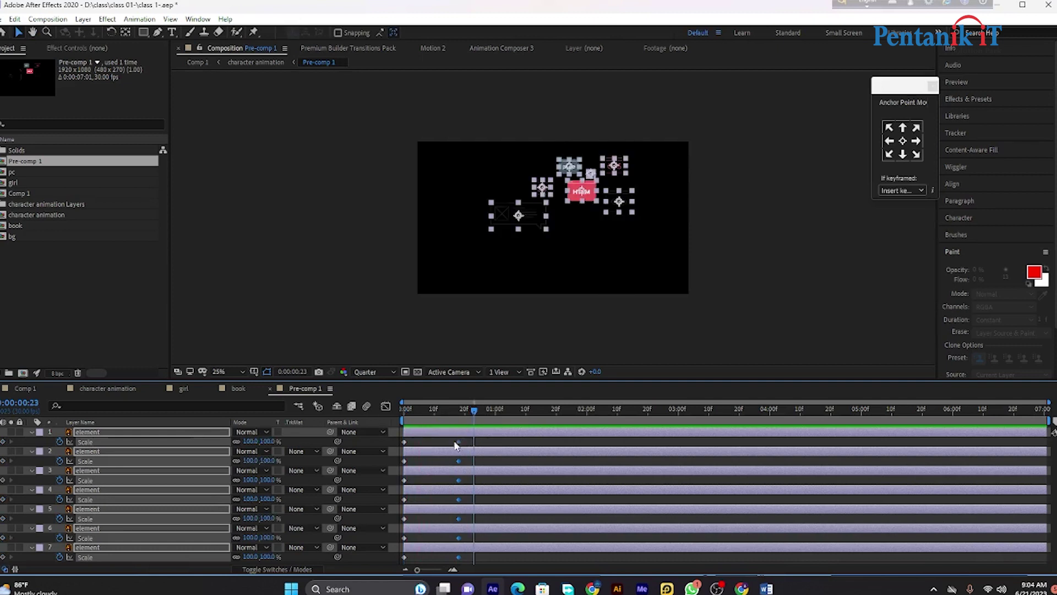
Apply Motion 2 Excite to the Scale keyframes and preview the bouncy pop-in.
drag(454, 444, 378, 560)
click(432, 48)
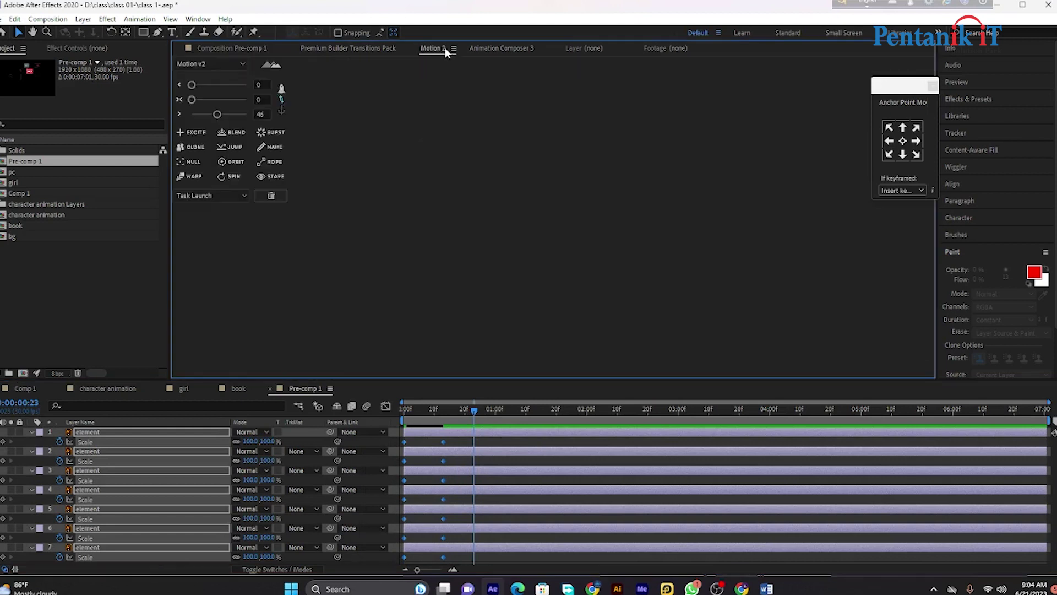
click(205, 132)
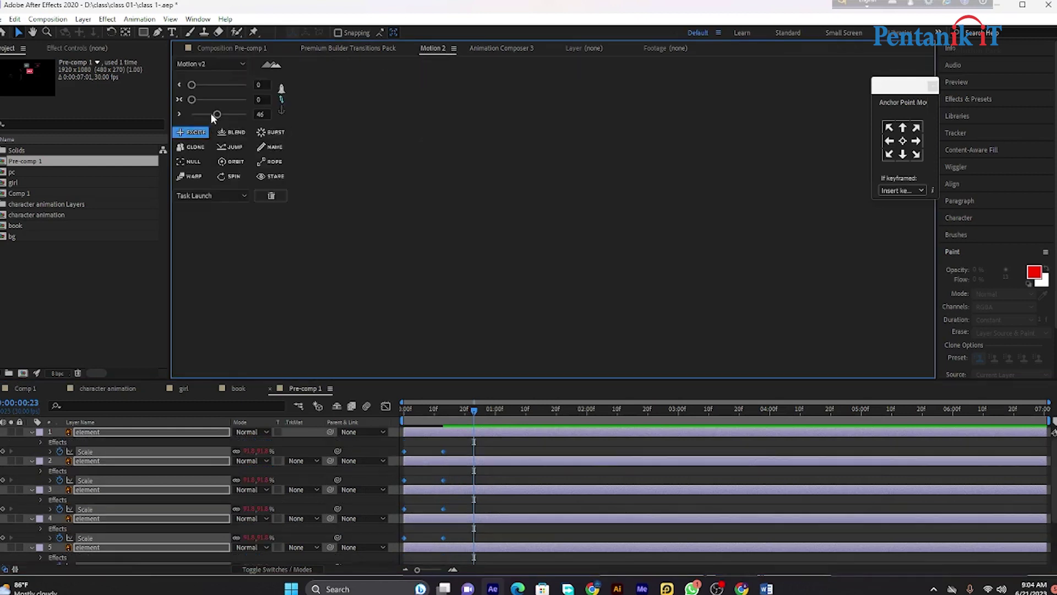
click(240, 48)
key(Home)
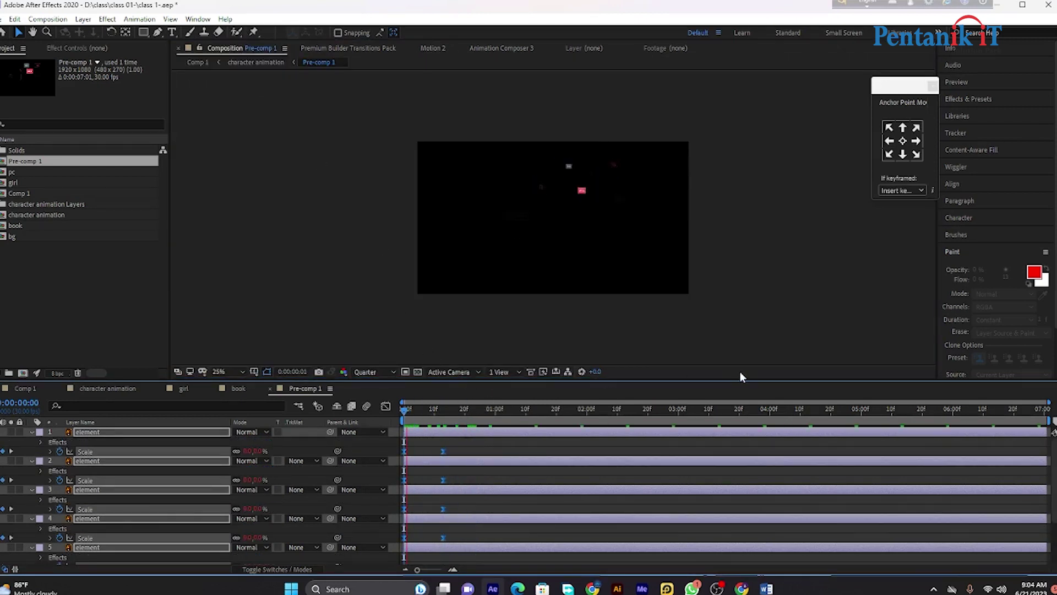
drag(459, 438, 432, 503)
key(space)
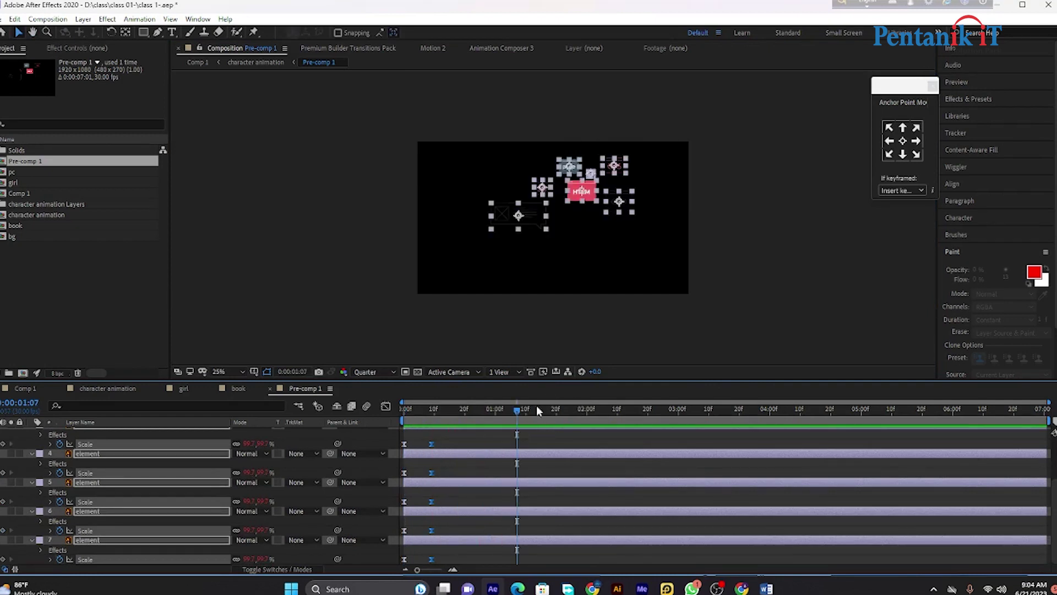
key(space)
key(space)
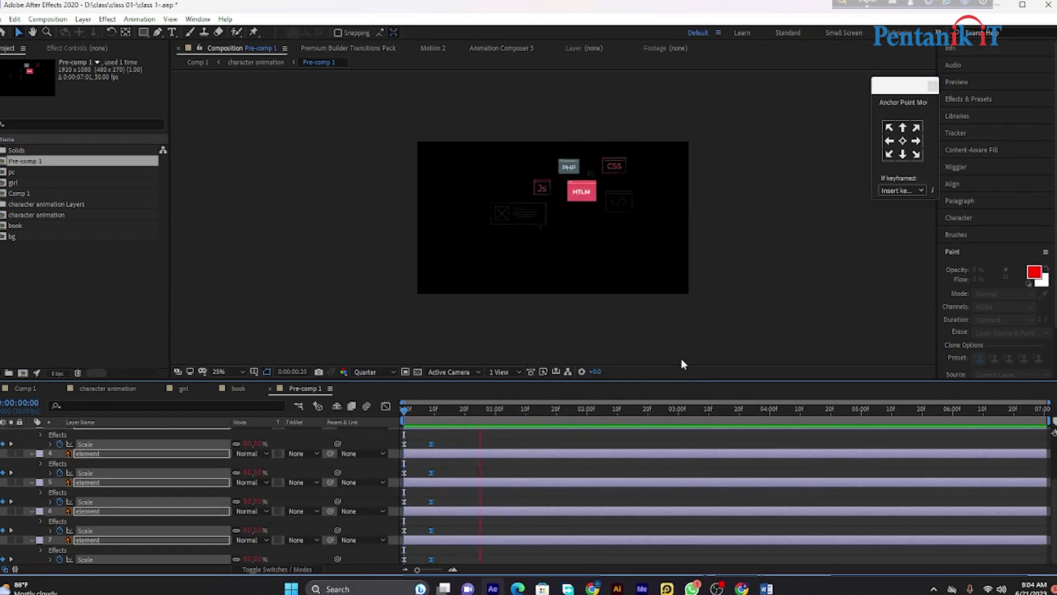
Offset the tag layers 4, 5 and 6 progressively later so they pop in one by one, then preview.
click(682, 358)
click(440, 483)
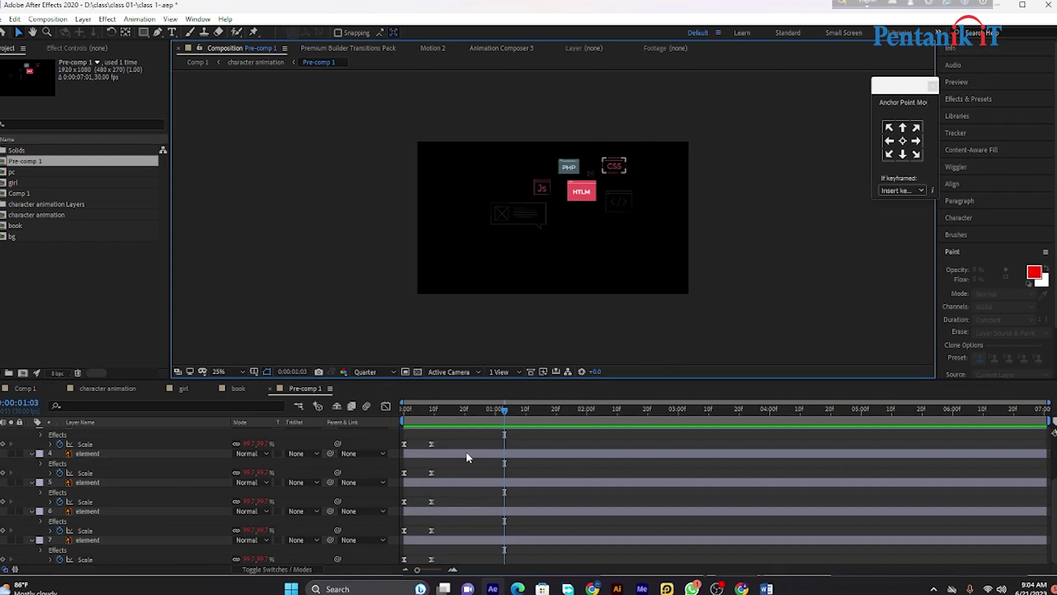
drag(466, 454, 477, 455)
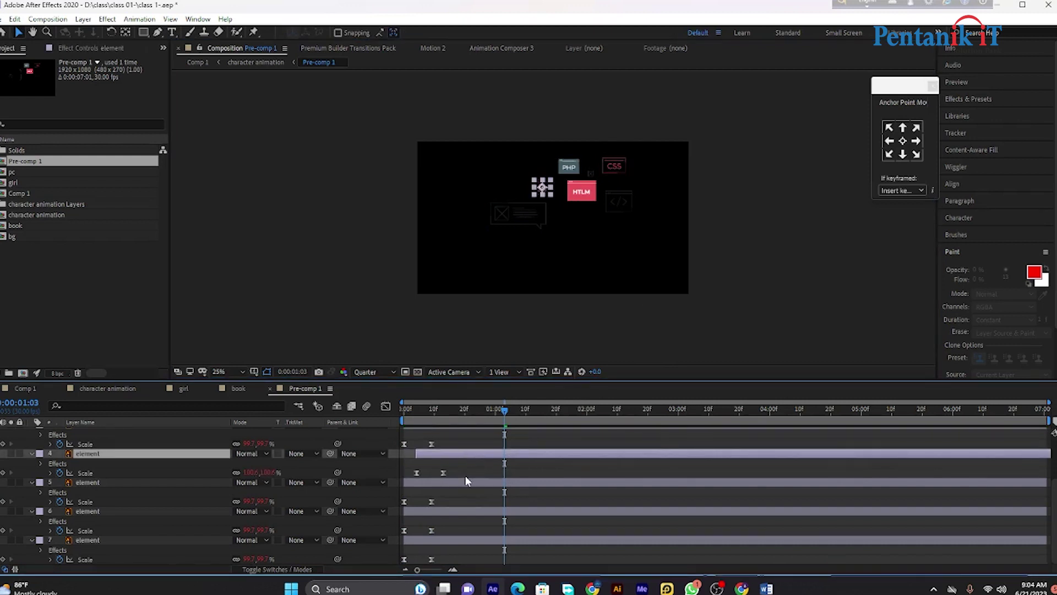
click(465, 476)
drag(473, 481, 491, 481)
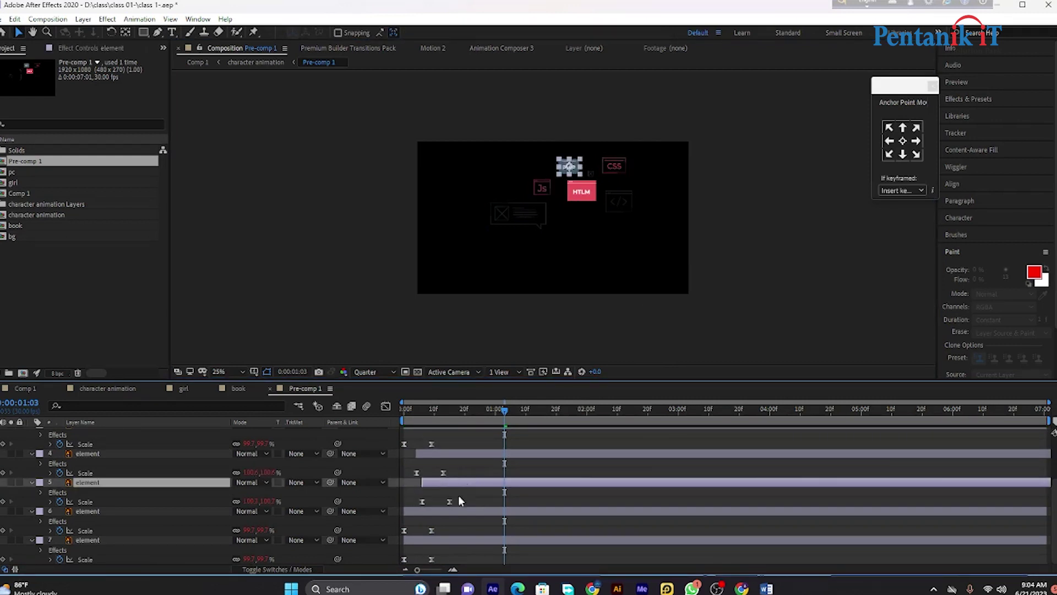
mouse_move(462, 514)
mouse_down()
mouse_move(487, 513)
mouse_move(497, 538)
mouse_up()
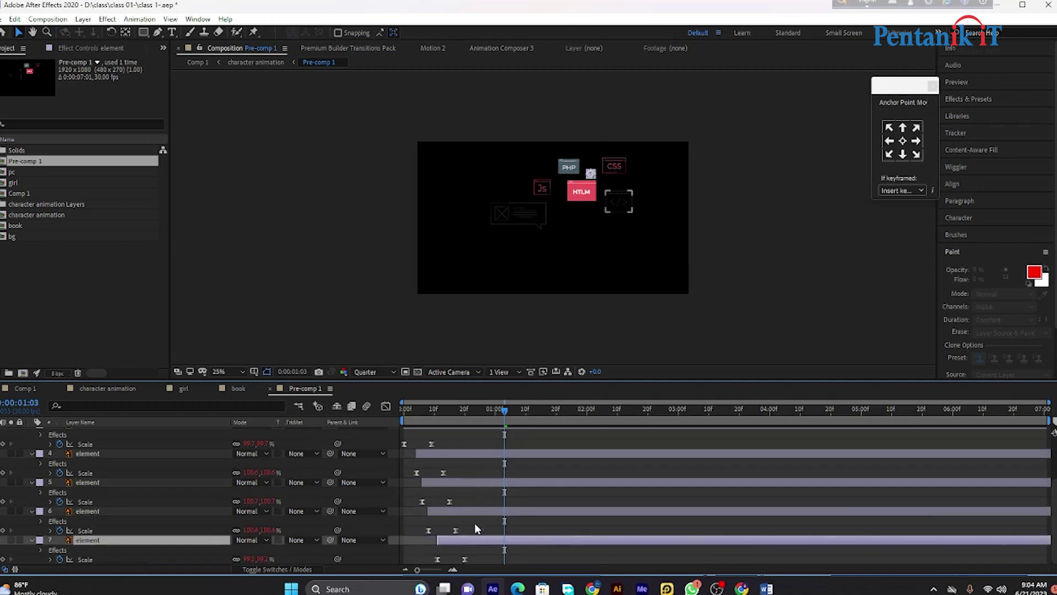
key(space)
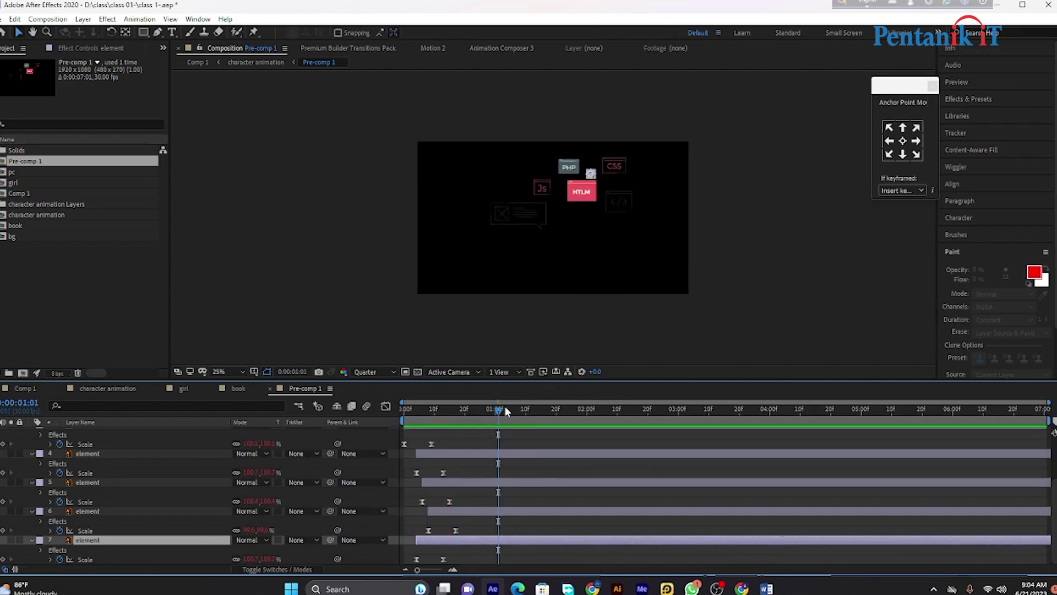
key(space)
mouse_move(421, 430)
mouse_down()
mouse_move(505, 425)
mouse_move(388, 443)
mouse_up()
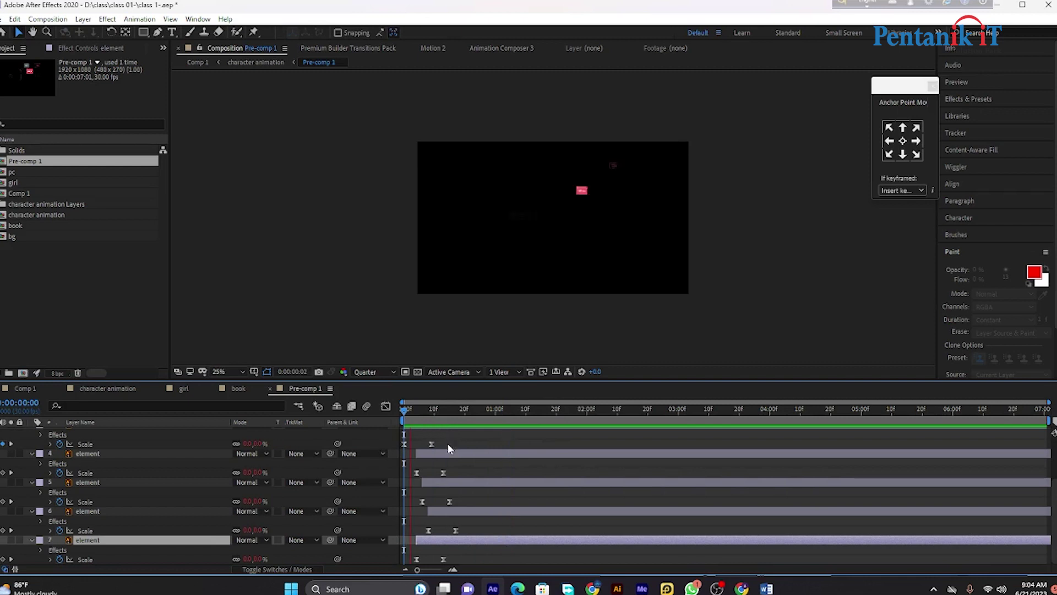
key(space)
Preview Comp 1, then delay the element layer inside the character animation precomp.
click(25, 388)
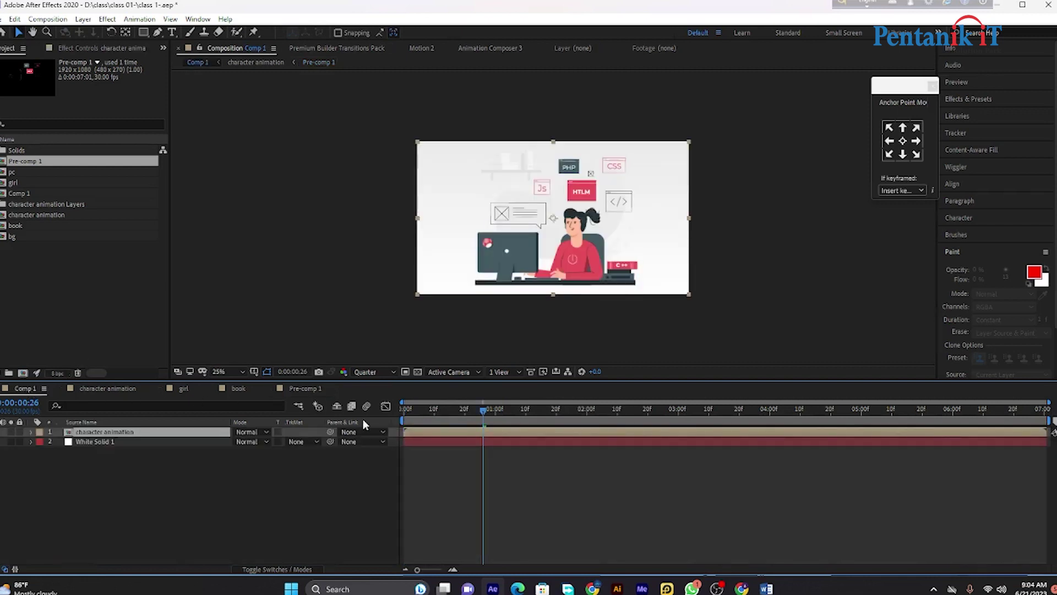
key(space)
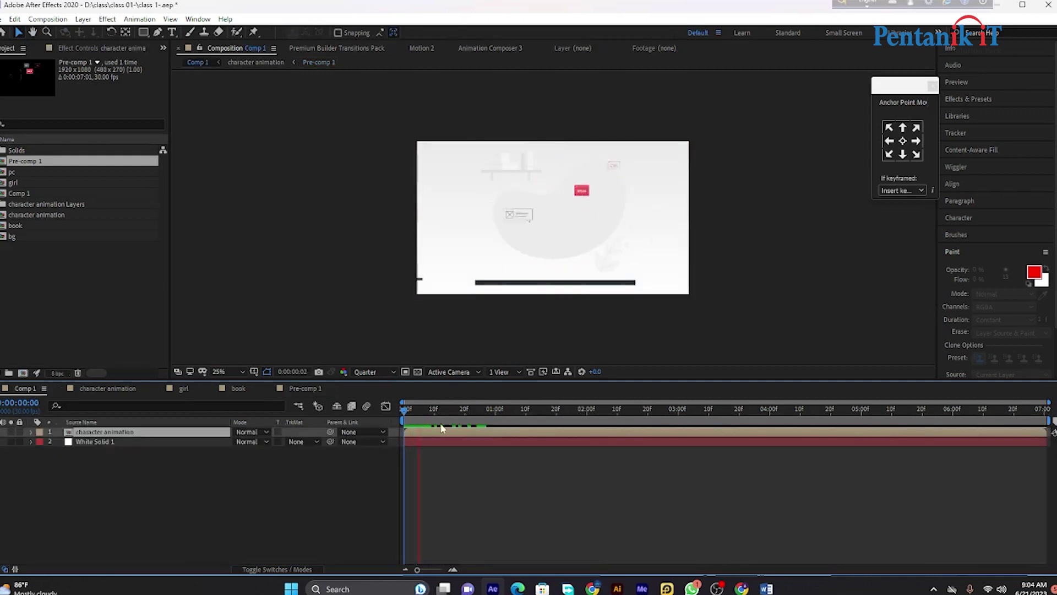
key(space)
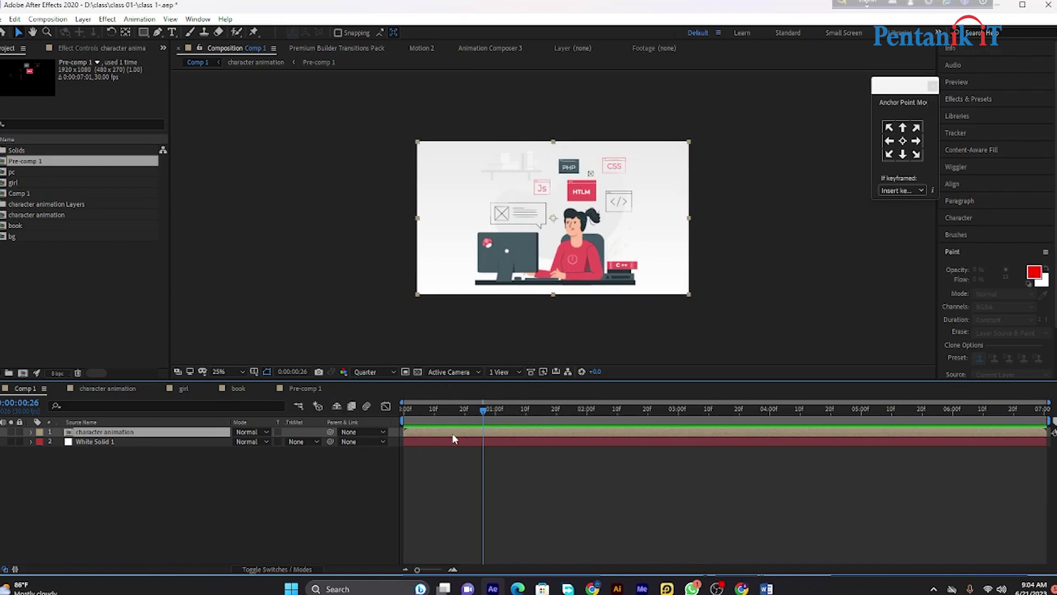
double_click(452, 432)
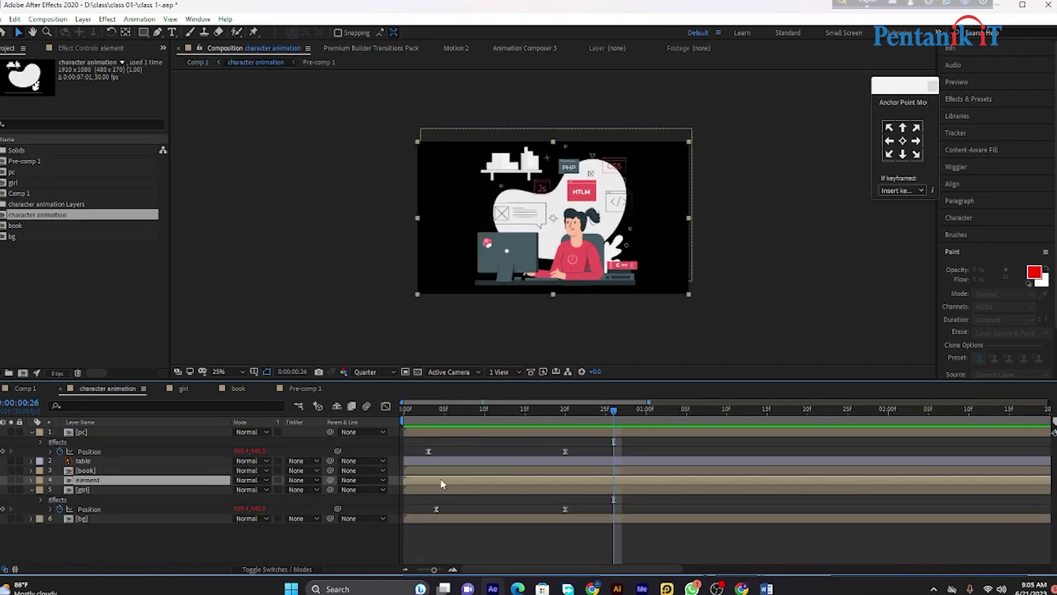
drag(446, 483, 464, 483)
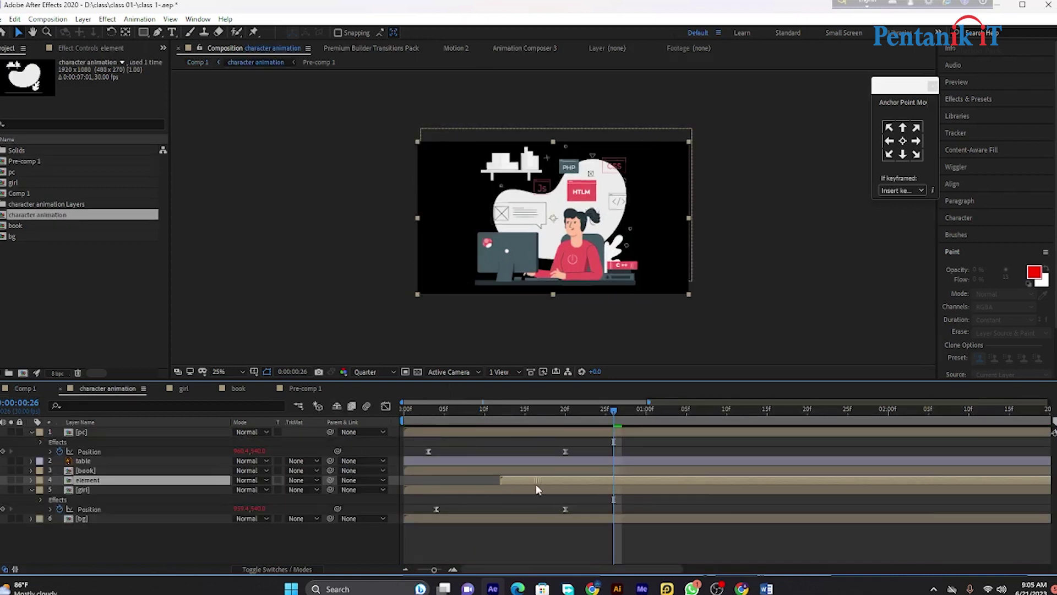
Review the timing in Comp 1, then reopen the character animation precomp at frame 20.
key(shift+comma)
key(space)
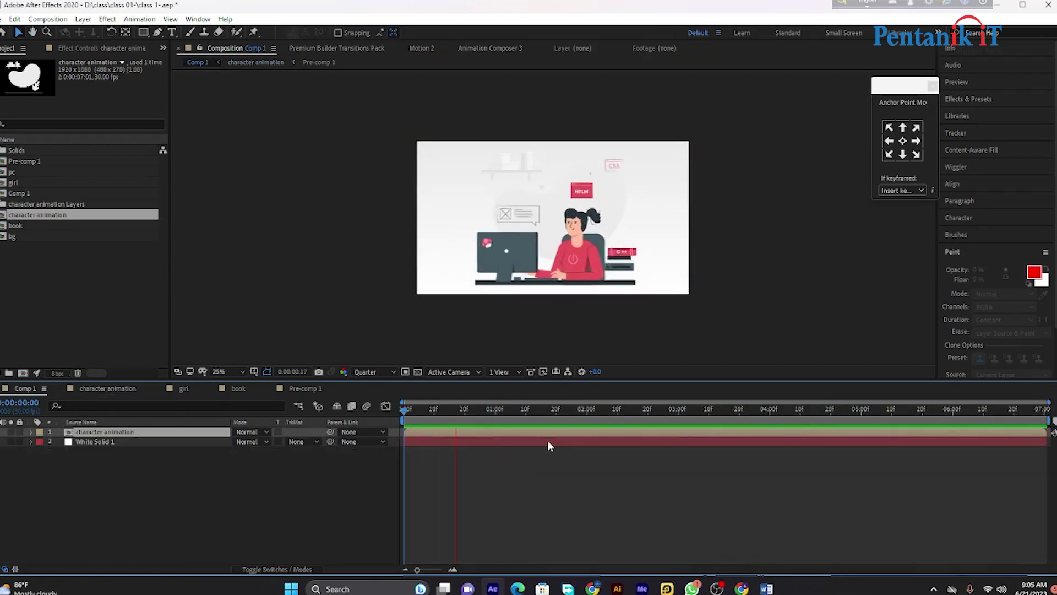
key(space)
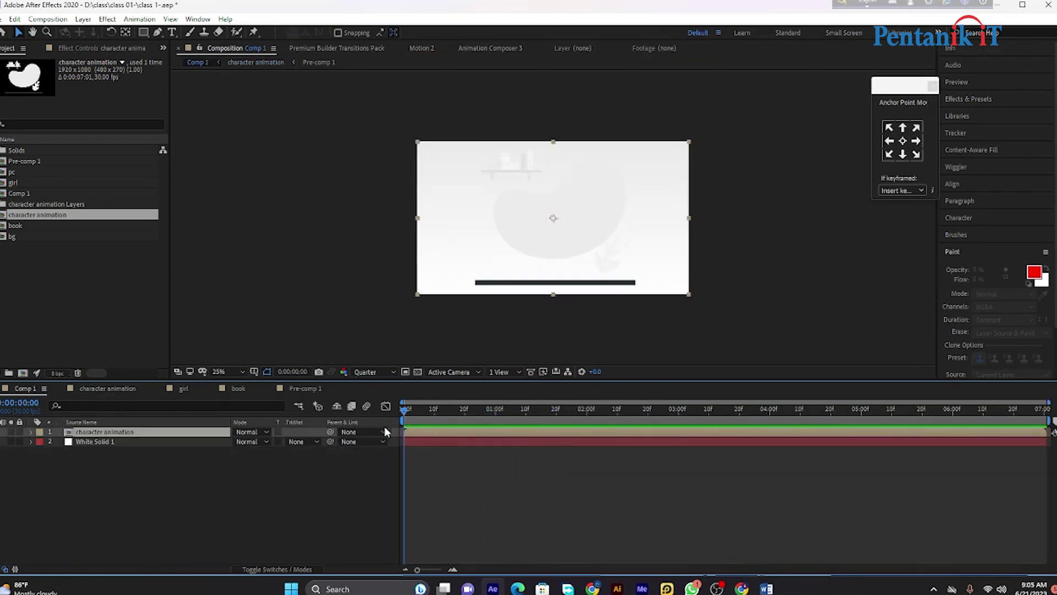
key(space)
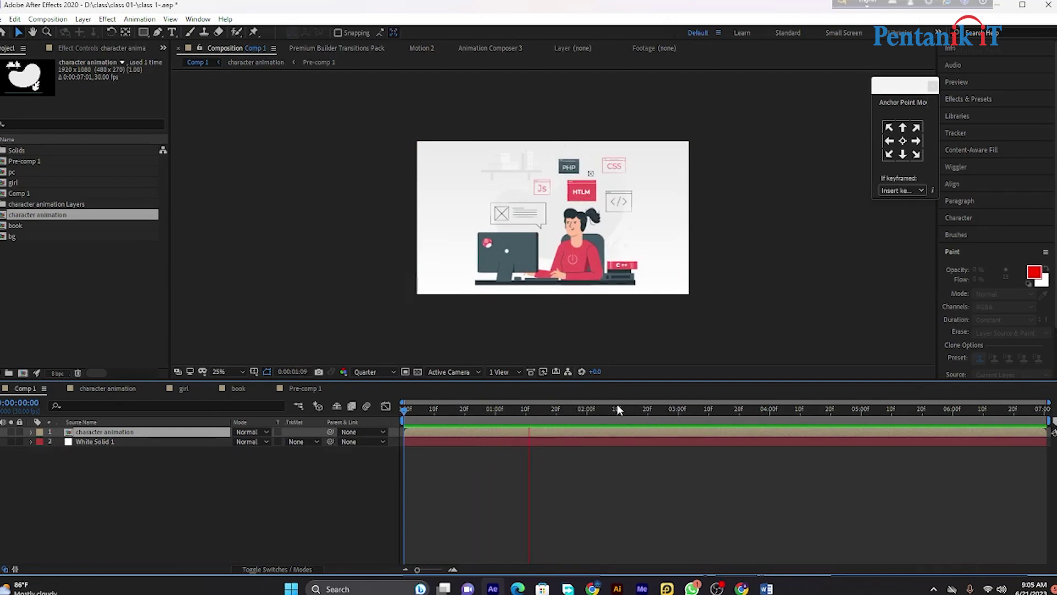
click(544, 427)
key(space)
key(space)
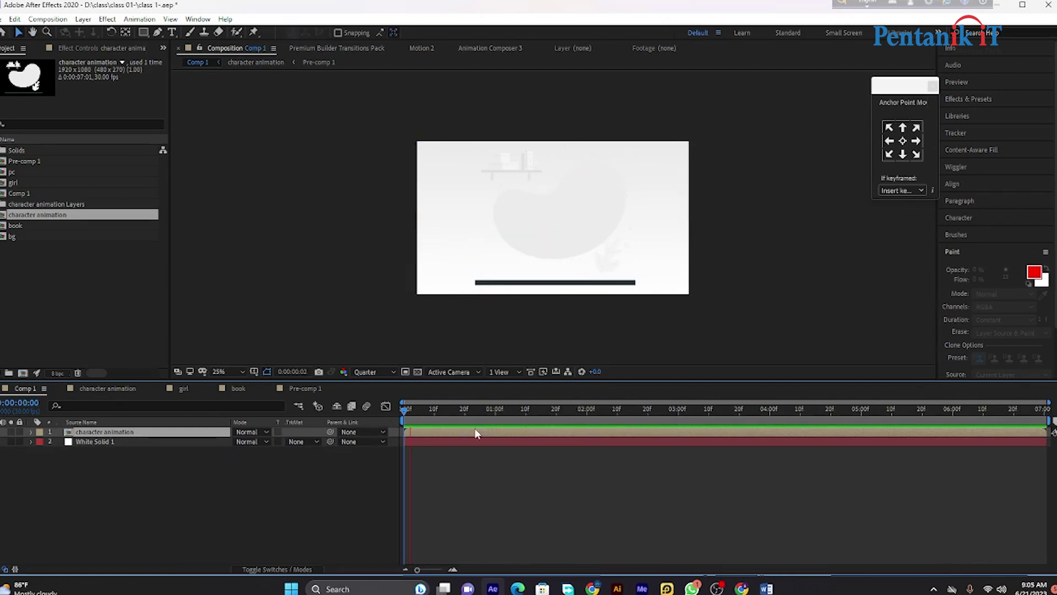
drag(550, 414, 411, 433)
key(space)
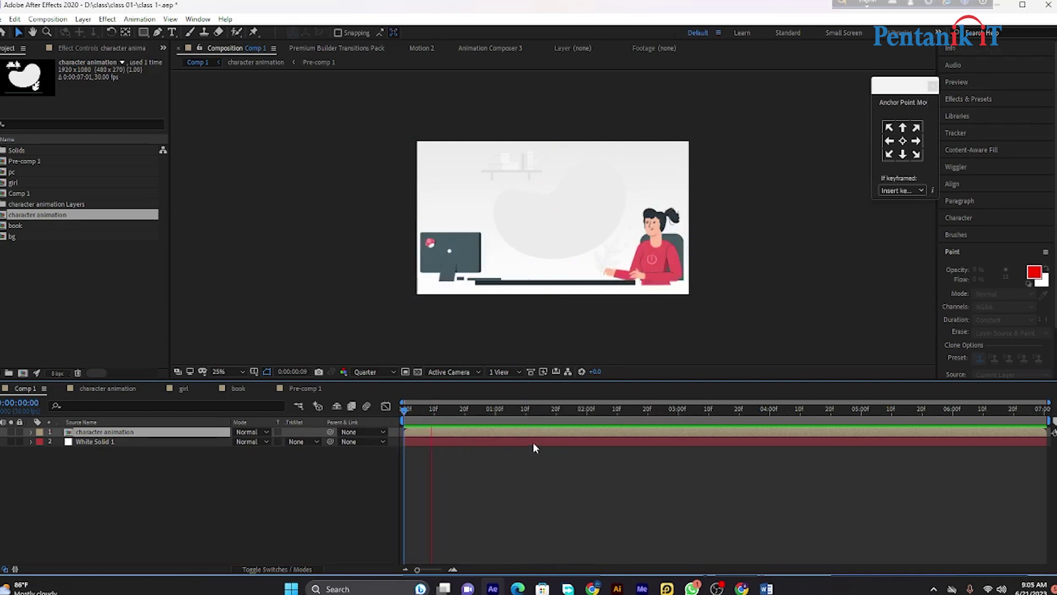
click(485, 418)
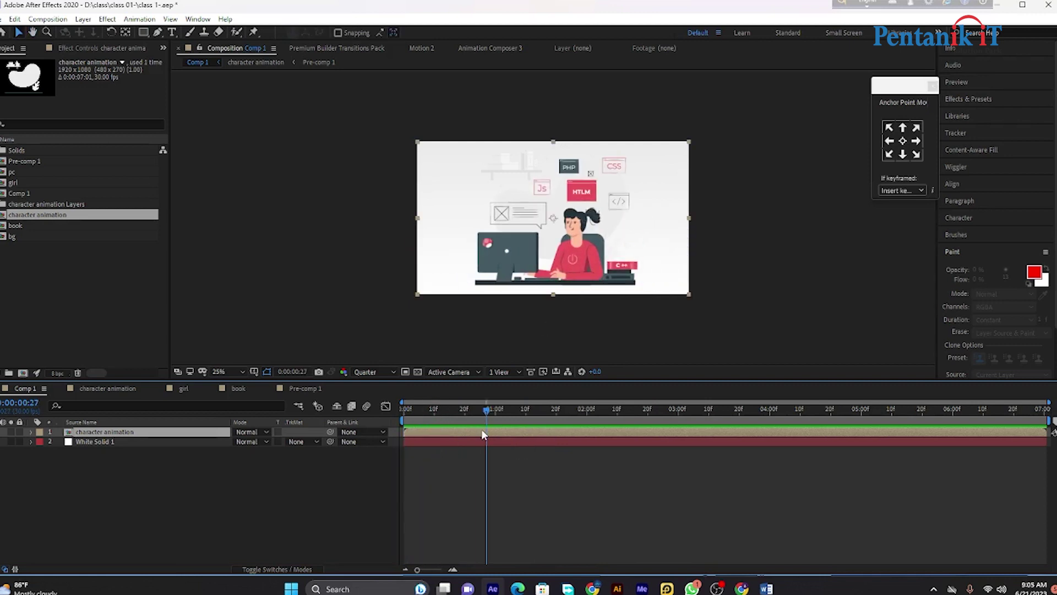
double_click(482, 430)
drag(604, 421, 565, 453)
Keyframe the table's Position at frame 20 and move it below the frame at frame 4.
click(218, 462)
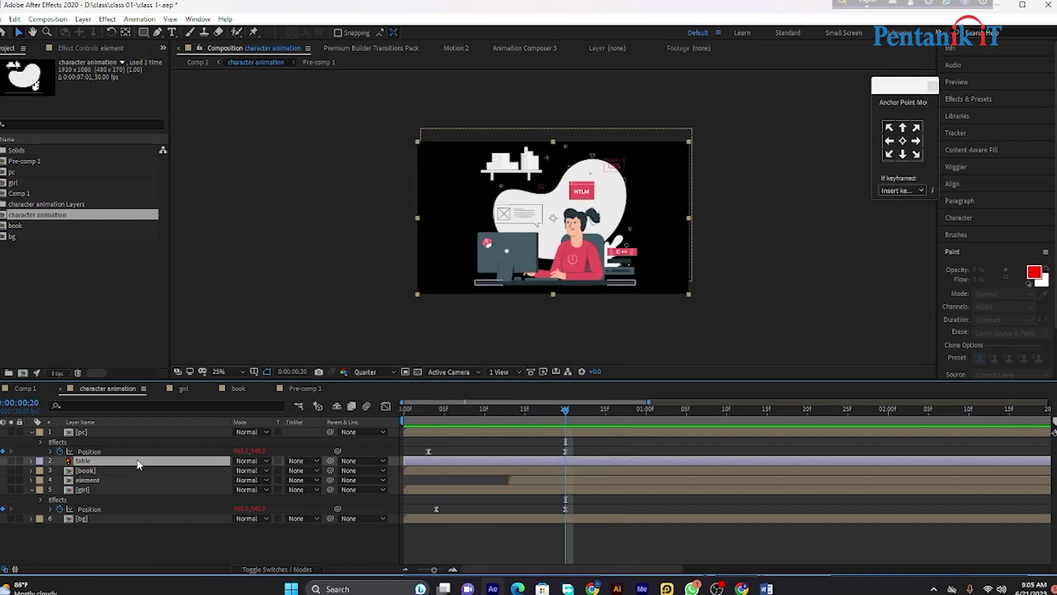
key(p)
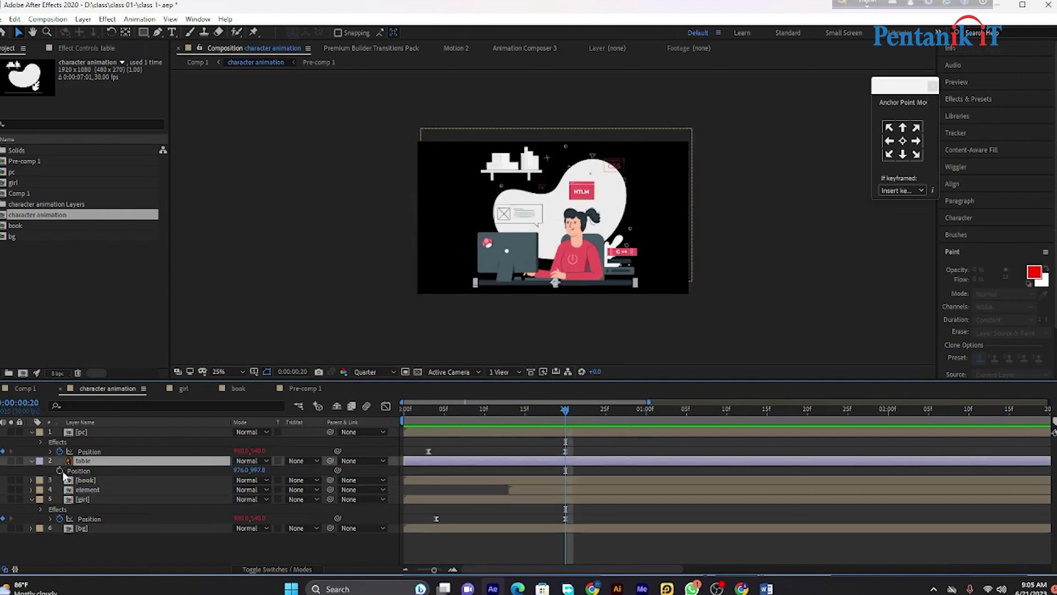
click(60, 470)
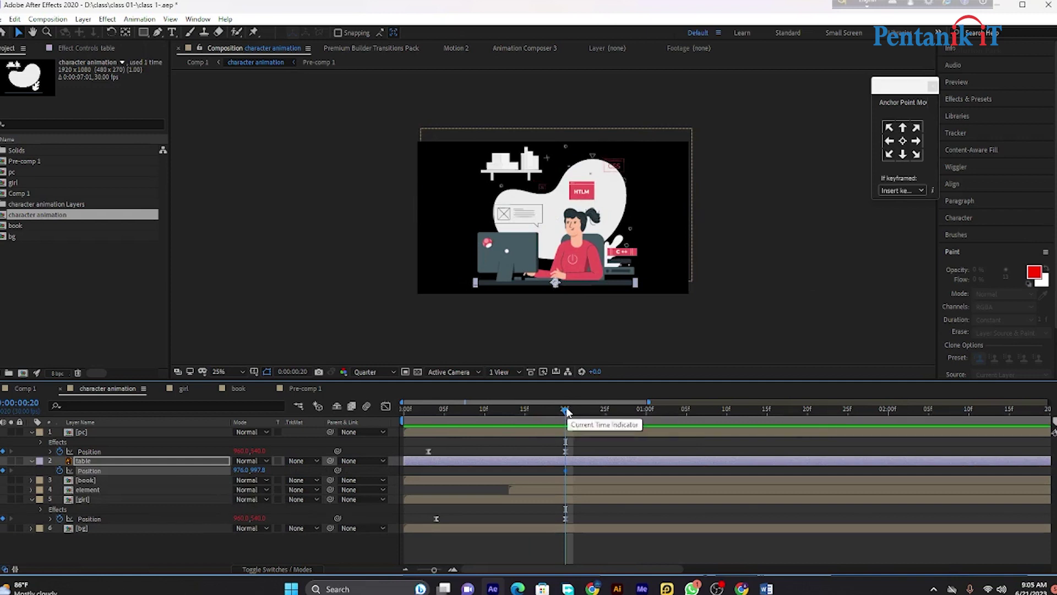
click(439, 422)
drag(439, 422, 436, 417)
drag(258, 470, 257, 549)
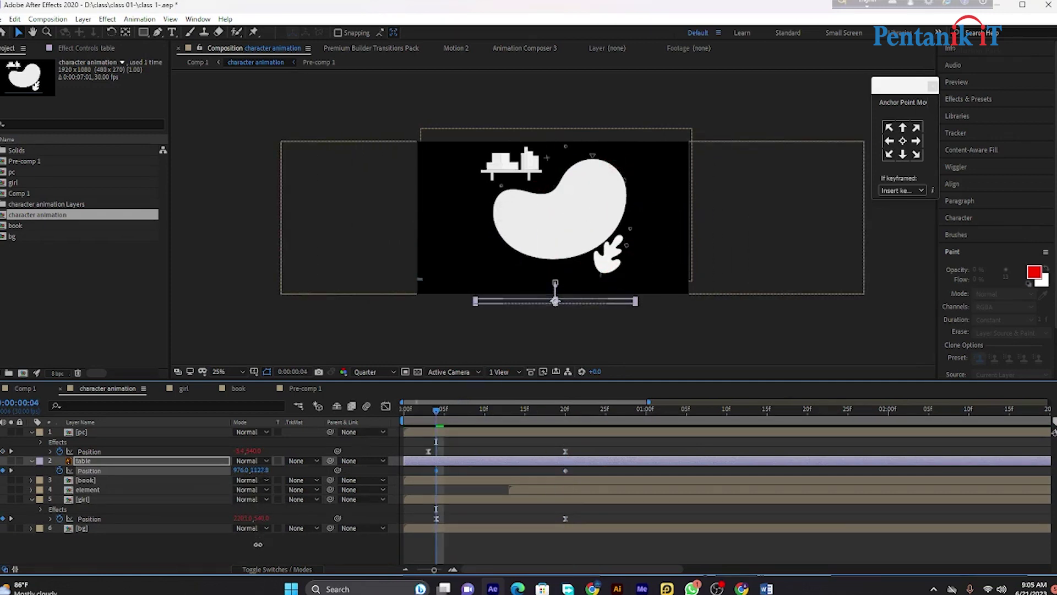
key(space)
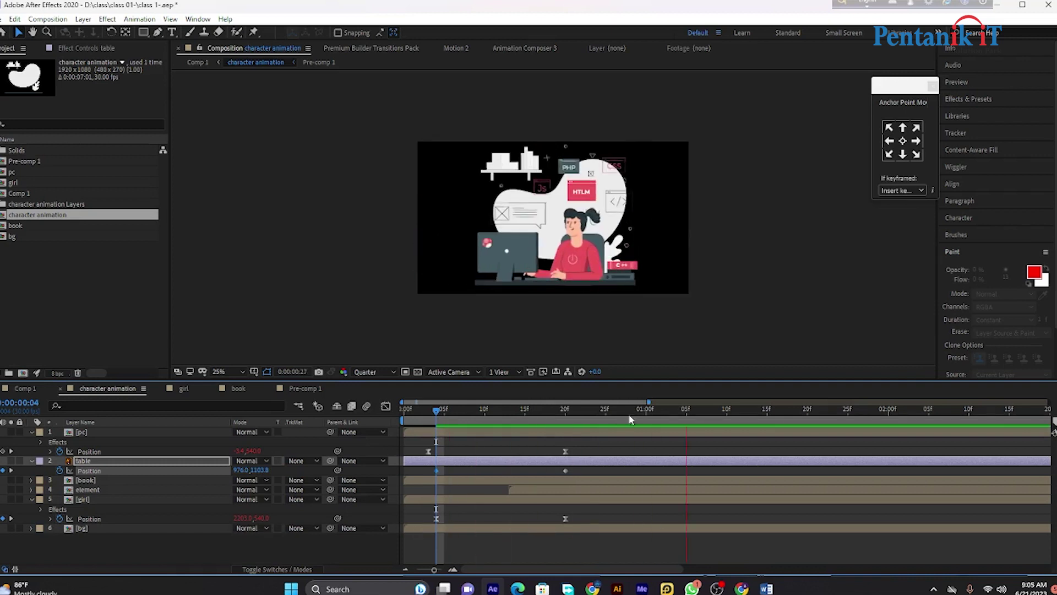
key(space)
Apply Motion 2 Excite to both table Position keyframes and preview the slide-in.
drag(581, 469, 426, 478)
click(454, 48)
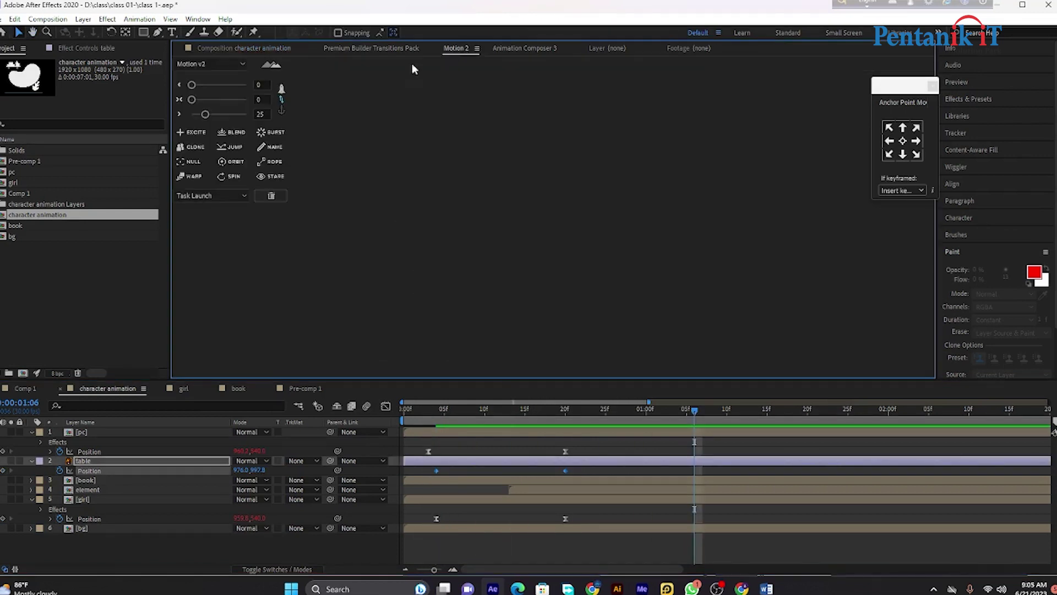
click(190, 131)
click(234, 48)
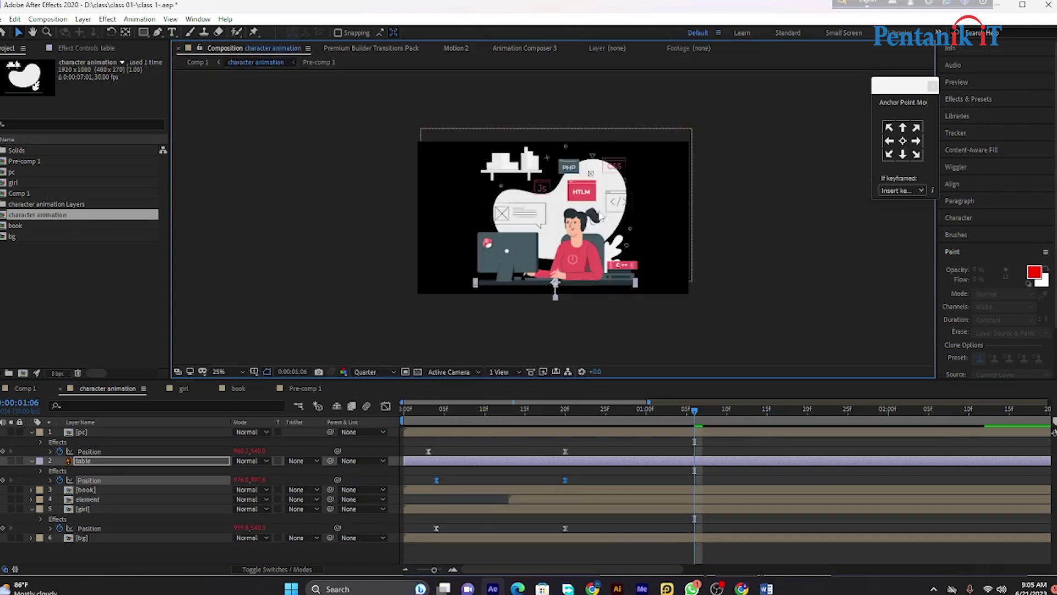
key(space)
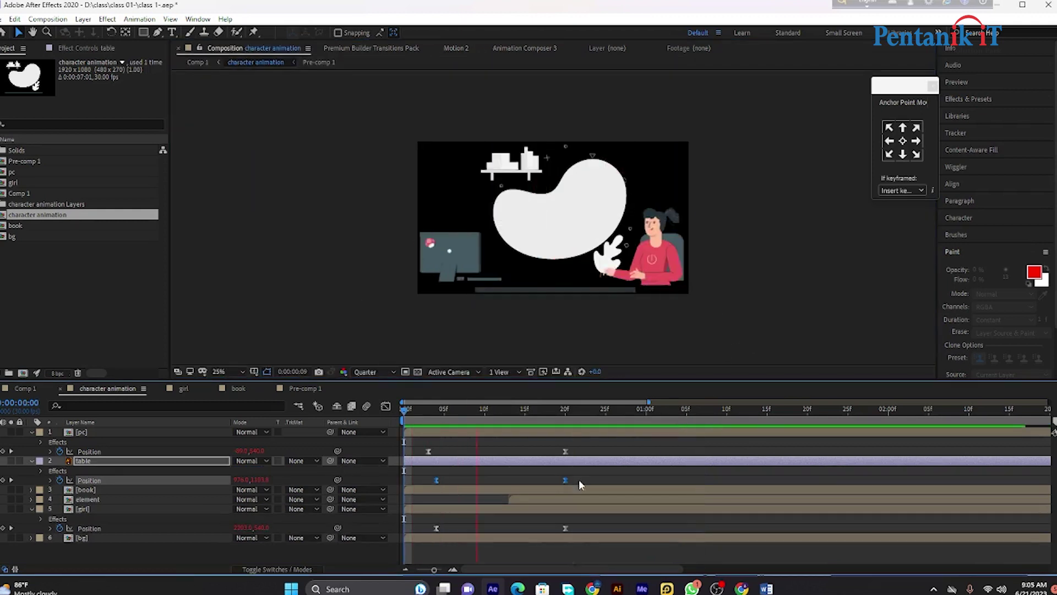
key(space)
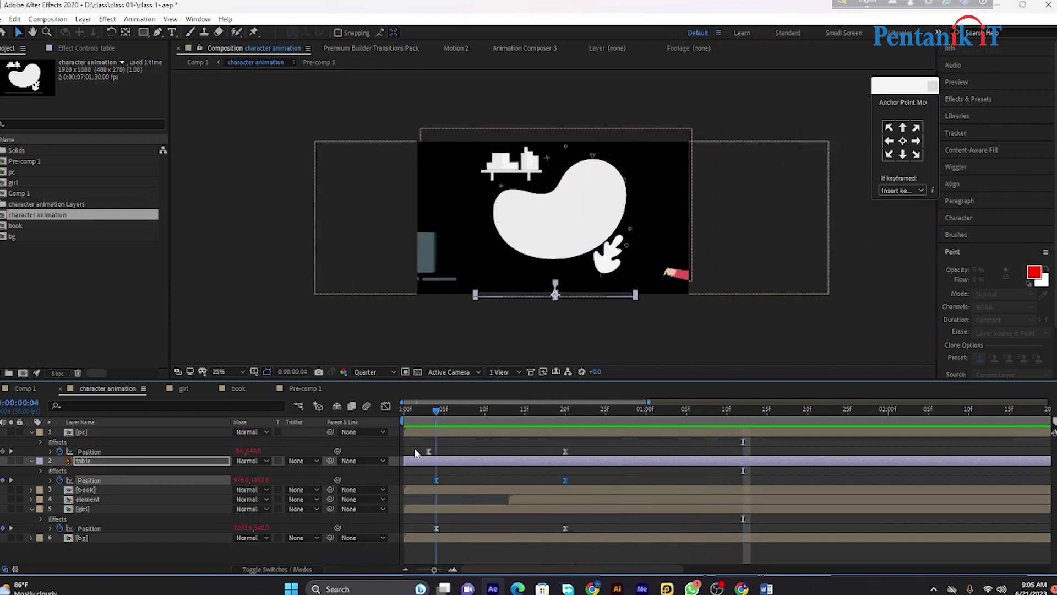
key(space)
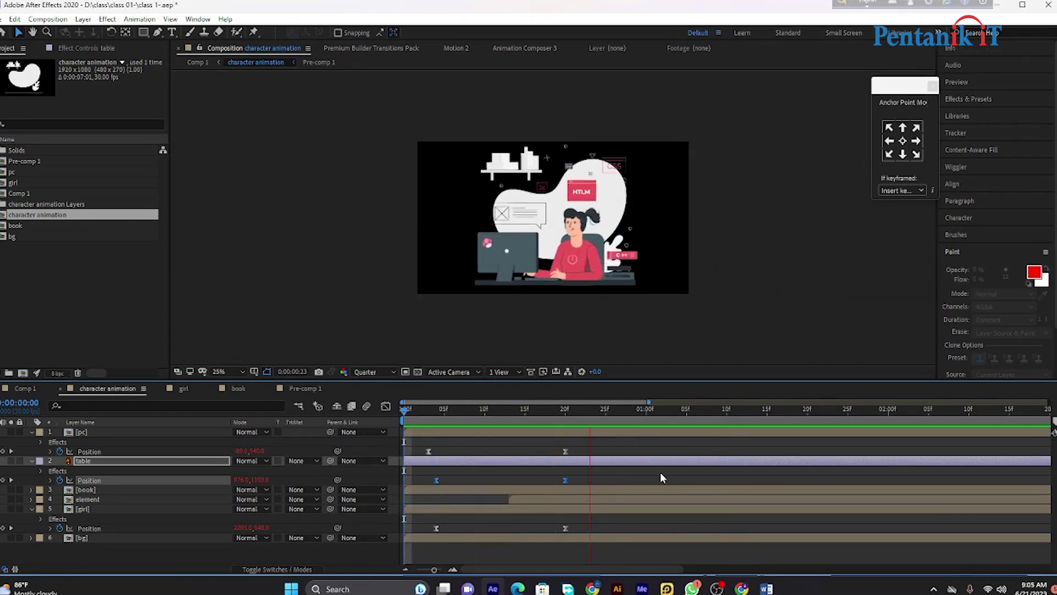
key(space)
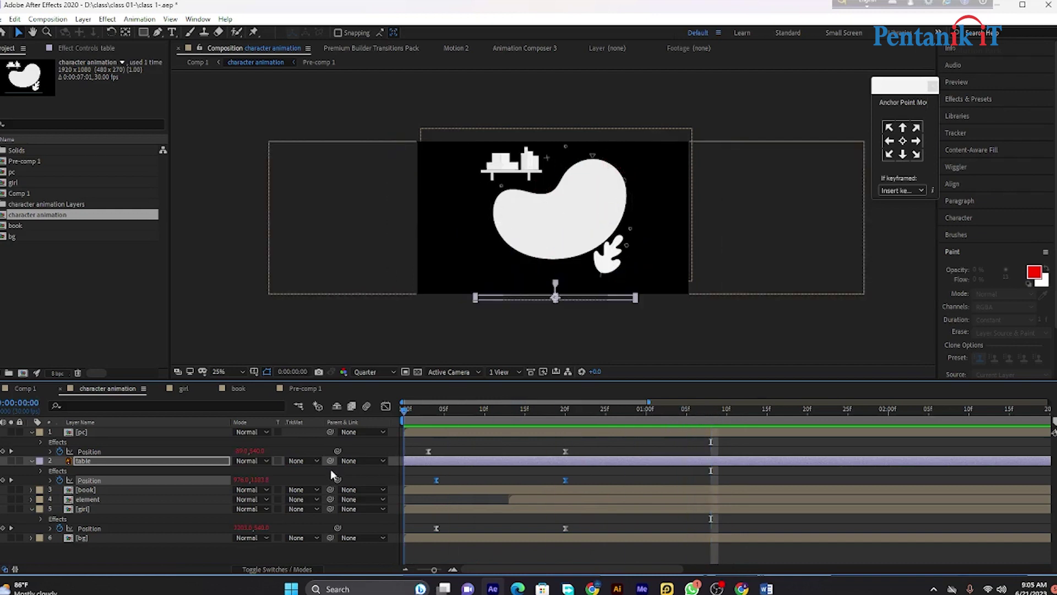
key(space)
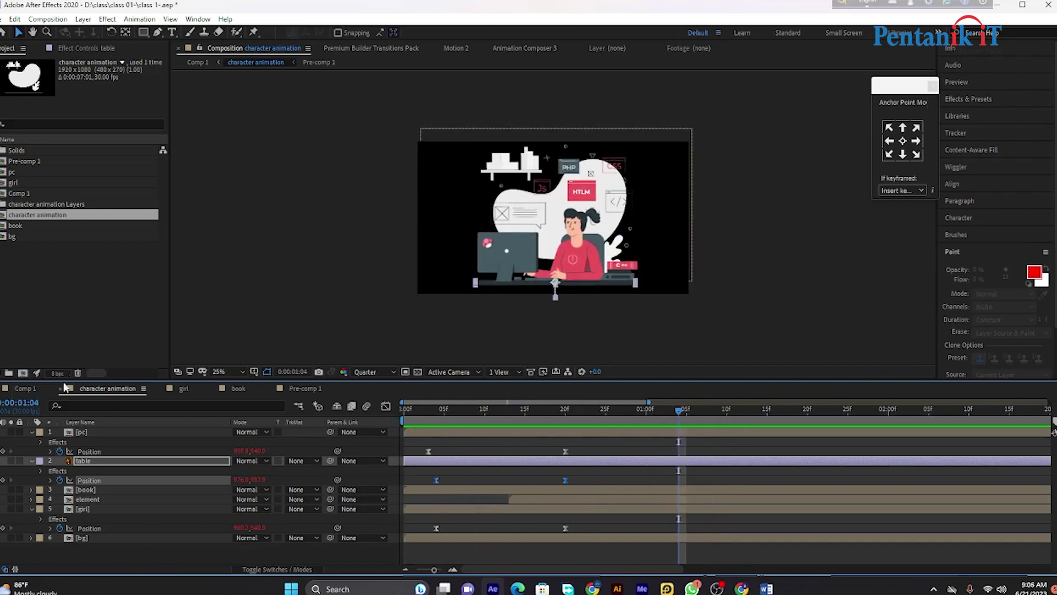
click(25, 389)
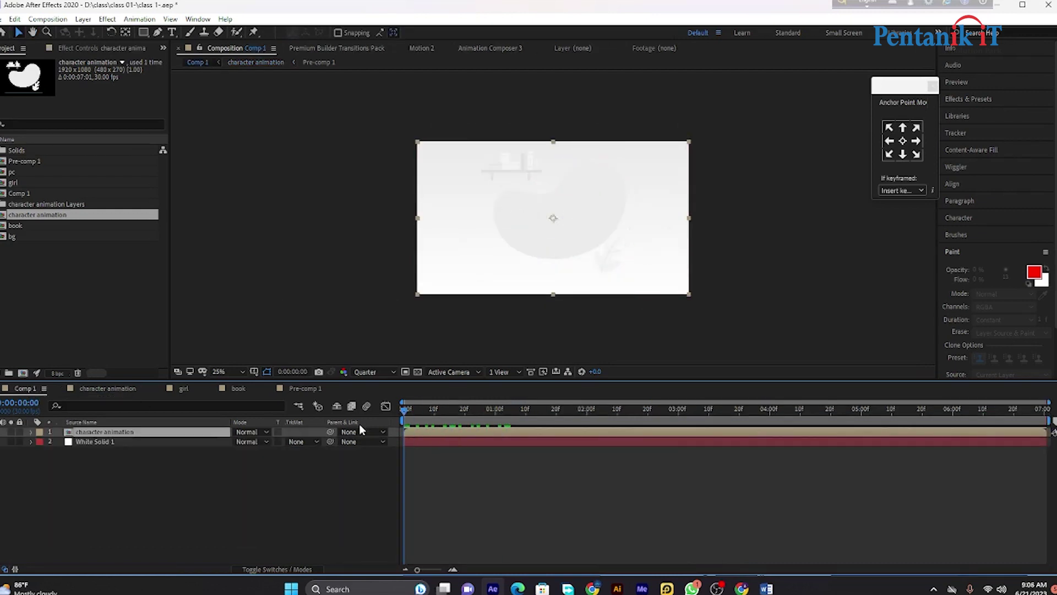
key(space)
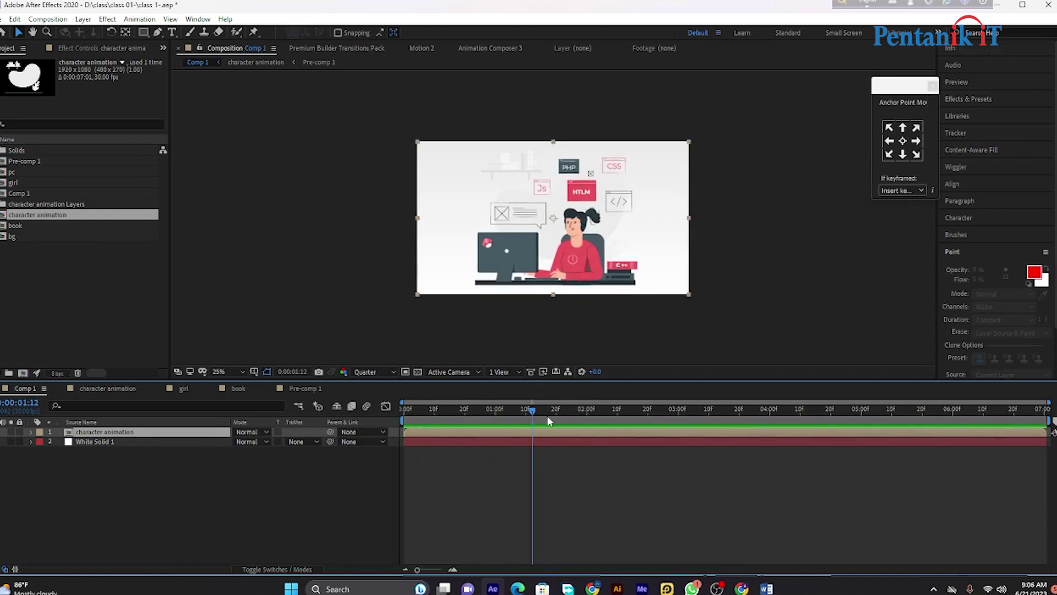
key(space)
key(space)
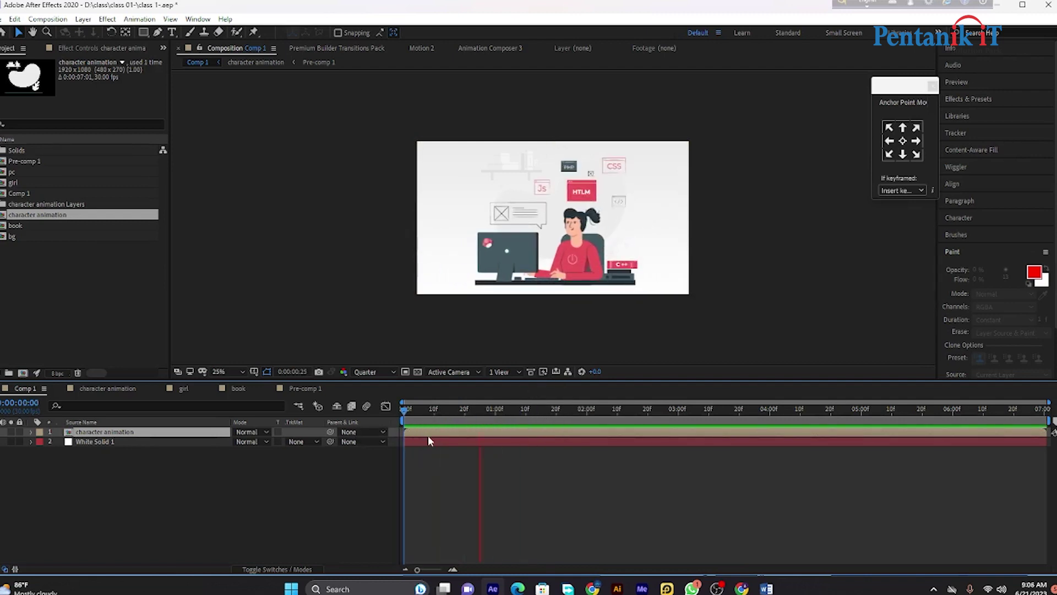
key(space)
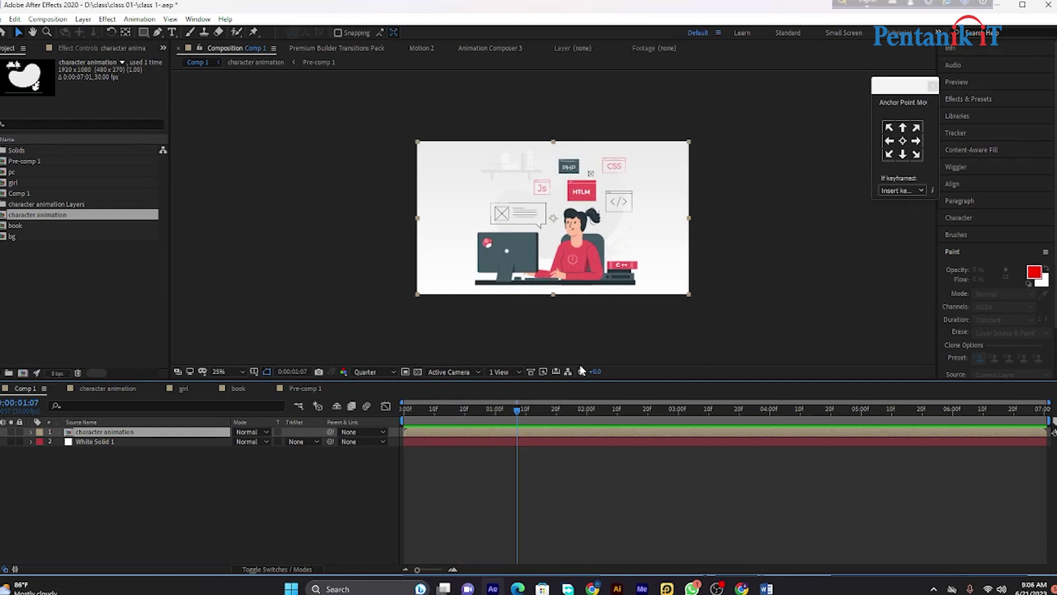
double_click(472, 436)
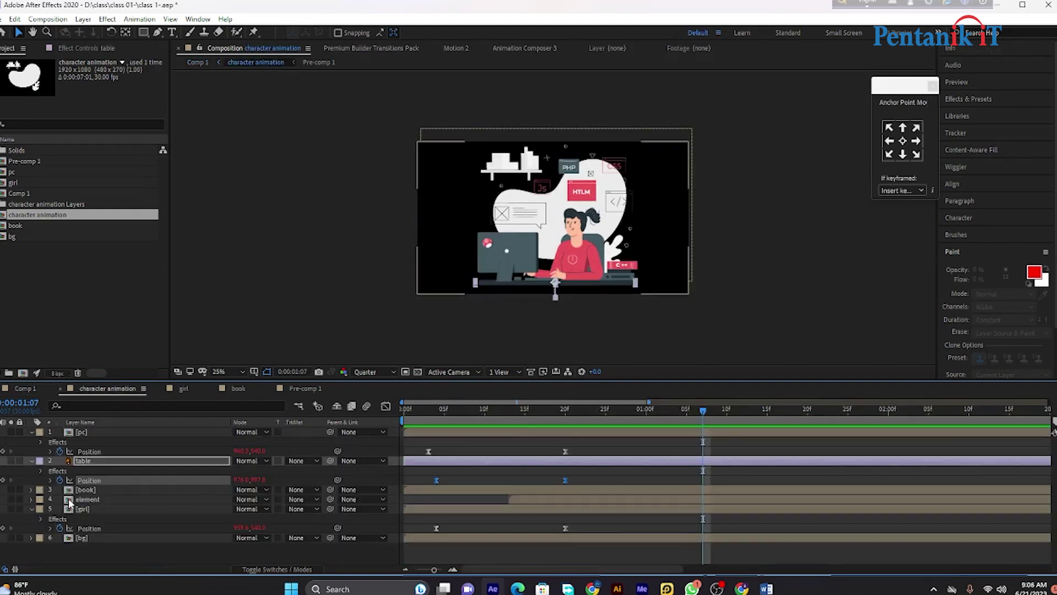
In the girl precomp, move the hand and hand 2 anchor points to their bottom-right corners.
double_click(103, 507)
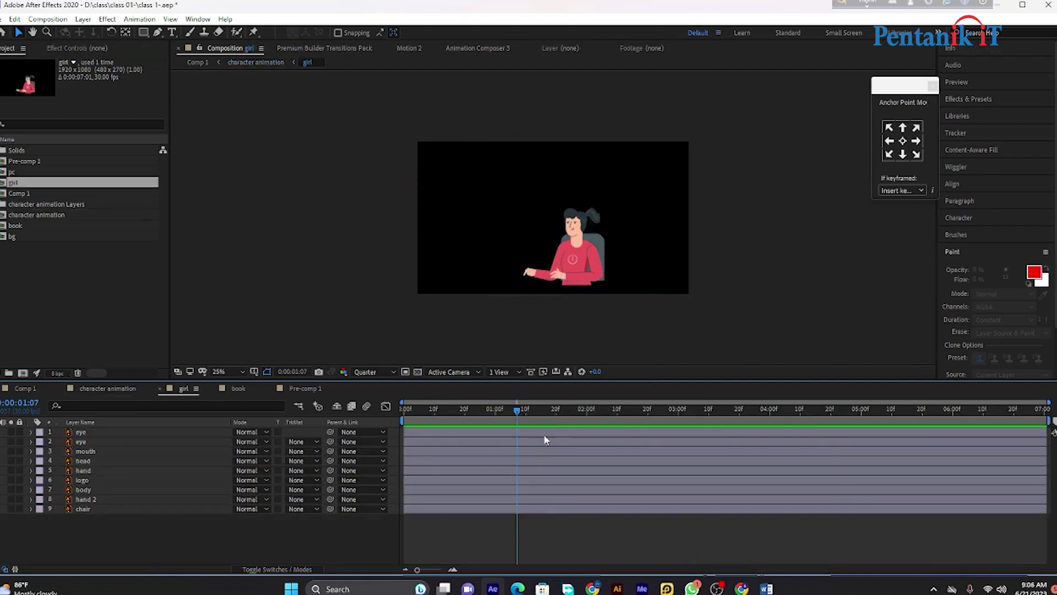
click(554, 281)
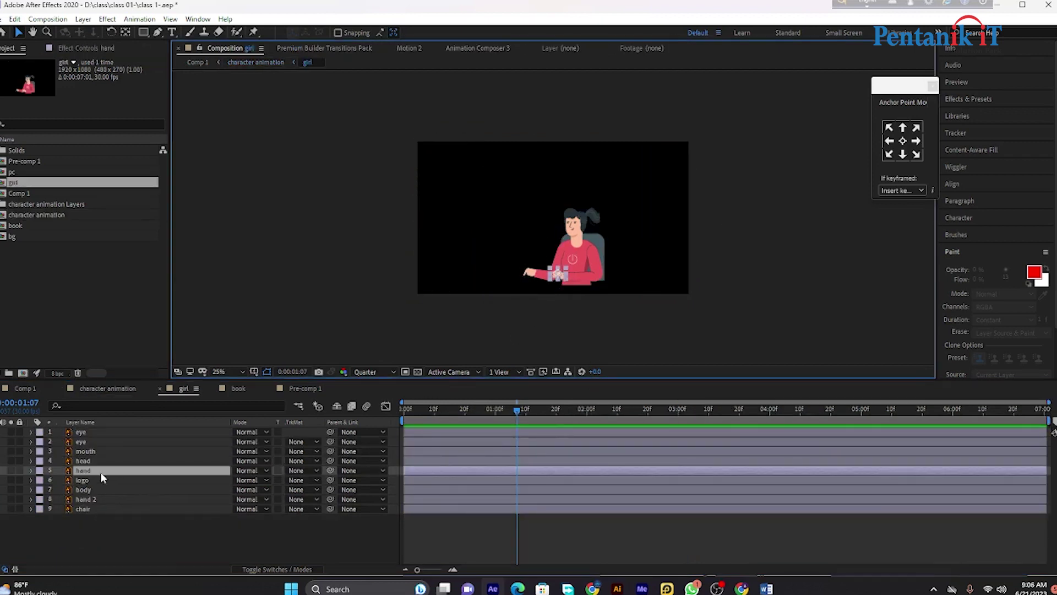
ctrl+click(96, 499)
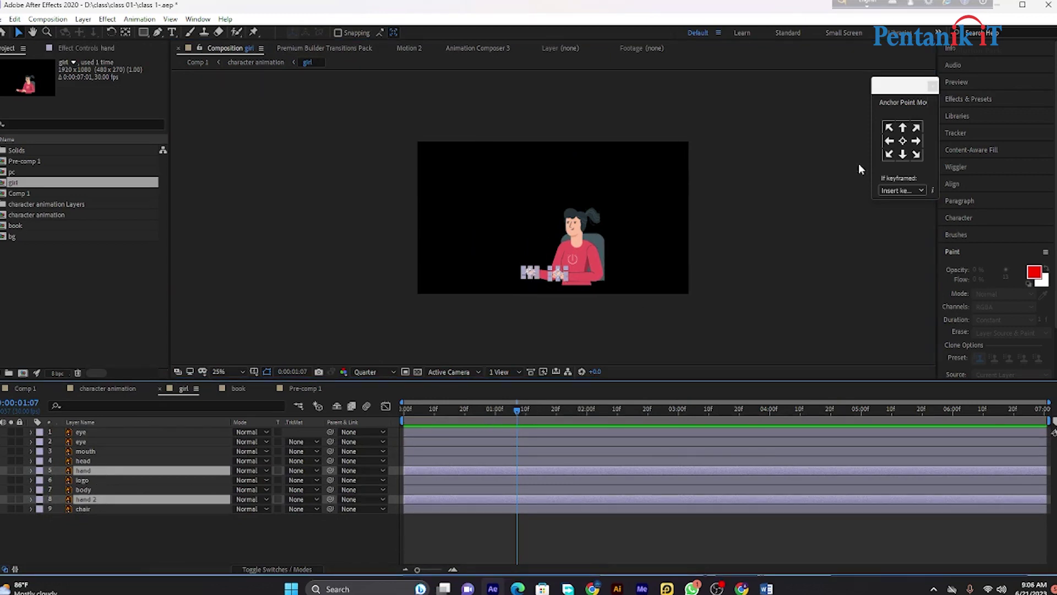
click(916, 155)
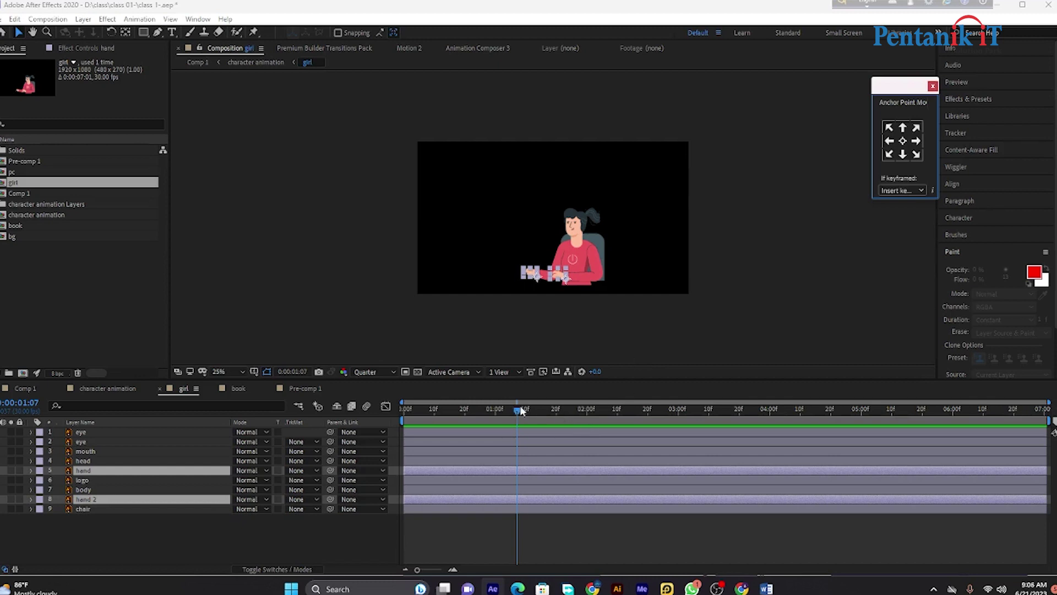
Key Rotation on hand and hand 2 at frames 0, 4 and 9, rotating slightly at frame 4.
drag(520, 410, 430, 433)
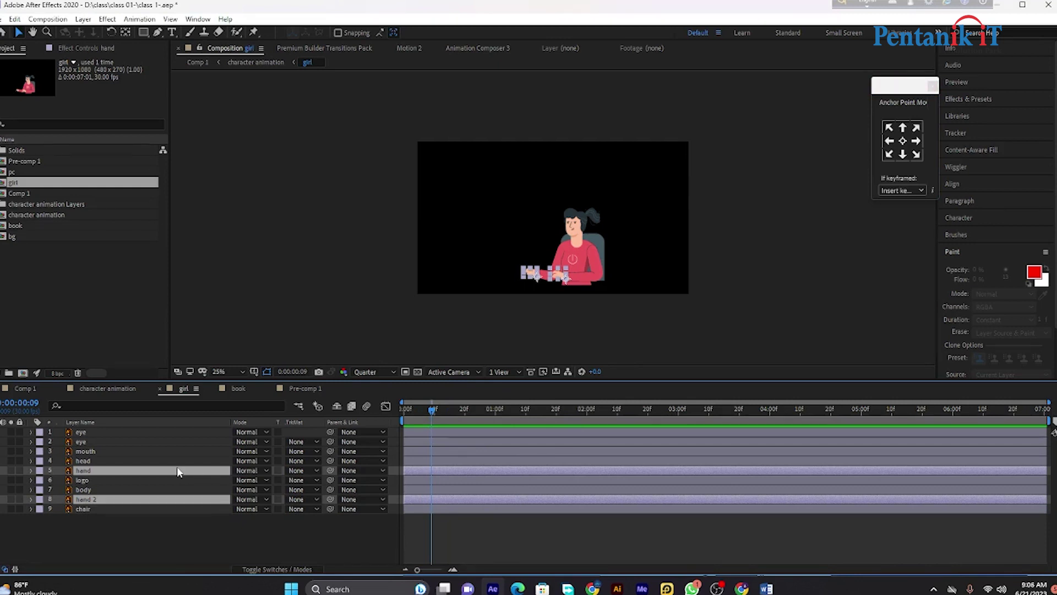
key(r)
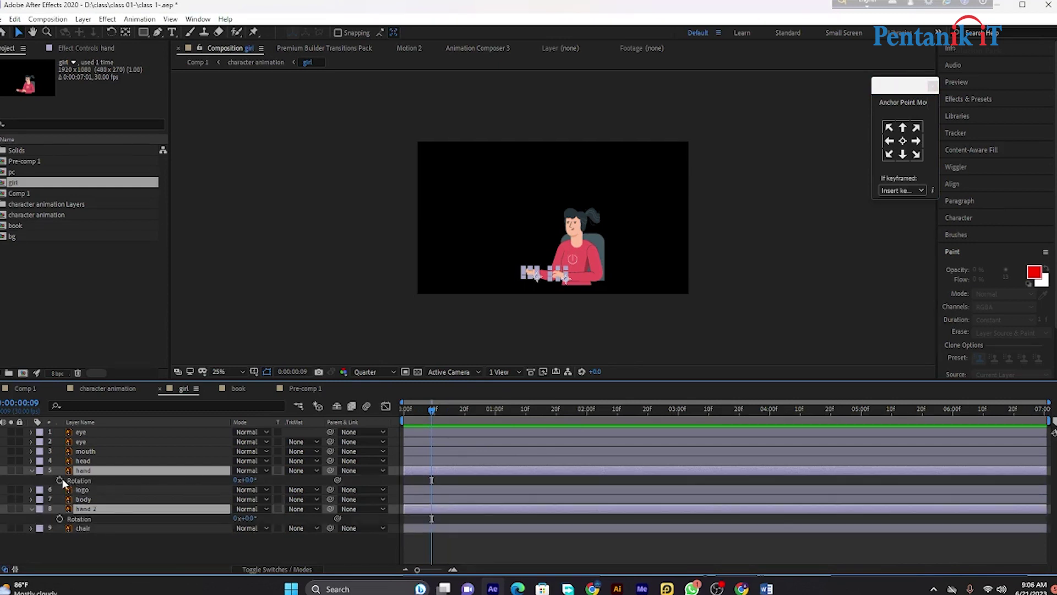
click(60, 480)
drag(433, 414, 404, 421)
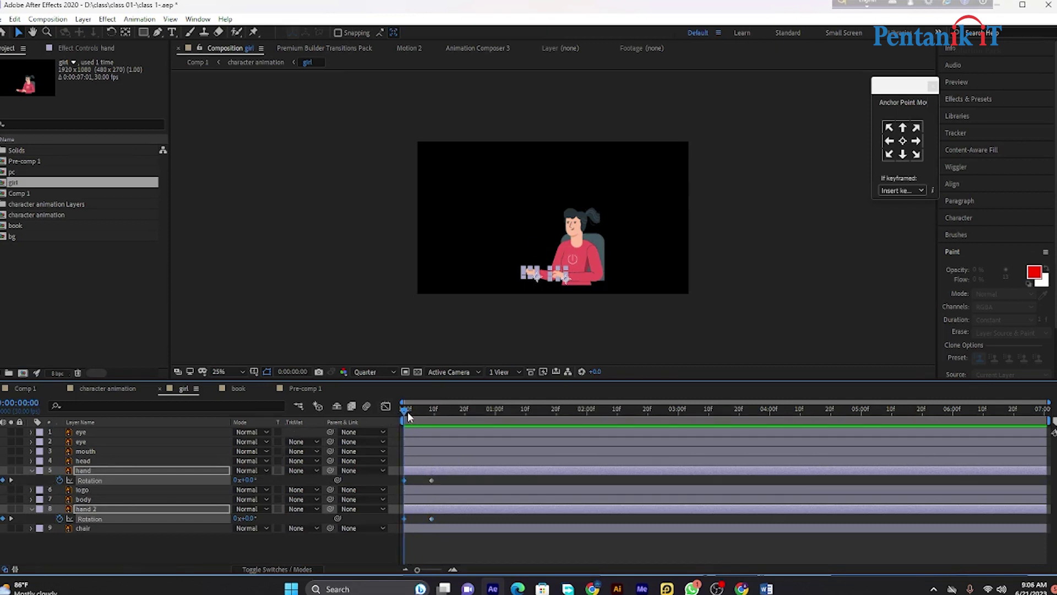
drag(408, 417, 415, 416)
drag(249, 479, 242, 480)
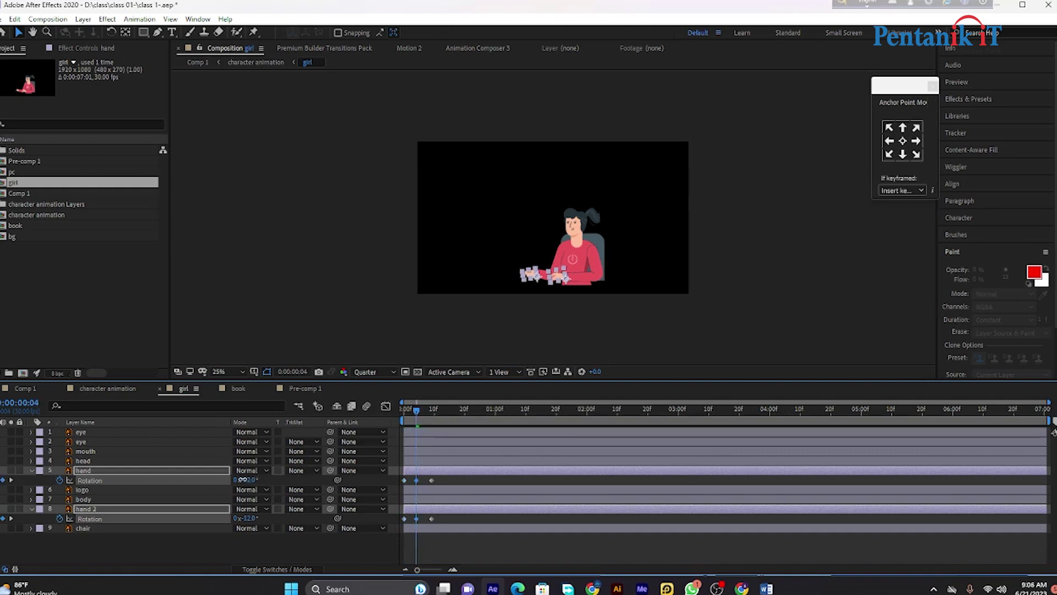
click(531, 342)
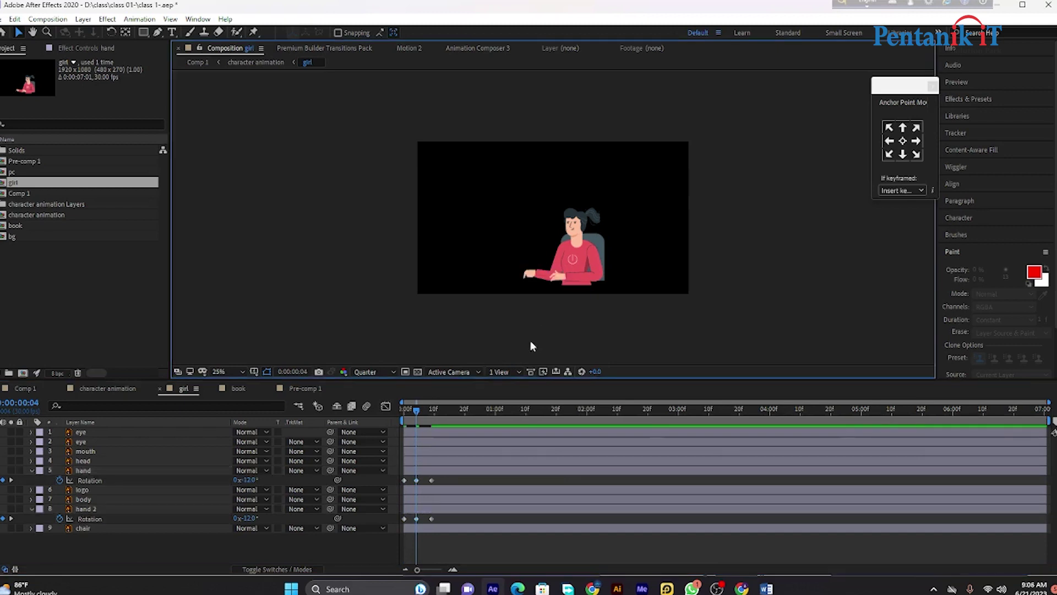
click(400, 410)
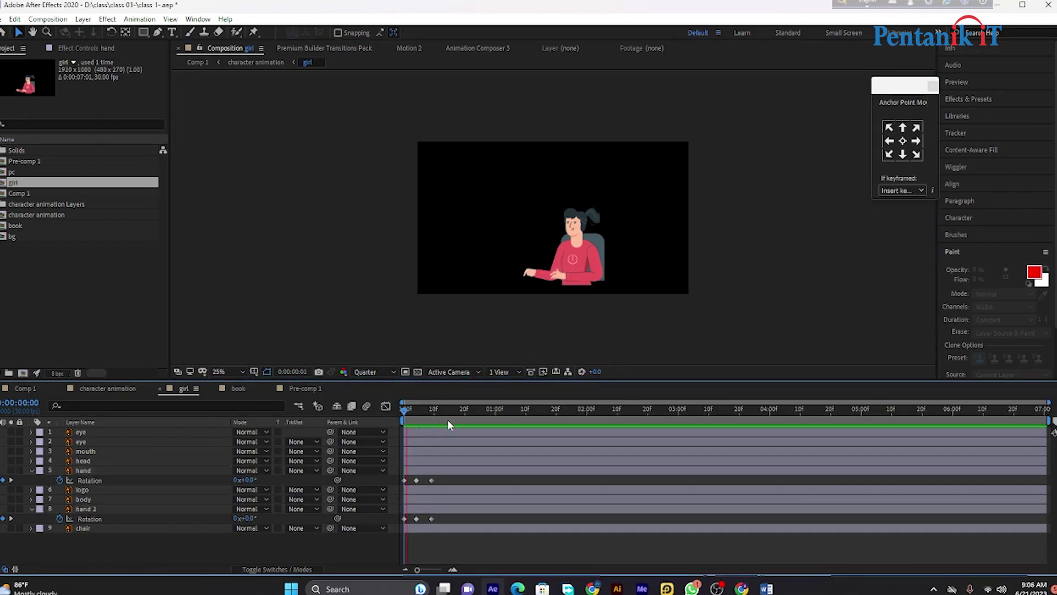
key(space)
Spread the hands' rotation keyframes later, nudging the middle keys one frame later.
click(448, 473)
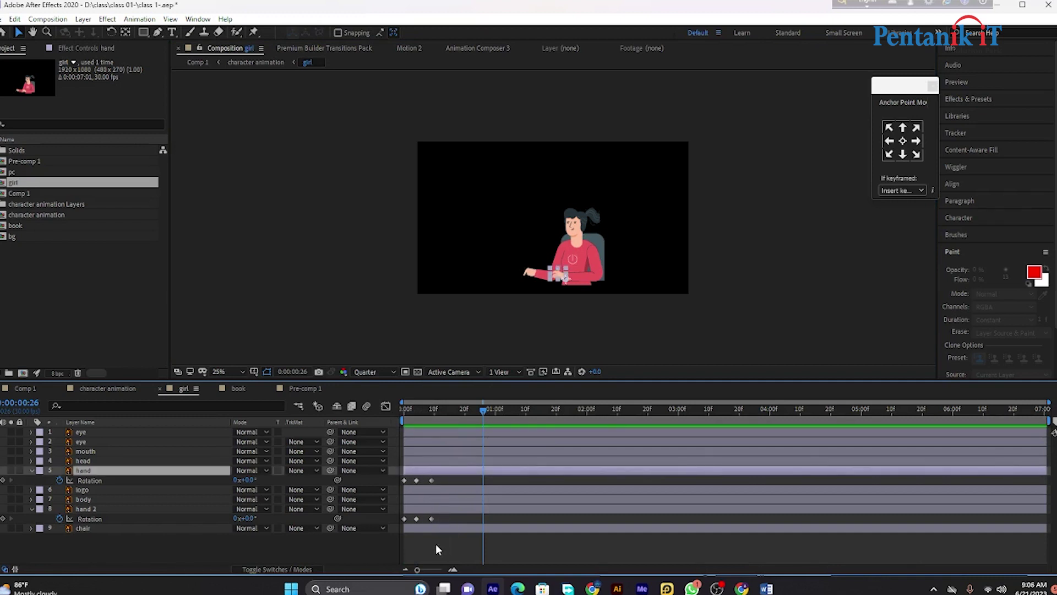
mouse_move(435, 544)
mouse_down()
mouse_move(429, 475)
mouse_move(449, 479)
mouse_up()
mouse_move(414, 544)
mouse_down()
mouse_move(417, 477)
mouse_move(426, 480)
mouse_up()
key(Page_Up)
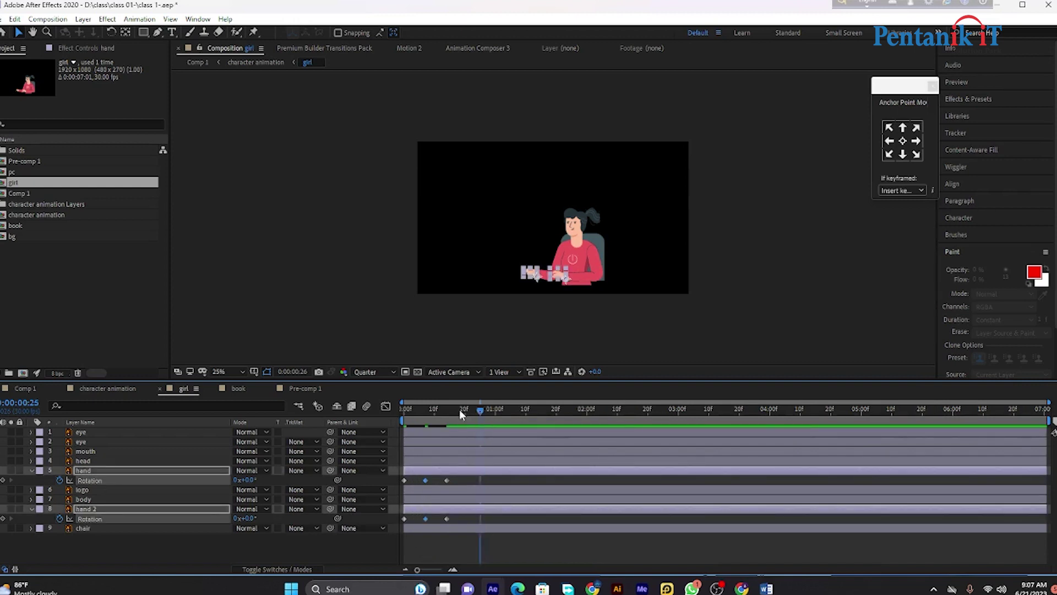
key(space)
Offset the hand and hand 2 rotation animations slightly in time from each other.
drag(488, 508, 491, 509)
click(477, 522)
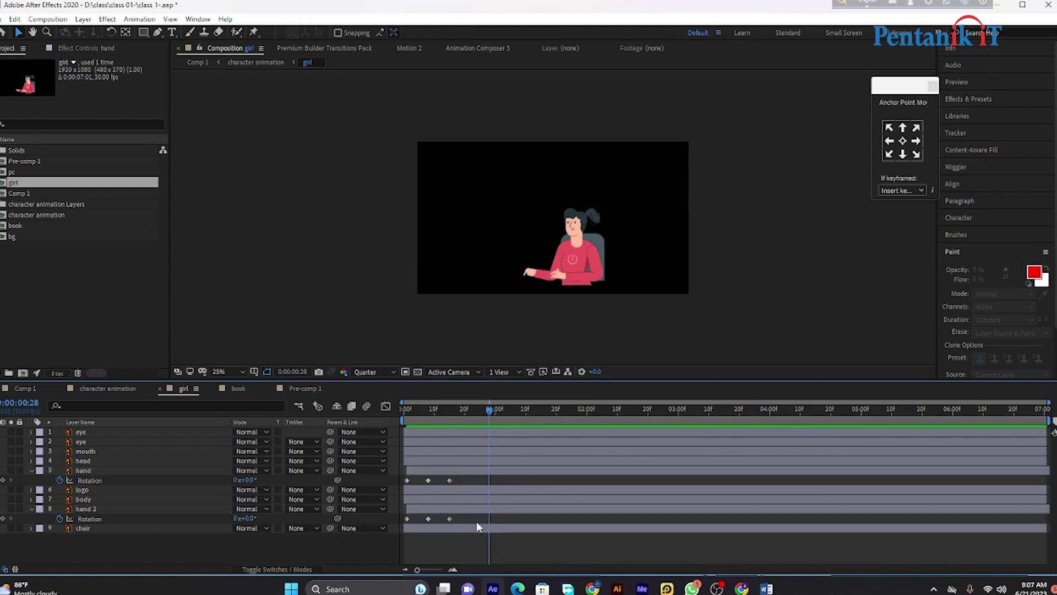
drag(467, 473, 462, 473)
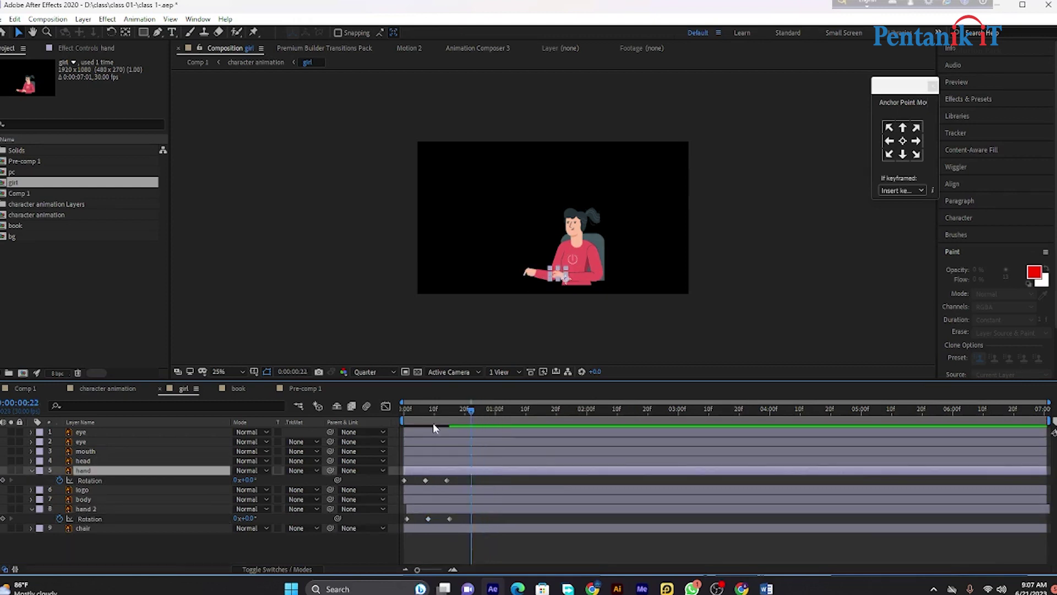
drag(494, 424, 405, 424)
key(space)
click(436, 511)
drag(435, 511, 432, 511)
drag(455, 408, 405, 421)
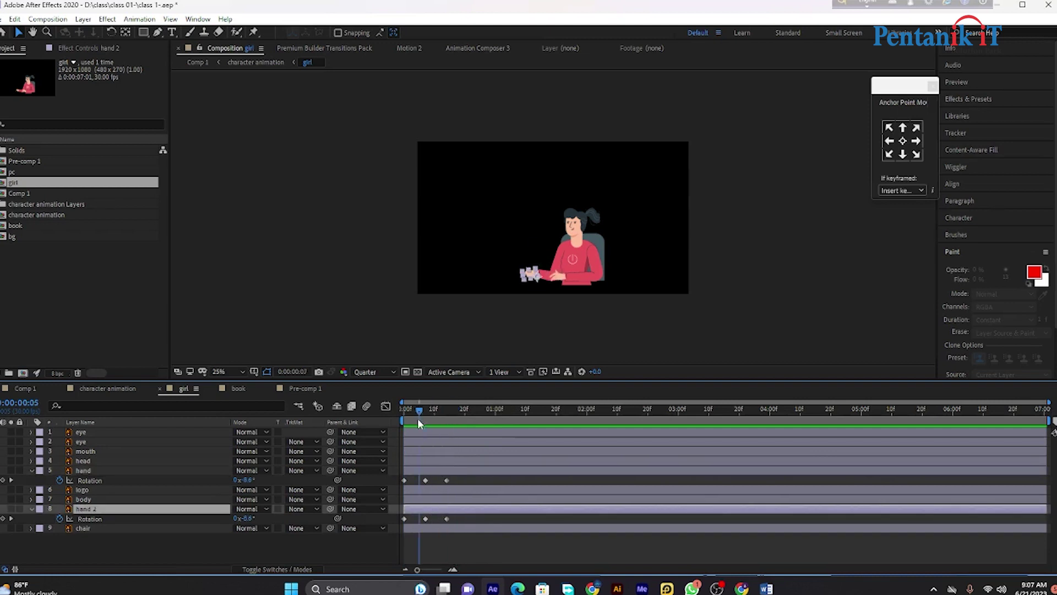
key(space)
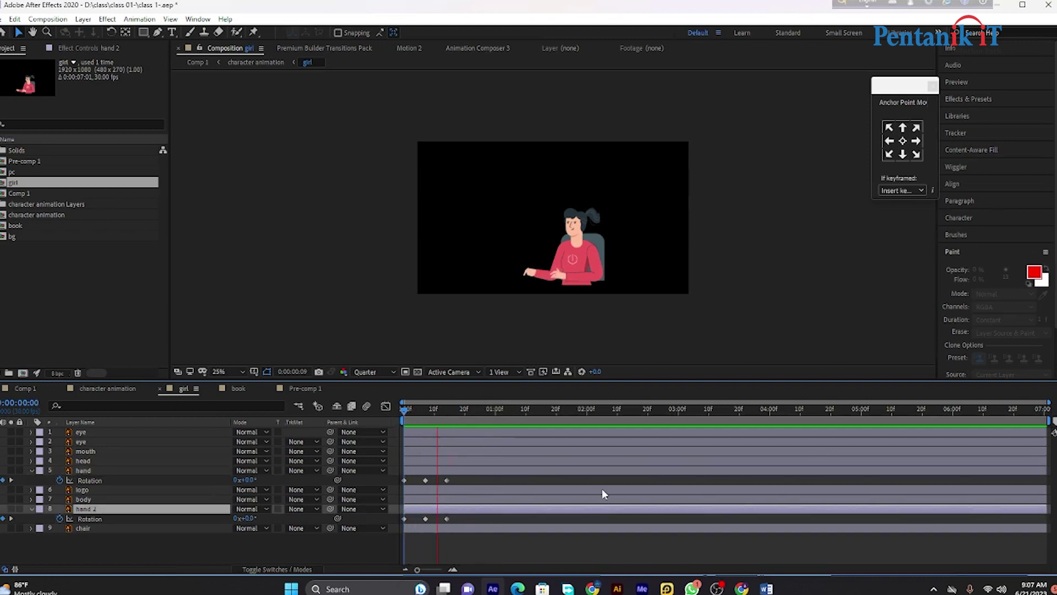
drag(457, 520, 396, 477)
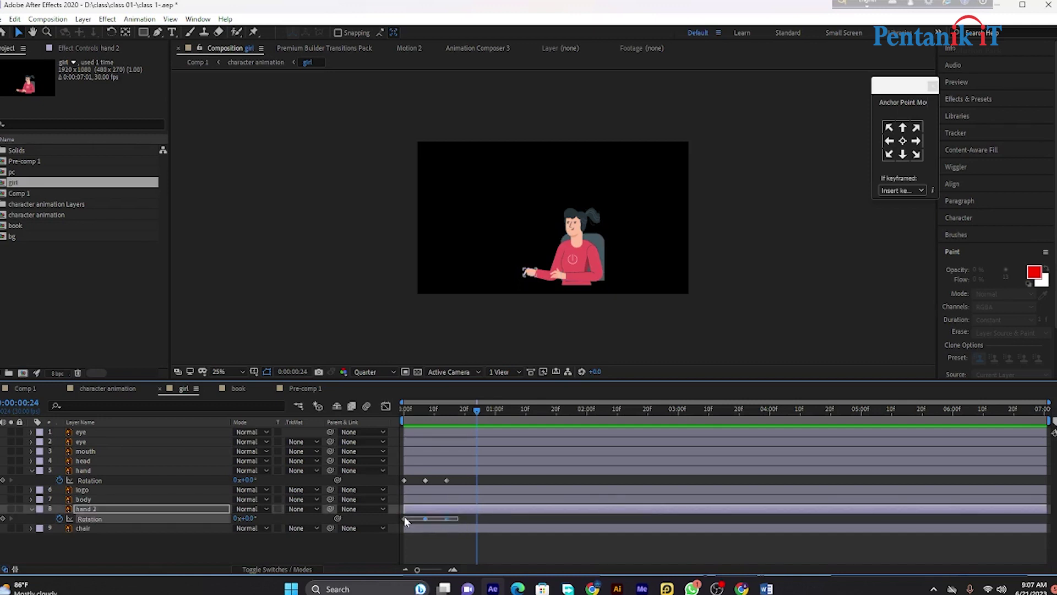
Apply Easy Ease to both hands' Rotation keyframes and check the curve in the Graph Editor.
right_click(447, 480)
mouse_move(567, 472)
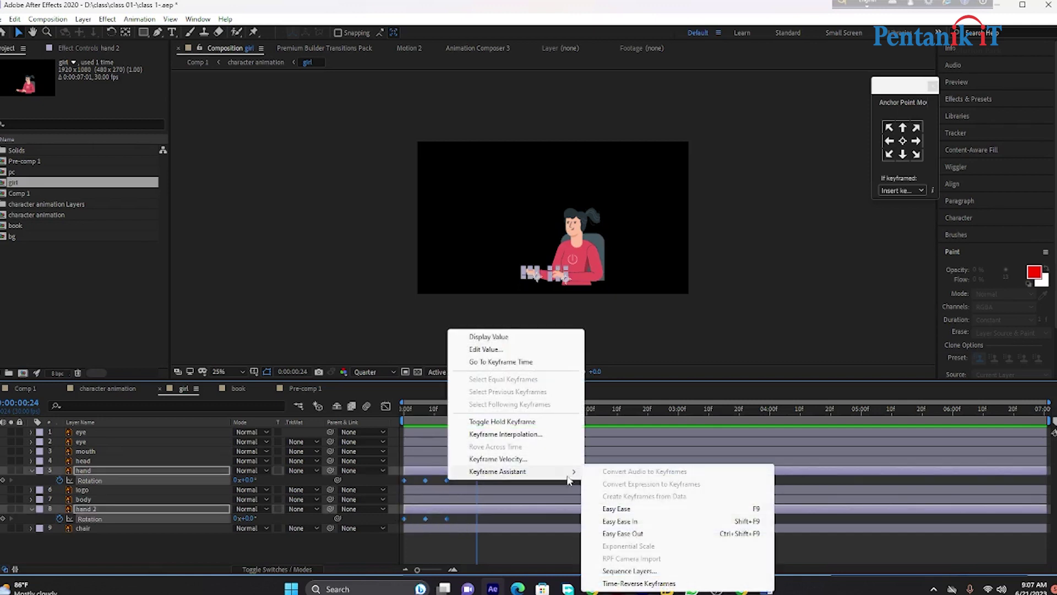
click(611, 509)
click(386, 406)
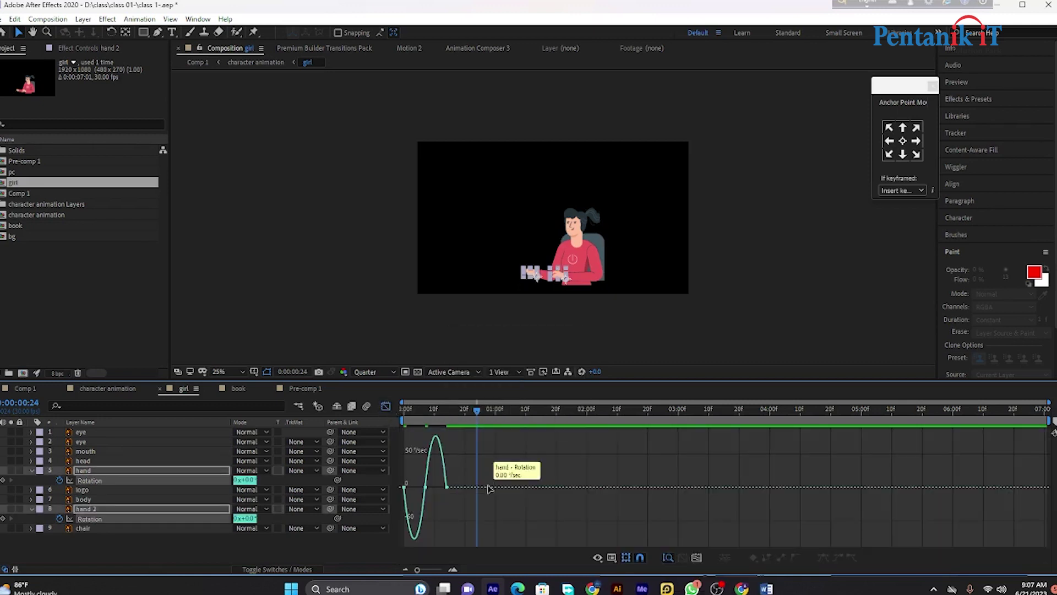
mouse_move(450, 502)
mouse_down()
mouse_move(405, 462)
mouse_move(440, 486)
mouse_up()
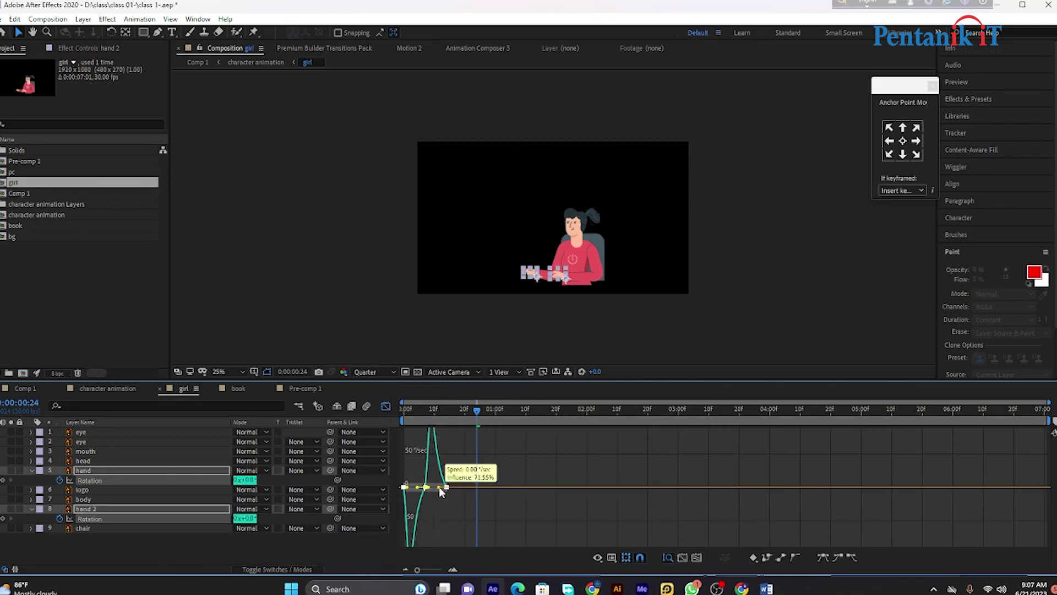
click(384, 407)
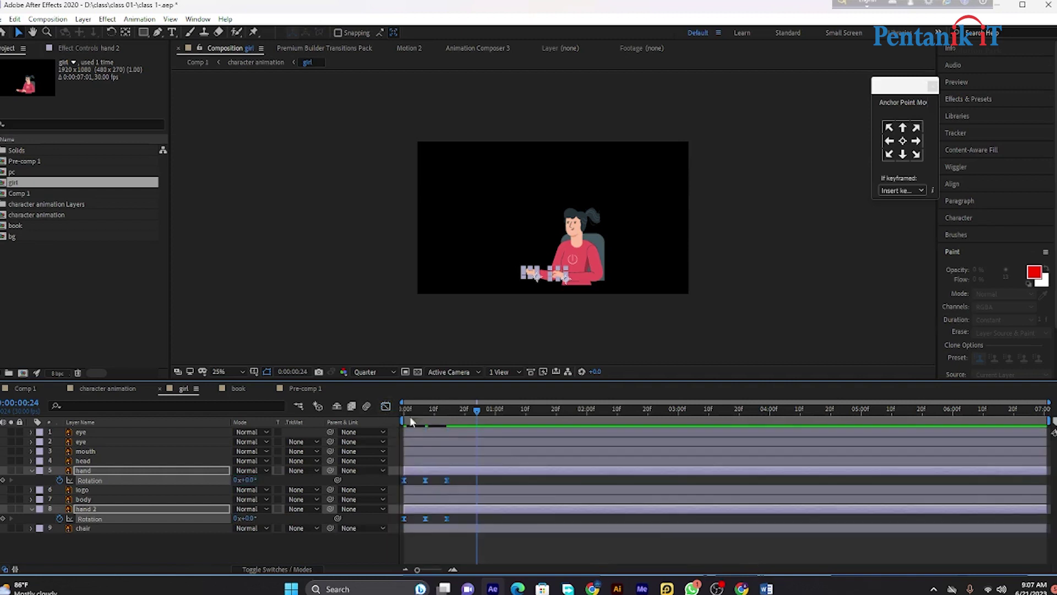
key(space)
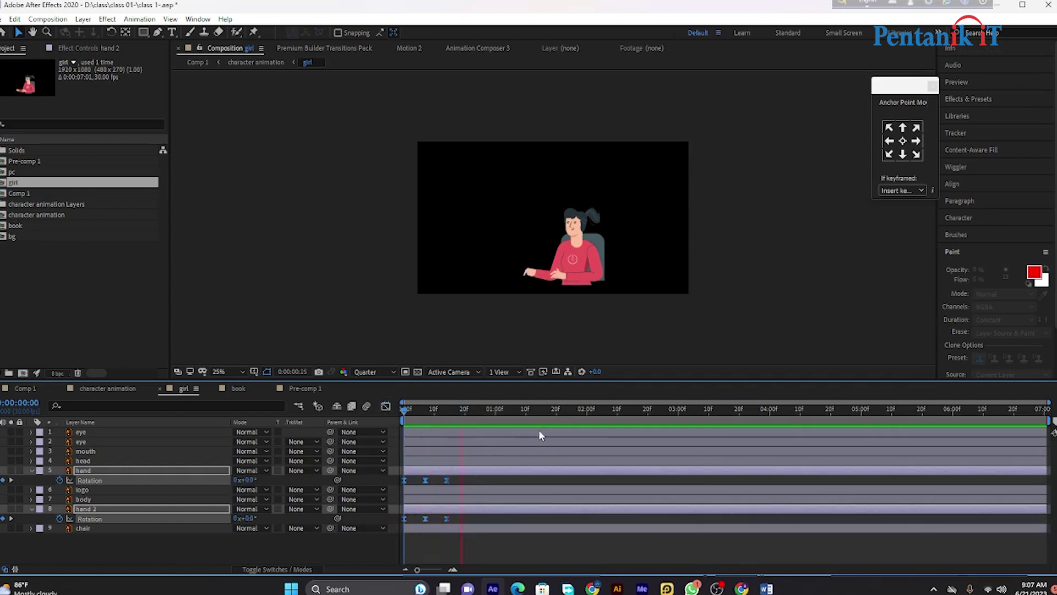
key(space)
click(467, 482)
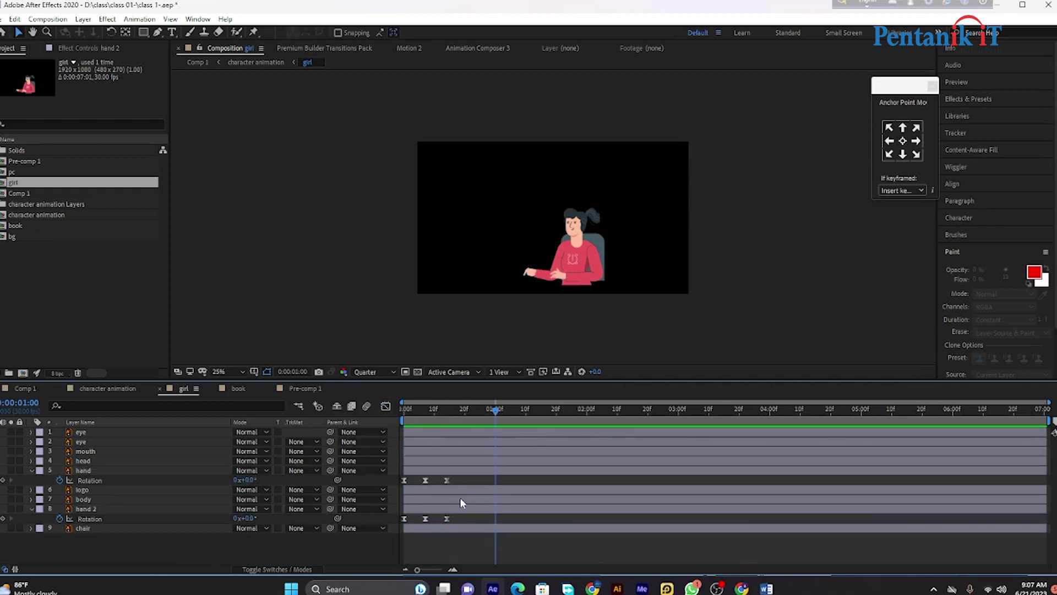
click(456, 526)
Nudge the middle rotation keys later and delay hand 2's motion by a few frames.
mouse_move(460, 523)
mouse_down()
mouse_move(444, 477)
mouse_move(454, 480)
mouse_move(424, 521)
mouse_up()
drag(427, 480, 431, 480)
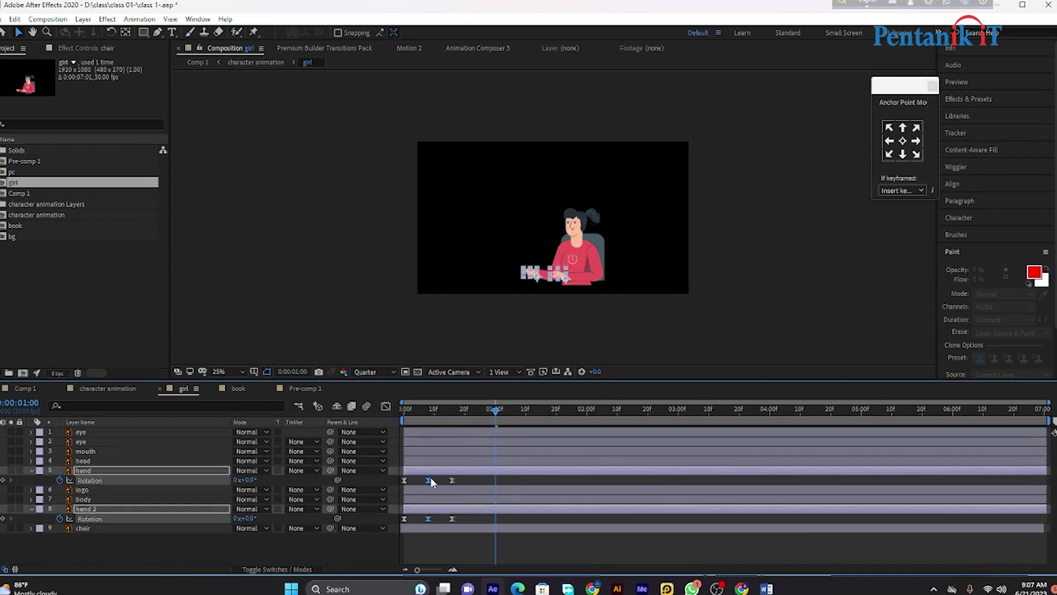
key(Home)
key(space)
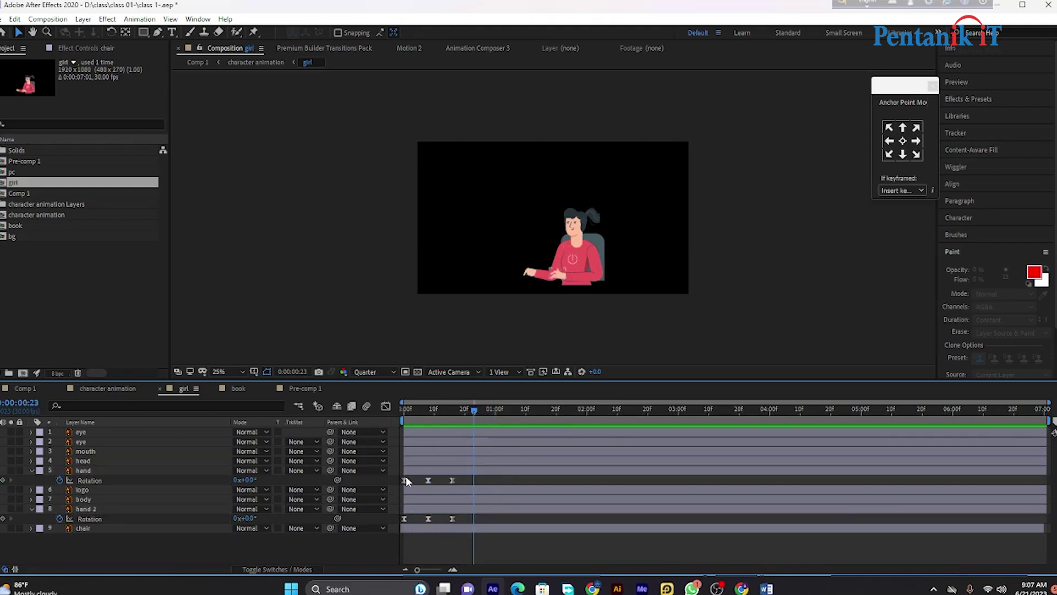
drag(407, 508, 417, 508)
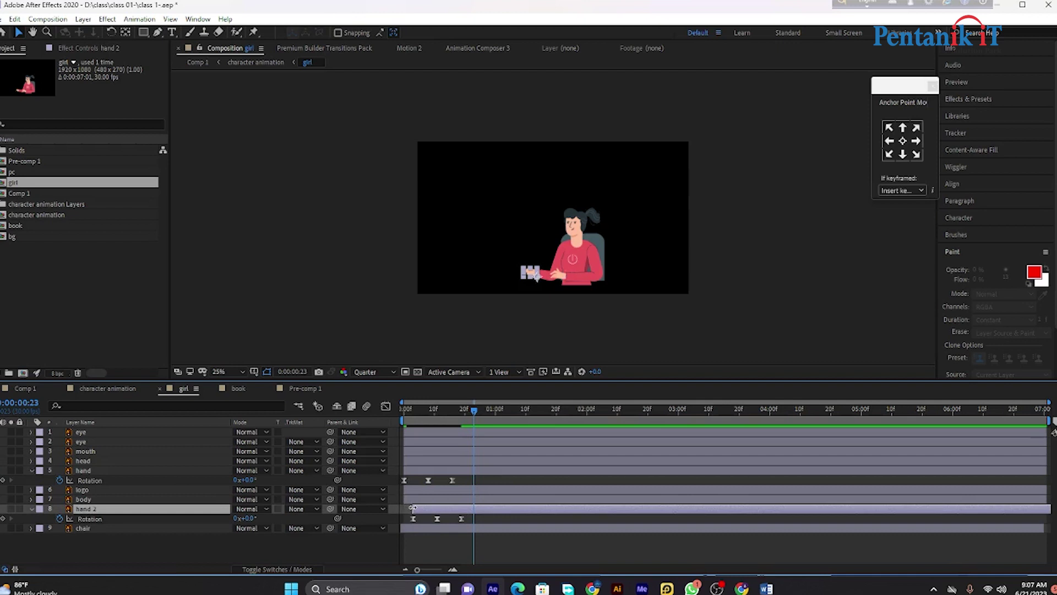
key(space)
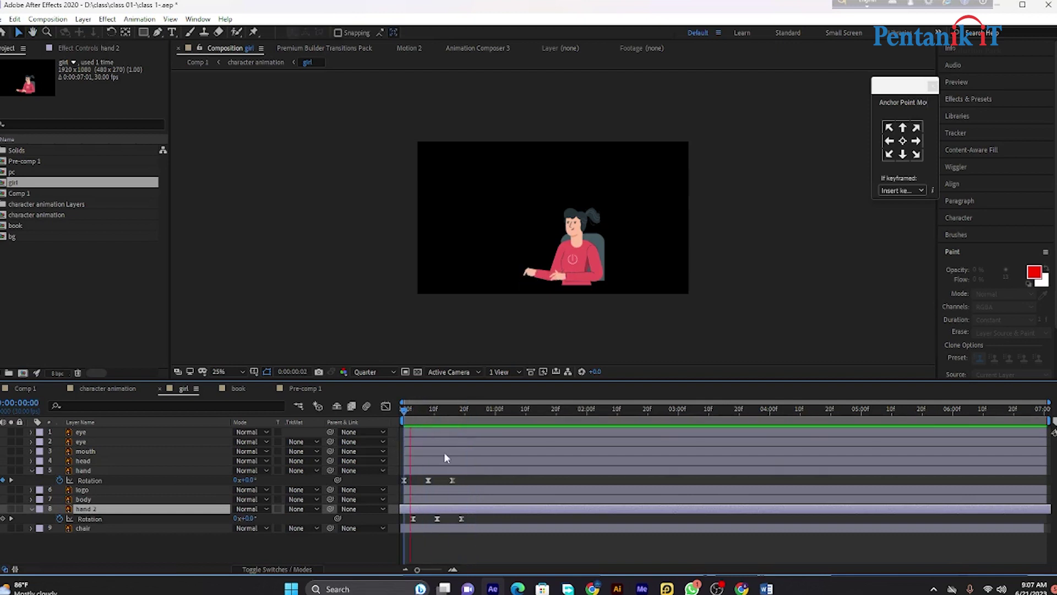
Repeat hand 2's three rotation keyframes at 1:07 and 2:05.
drag(477, 516, 402, 518)
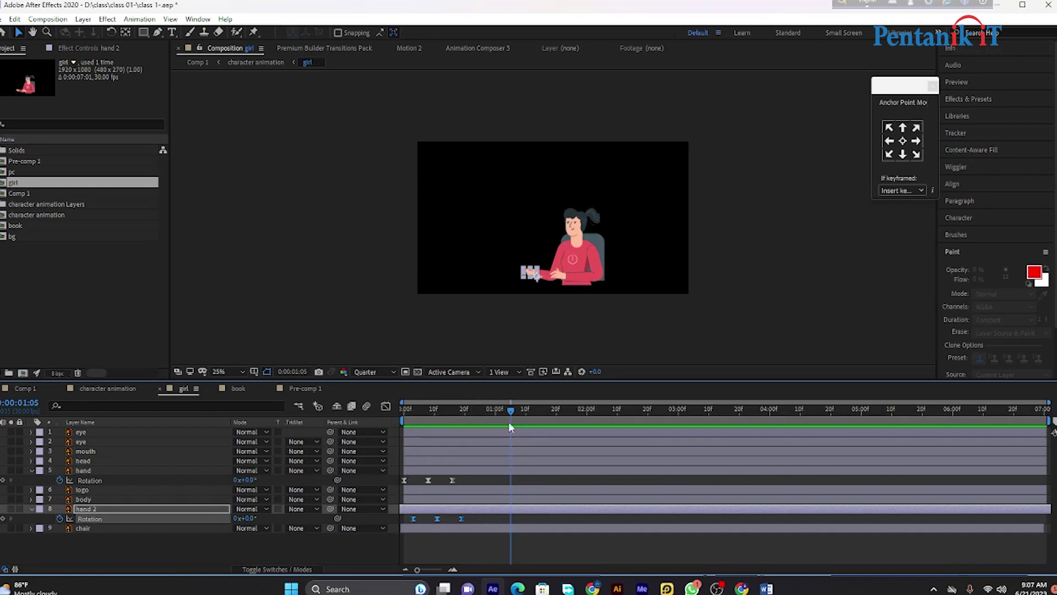
key(ctrl+c)
key(ctrl+v)
drag(518, 413, 981, 422)
key(ctrl+v)
key(ctrl+v)
key(ctrl+v)
key(ctrl+v)
key(ctrl+v)
click(876, 410)
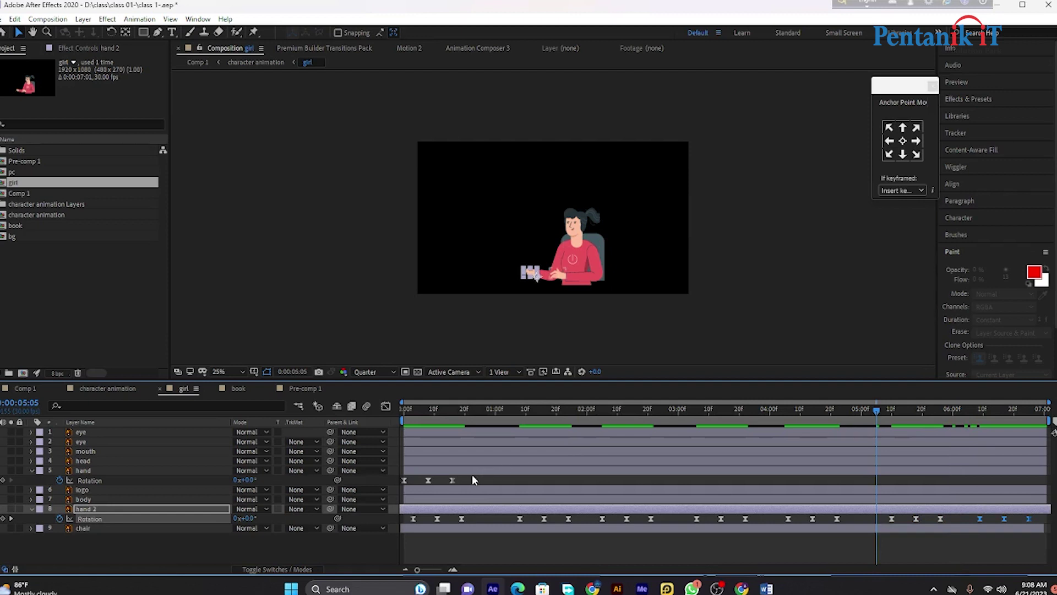
Repeat the hand layer's rotation keyframes from 1:01 onward across the comp, then preview.
drag(471, 476, 400, 485)
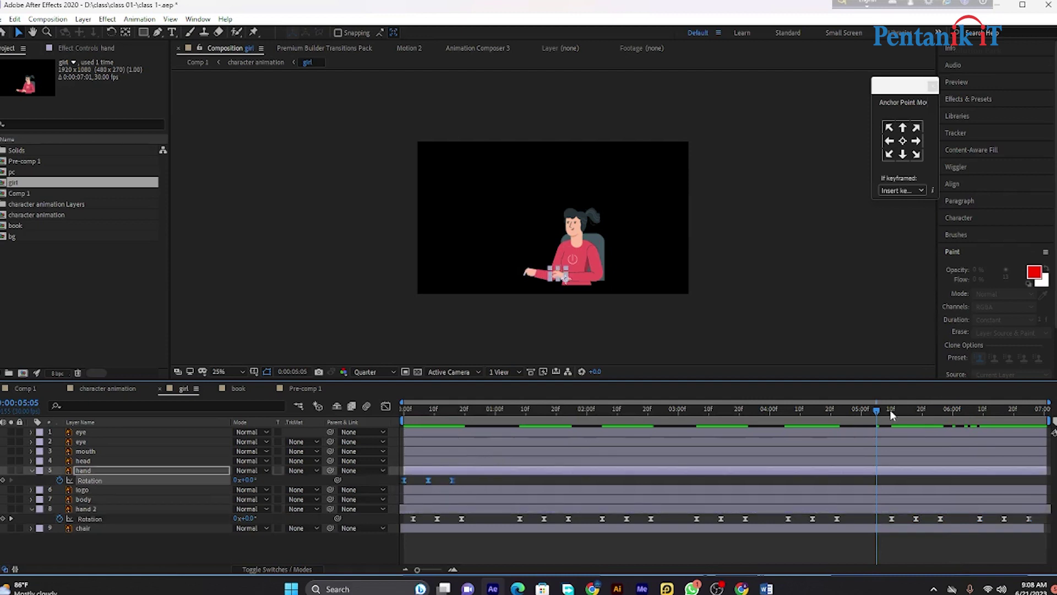
drag(892, 414, 500, 462)
key(ctrl+v)
drag(500, 416, 984, 422)
key(ctrl+v)
key(ctrl+v)
key(ctrl+v)
key(ctrl+v)
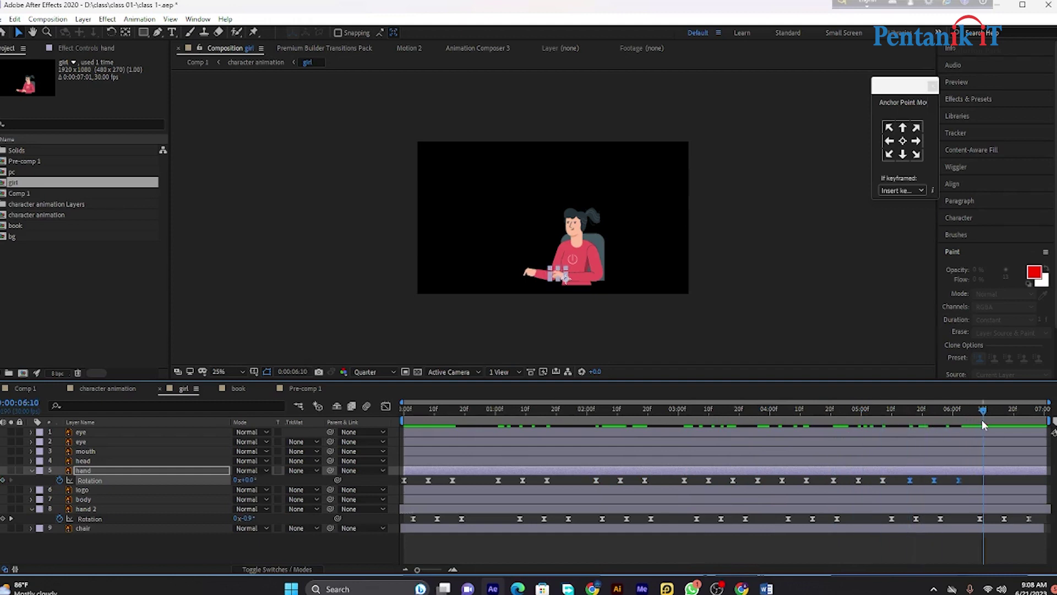
key(ctrl+v)
click(404, 427)
key(space)
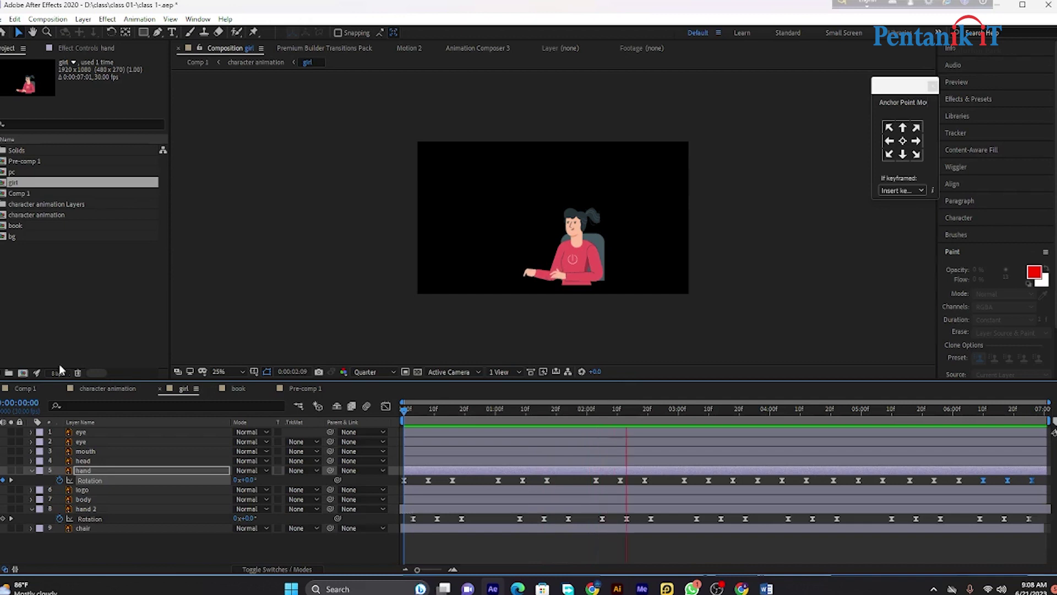
Preview the full typing scene in Comp 1, then switch to Pre-comp 1.
key(space)
click(20, 391)
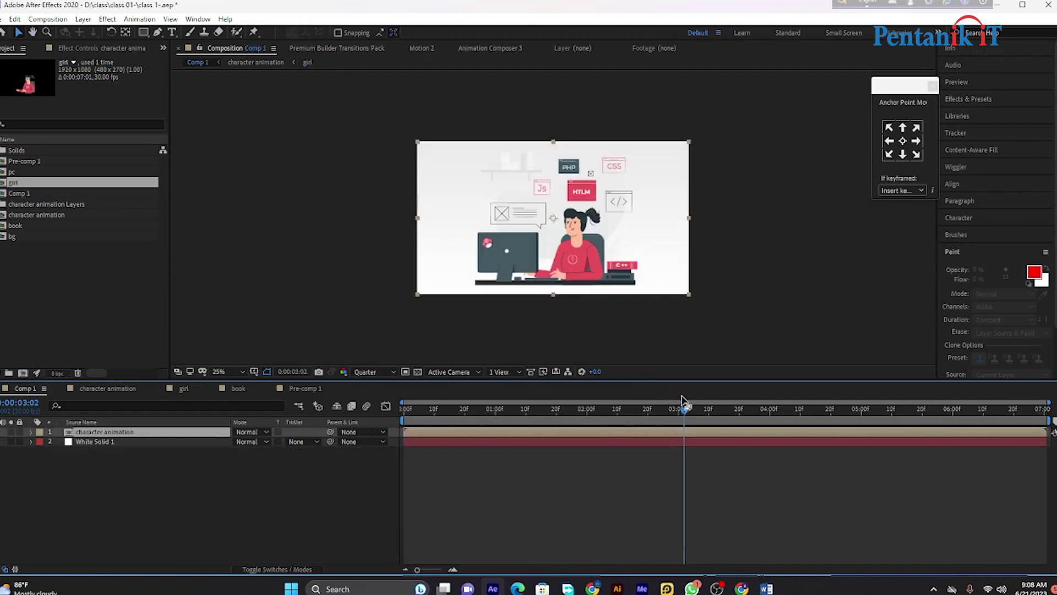
drag(683, 408, 405, 409)
key(space)
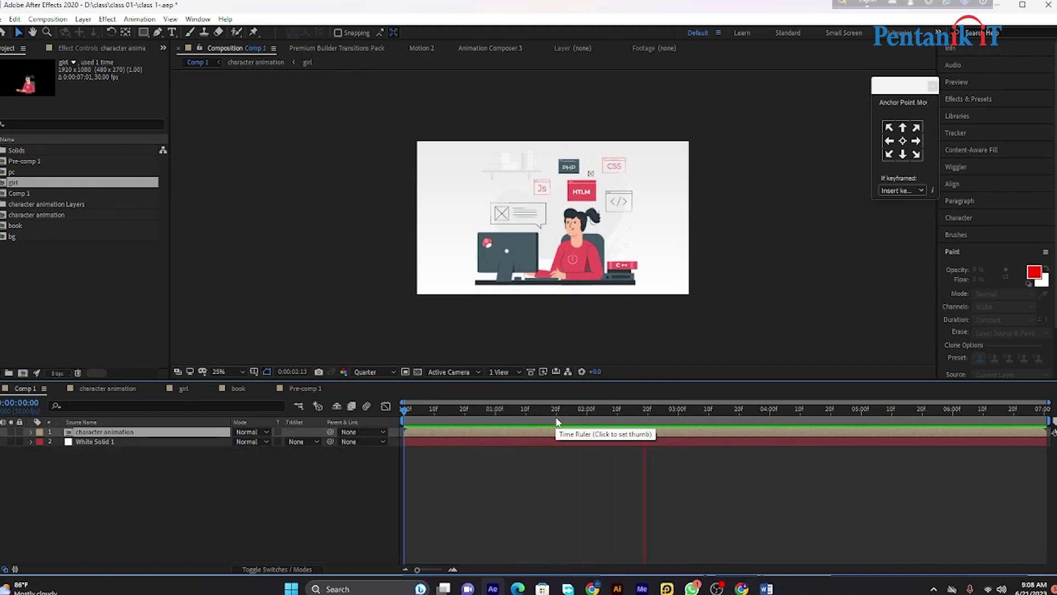
key(space)
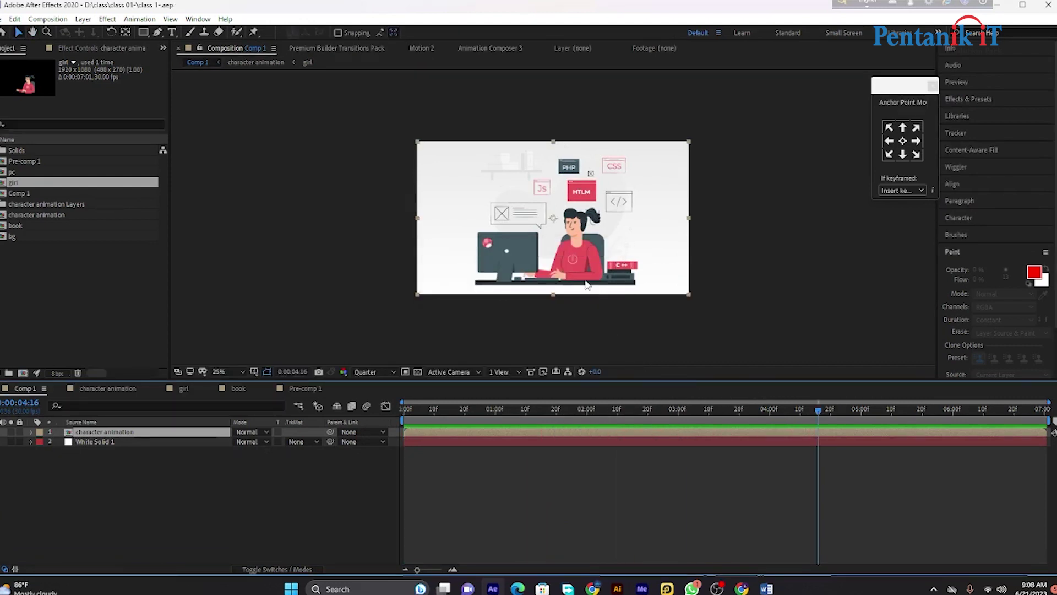
click(298, 389)
In the girl comp, select both eye layers and start Scale keyframes on them.
click(179, 389)
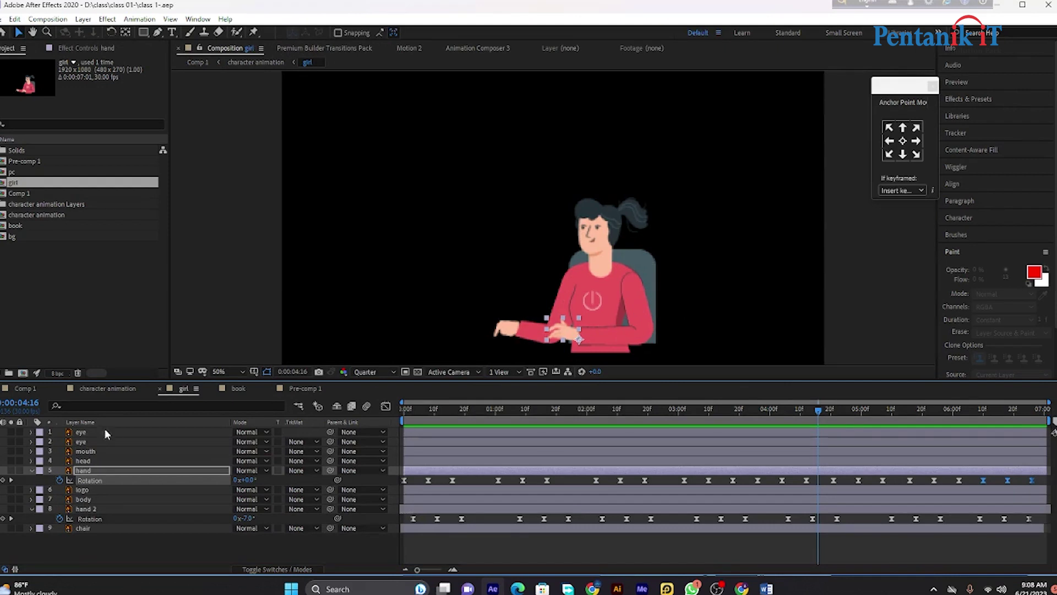
click(83, 442)
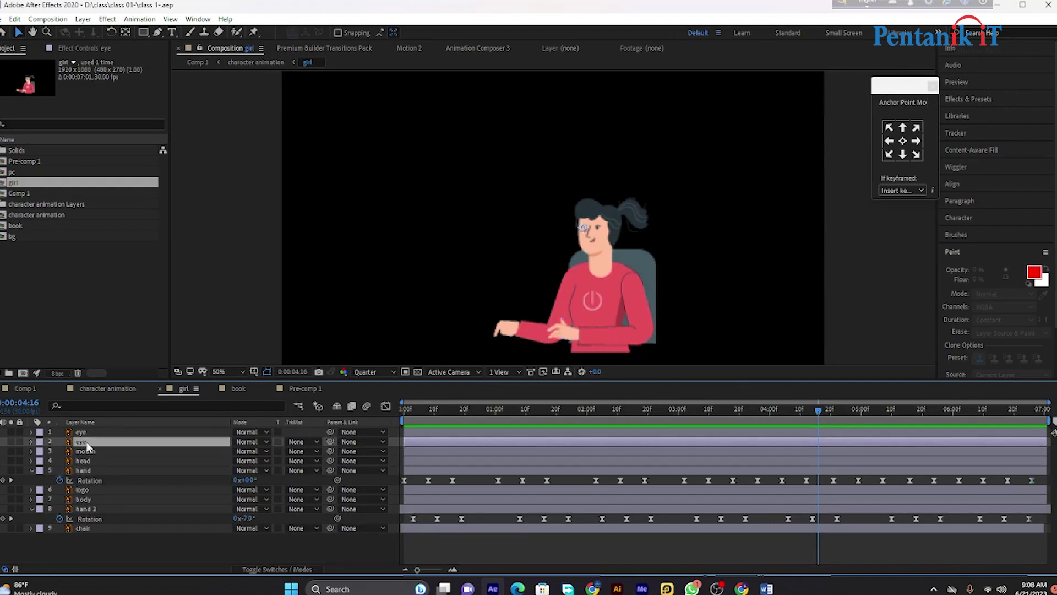
shift+click(97, 433)
key(space)
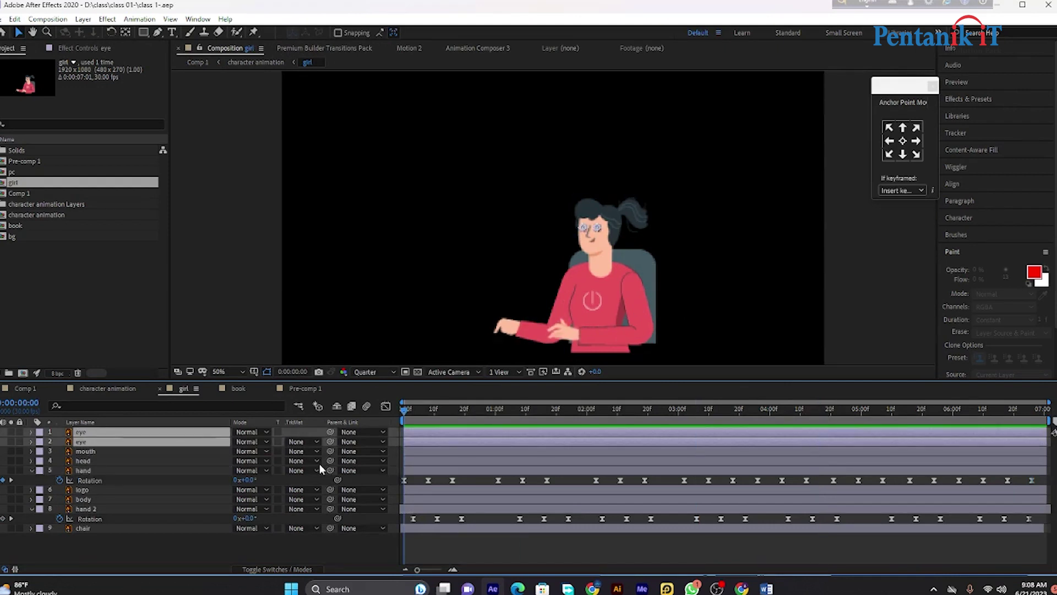
key(space)
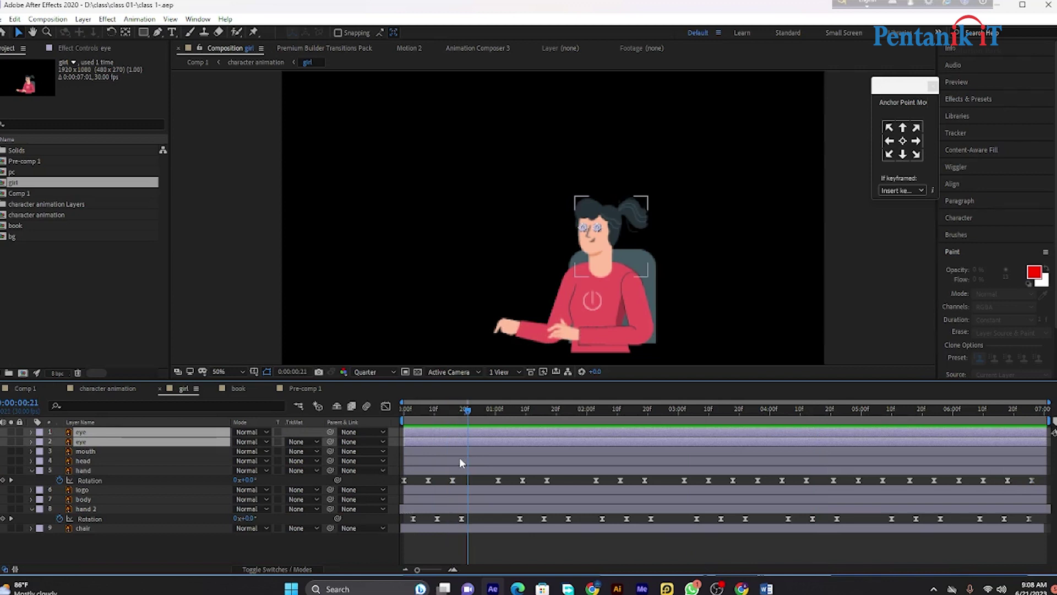
key(s)
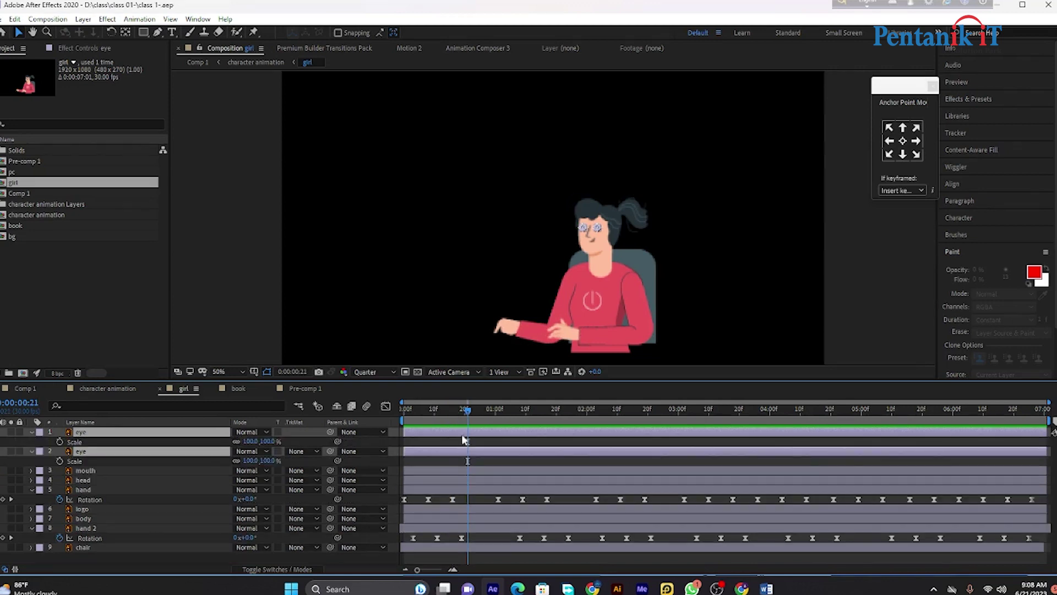
mouse_move(469, 418)
mouse_down()
mouse_move(496, 416)
mouse_move(465, 413)
mouse_up()
click(59, 441)
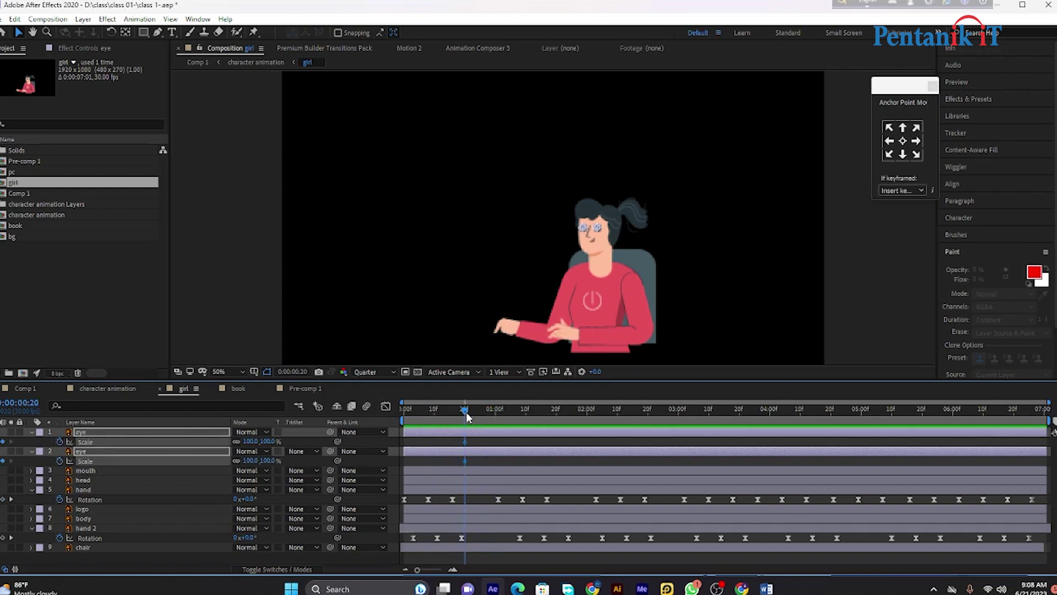
At frame 11, unlink the eyes' Scale and set their height to 0%.
click(421, 409)
key(space)
key(space)
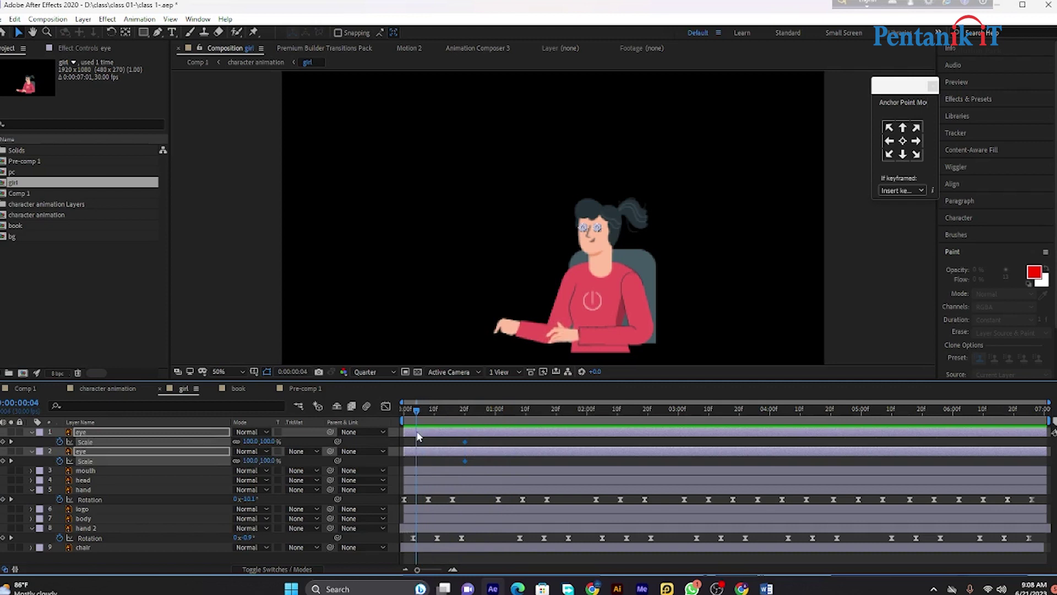
drag(420, 435, 411, 431)
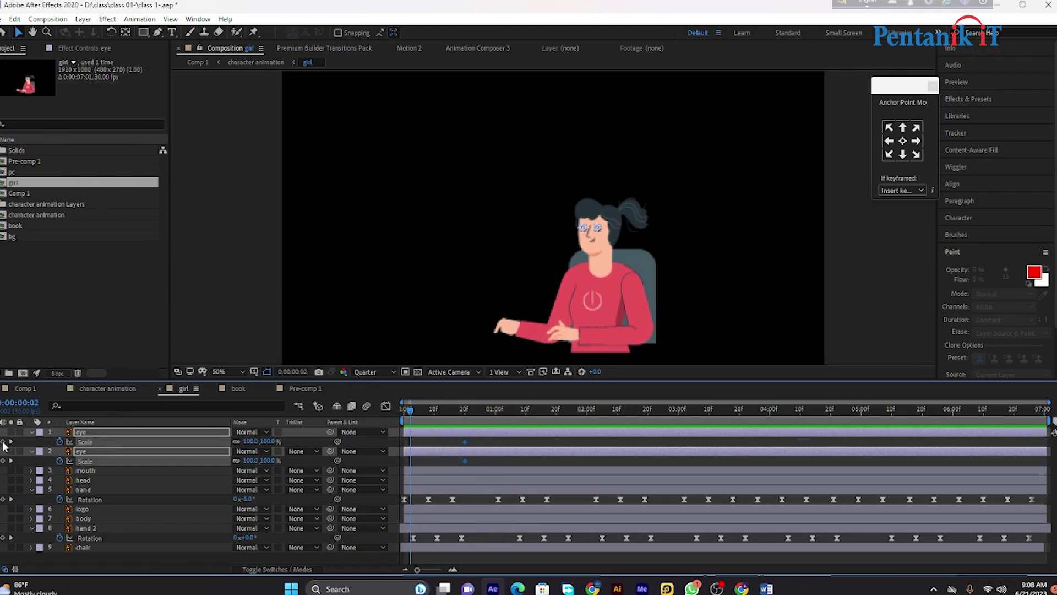
click(427, 409)
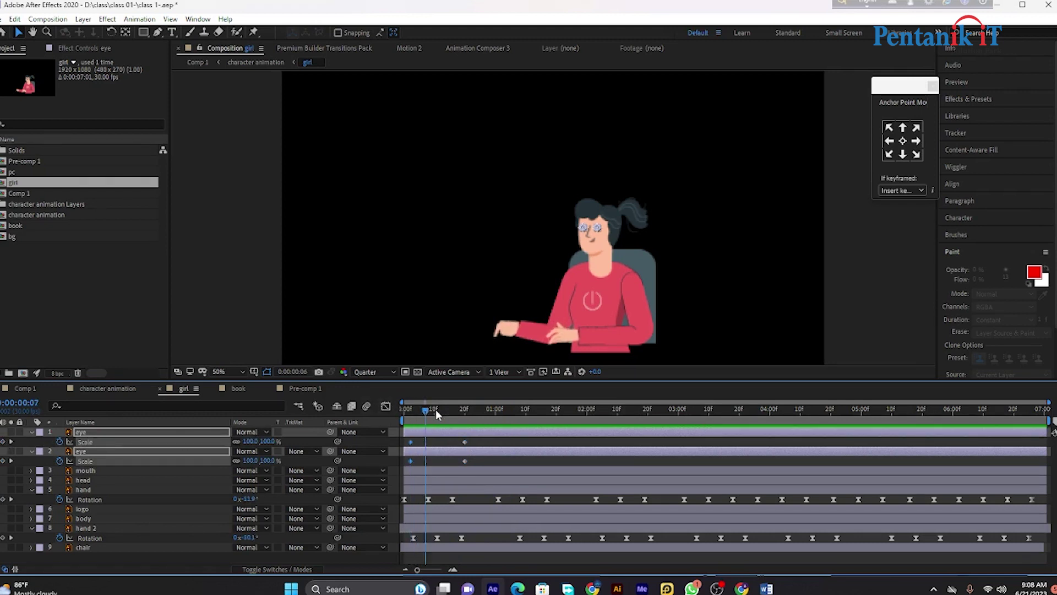
click(438, 410)
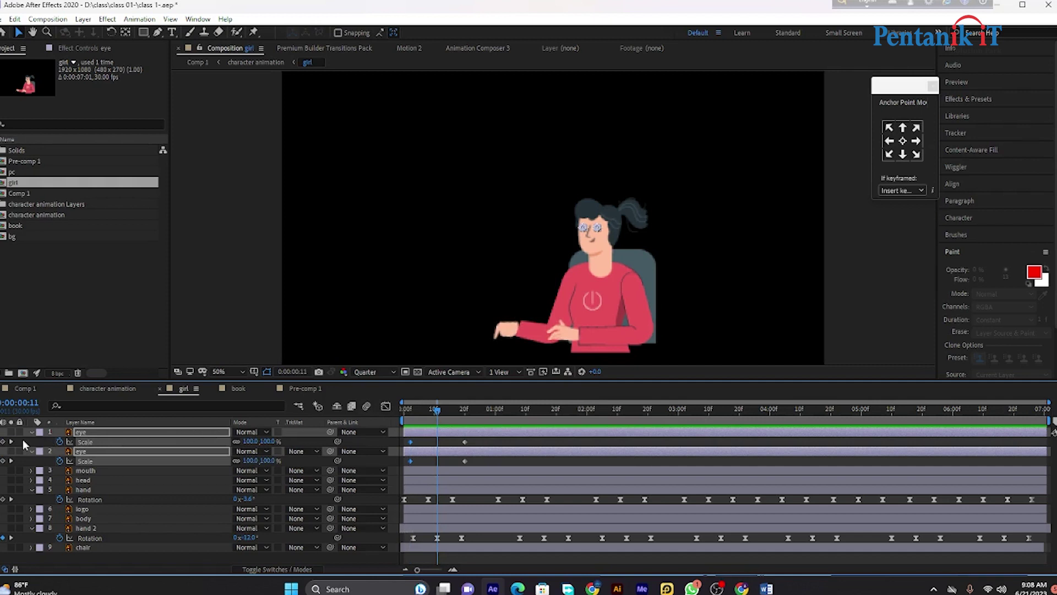
click(4, 441)
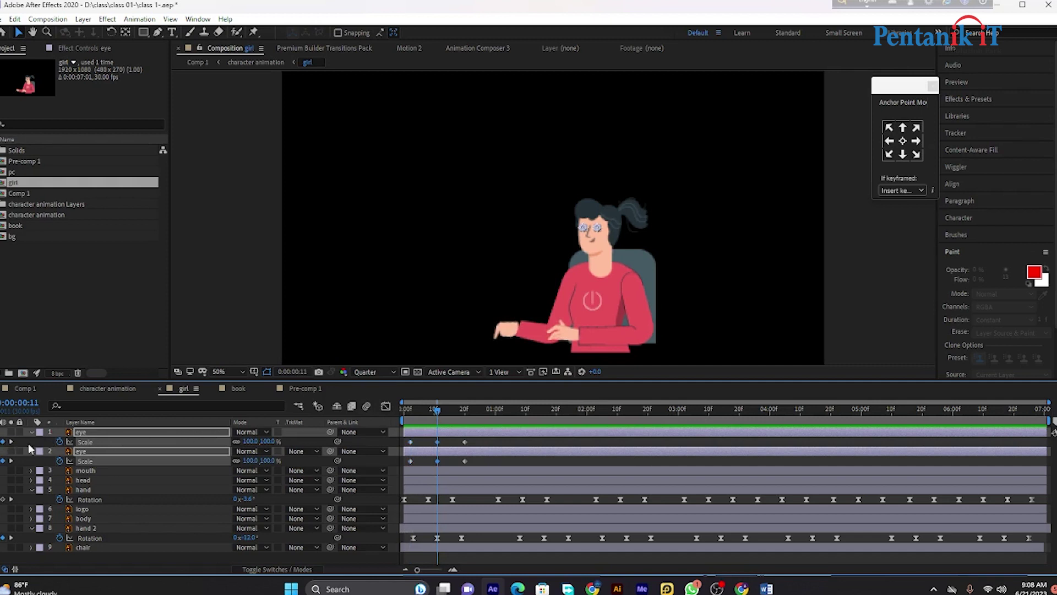
click(235, 442)
click(268, 441)
text(0)
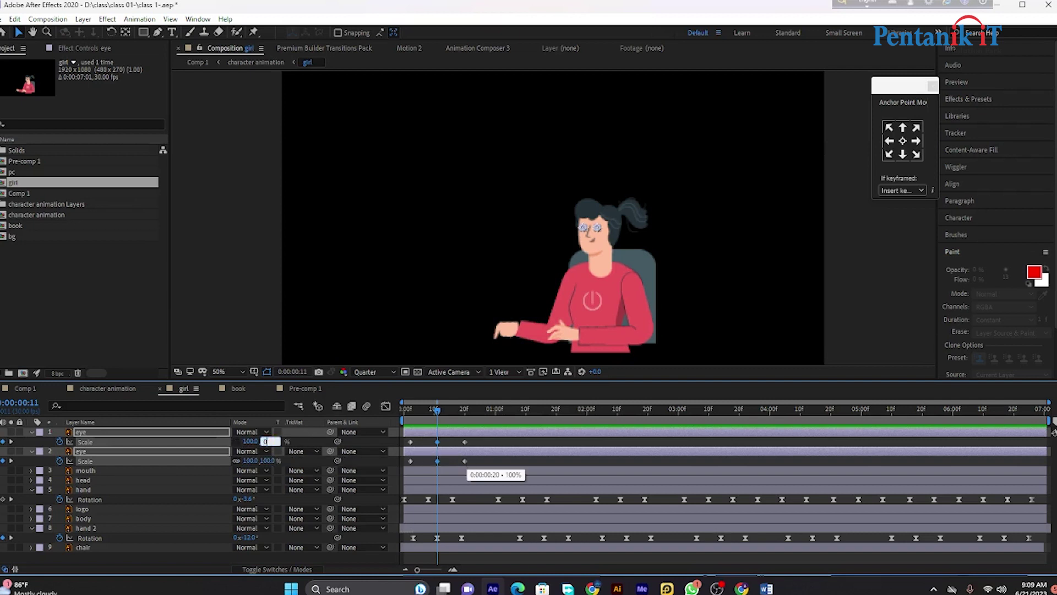
click(495, 460)
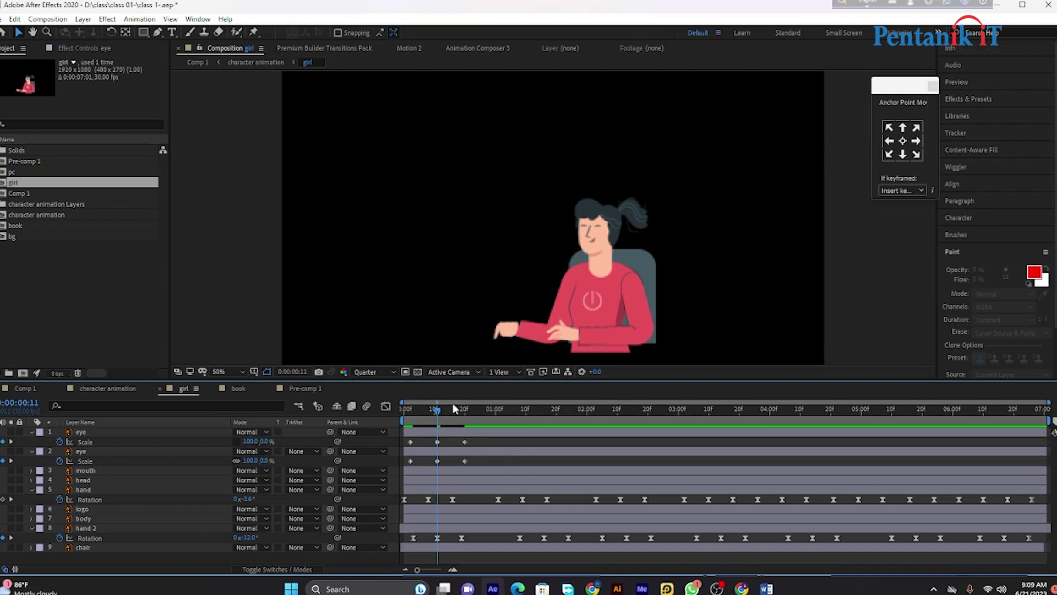
Preview the blink and step through its frames to check it.
key(Home)
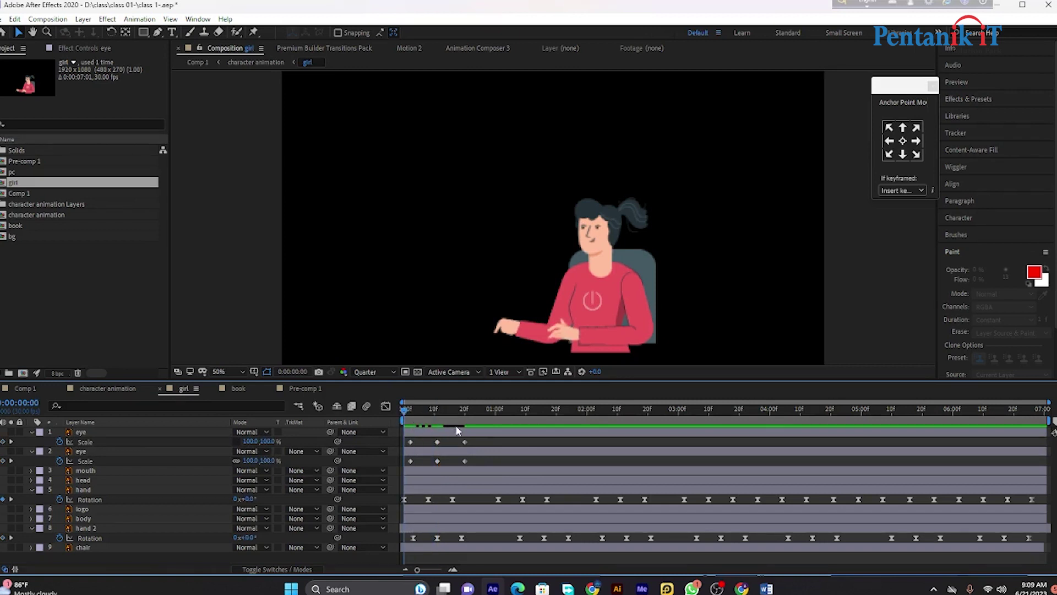
key(space)
drag(497, 415, 446, 423)
click(468, 428)
shift+click(482, 451)
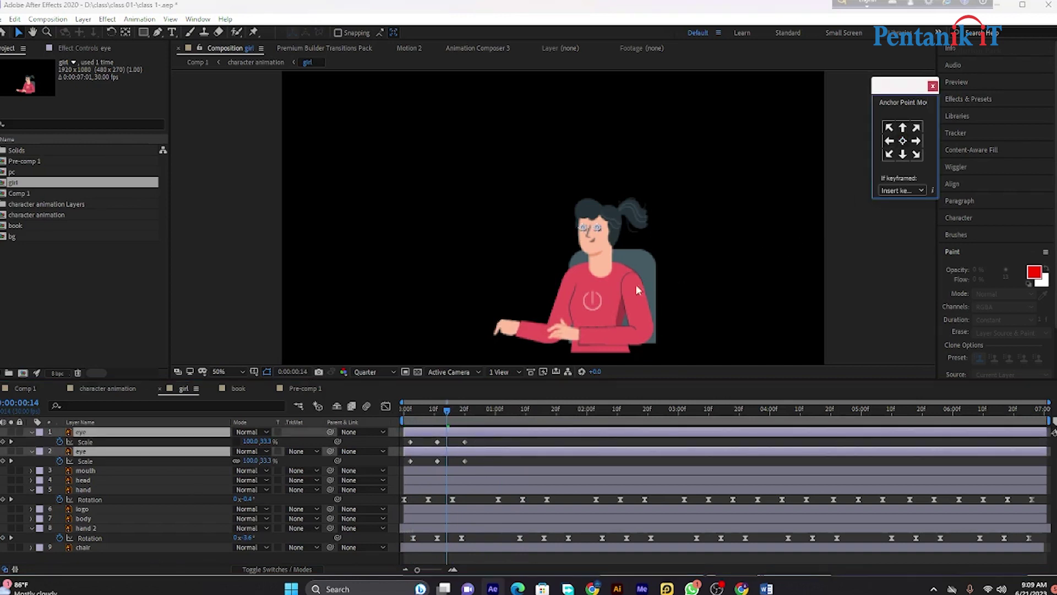
click(405, 410)
click(180, 308)
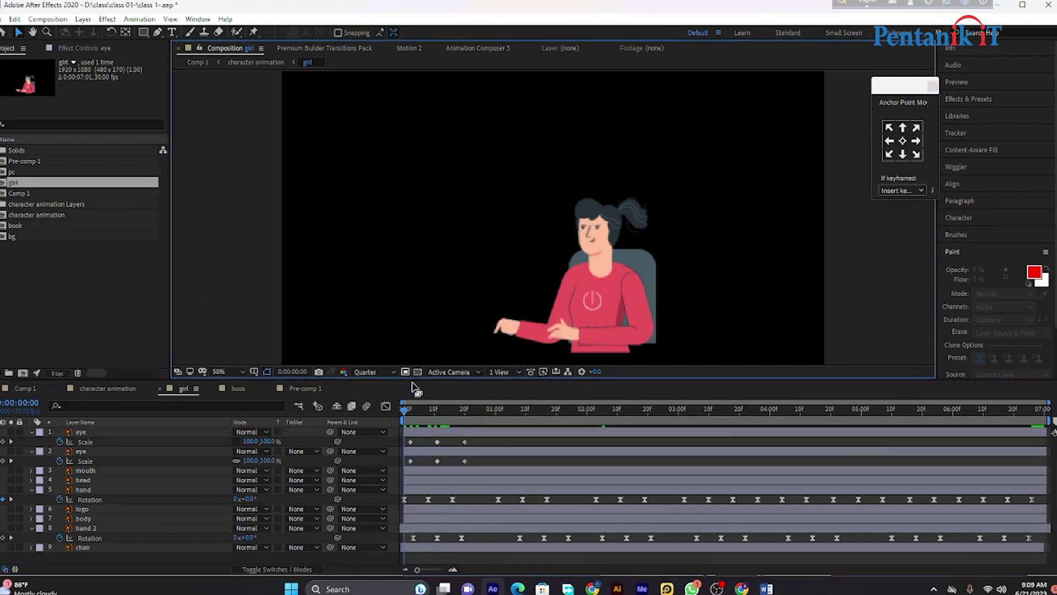
key(space)
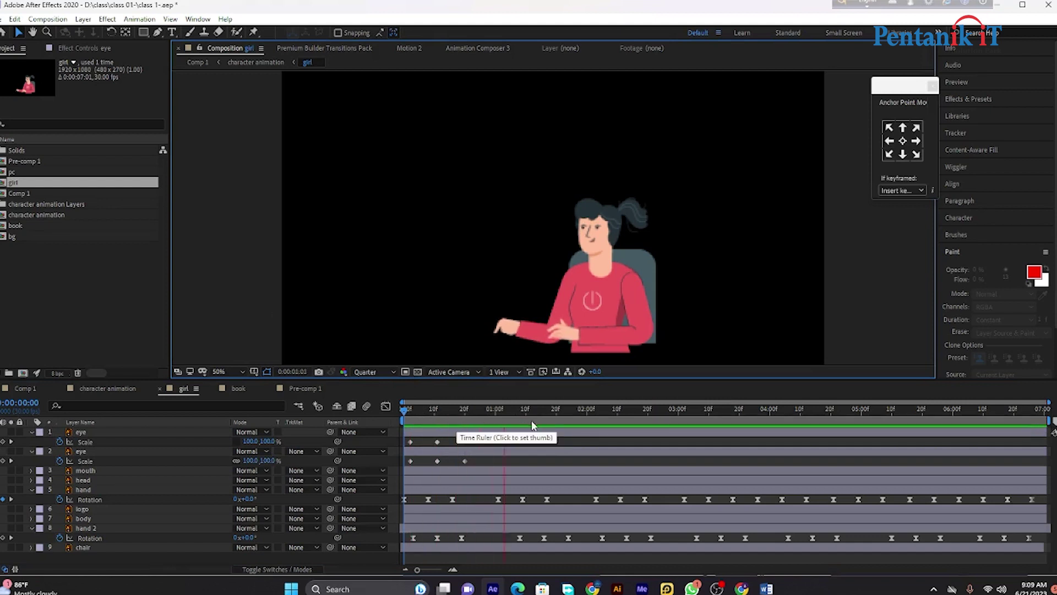
drag(469, 420, 421, 428)
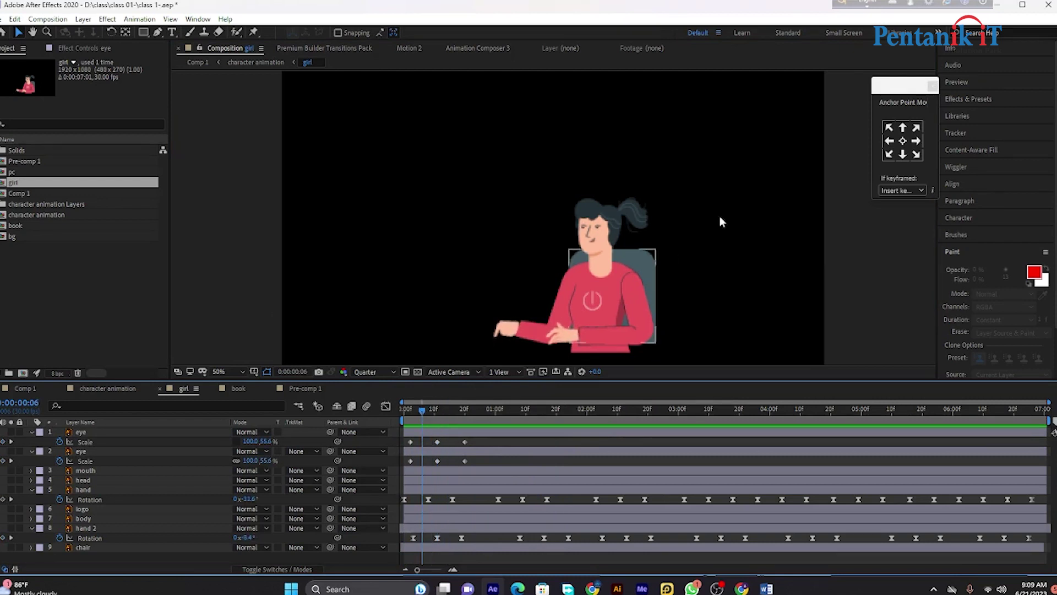
Adjust both eyes' anchor points and recheck the blink at frames 3 and 10.
click(903, 147)
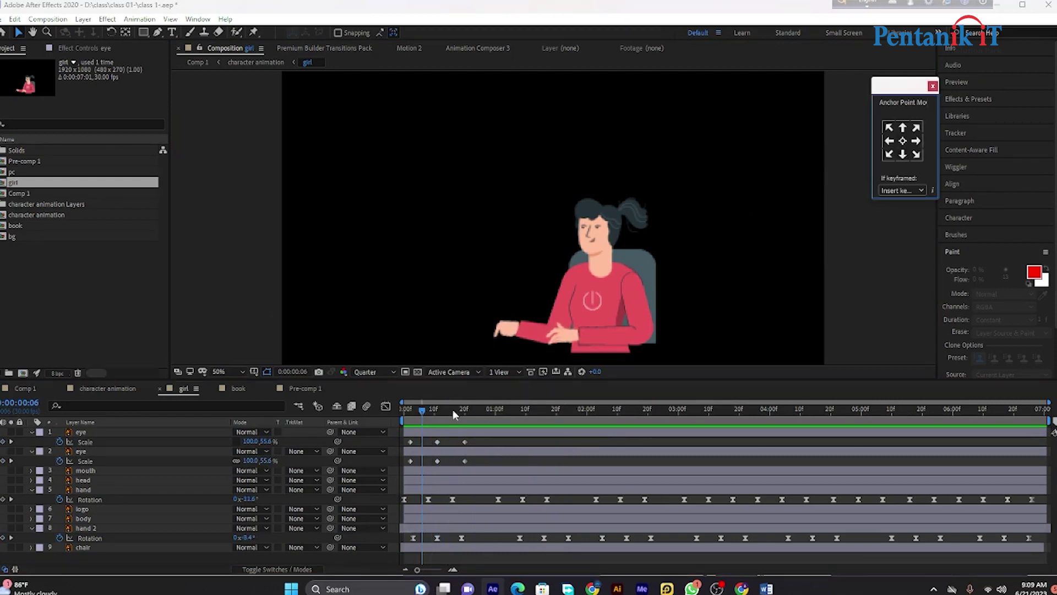
click(444, 432)
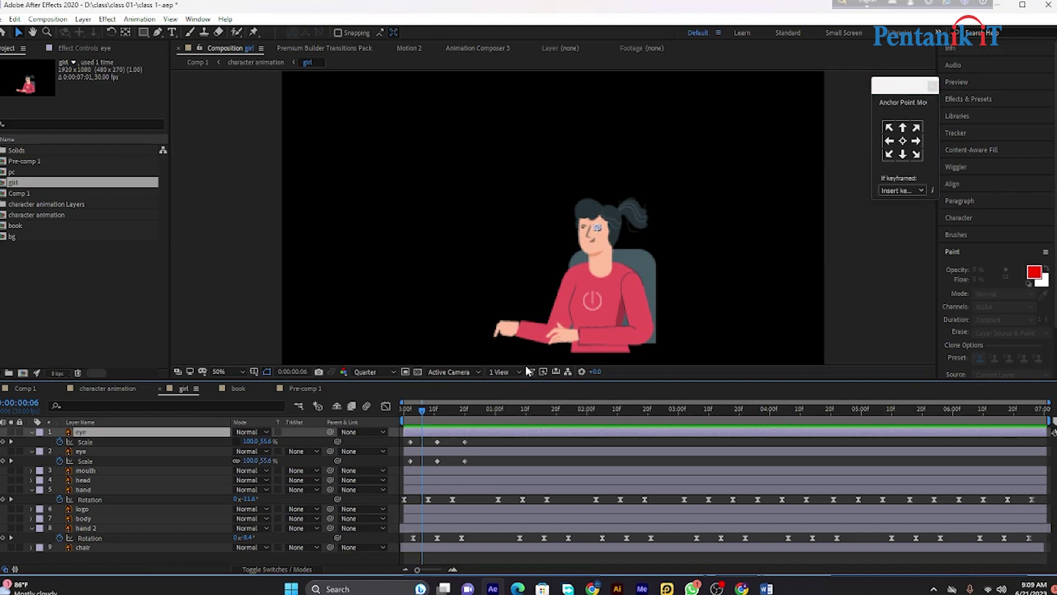
click(897, 158)
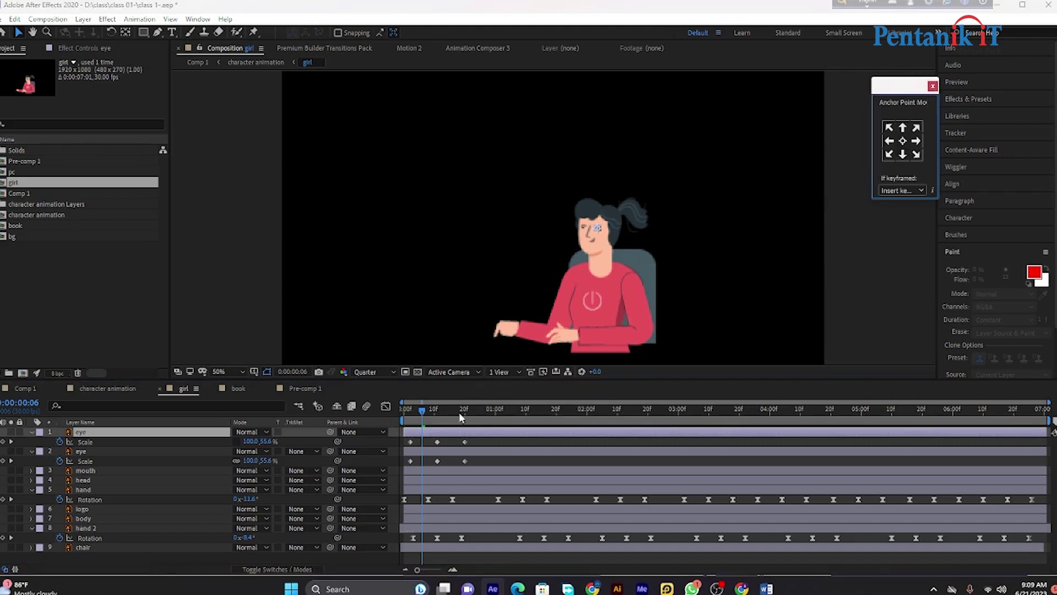
click(491, 437)
drag(421, 421, 404, 421)
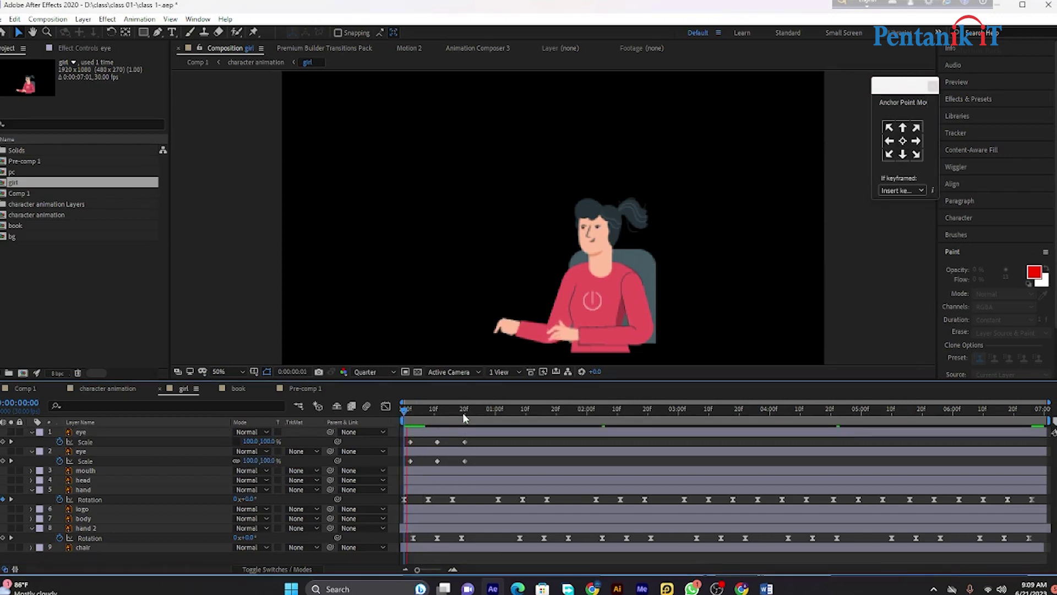
click(496, 408)
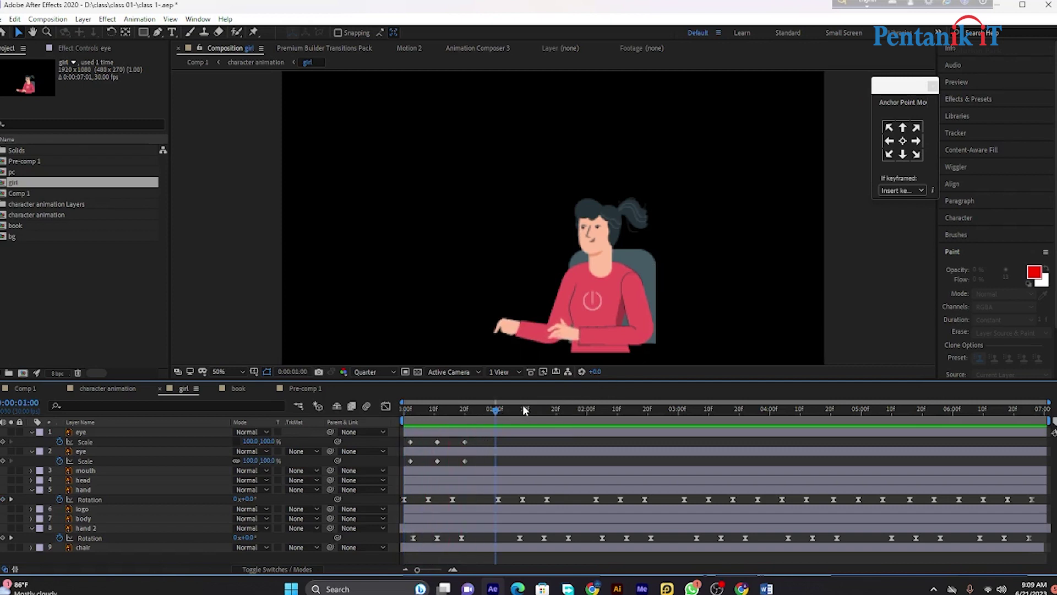
click(523, 452)
shift+click(537, 431)
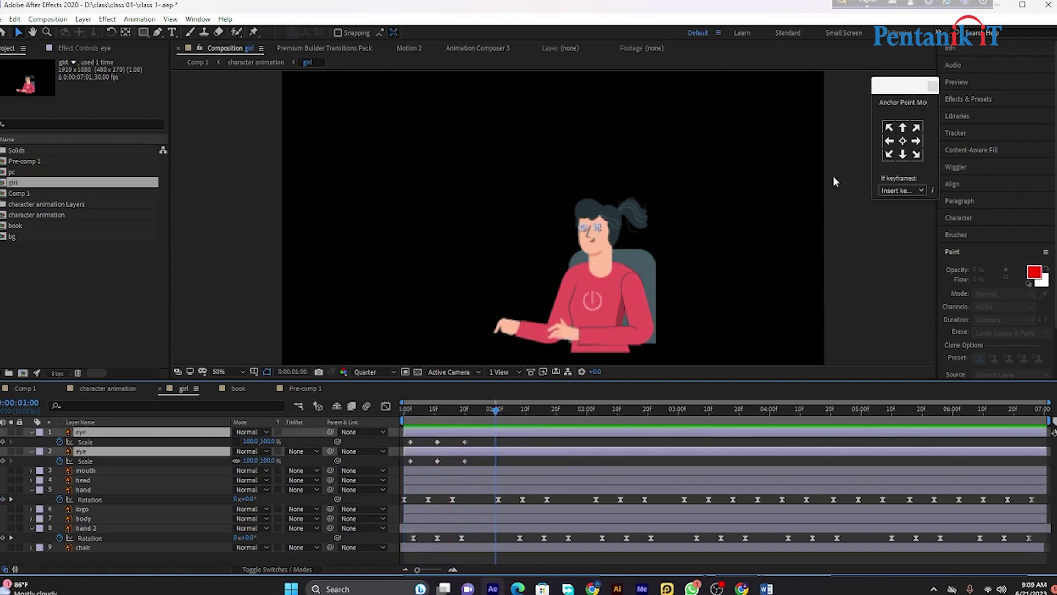
click(917, 132)
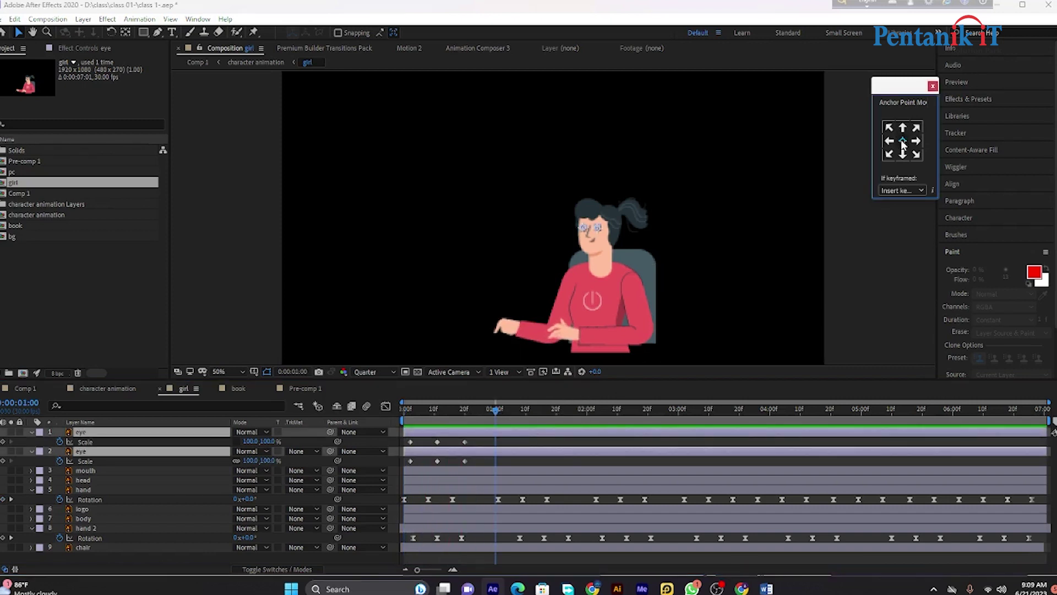
click(494, 410)
drag(495, 414, 413, 416)
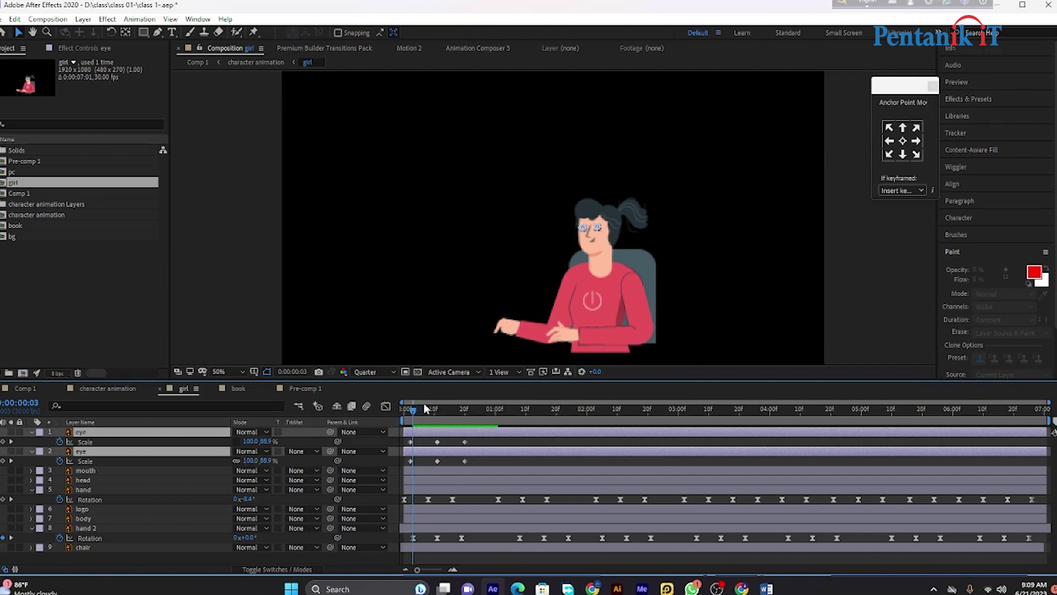
drag(424, 406, 439, 412)
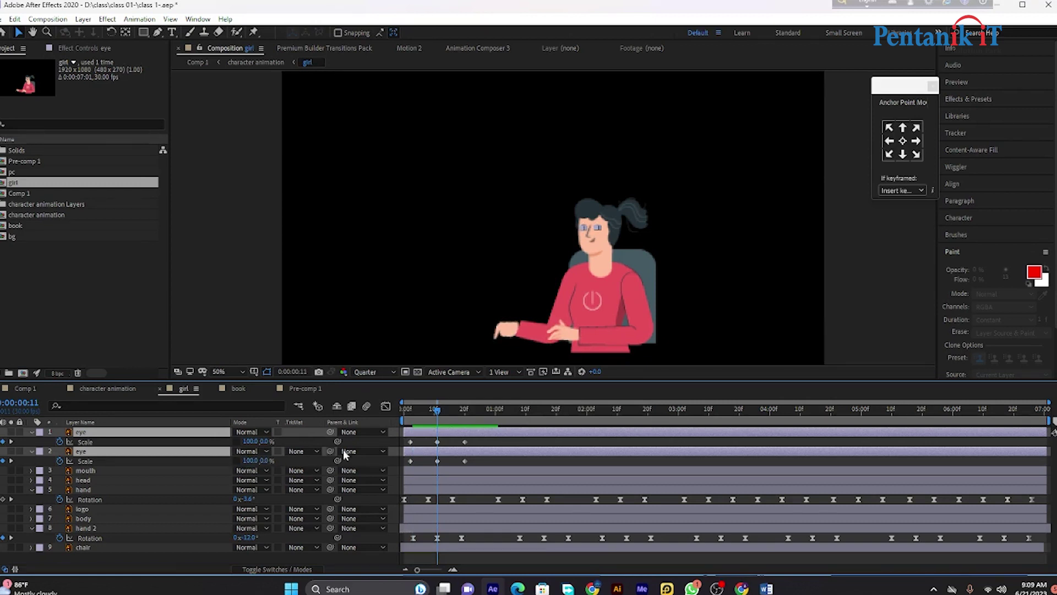
Apply Easy Ease to both eyes' Scale keyframes after previewing the blink.
drag(449, 408, 411, 410)
click(323, 326)
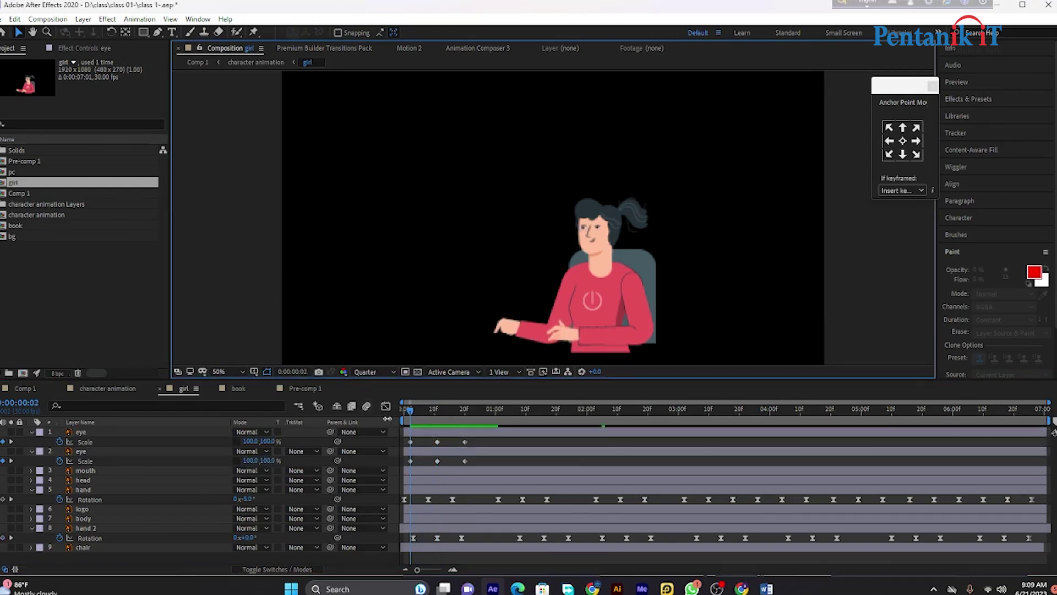
key(h)
key(space)
key(space)
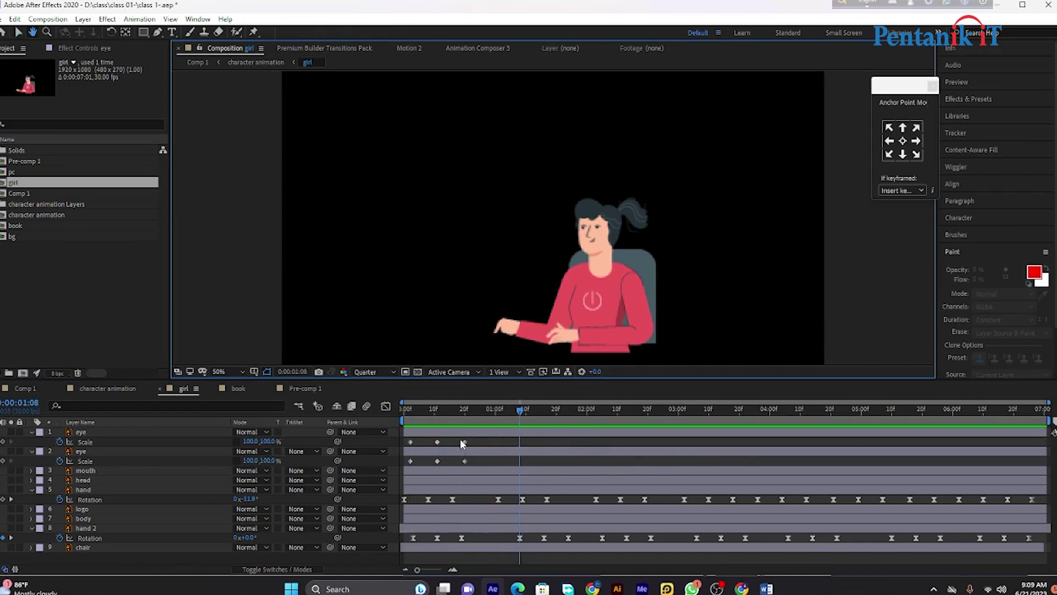
drag(482, 436, 385, 435)
key(ctrl+z)
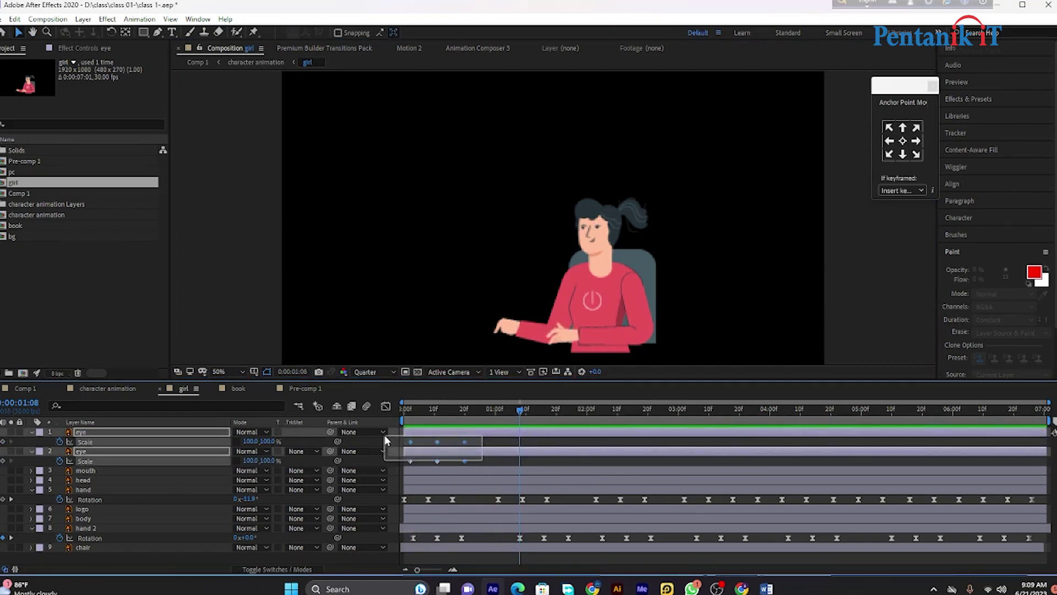
right_click(467, 443)
mouse_move(551, 433)
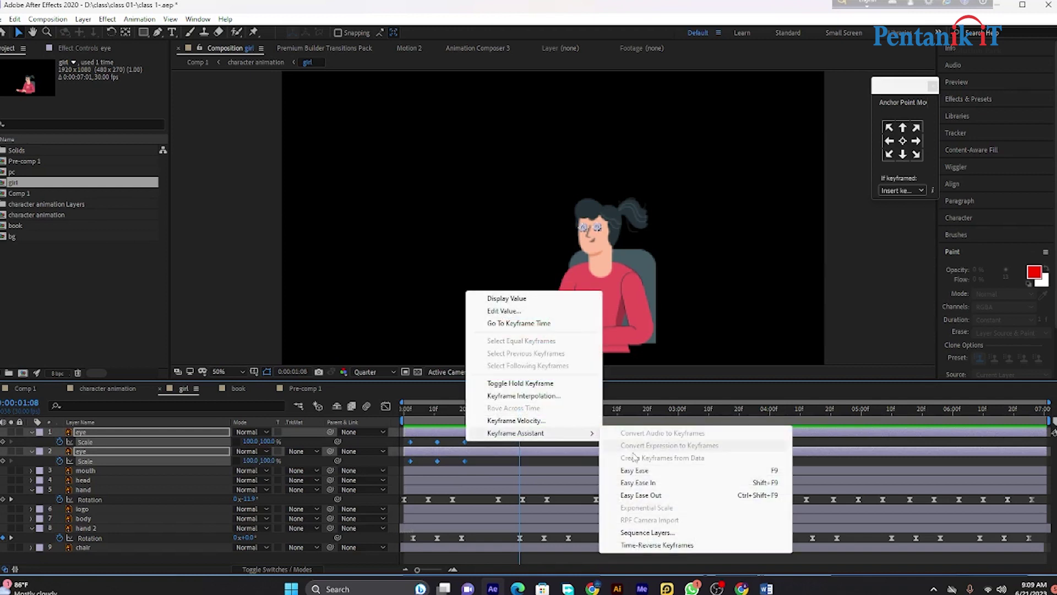
click(649, 470)
Repeat the first eye's blink keyframes at 01:08, 02:07 and 05:20.
drag(478, 439, 390, 452)
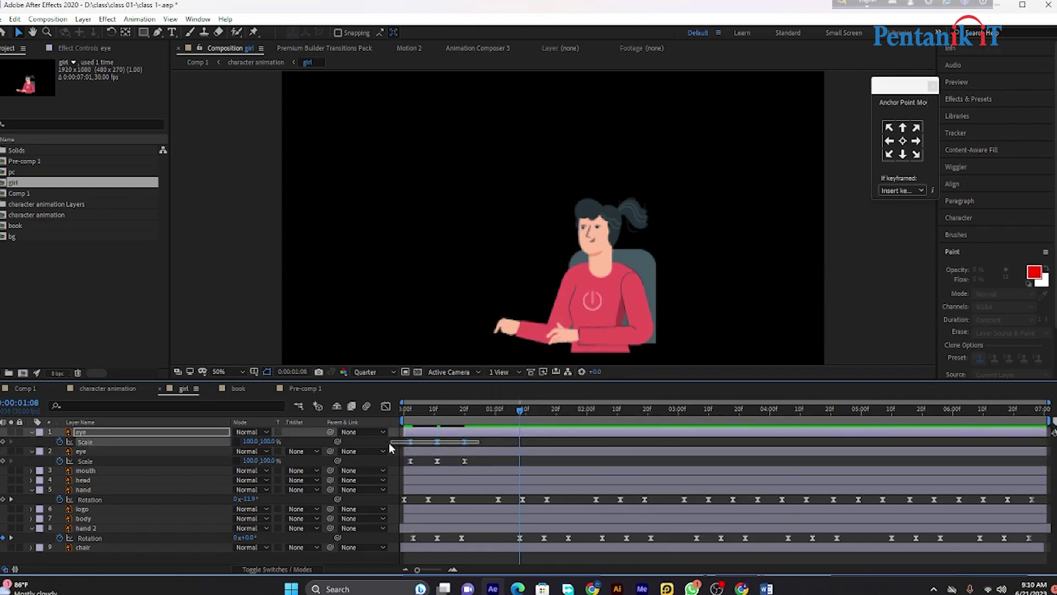
key(ctrl+v)
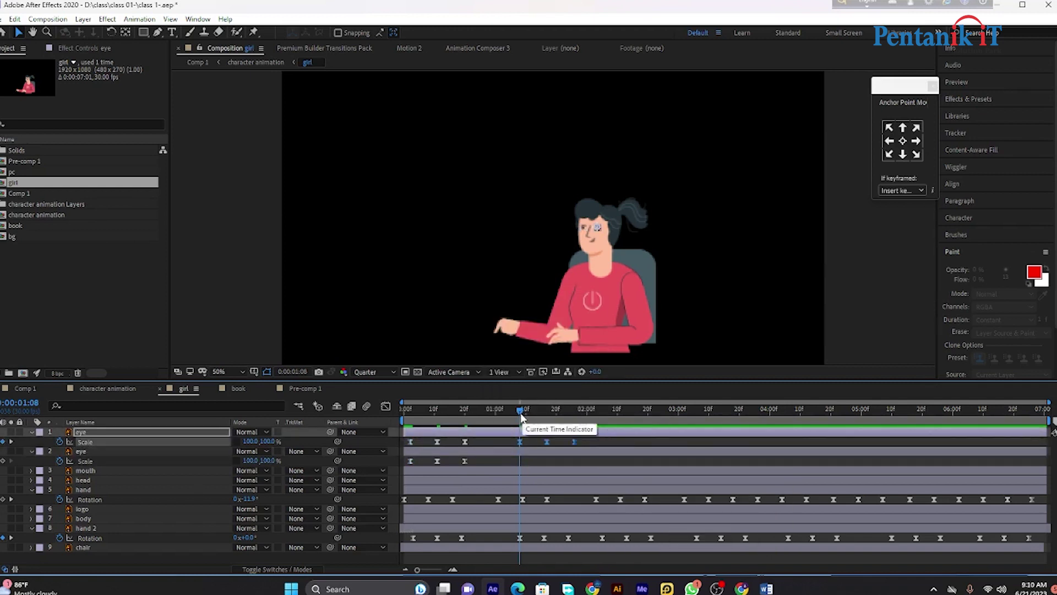
drag(521, 412, 922, 414)
key(ctrl+v)
key(ctrl+v)
key(ctrl+v)
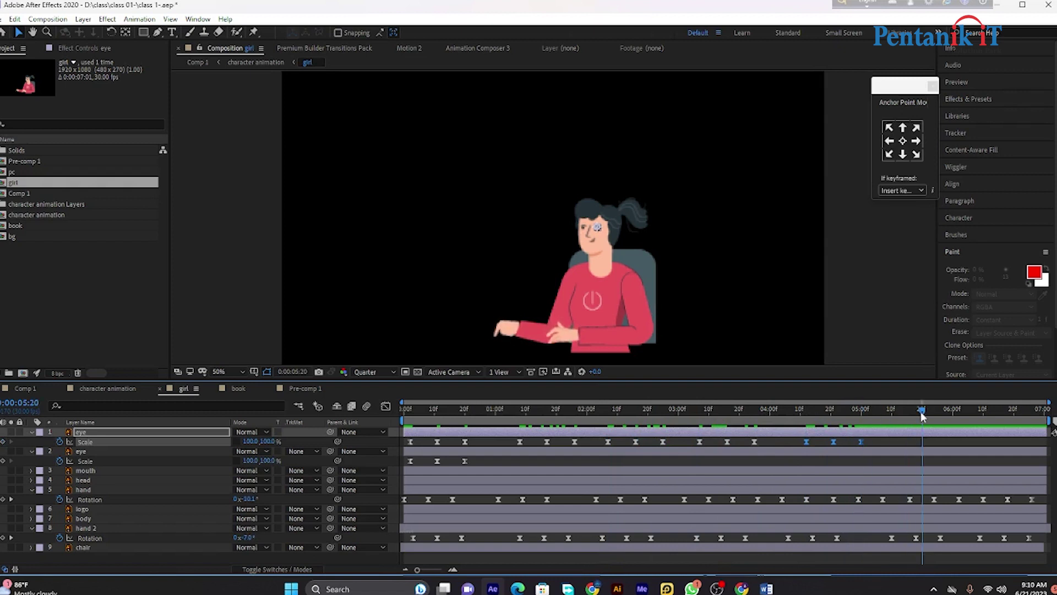
key(ctrl+v)
key(space)
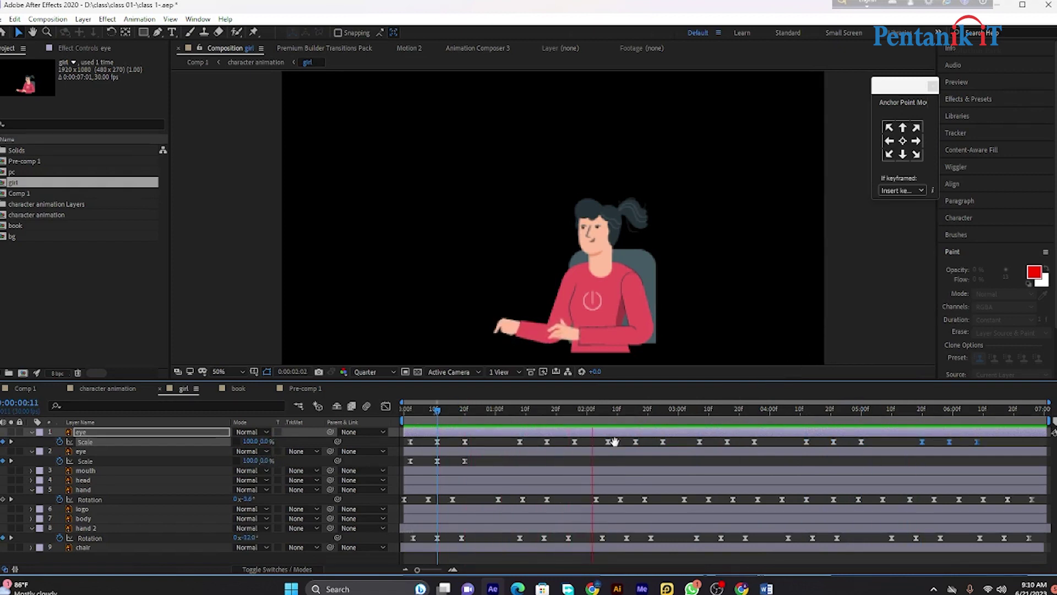
Repeat the second eye's blink keyframes at 01:08, 02:07, 03:07 and 04:12.
drag(478, 457, 408, 457)
drag(607, 411, 520, 431)
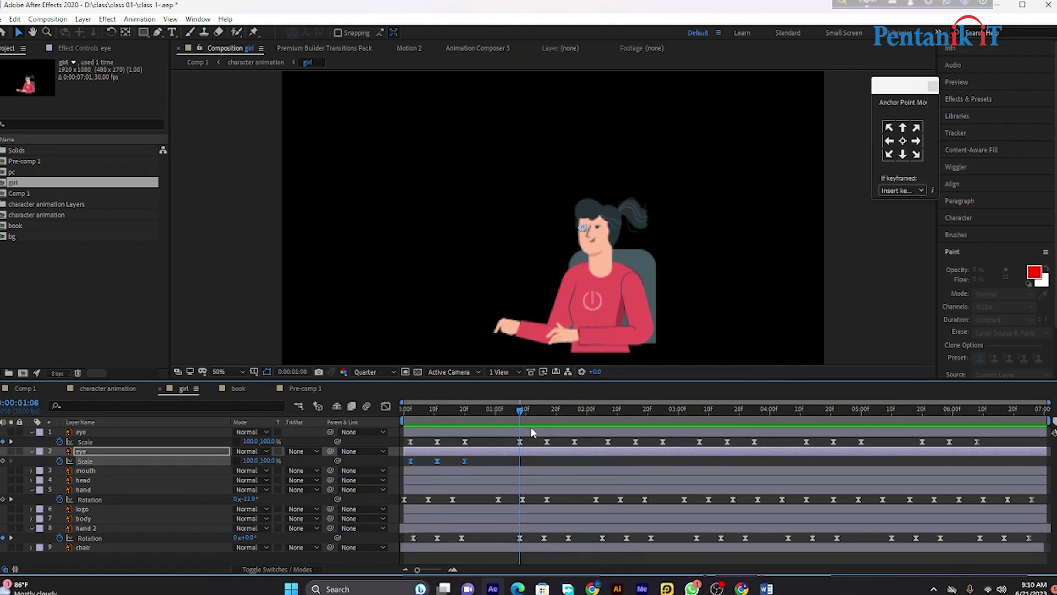
key(ctrl+v)
drag(520, 416, 608, 428)
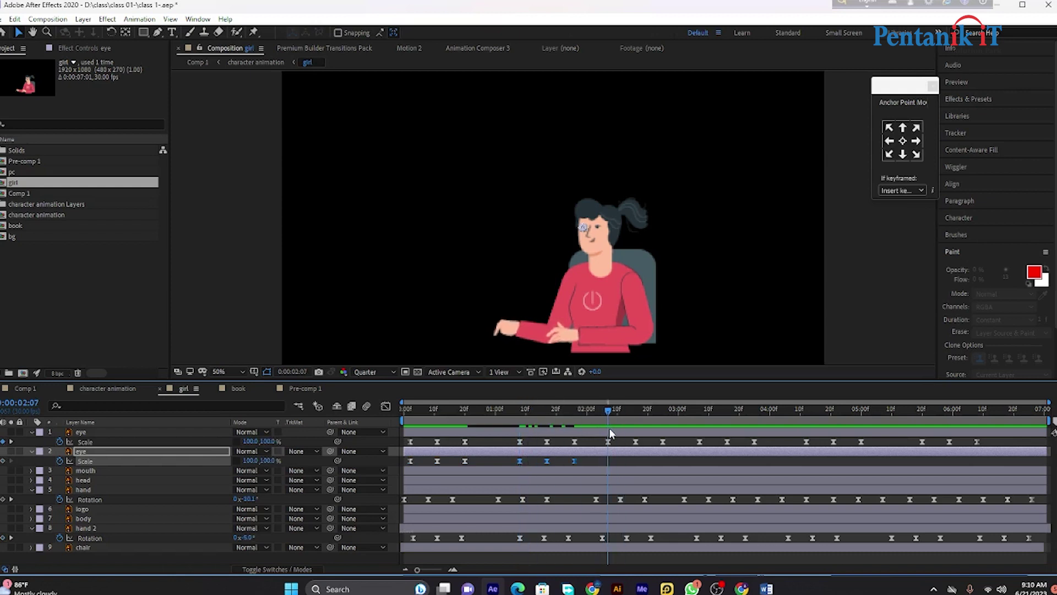
key(ctrl+v)
mouse_move(609, 417)
mouse_down()
mouse_move(699, 431)
mouse_move(923, 429)
mouse_up()
key(ctrl+v)
key(ctrl+v)
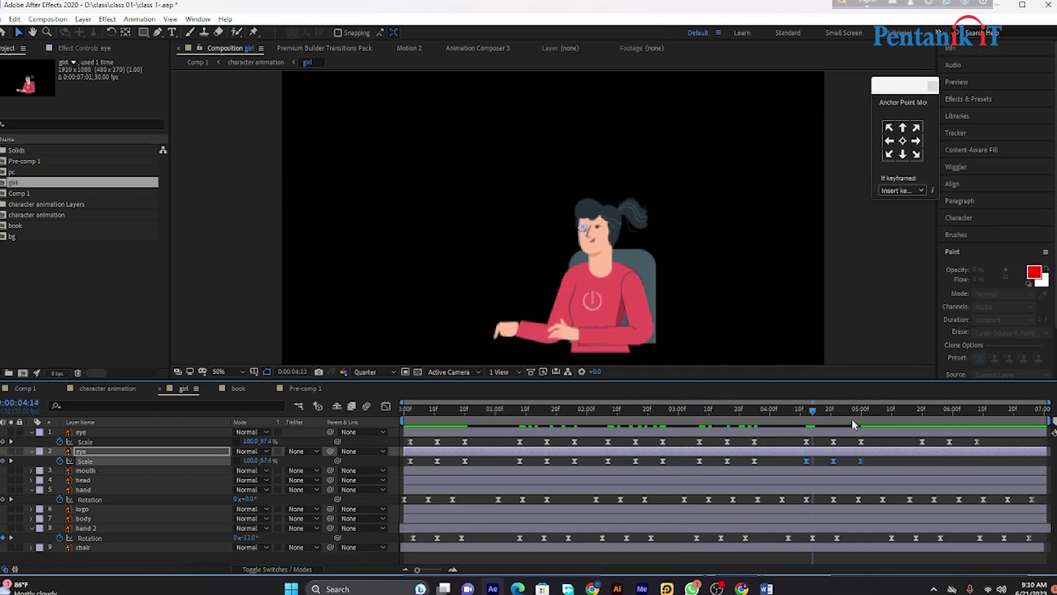
key(ctrl+v)
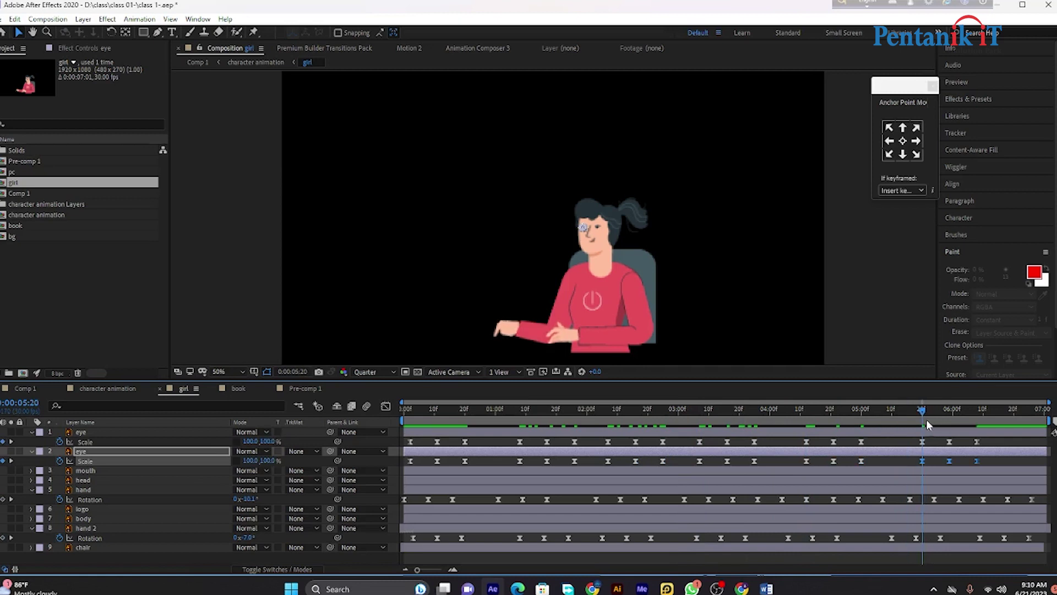
drag(924, 430, 447, 428)
Shift the last blink later on both eyes and delete a middle blink.
click(220, 266)
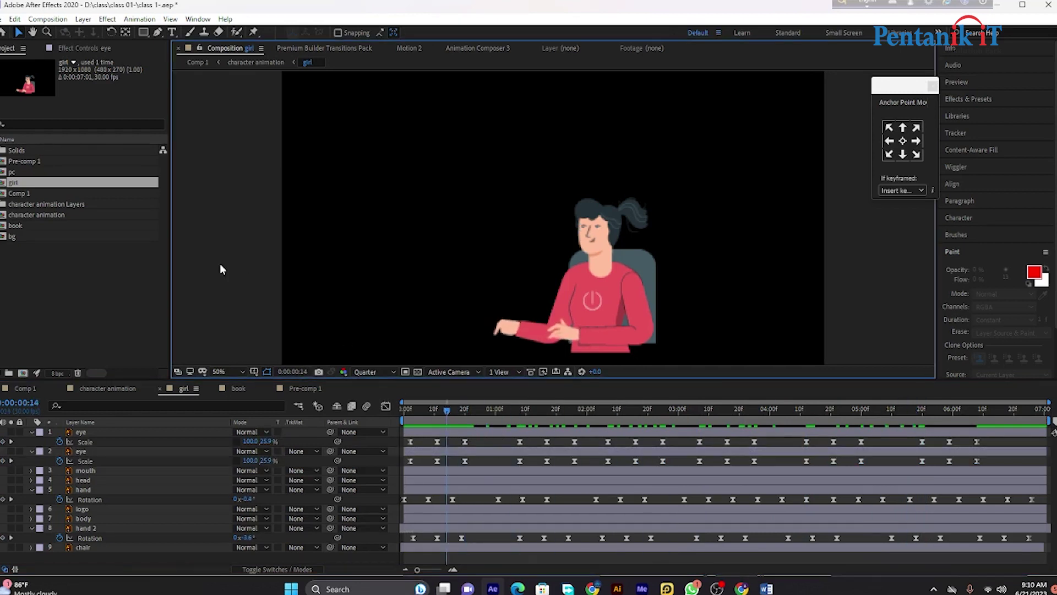
key(space)
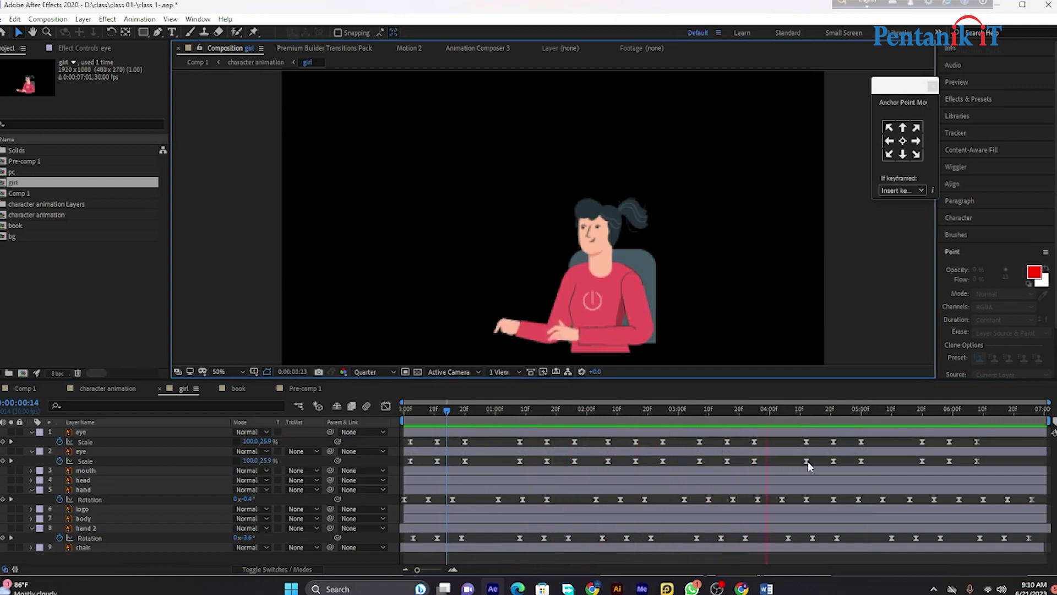
key(space)
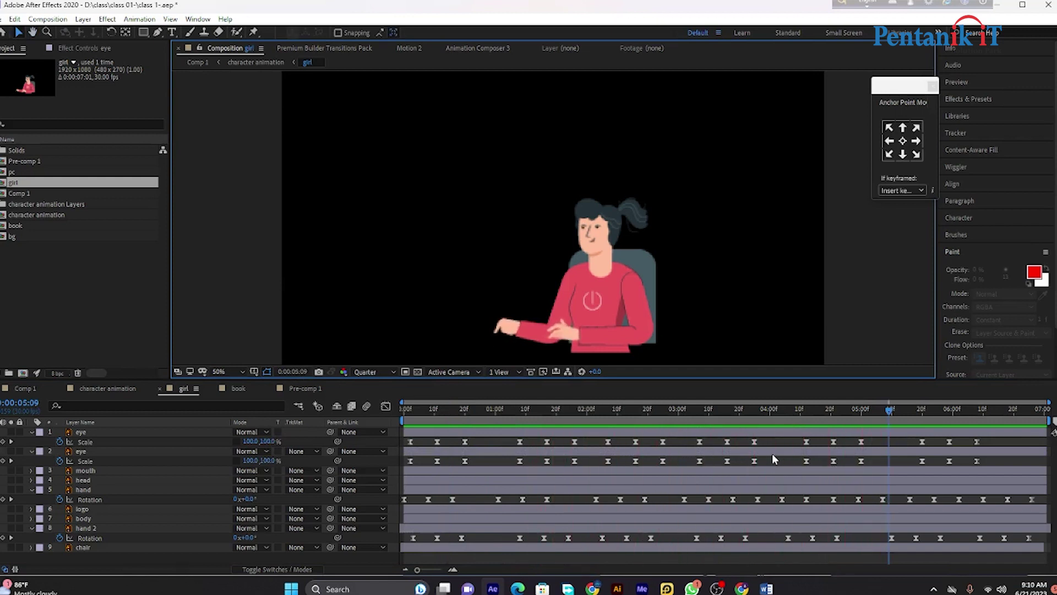
drag(996, 441, 920, 471)
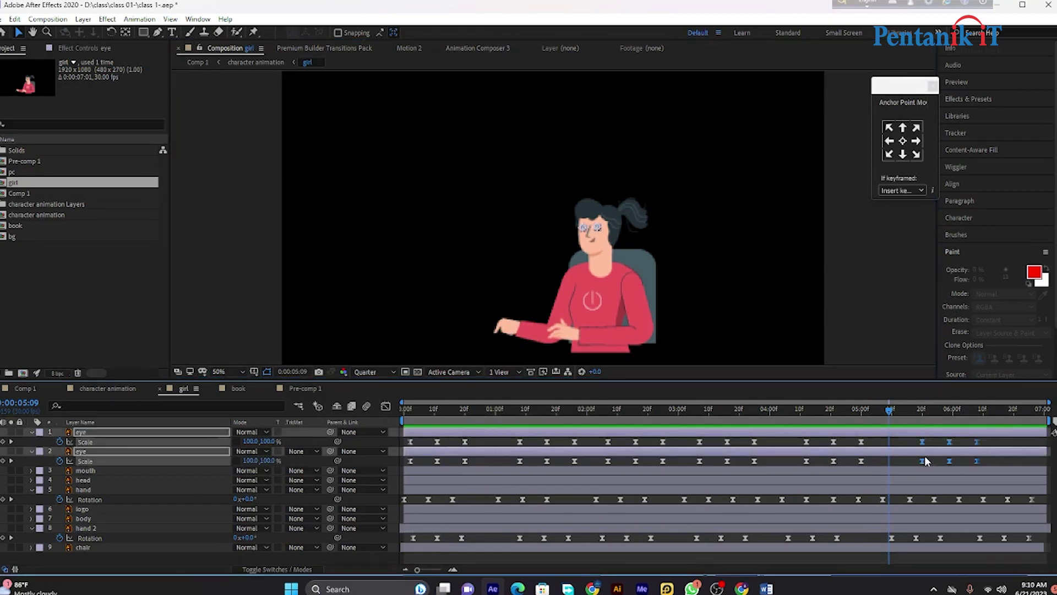
click(949, 441)
mouse_move(1005, 442)
mouse_down()
mouse_move(920, 466)
mouse_move(978, 462)
mouse_up()
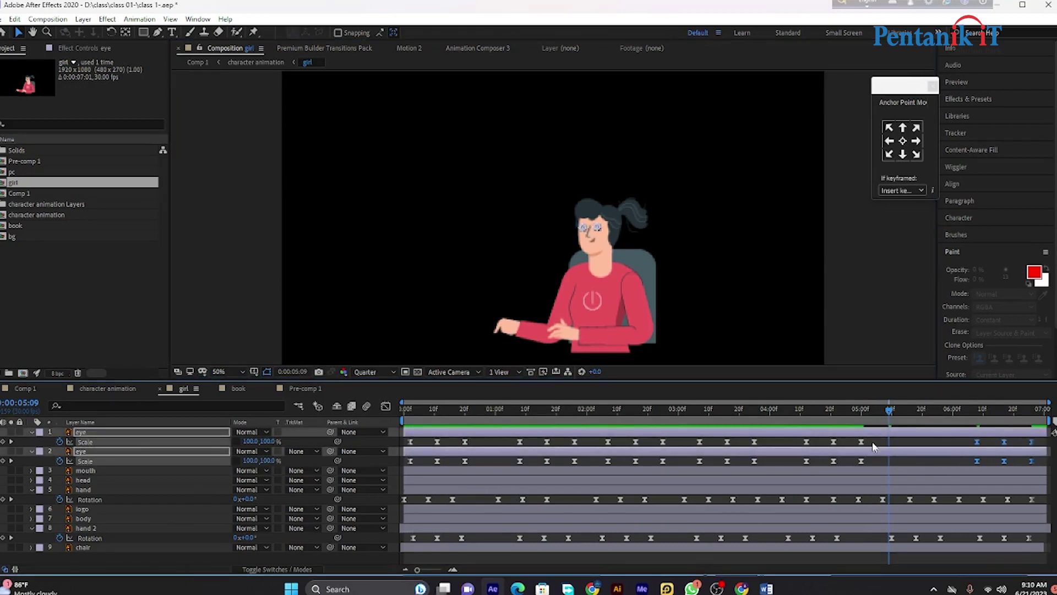
mouse_move(777, 439)
mouse_down()
mouse_move(744, 469)
mouse_move(608, 470)
mouse_move(672, 461)
mouse_up()
key(Delete)
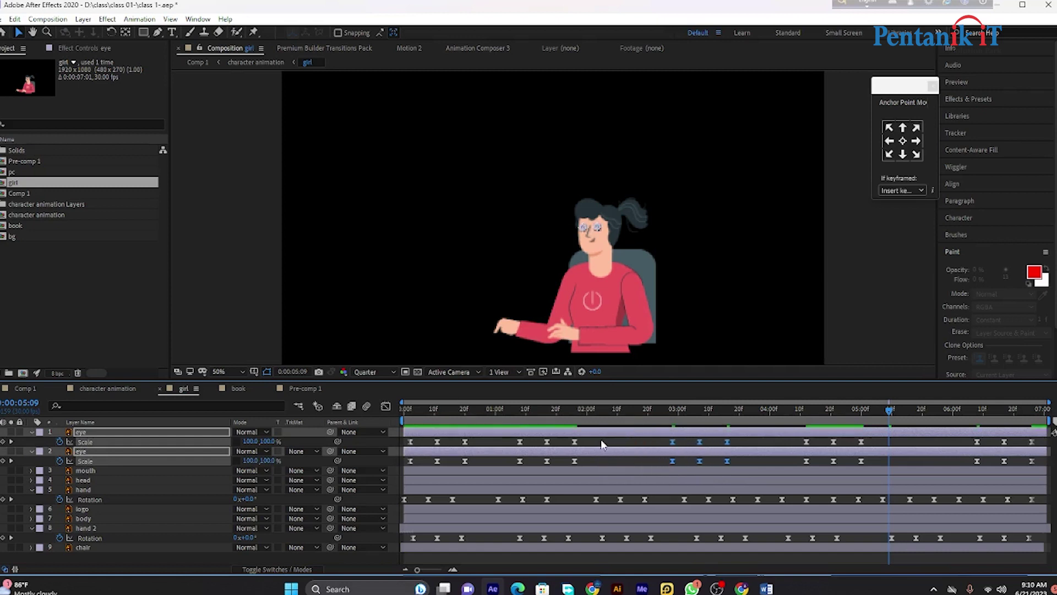
Move the earlier and later blinks slightly later, then preview the new timing.
mouse_move(600, 438)
mouse_down()
mouse_move(515, 468)
mouse_move(549, 463)
mouse_up()
drag(792, 444, 898, 466)
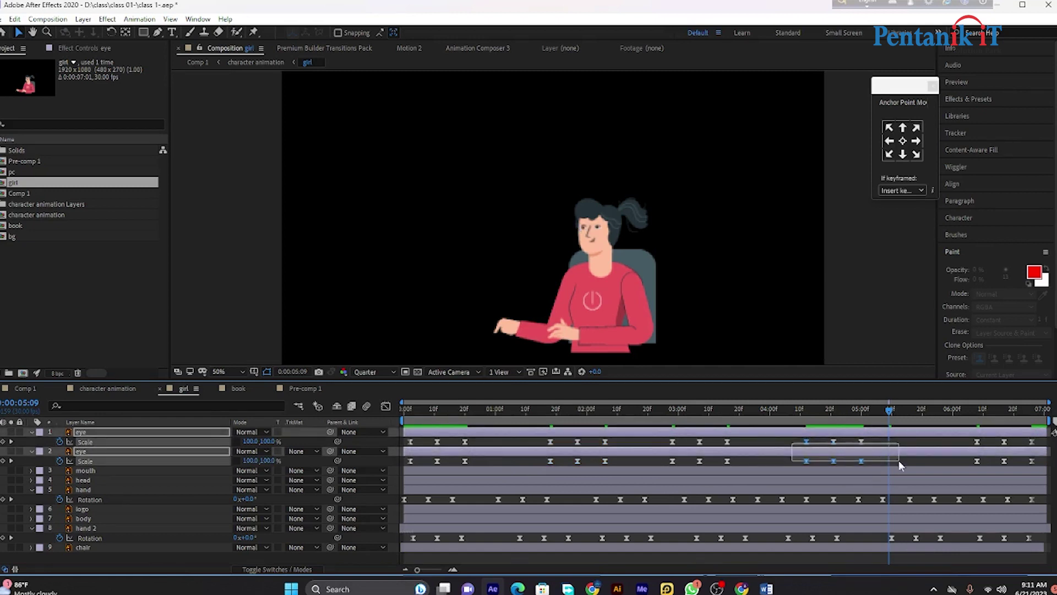
click(866, 464)
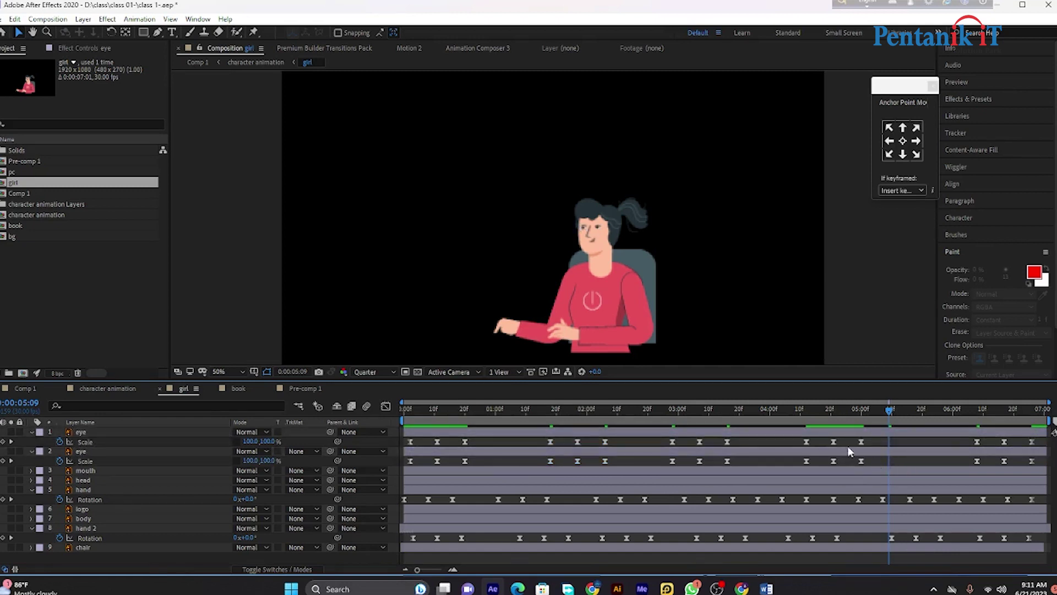
mouse_move(794, 444)
mouse_down()
mouse_move(861, 466)
mouse_move(907, 461)
mouse_up()
key(Home)
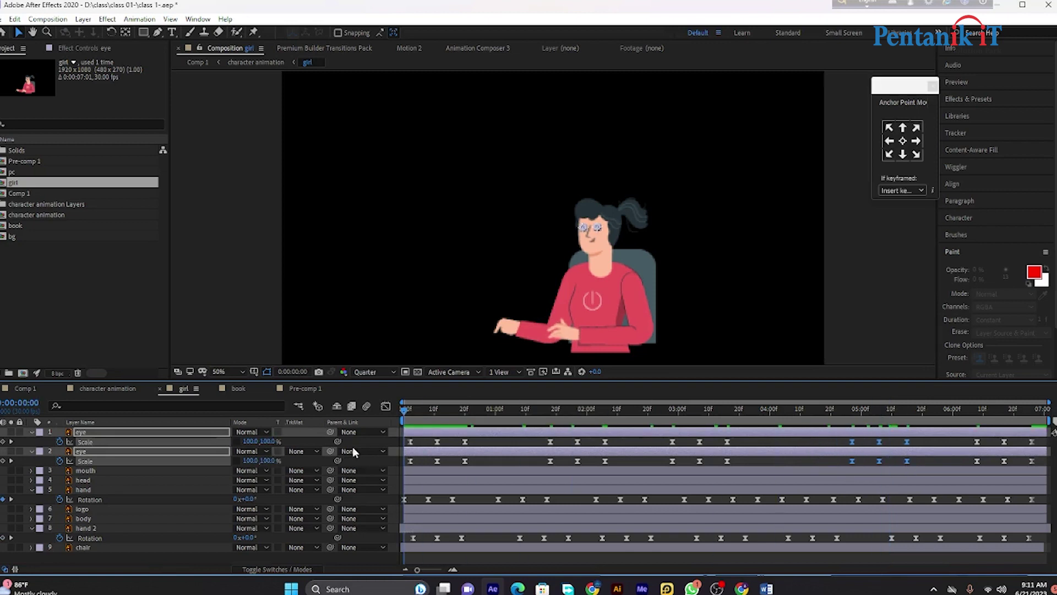
key(space)
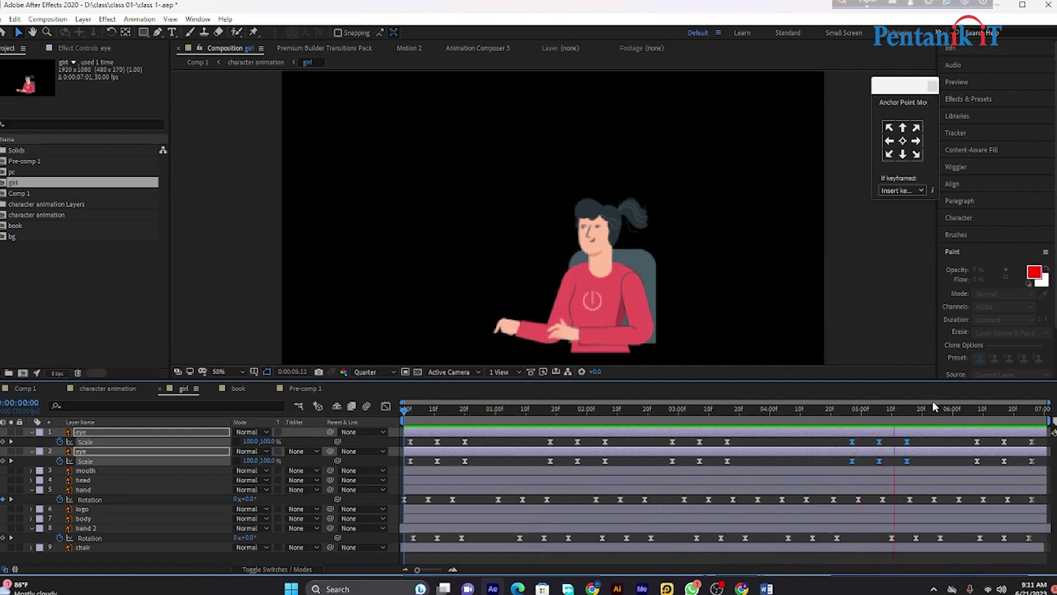
key(space)
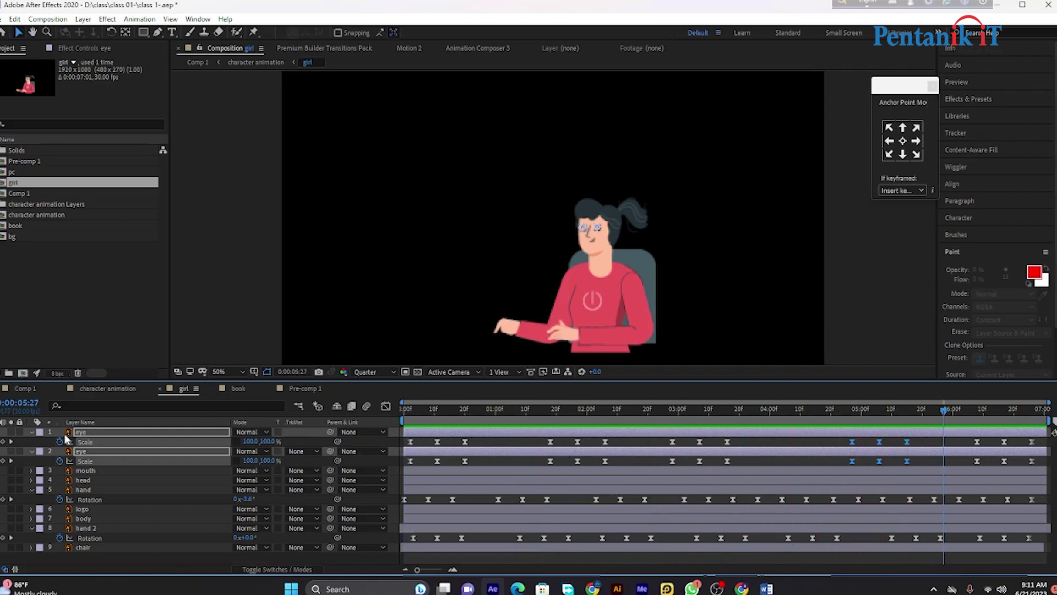
Collapse the eye layers' and hand layer's Transform properties and deselect the eye layers.
click(38, 432)
click(31, 434)
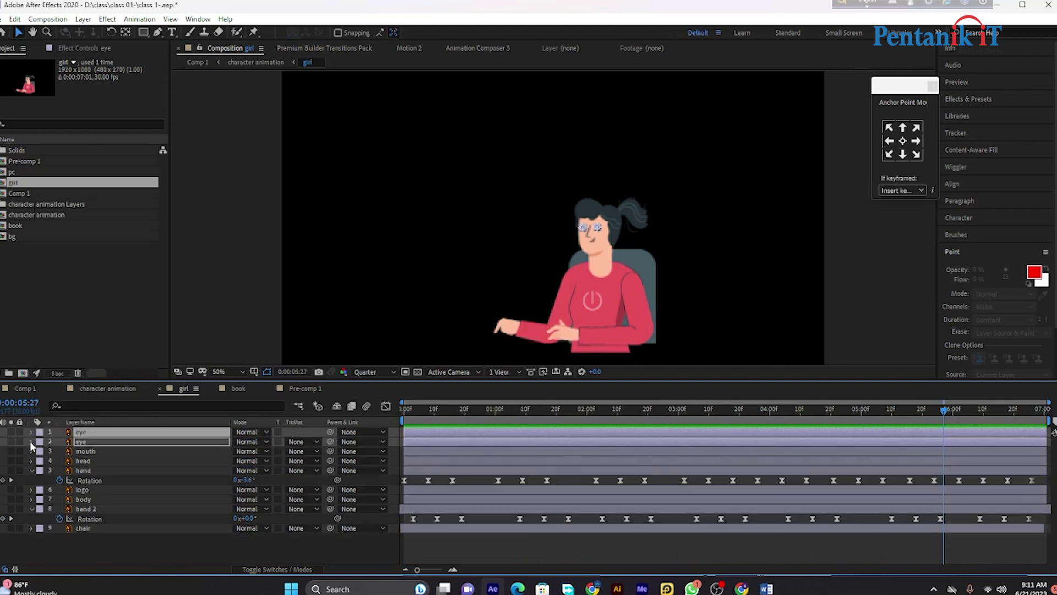
click(31, 434)
click(37, 431)
click(31, 433)
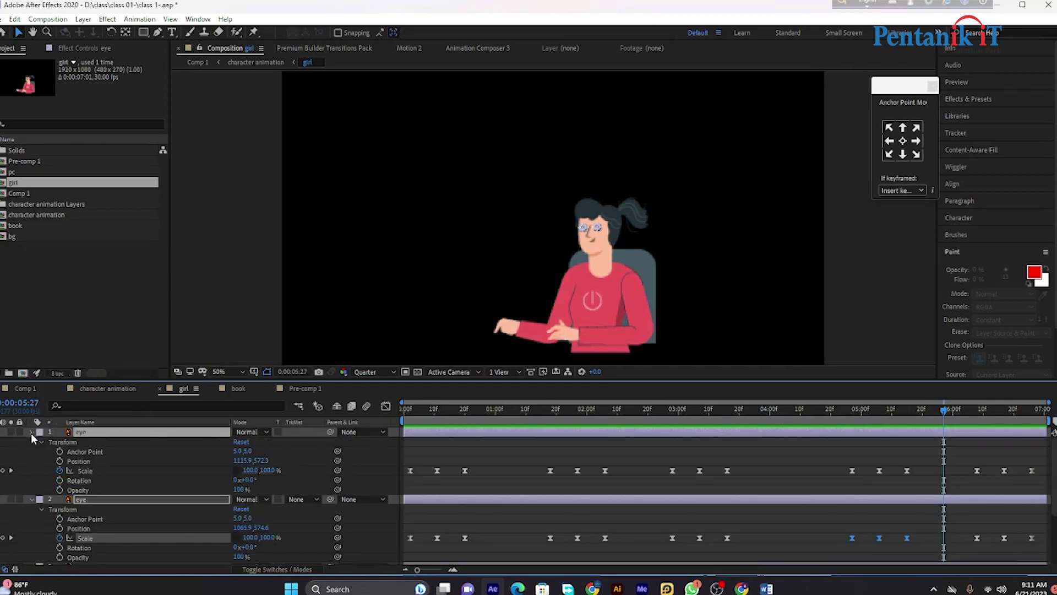
click(31, 433)
click(31, 471)
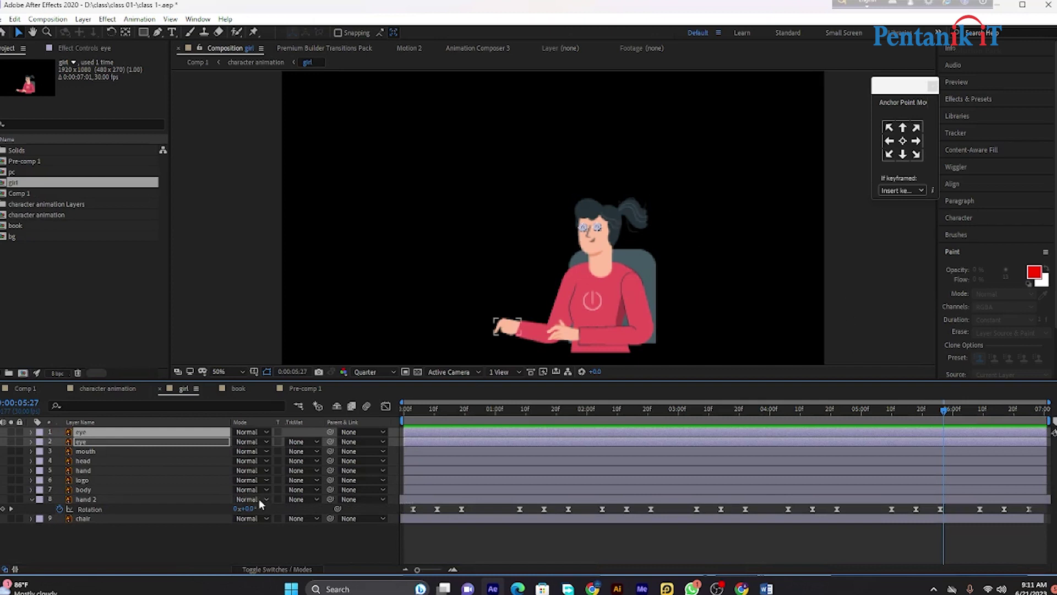
click(173, 554)
At the comp start, parent the mouth layer to 5. hand with the pick whip.
key(Home)
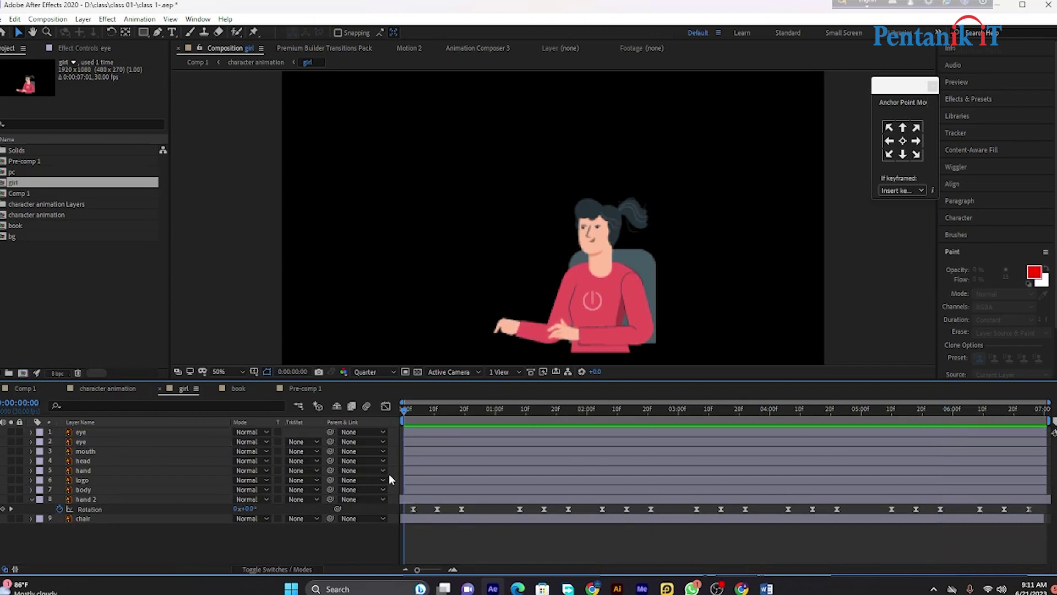
click(186, 473)
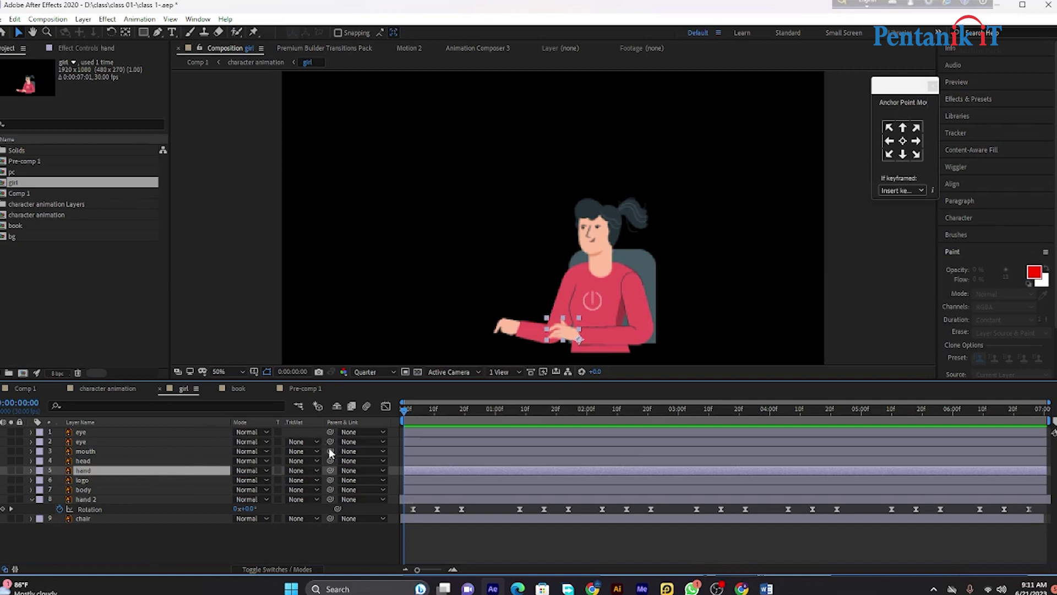
drag(330, 451, 217, 465)
Re-parent both eye layers and the mouth layer to the head layer instead of the hand.
drag(330, 442, 203, 474)
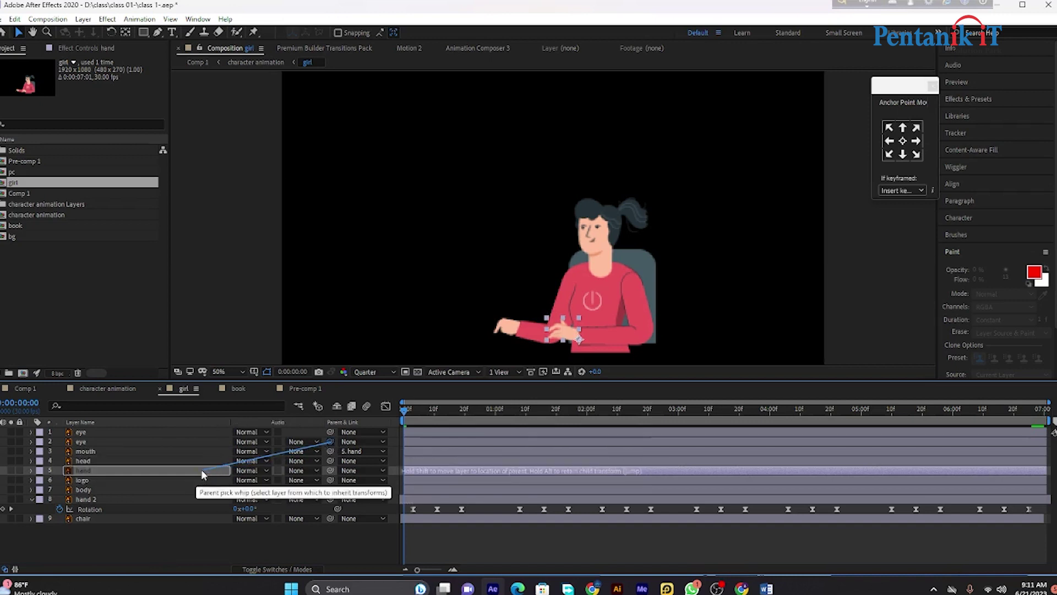
drag(330, 431, 217, 469)
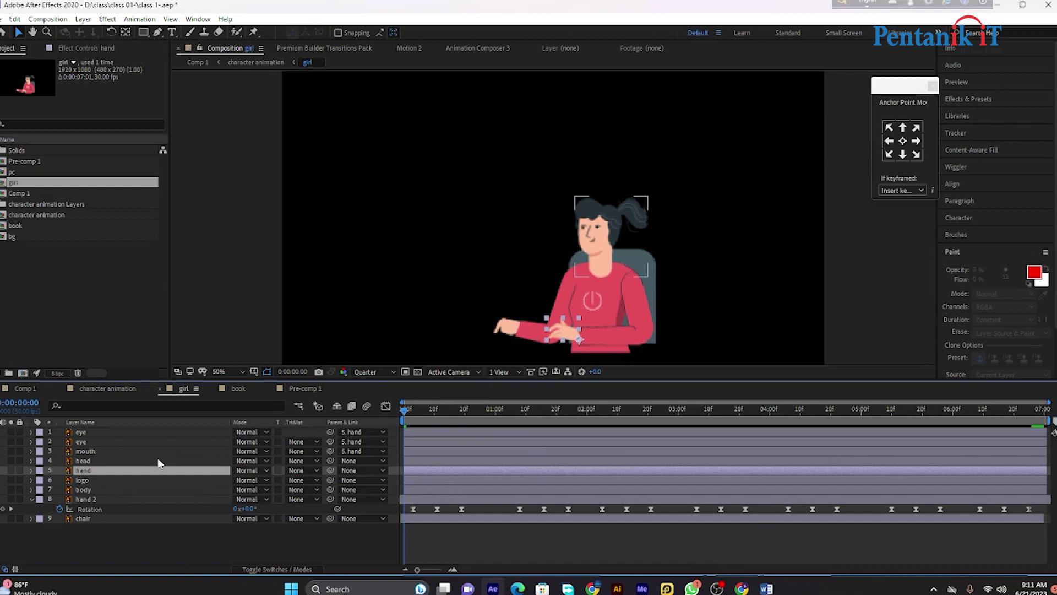
click(200, 457)
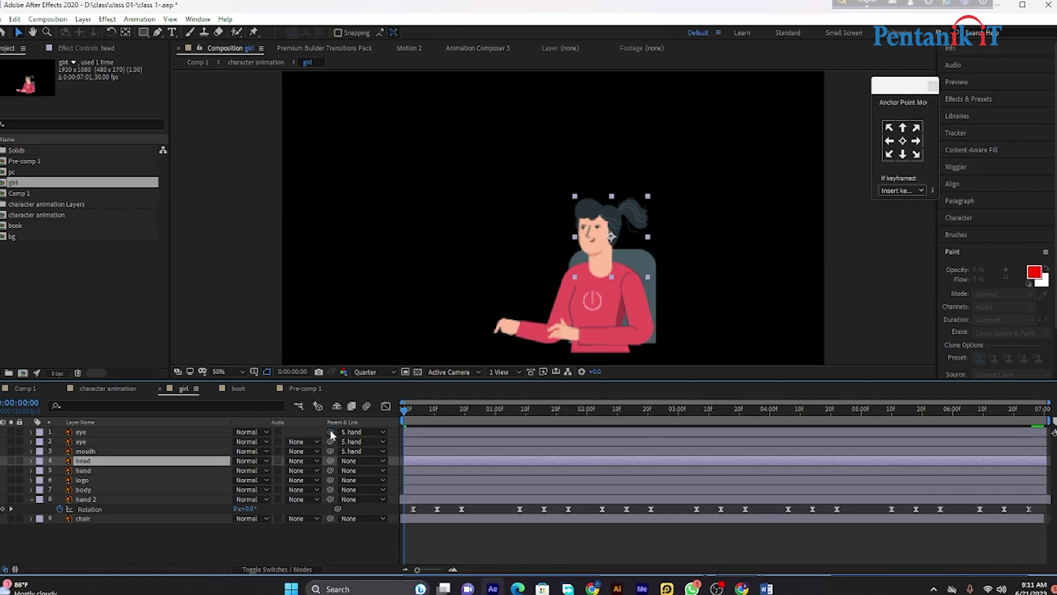
drag(330, 431, 183, 461)
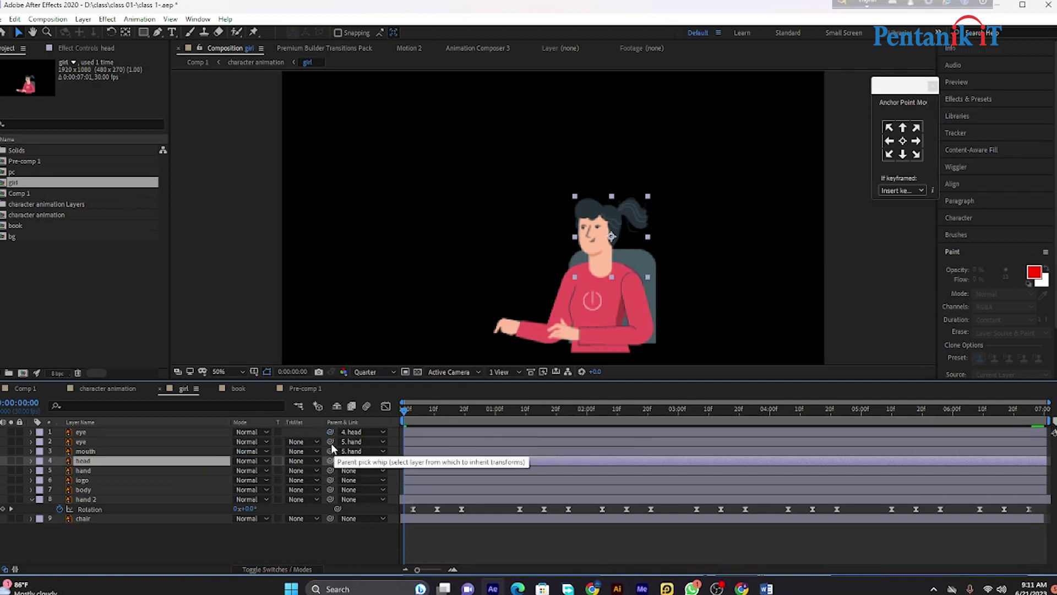
drag(330, 441, 209, 461)
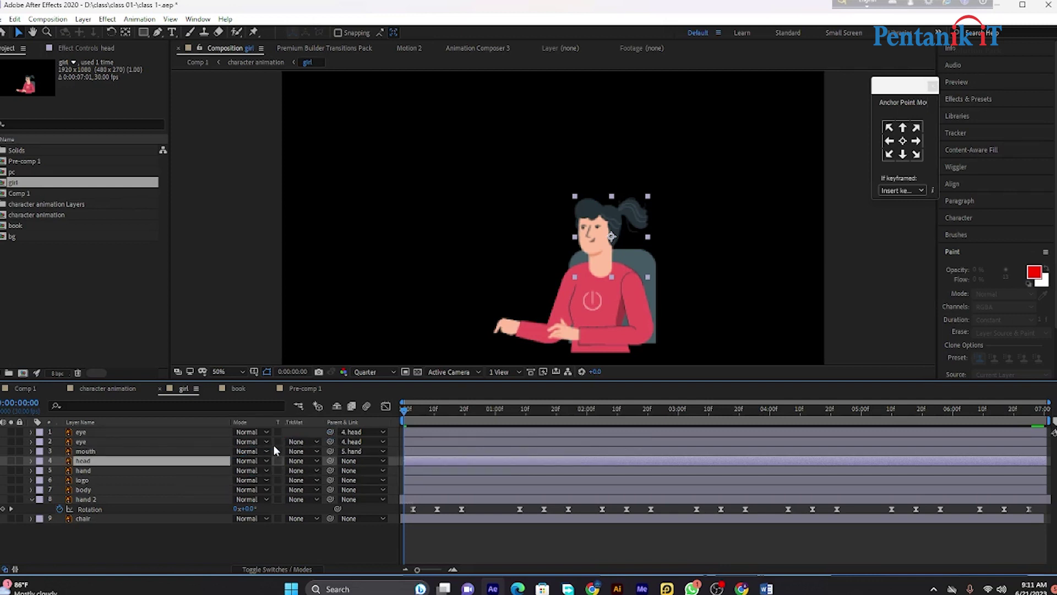
drag(330, 450, 199, 461)
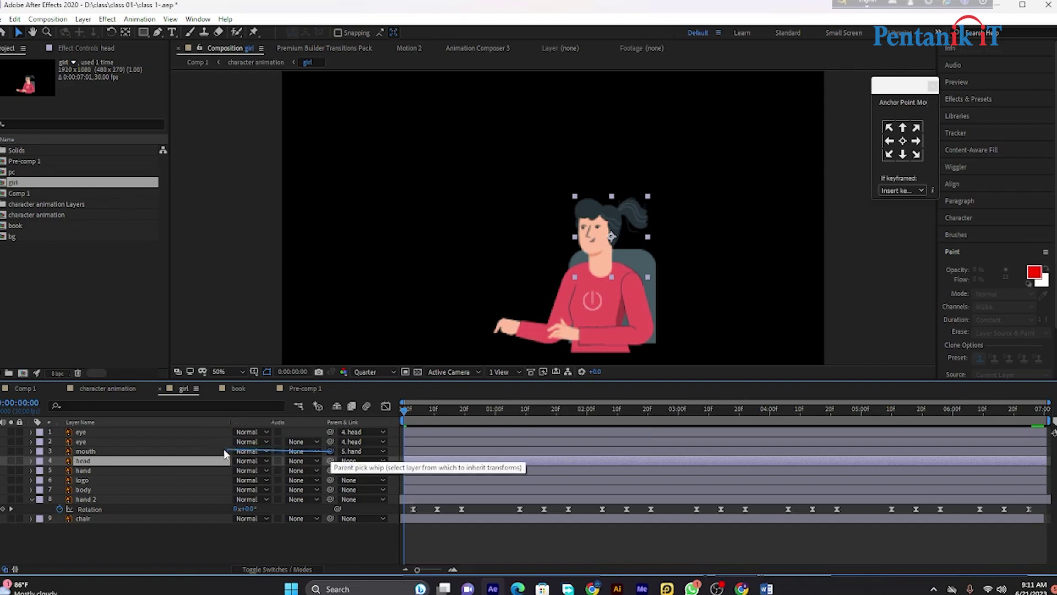
drag(200, 461, 200, 462)
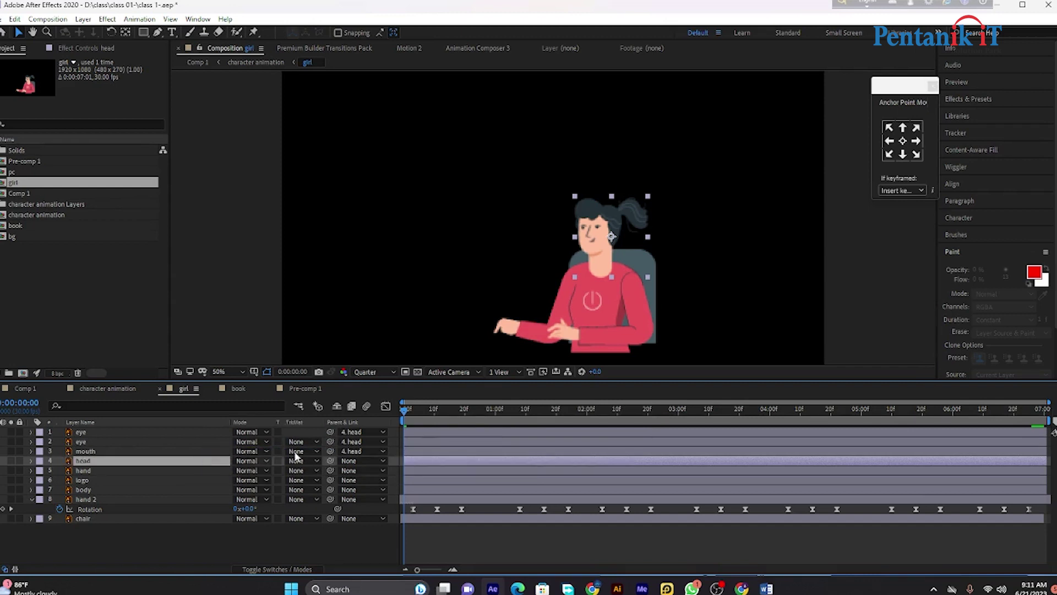
Move the head layer's anchor point to its bottom centre and add a Rotation keyframe at frame 8.
click(878, 305)
click(428, 409)
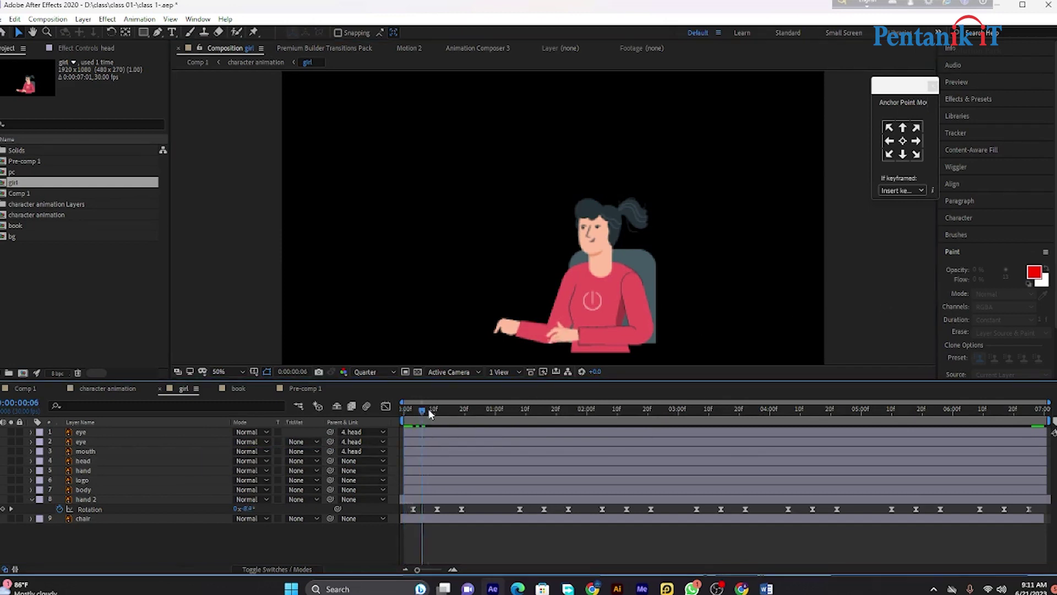
click(433, 461)
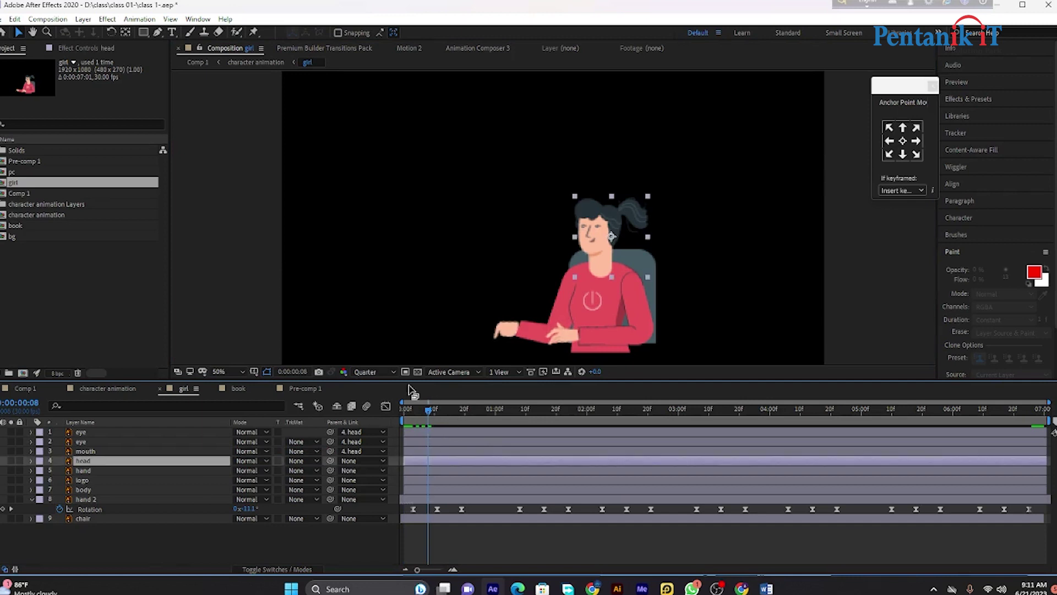
click(903, 155)
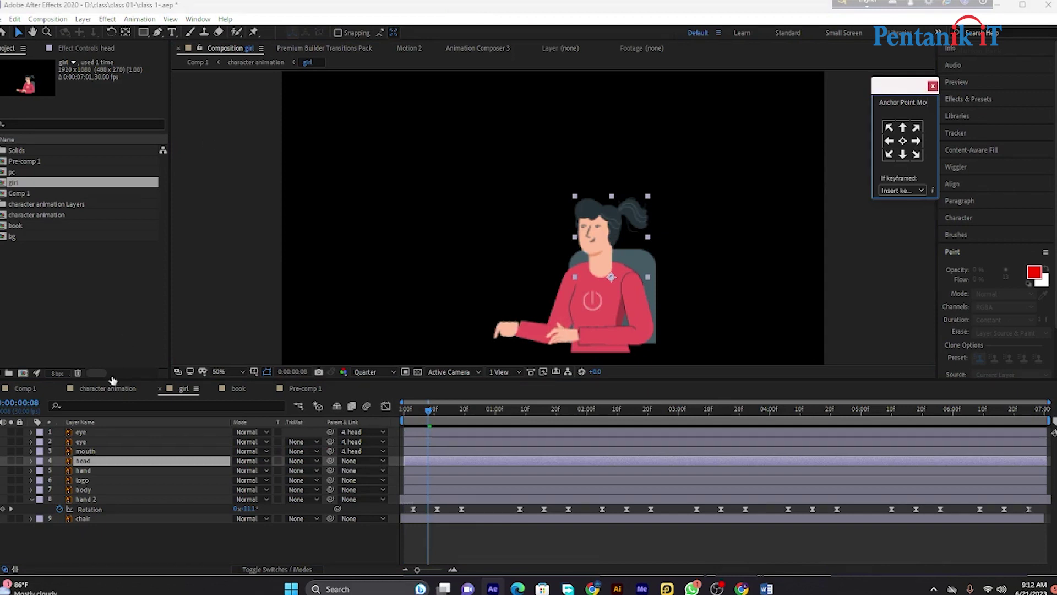
key(r)
click(60, 470)
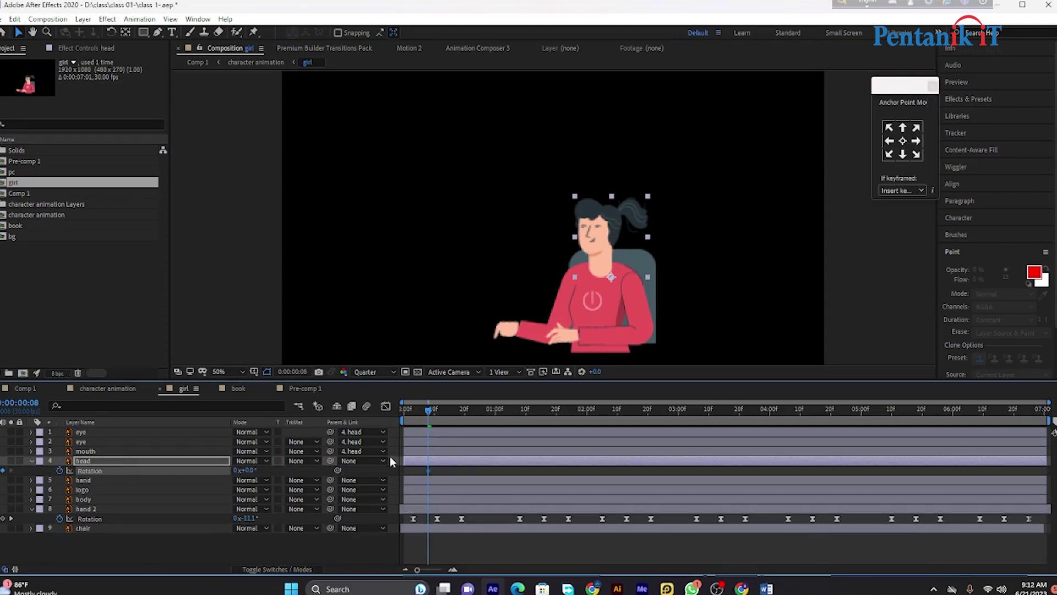
Add a slight head-tilt Rotation keyframe at 0:21, retime the keyframes, preview, and select all three.
drag(434, 418, 507, 420)
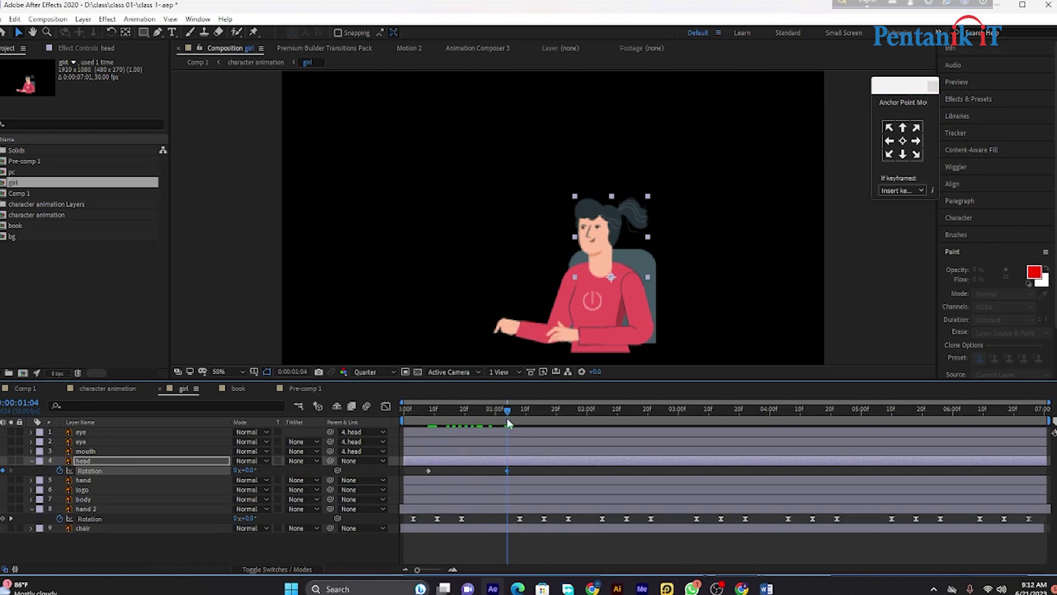
drag(507, 419, 468, 421)
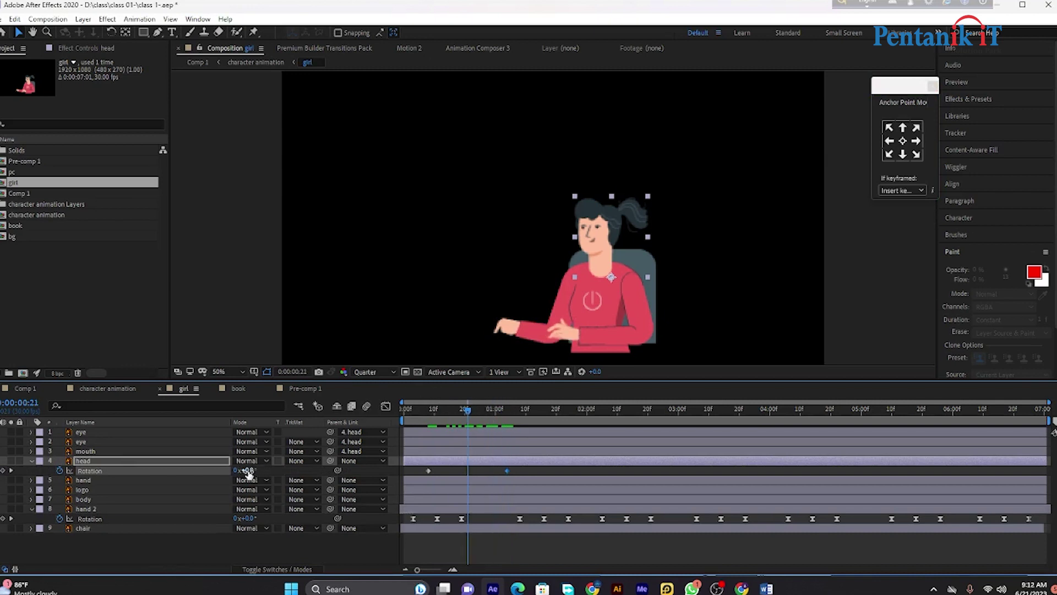
drag(248, 470, 244, 470)
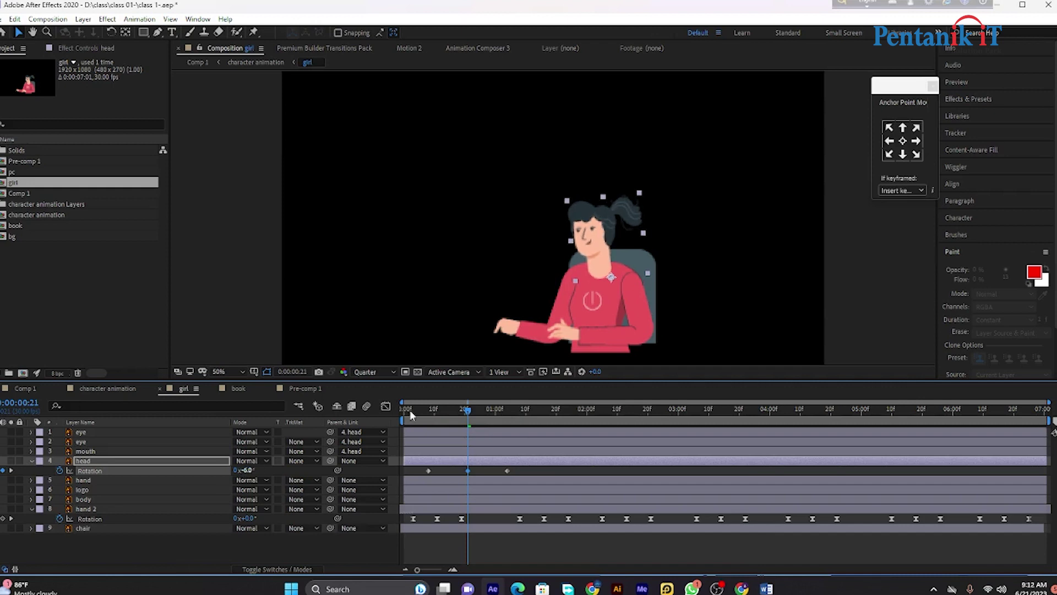
mouse_move(468, 410)
mouse_down()
mouse_move(420, 433)
mouse_move(538, 432)
mouse_up()
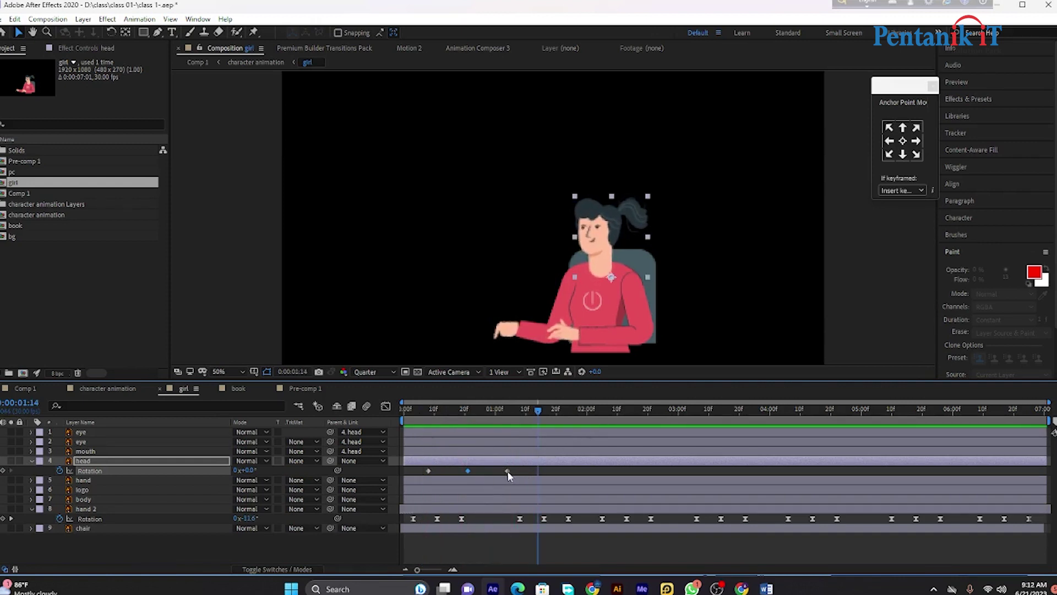
mouse_move(508, 471)
mouse_down()
mouse_move(530, 472)
mouse_move(481, 471)
mouse_up()
drag(540, 411, 407, 433)
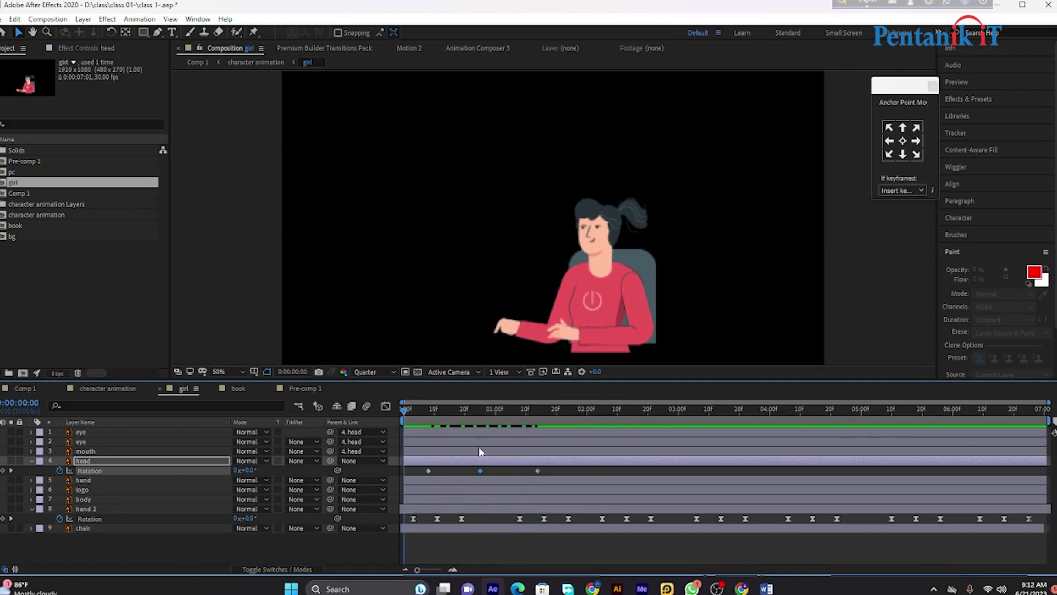
key(space)
key(space)
click(560, 471)
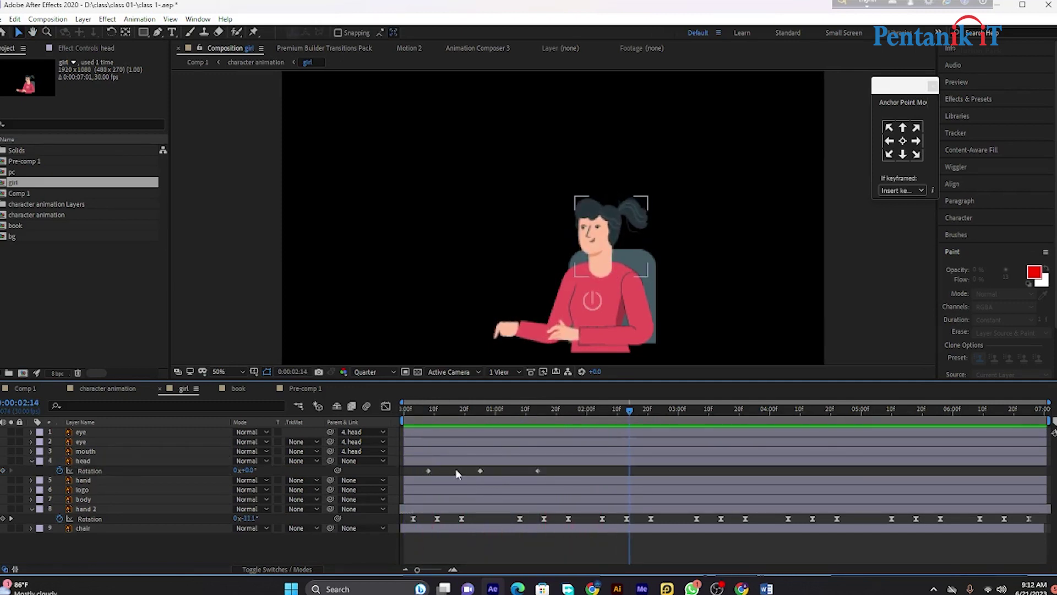
drag(551, 467, 421, 477)
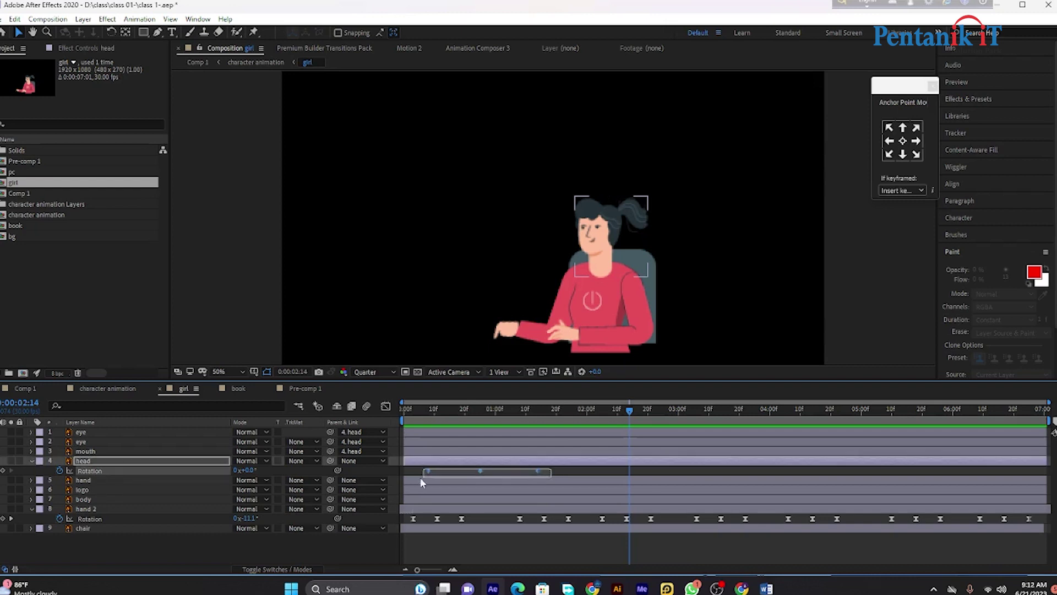
Apply Easy Ease to the head's Rotation keyframes.
right_click(543, 472)
mouse_move(600, 471)
click(710, 499)
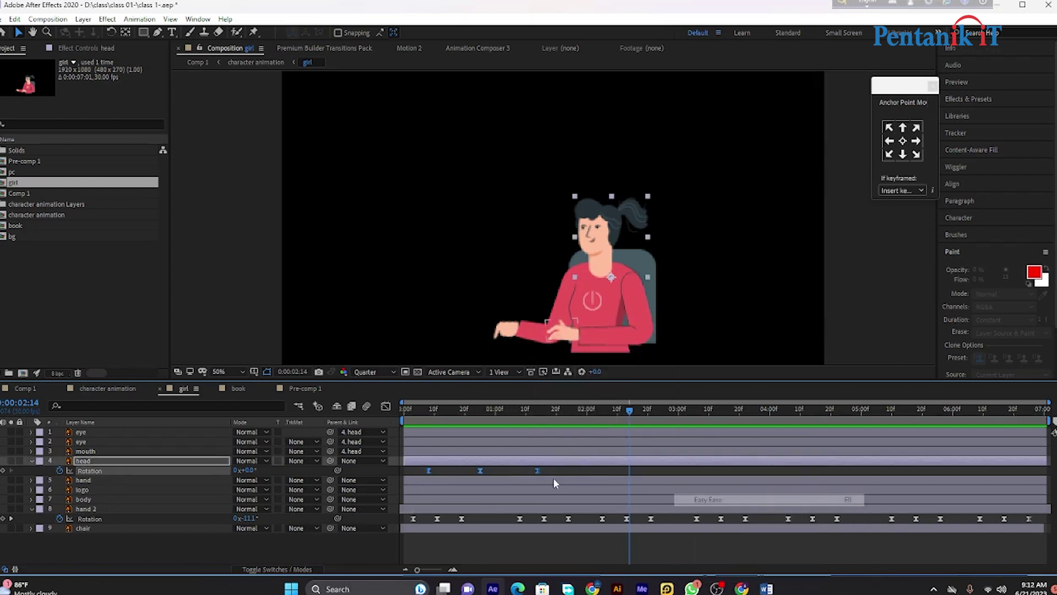
Retime the tilt, moving the last Rotation keyframe to 1:26 and the middle one later, and preview.
click(538, 469)
drag(538, 470, 562, 471)
click(483, 471)
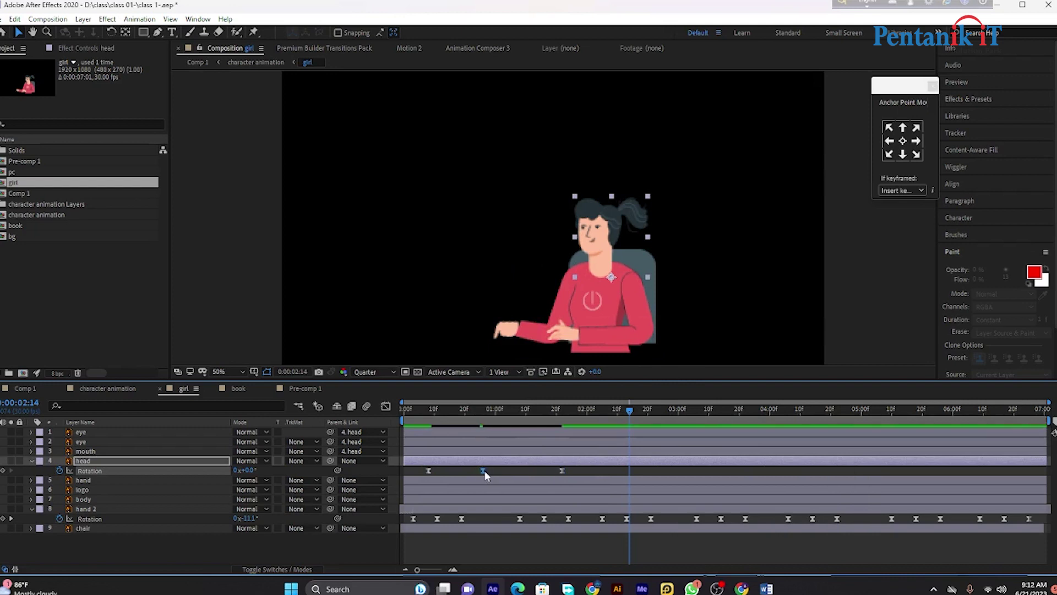
drag(484, 470, 491, 471)
key(space)
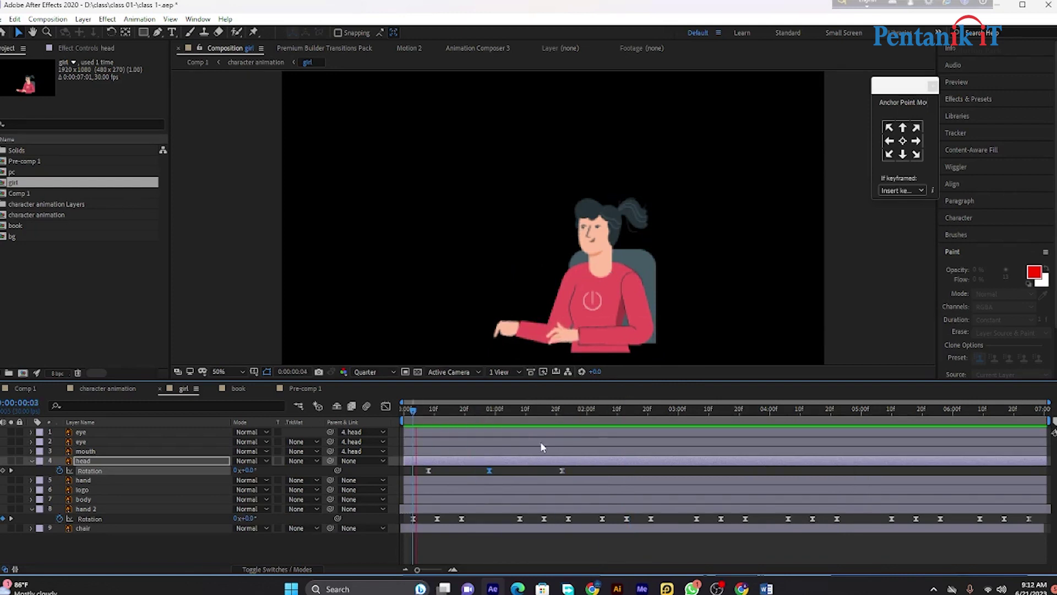
key(space)
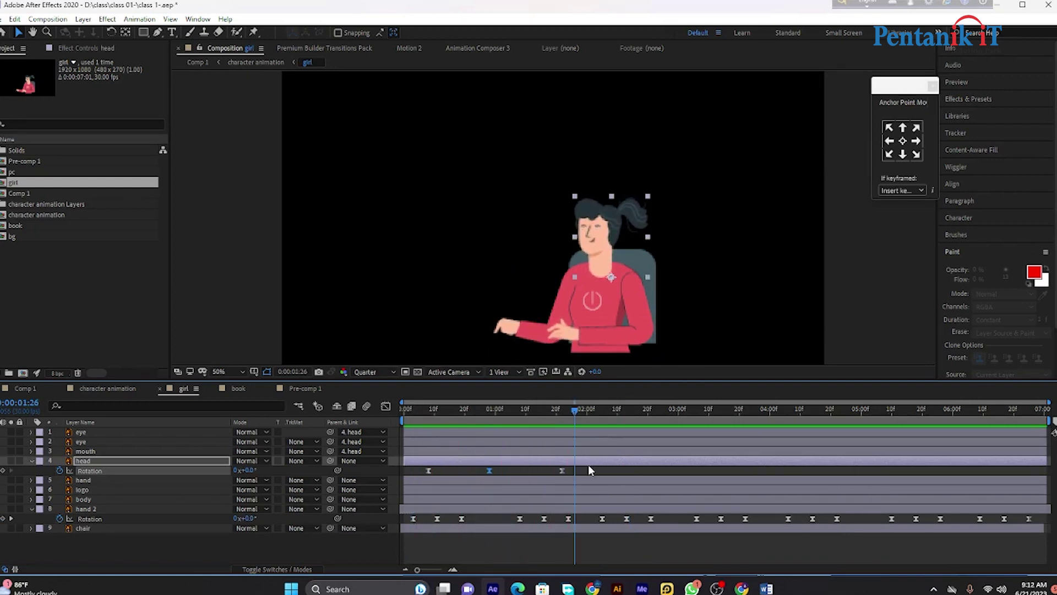
drag(562, 470, 580, 470)
drag(490, 469, 501, 471)
key(space)
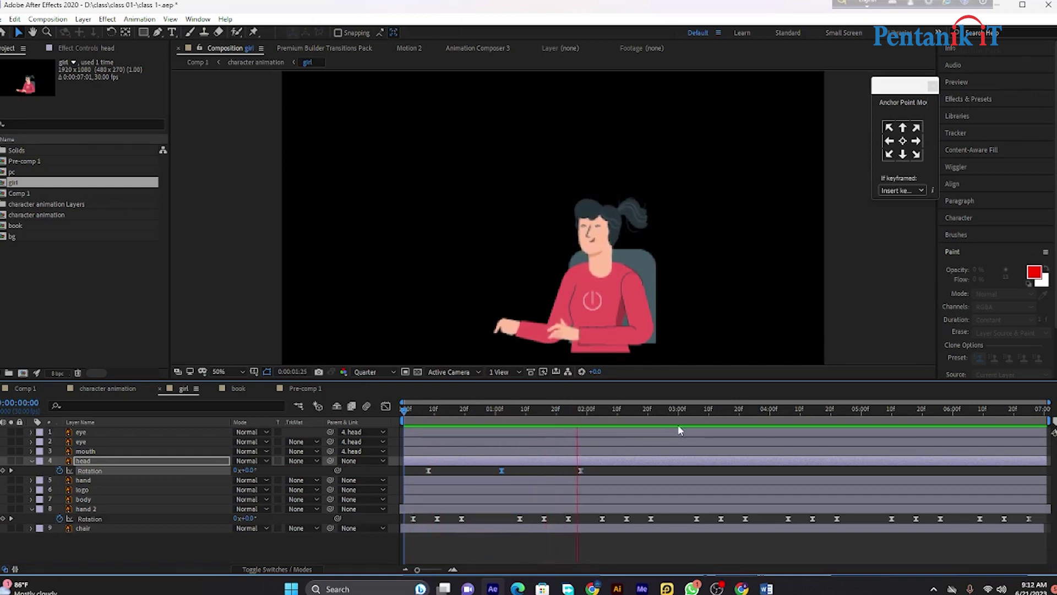
key(space)
Paste copies of the three tilt keyframes at 3:08 and 6:03, then preview the repeated tilt.
drag(599, 470, 428, 469)
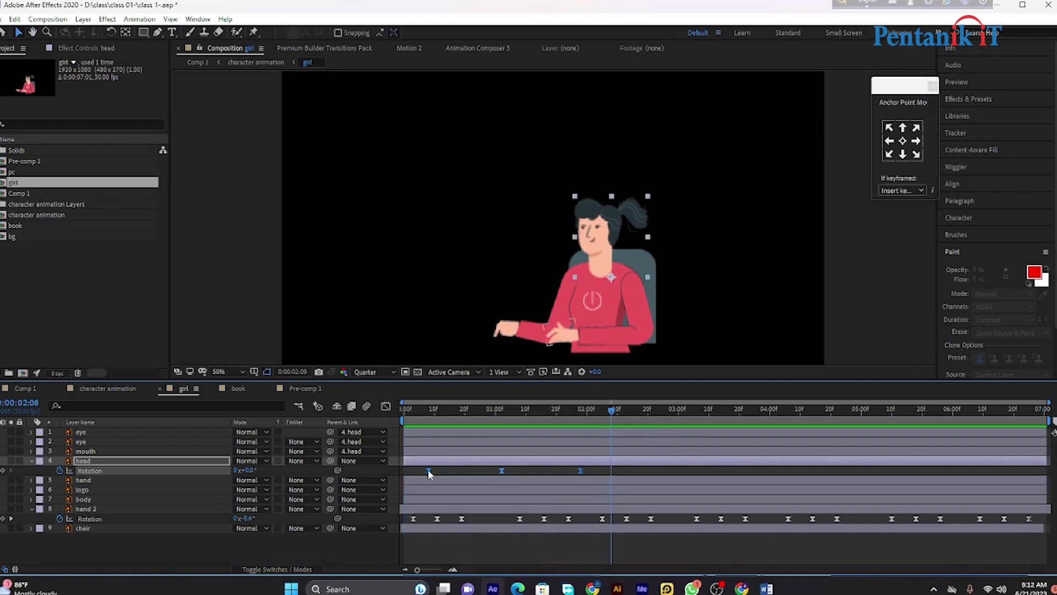
drag(630, 408, 702, 416)
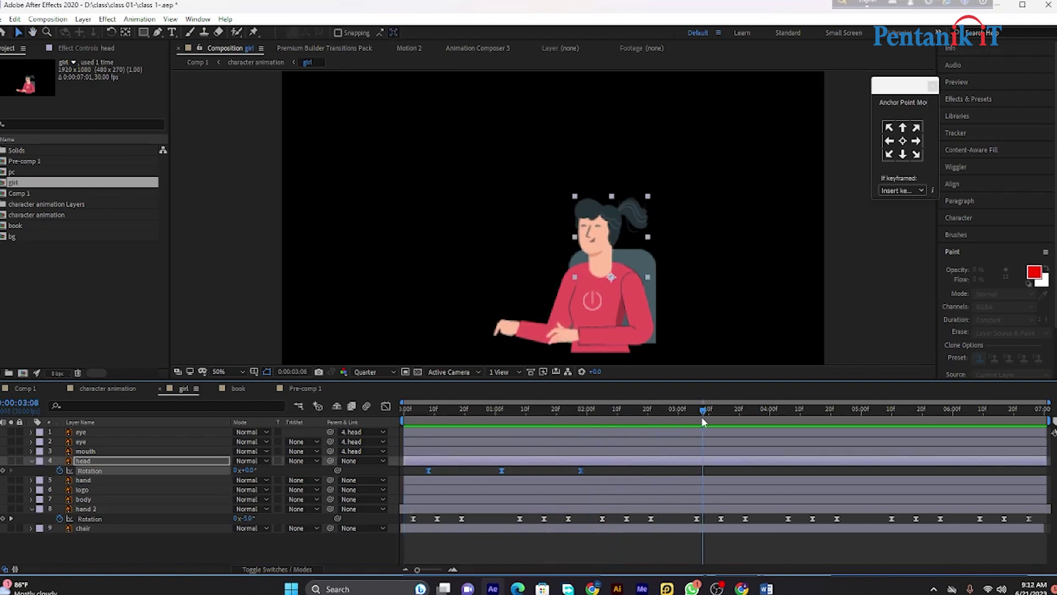
key(Return)
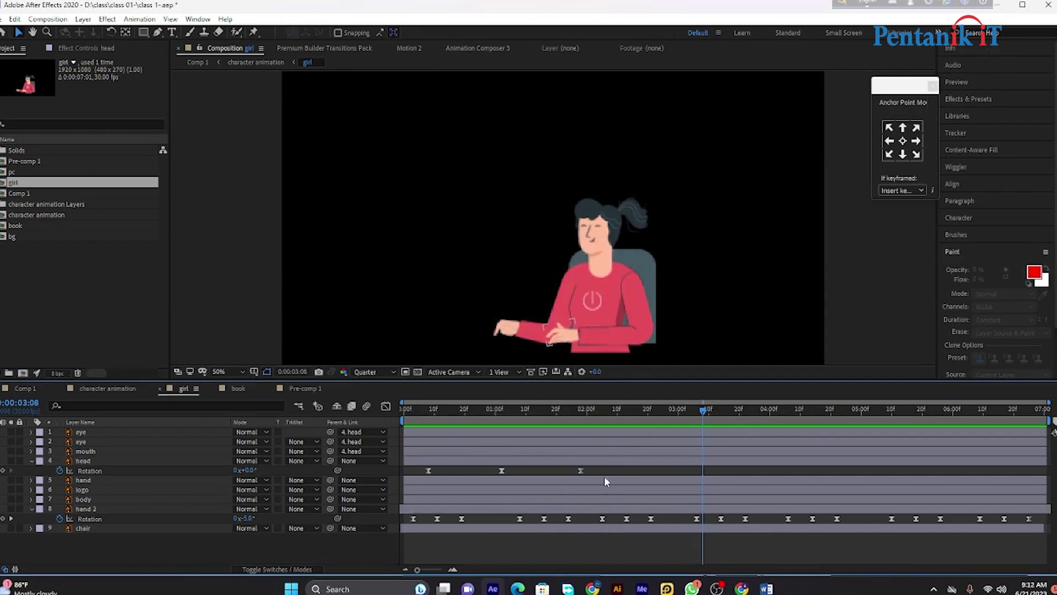
drag(588, 472, 403, 477)
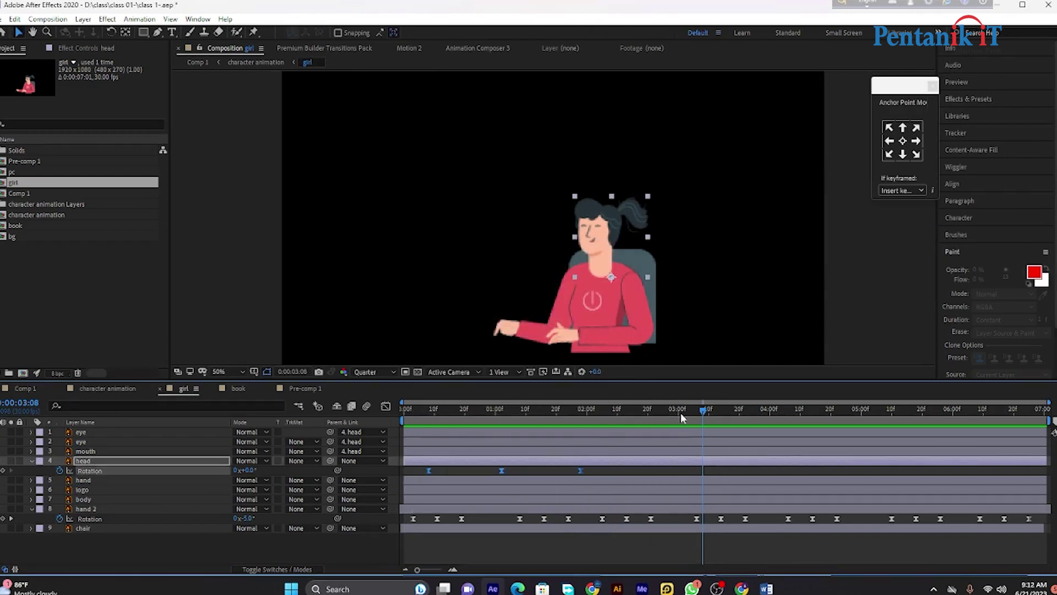
key(ctrl+v)
drag(706, 408, 963, 412)
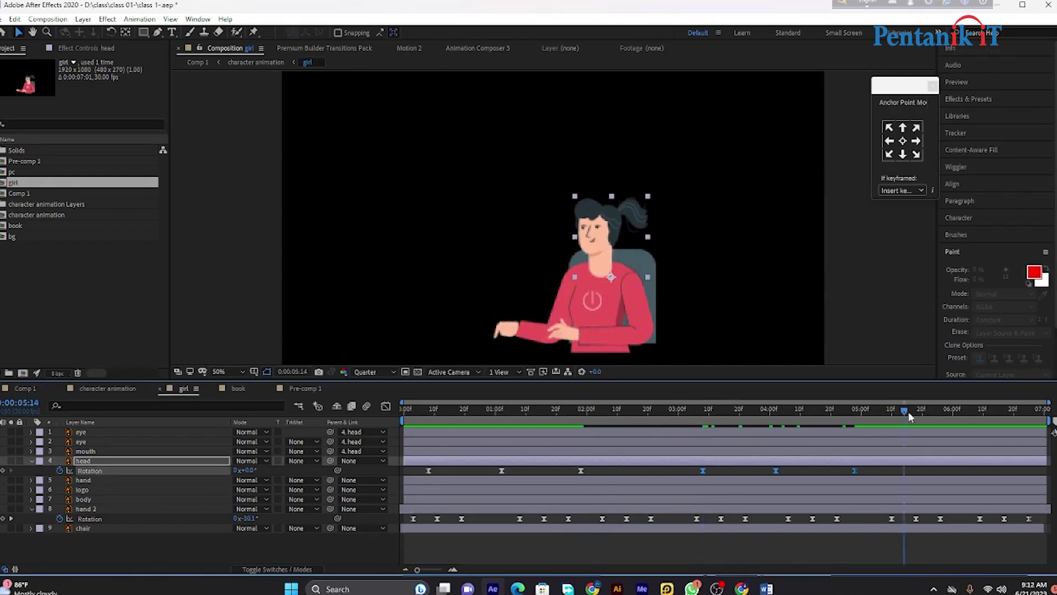
key(ctrl+v)
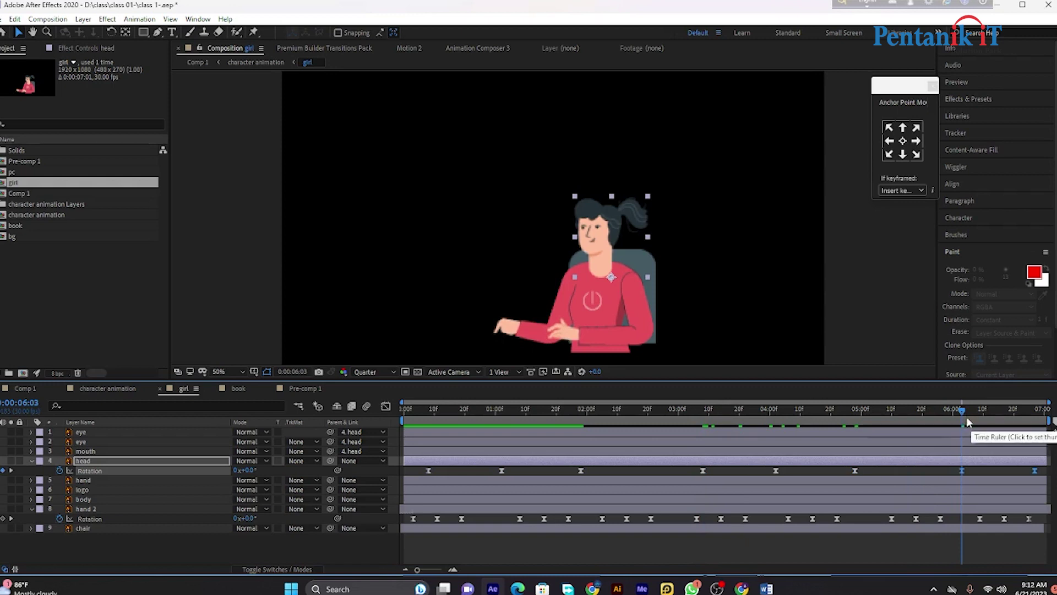
key(space)
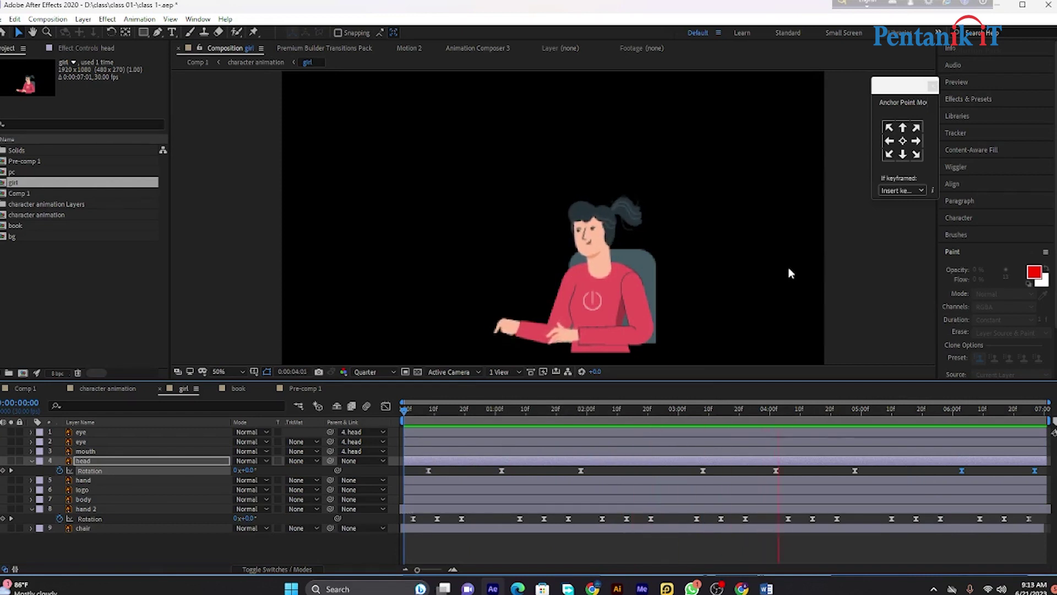
Play back Comp 1 from the first frame, checking the scene around 2:07.
click(23, 388)
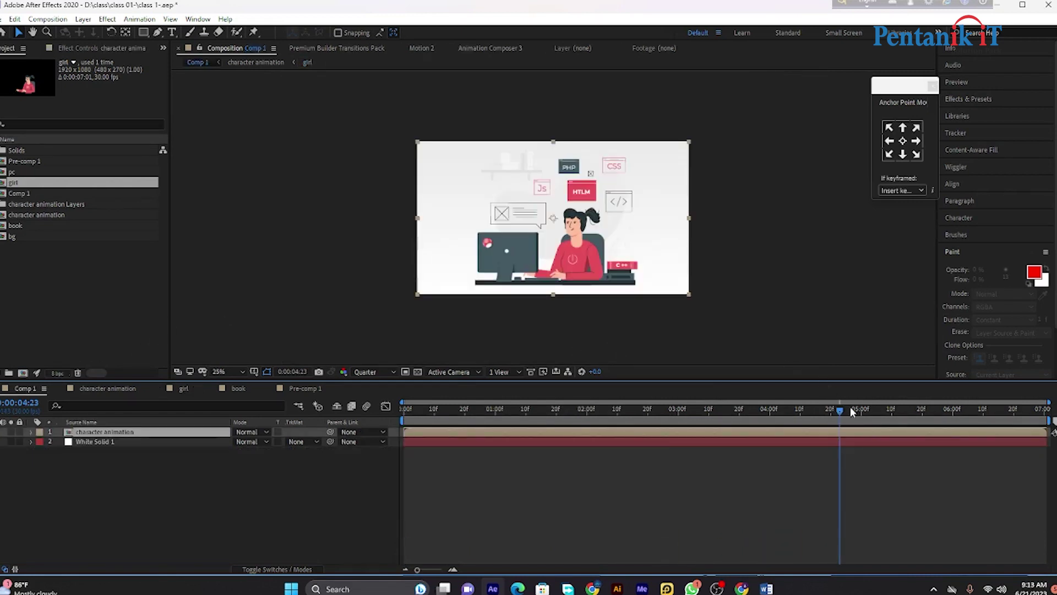
mouse_move(850, 408)
mouse_down()
mouse_move(939, 455)
mouse_move(1051, 460)
mouse_up()
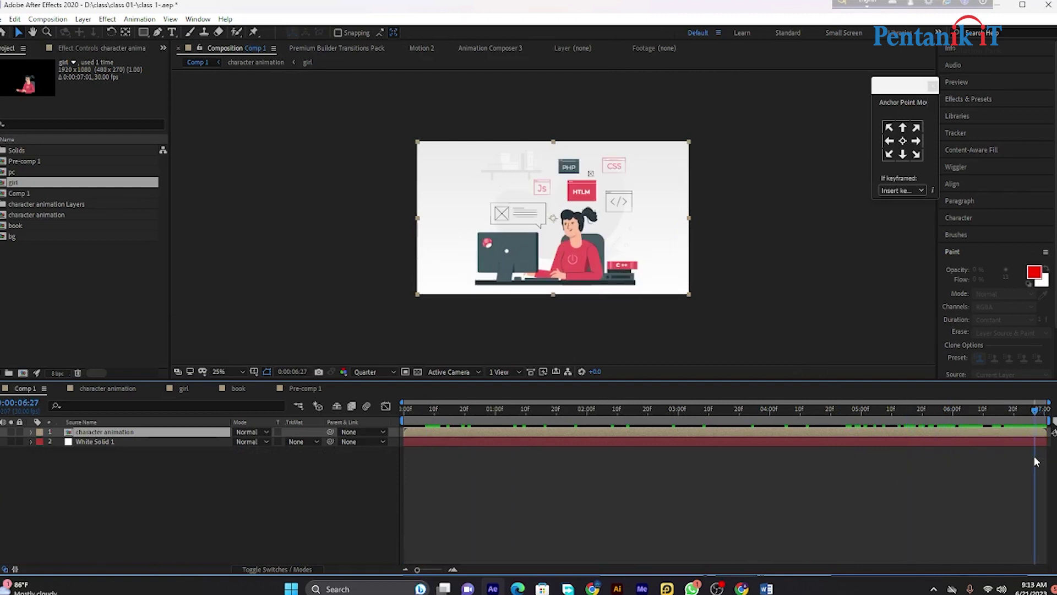
key(Home)
key(space)
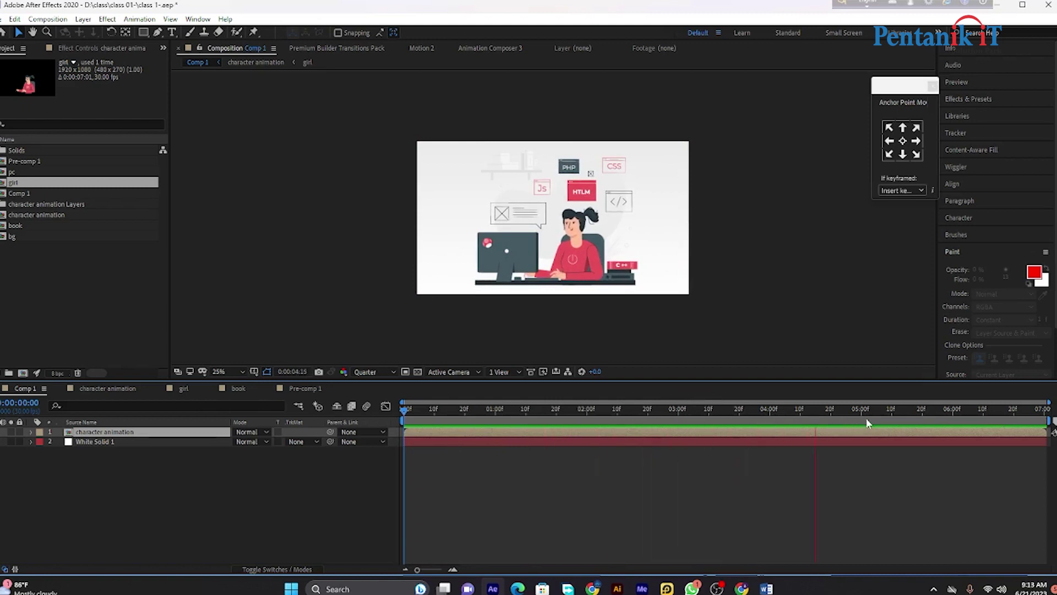
key(space)
key(space)
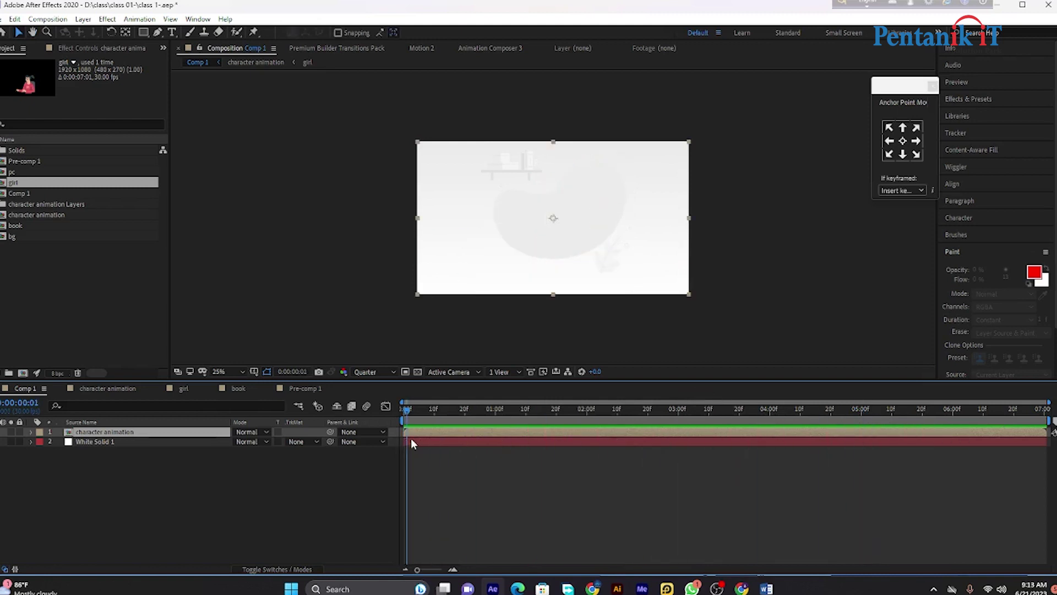
click(617, 421)
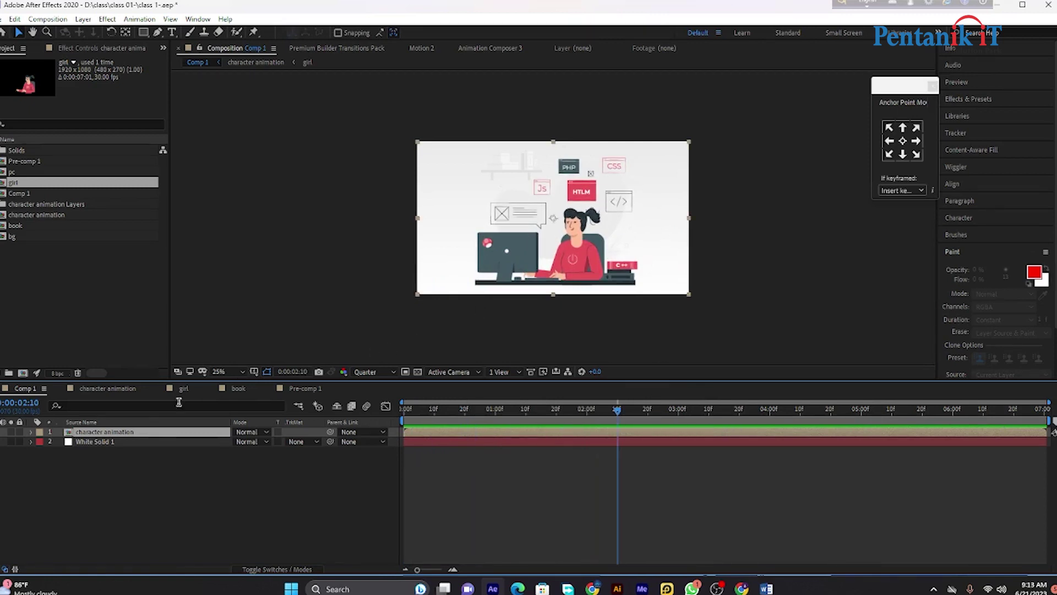
drag(620, 421, 600, 423)
key(space)
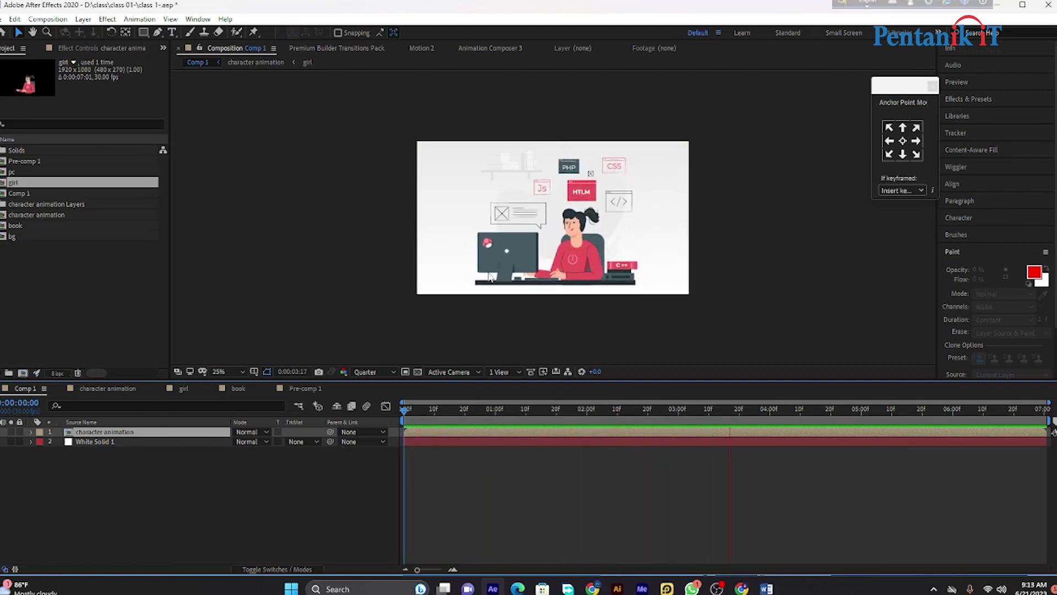
key(space)
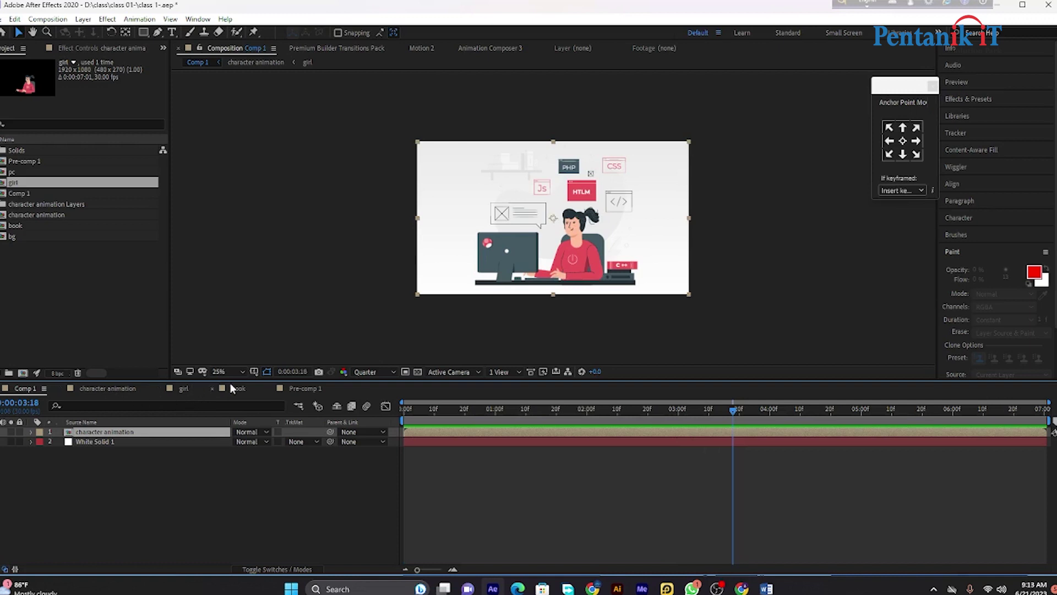
In Pre-comp 1, search 'wigg' and apply the Wiggle - position preset to layer 1, then preview.
click(308, 387)
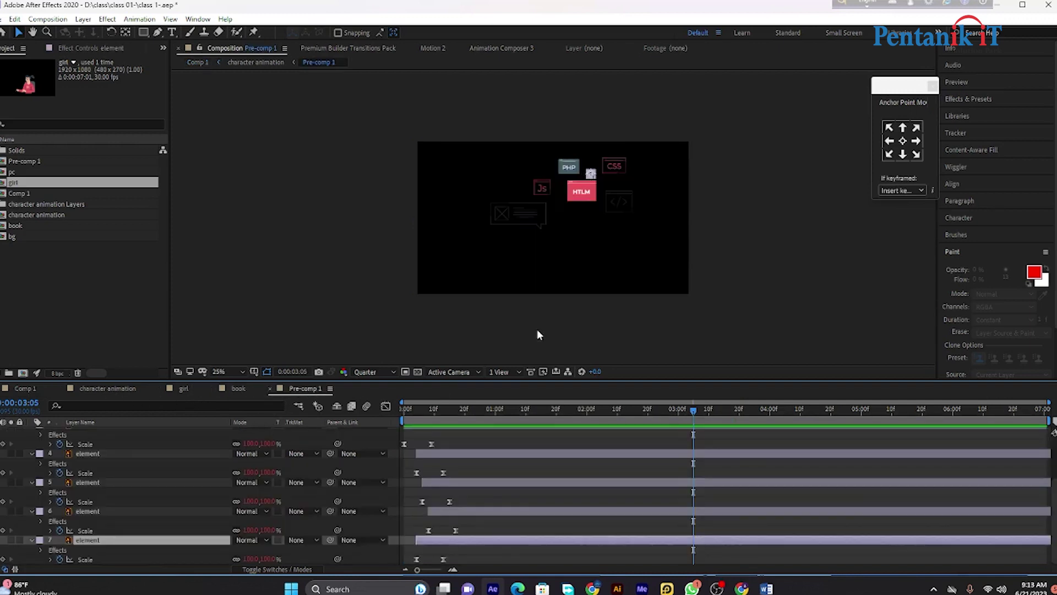
key(ctrl+a)
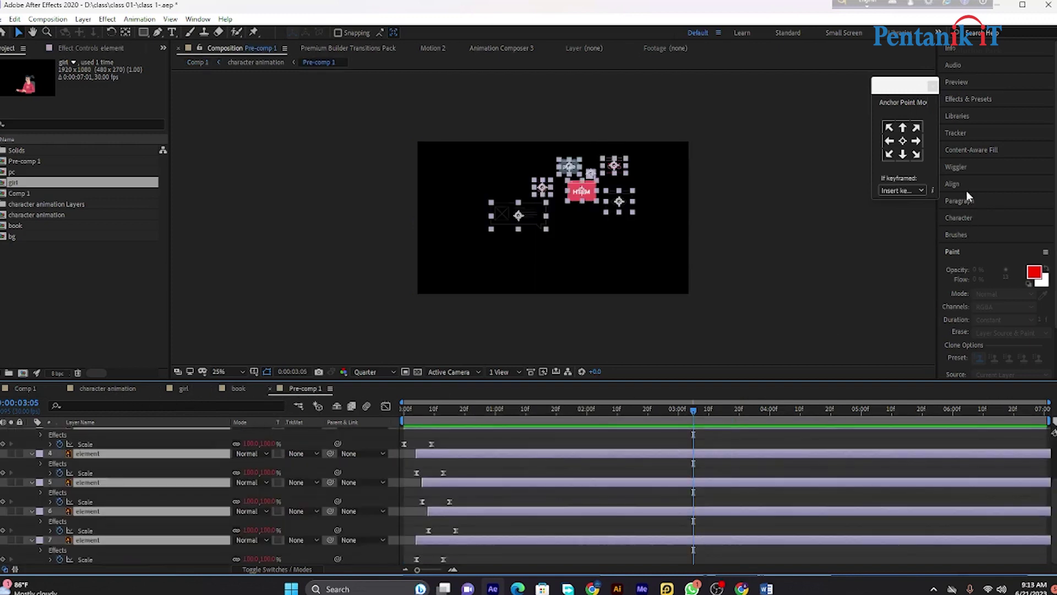
click(974, 100)
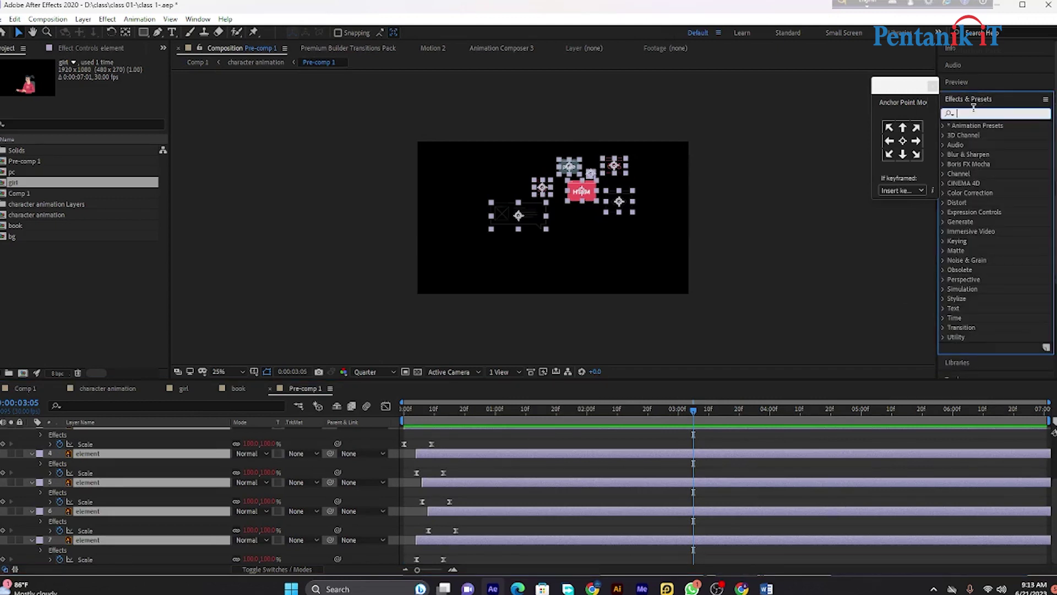
text(wigg)
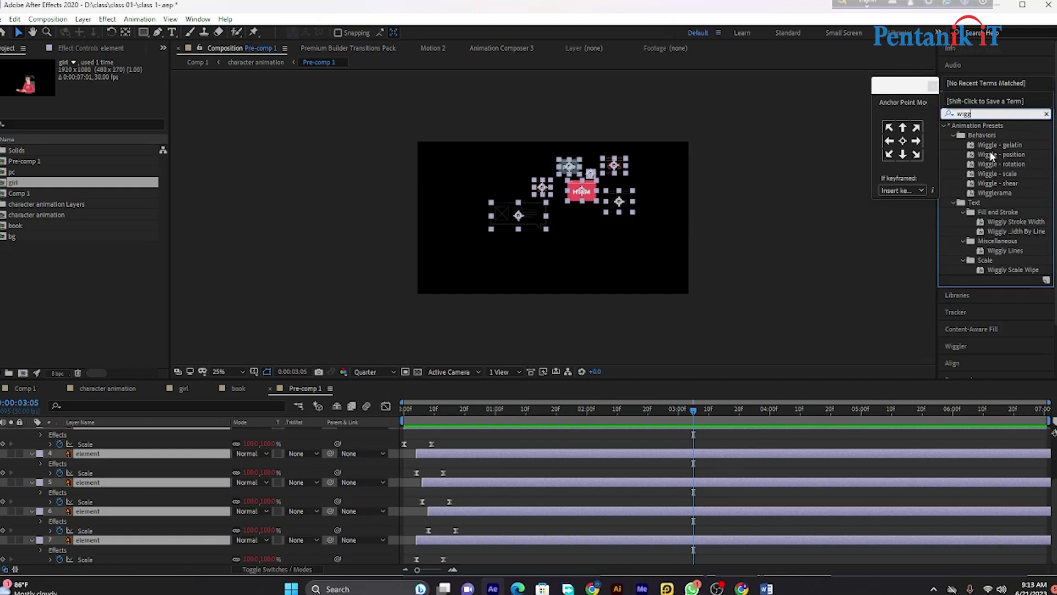
drag(1007, 155, 727, 457)
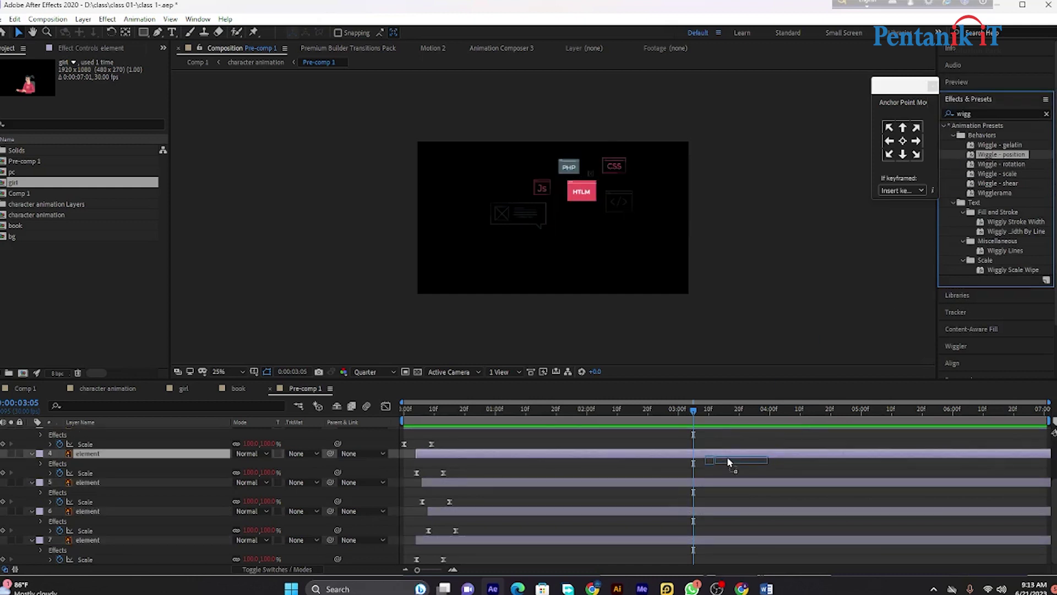
mouse_move(727, 457)
mouse_down()
mouse_move(735, 423)
mouse_move(728, 440)
mouse_up()
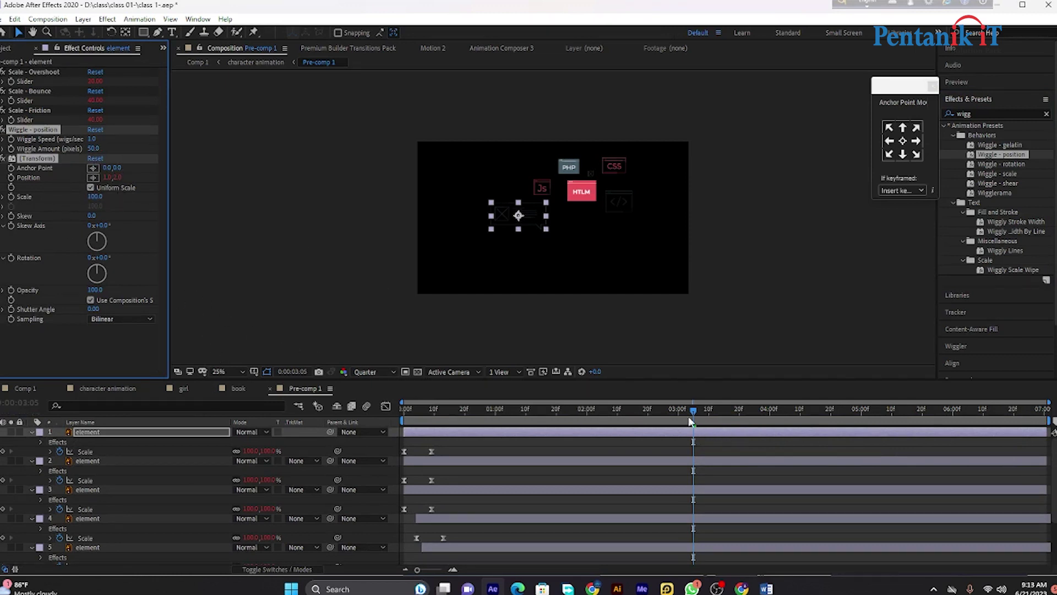
drag(693, 411, 415, 460)
key(space)
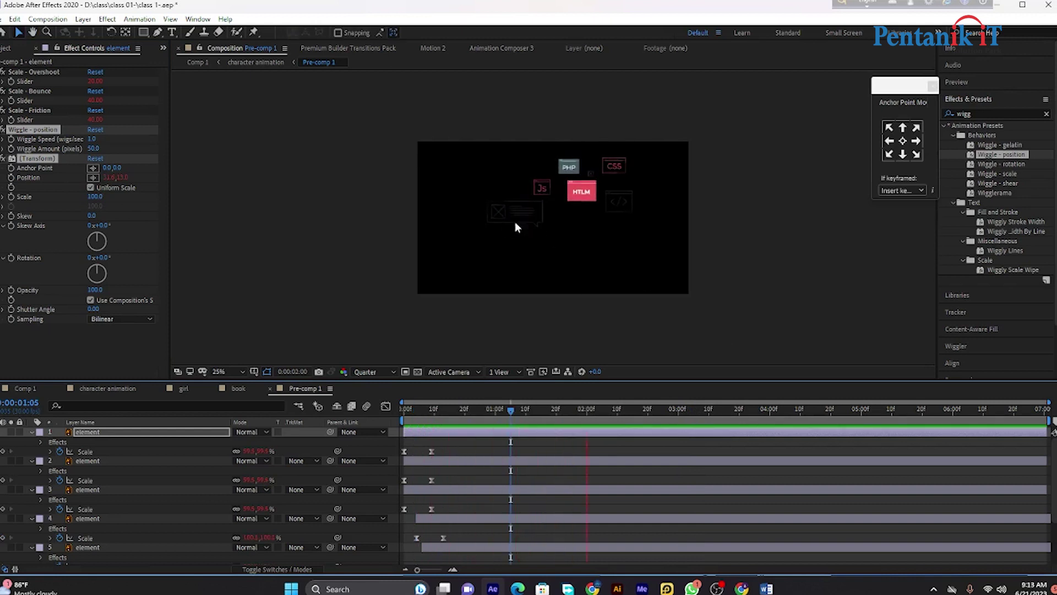
key(space)
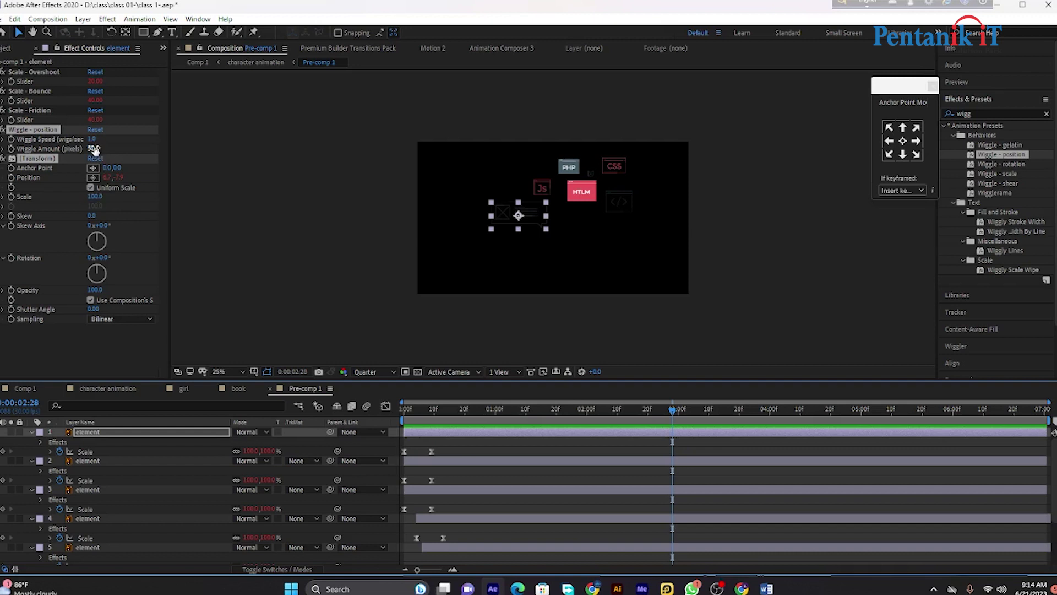
Lower layer 1's Wiggle Amount to 7 and replay the preview from the beginning.
drag(92, 148, 84, 148)
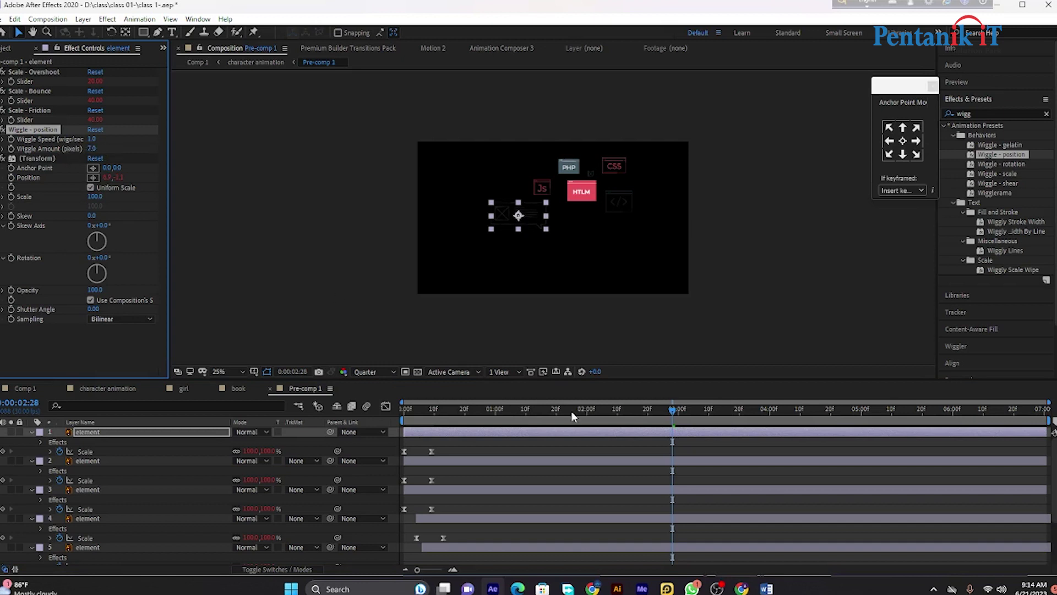
key(Home)
key(space)
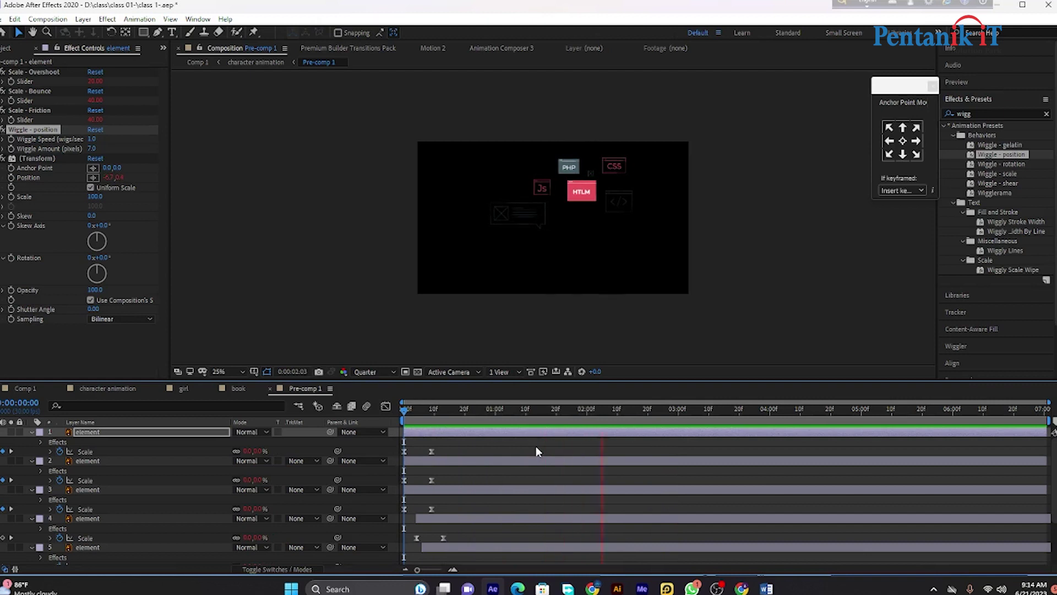
key(space)
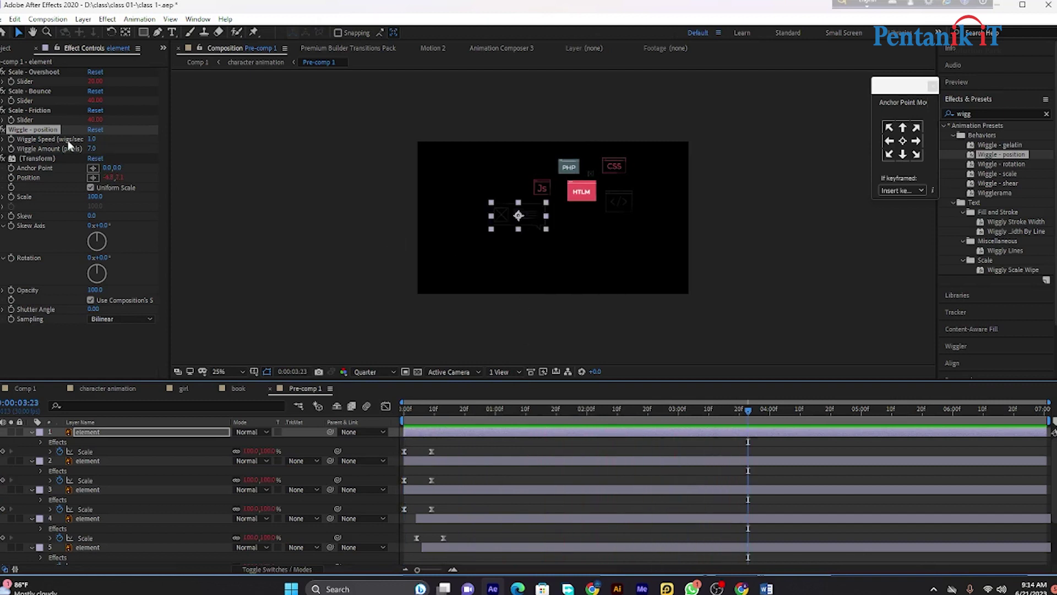
Copy layer 1's Transform effect and paste it onto layers 2 through 7.
right_click(61, 157)
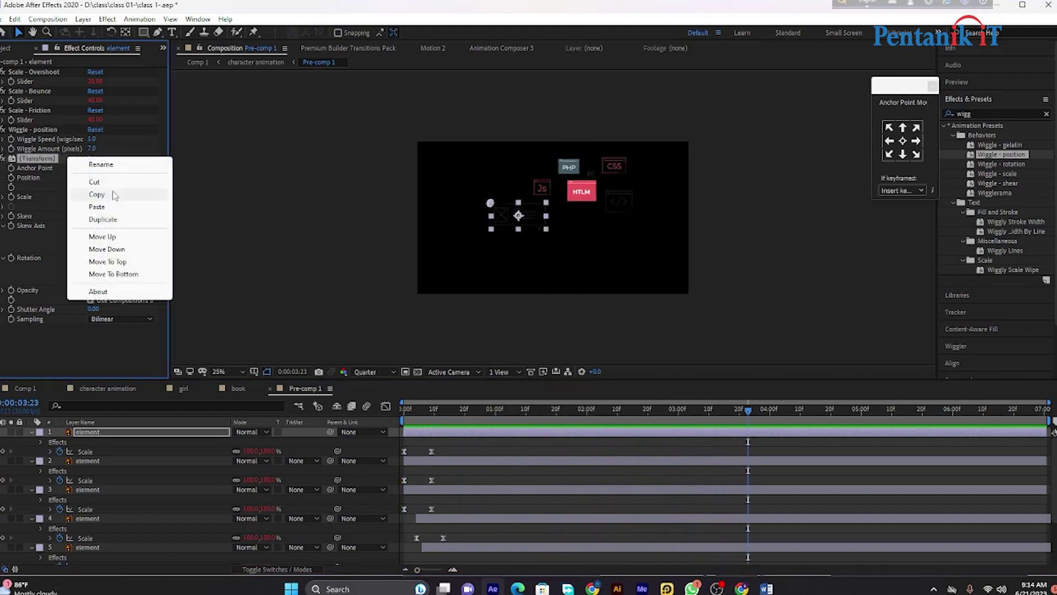
click(165, 194)
click(555, 463)
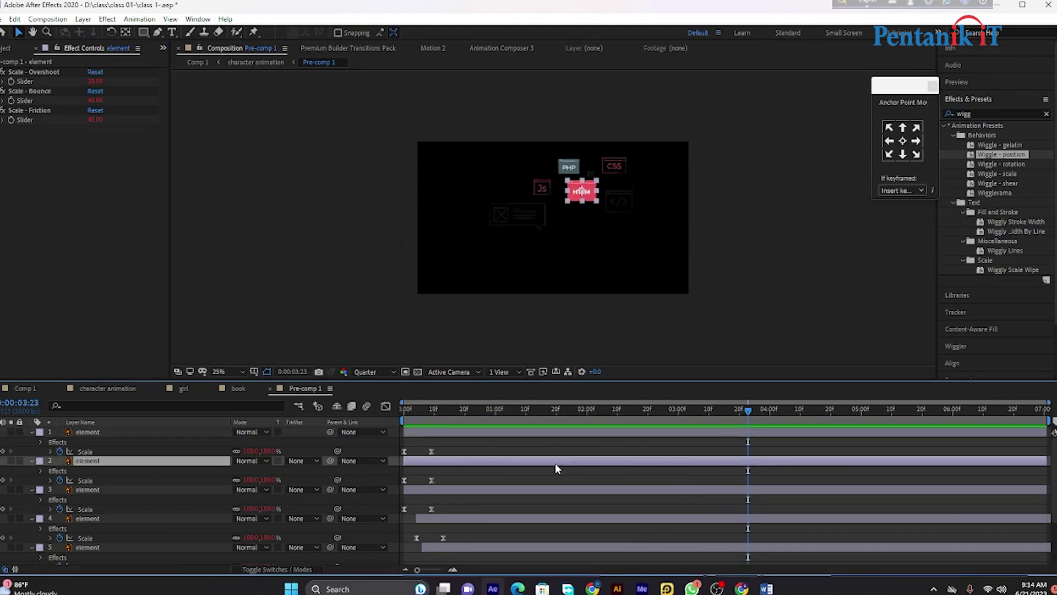
key(ctrl+v)
click(567, 490)
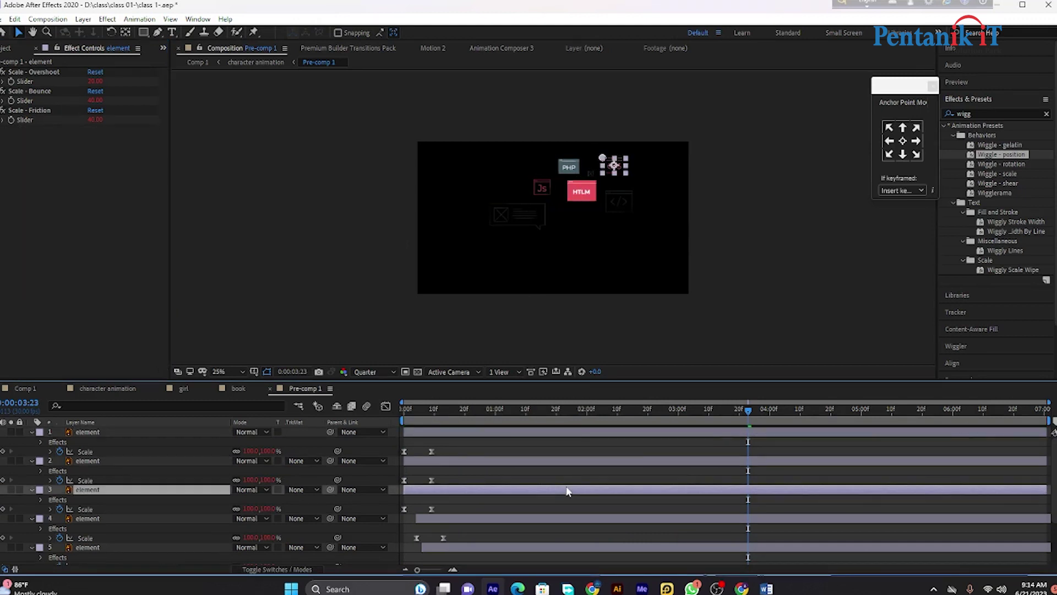
key(ctrl+v)
click(577, 518)
key(ctrl+v)
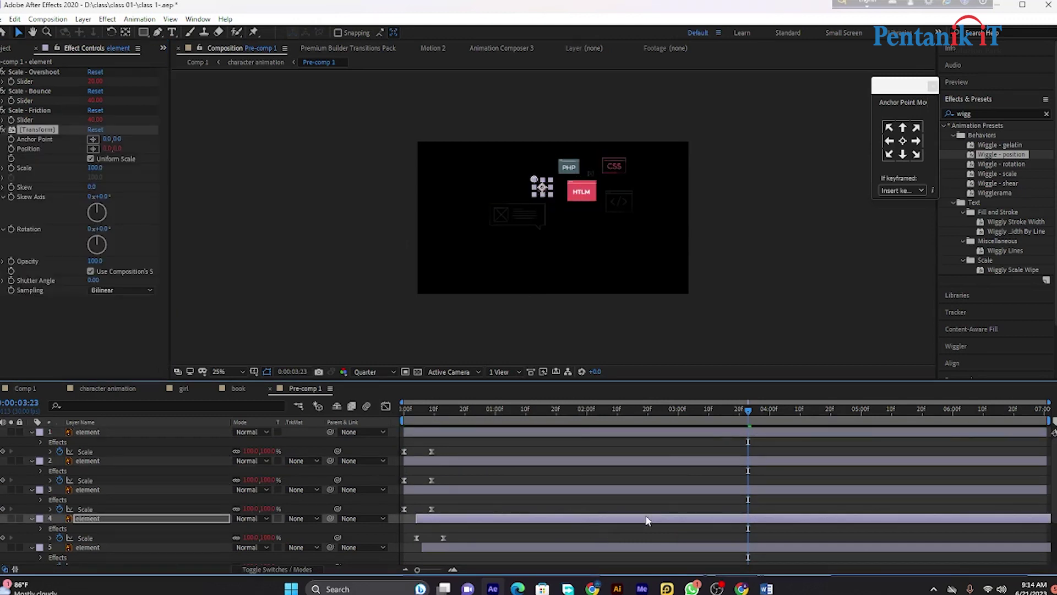
scroll(646, 520, down, 2)
click(645, 479)
key(ctrl+v)
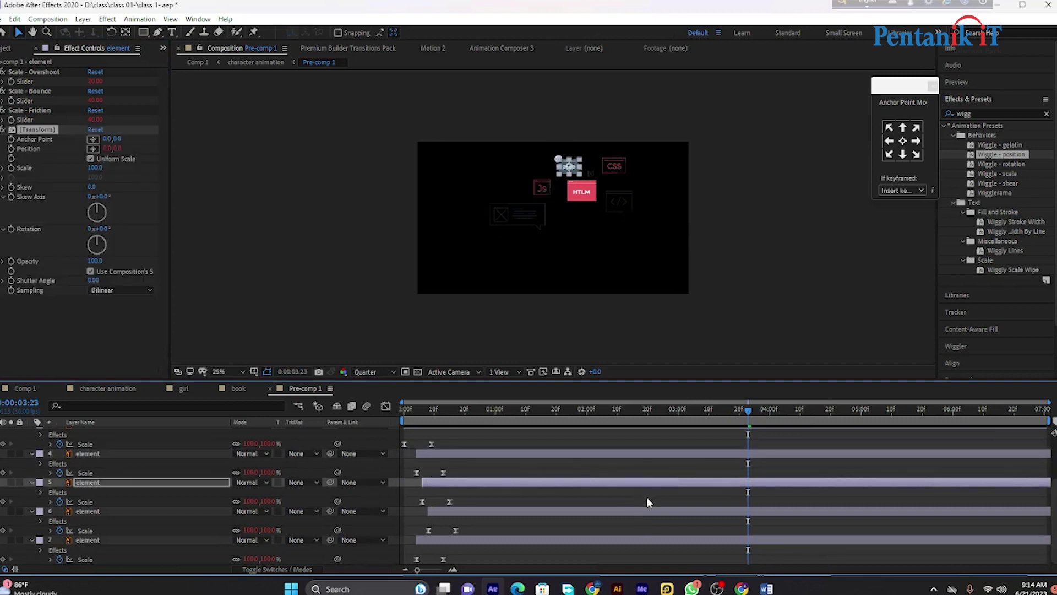
click(655, 510)
key(ctrl+v)
click(657, 544)
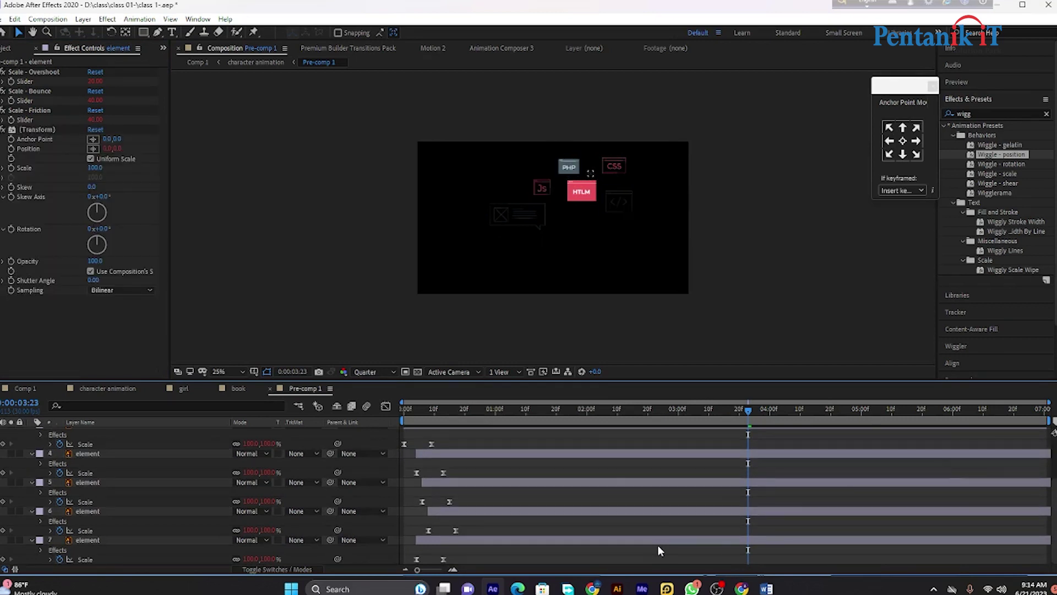
click(658, 541)
key(ctrl+v)
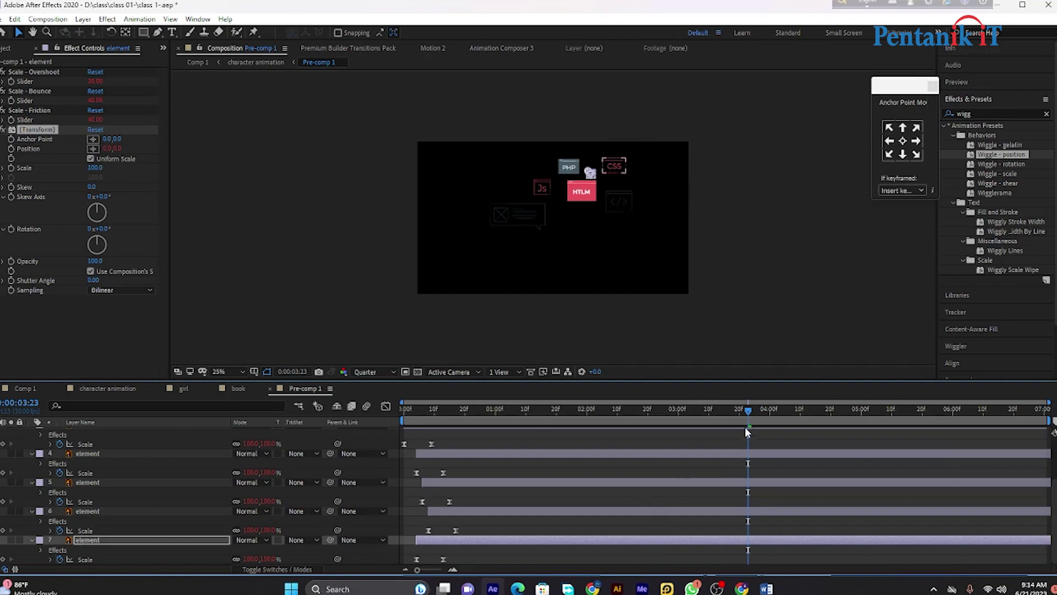
Preview the pre-comp animation from the start, then select layer 2.
drag(745, 411, 405, 408)
key(space)
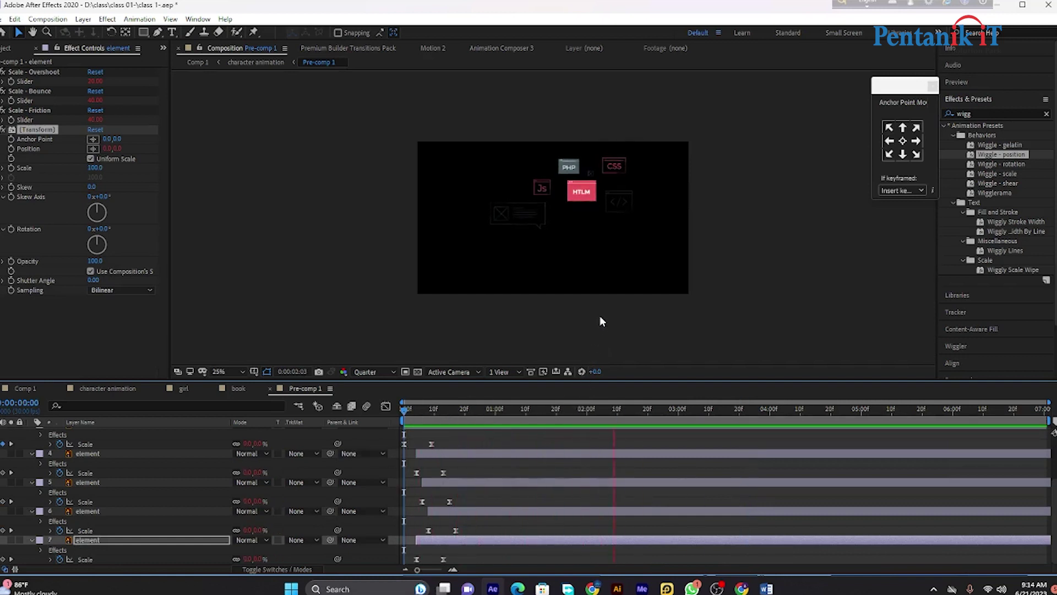
key(space)
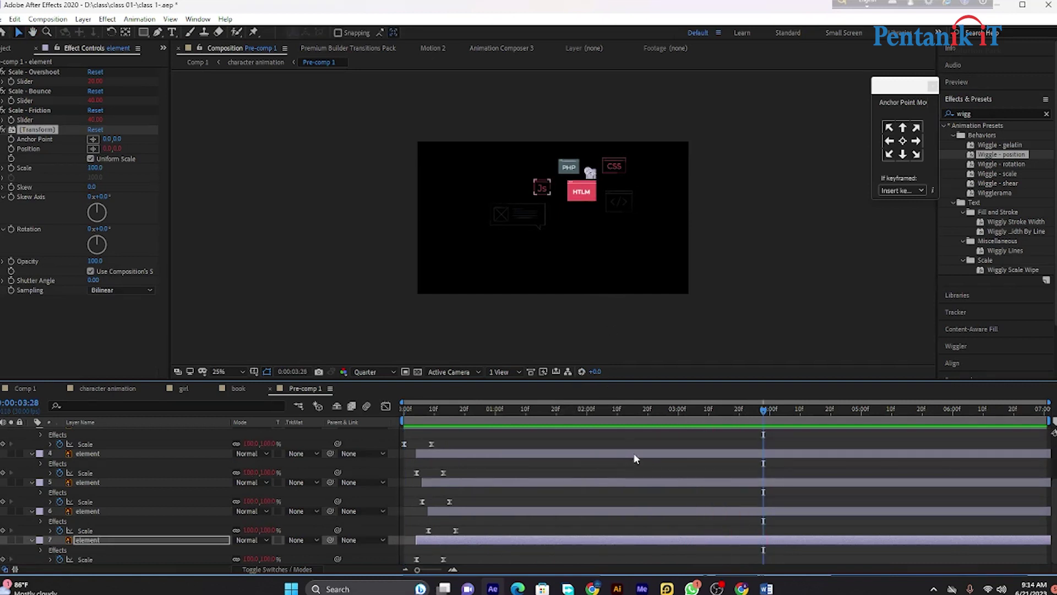
scroll(636, 456, up, 3)
click(638, 455)
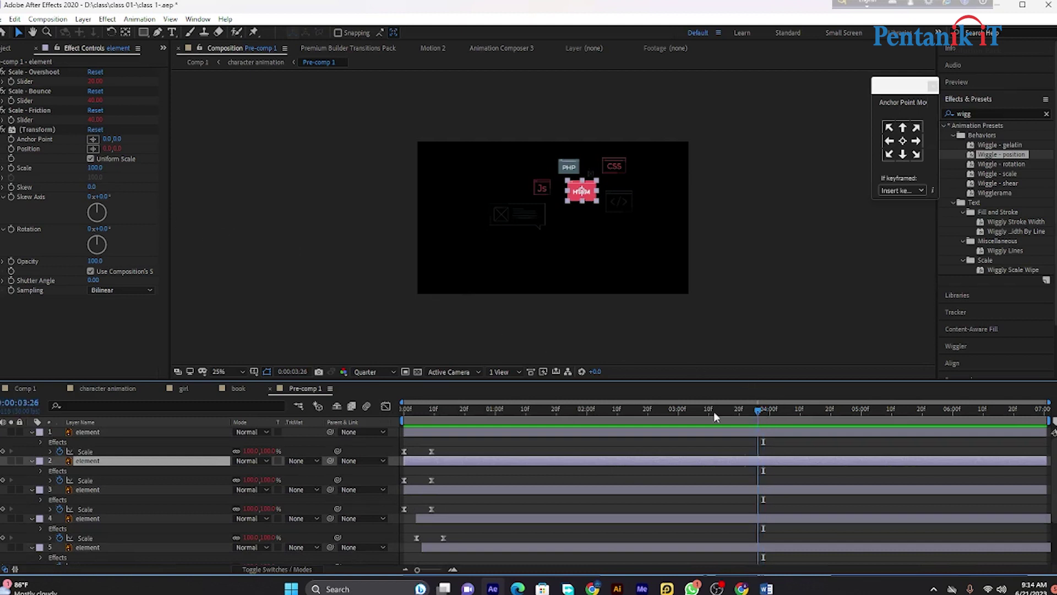
Apply Wiggle - position to layers 2, 3, 4, 5 and 7, setting layer 7's amount to 10.
key(Home)
key(space)
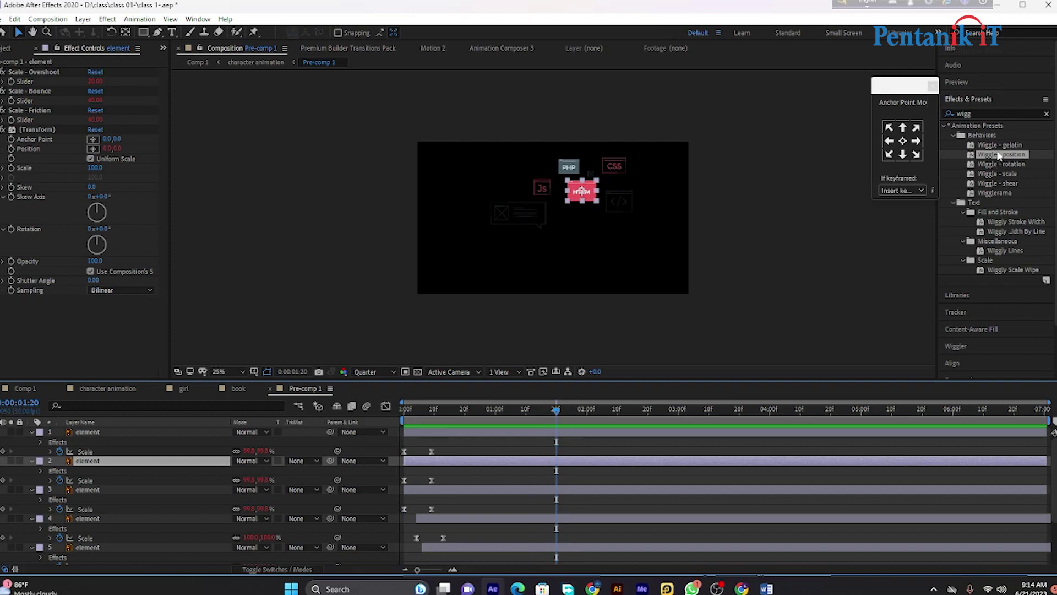
drag(998, 155, 632, 463)
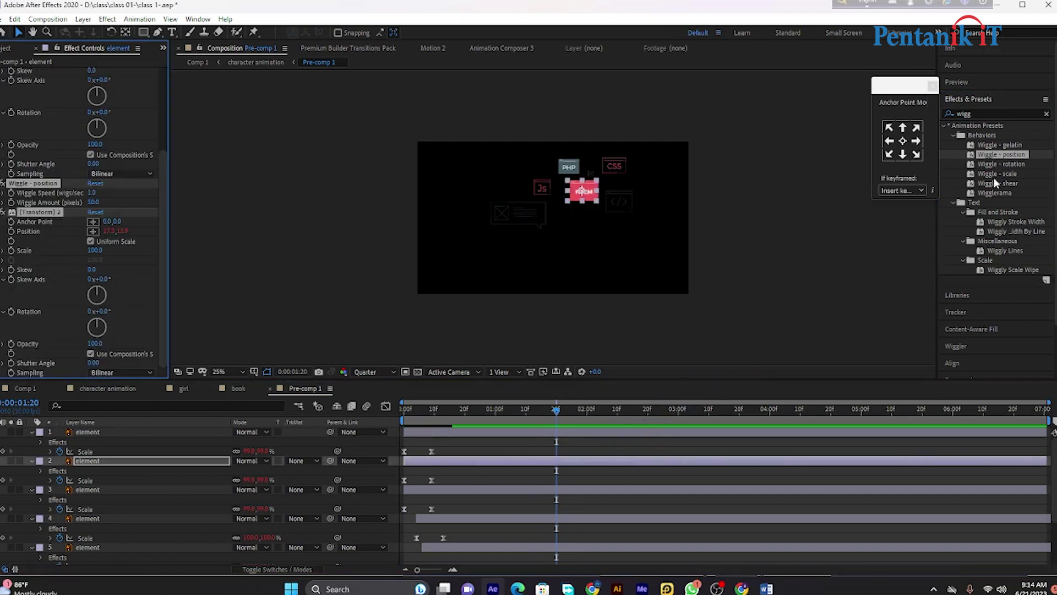
drag(998, 155, 703, 492)
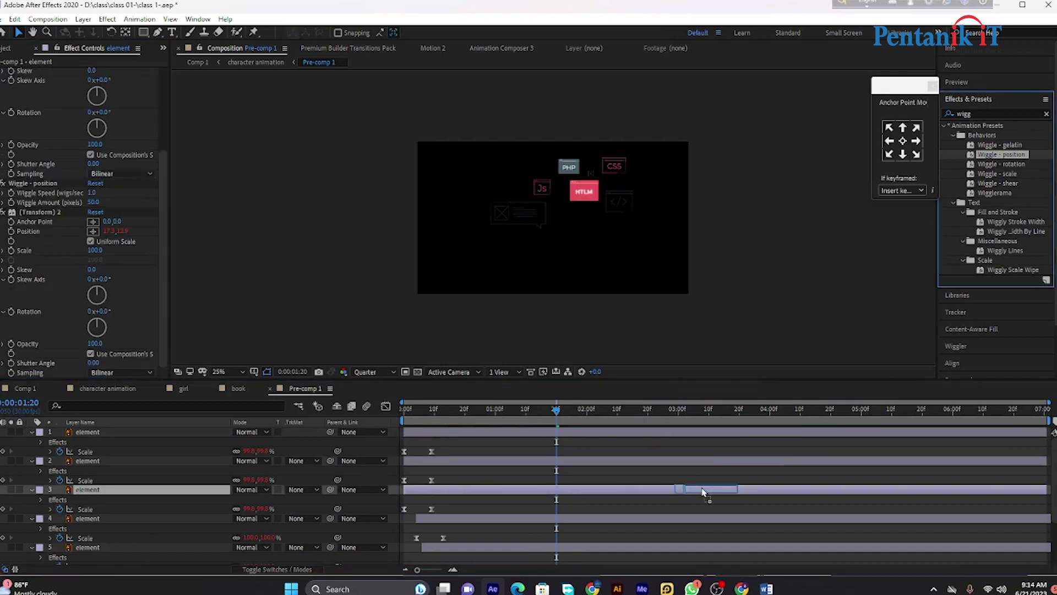
drag(993, 154, 703, 519)
key(comma)
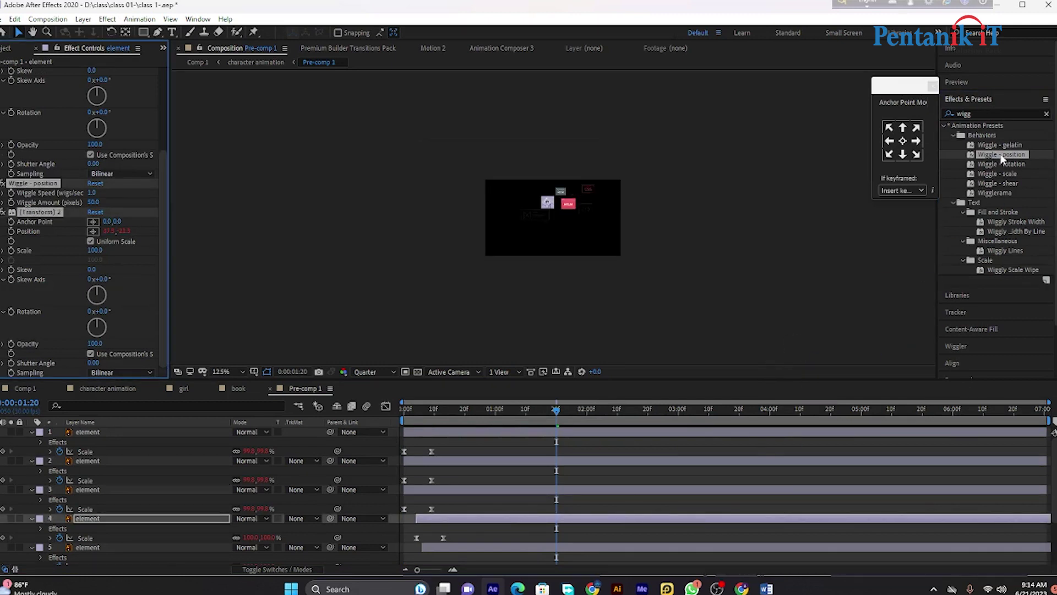
drag(1002, 158, 740, 548)
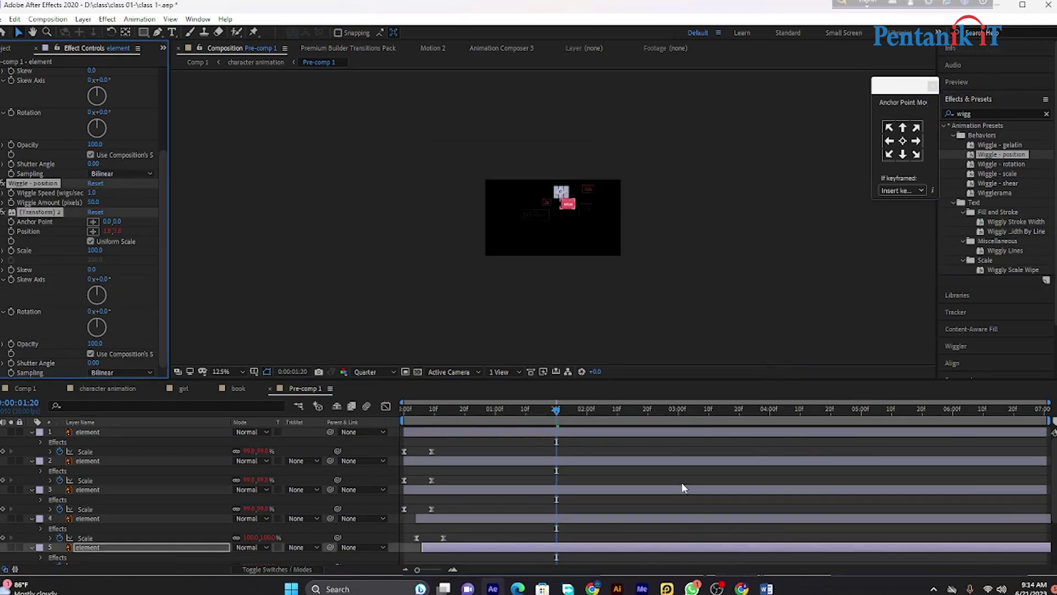
scroll(636, 467, down, 2)
click(654, 541)
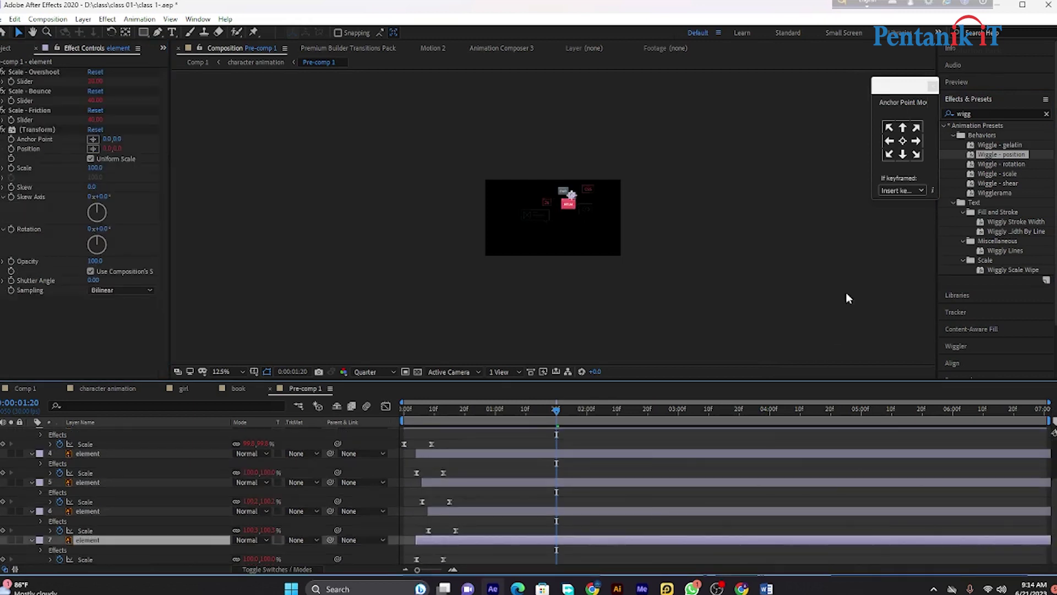
drag(996, 157, 660, 547)
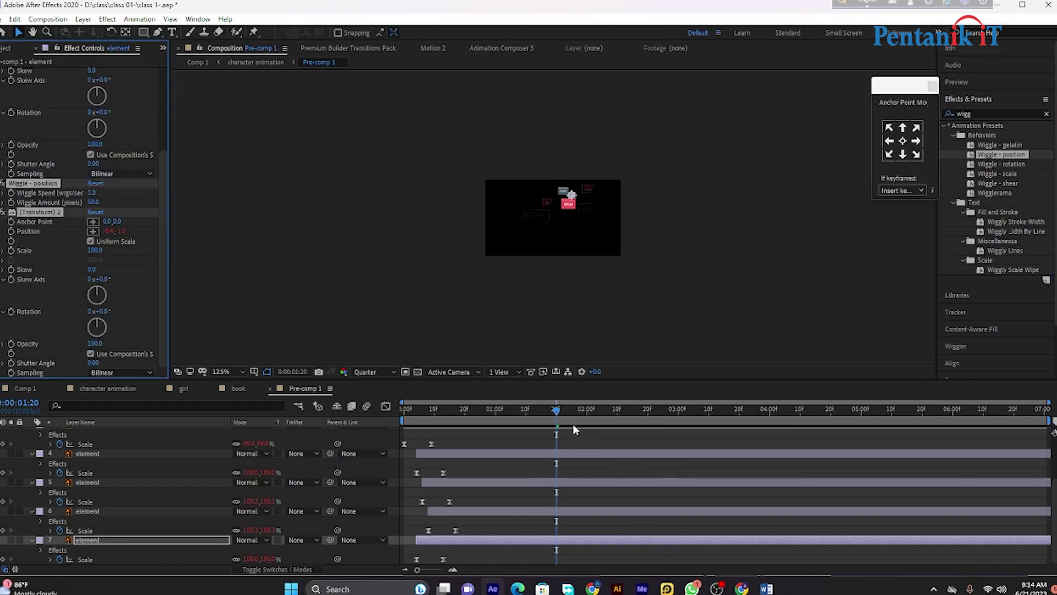
click(90, 201)
text(10)
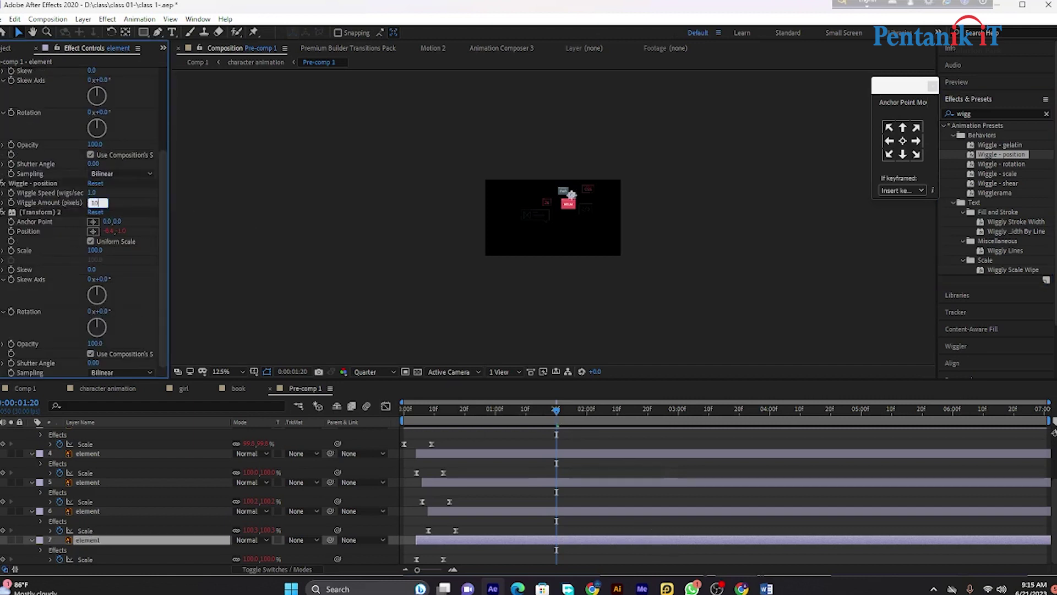
Apply Wiggle - position to layer 6 and set the Wiggle Amount of layers 6 and 5 to 10.
click(588, 510)
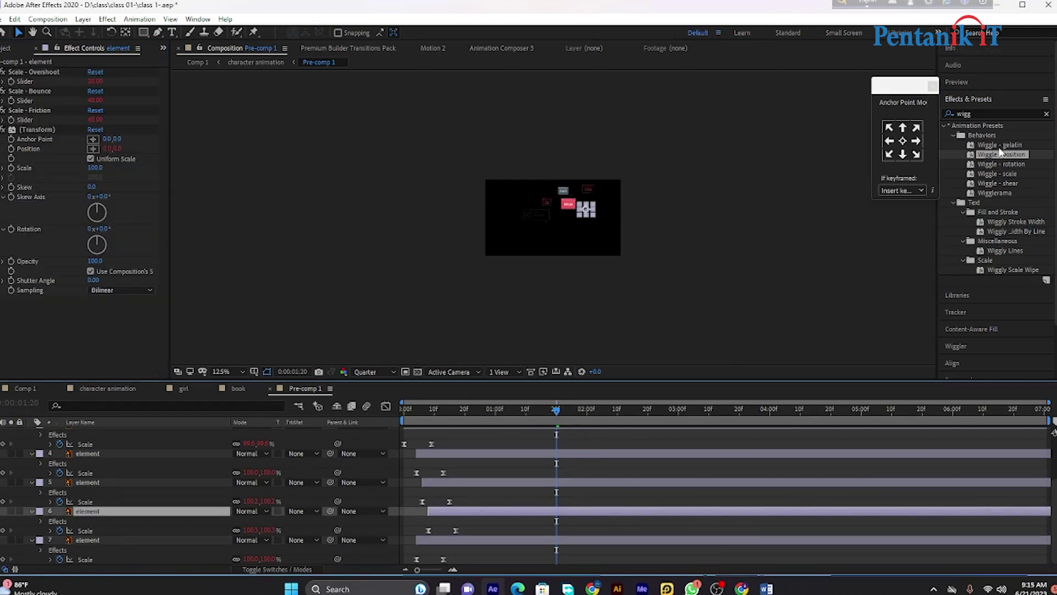
drag(987, 158, 680, 512)
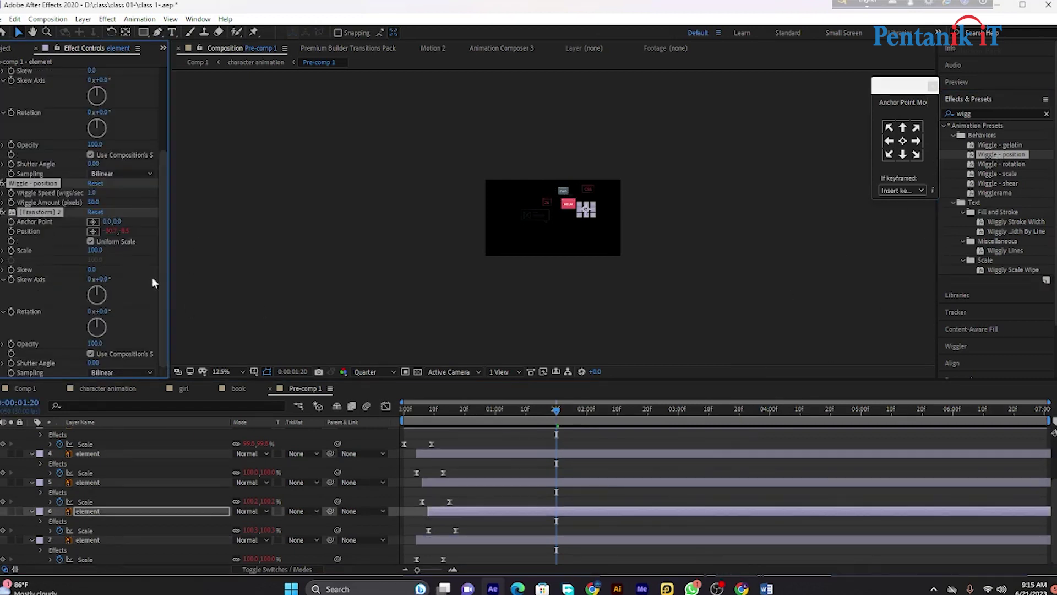
click(95, 202)
click(539, 484)
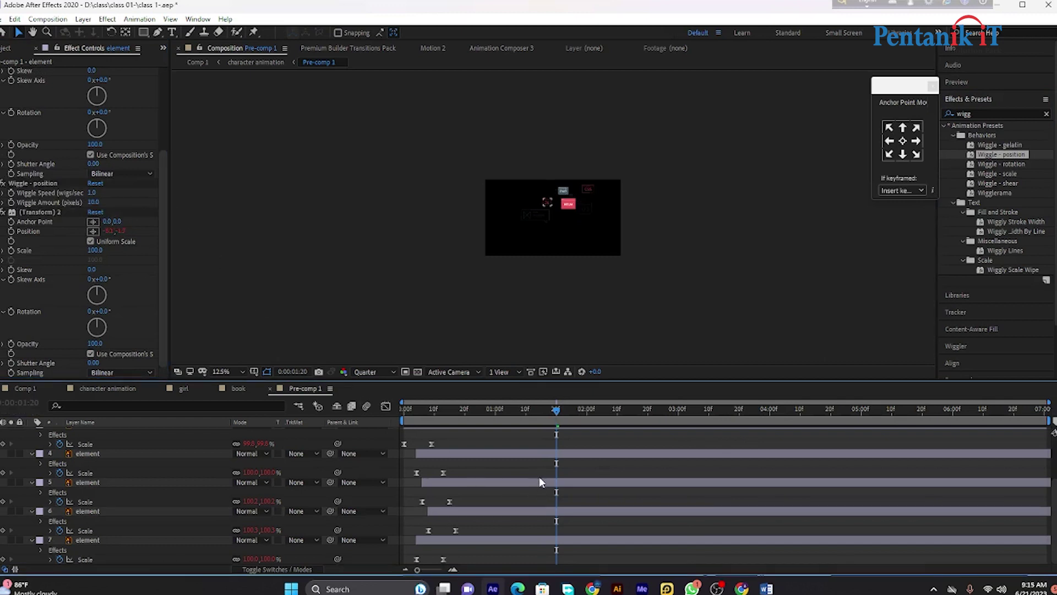
click(540, 486)
scroll(95, 216, down, 3)
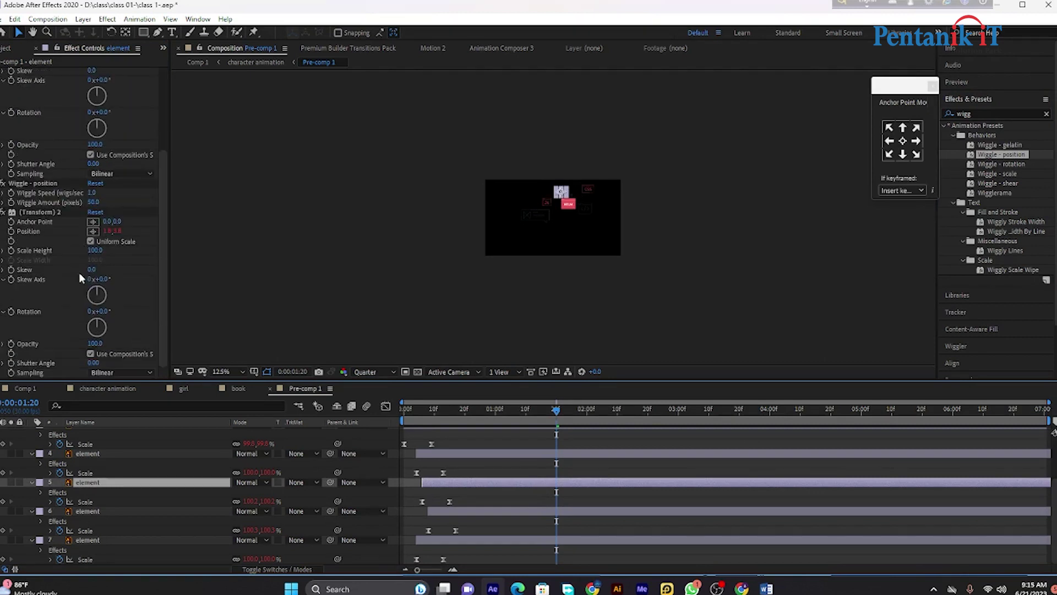
click(91, 202)
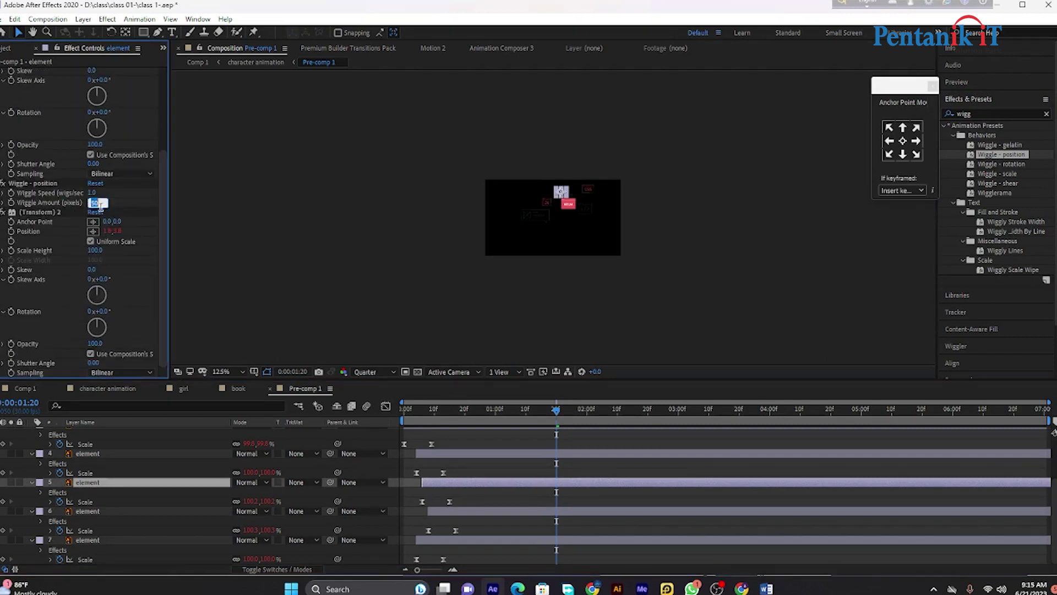
text(10)
Set the Wiggle Amount of layers 4 and 2 to 10, then scrub back to check the motion.
click(596, 456)
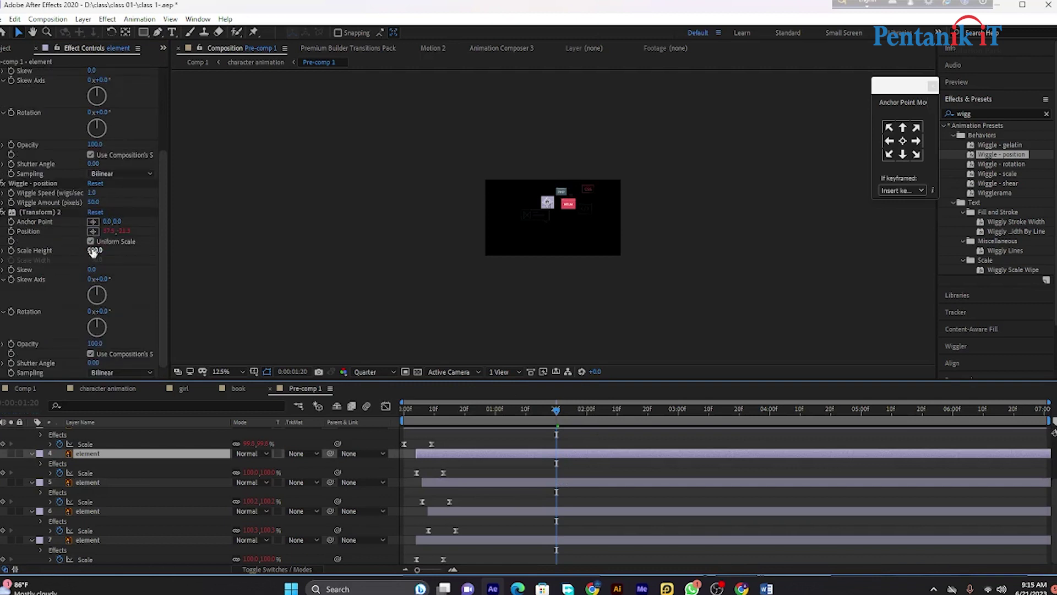
click(95, 202)
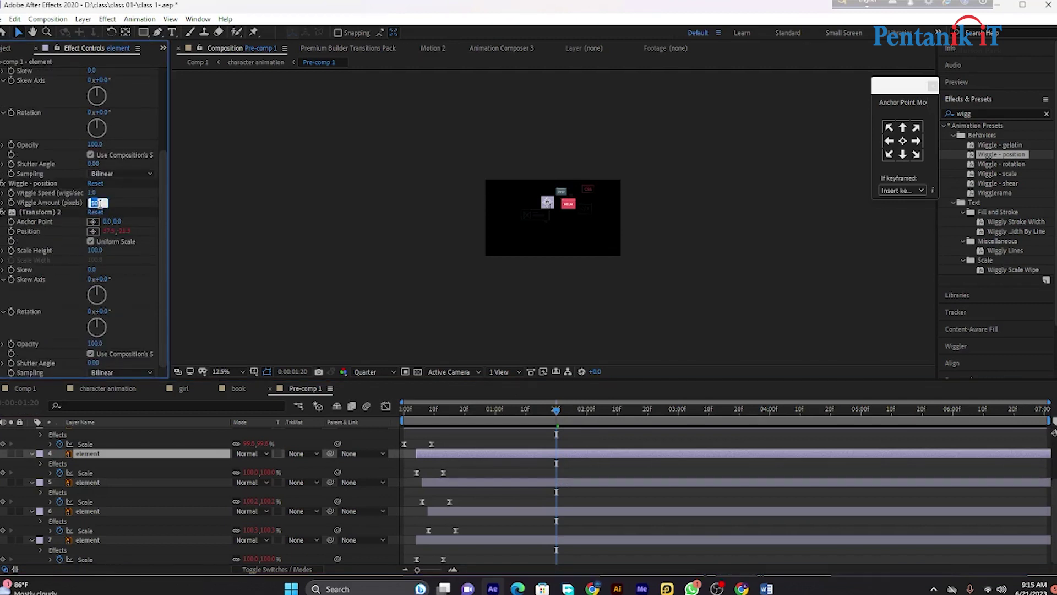
click(629, 463)
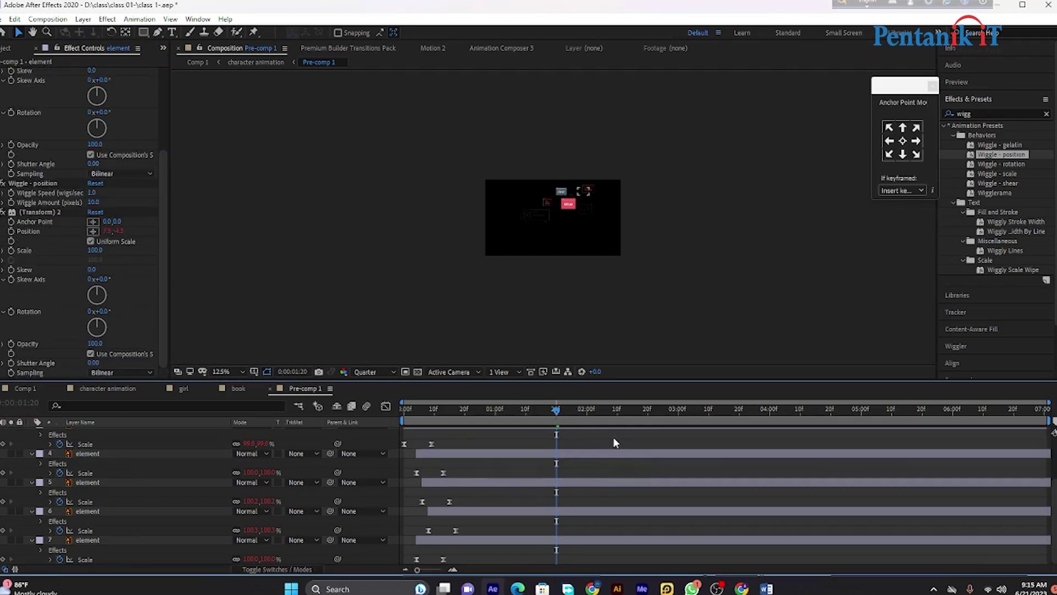
scroll(613, 440, up, 3)
click(594, 461)
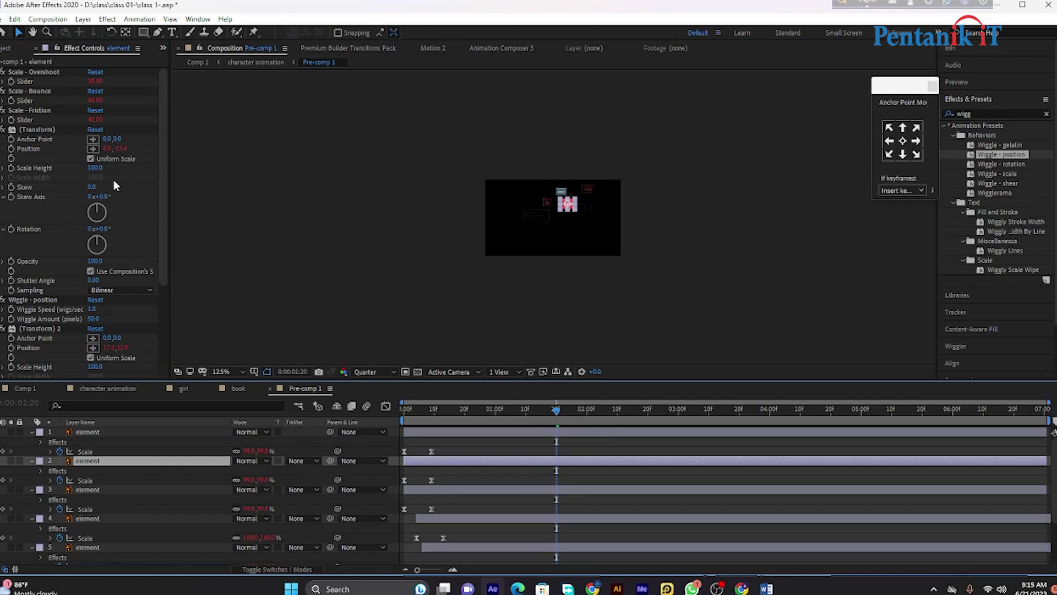
scroll(114, 179, down, 3)
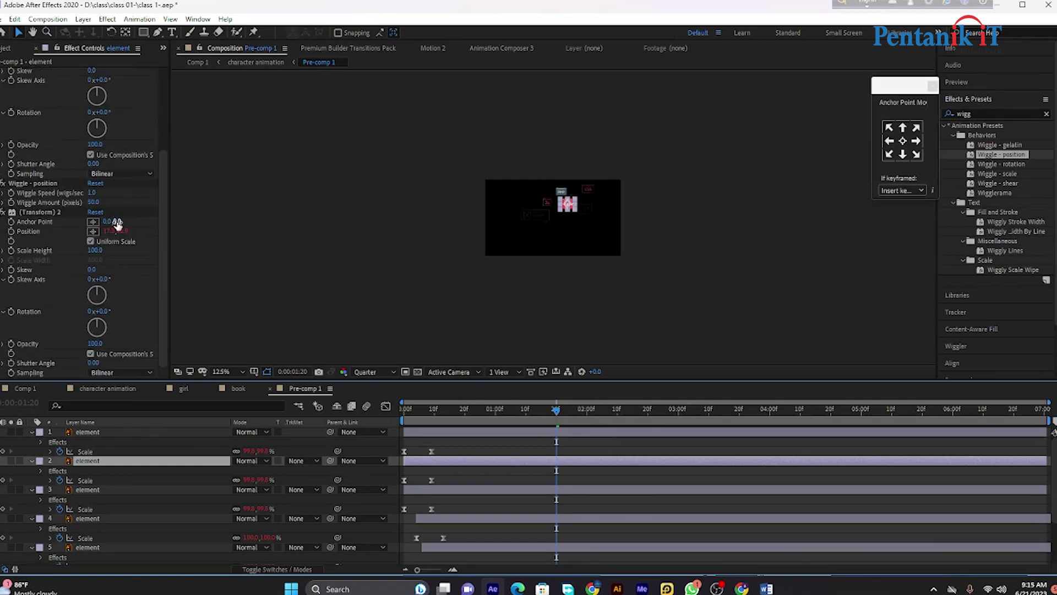
click(94, 202)
text(10)
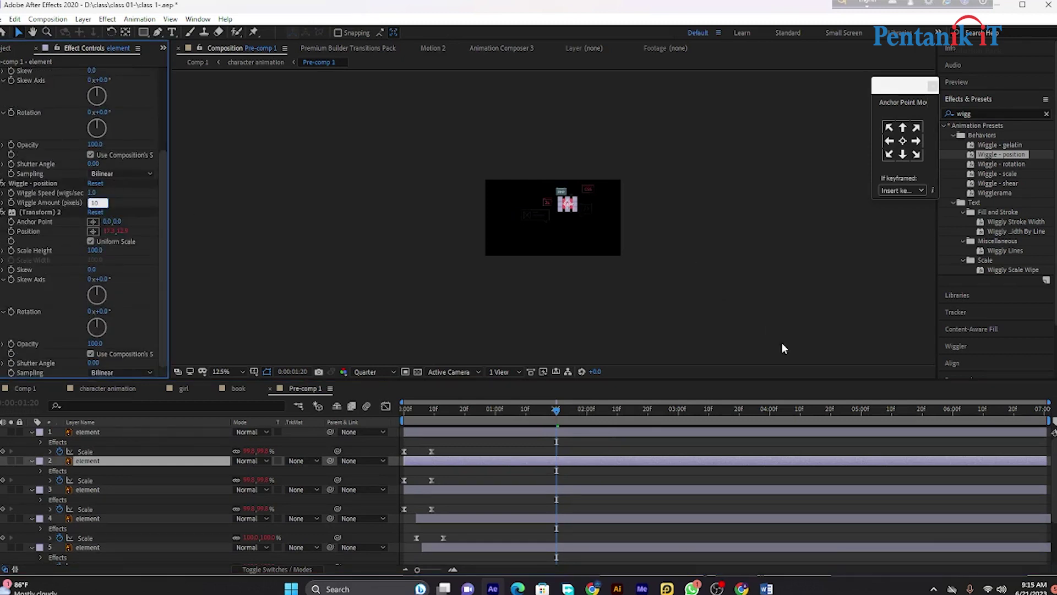
click(703, 478)
mouse_move(556, 416)
mouse_down()
mouse_move(435, 423)
mouse_move(536, 402)
mouse_up()
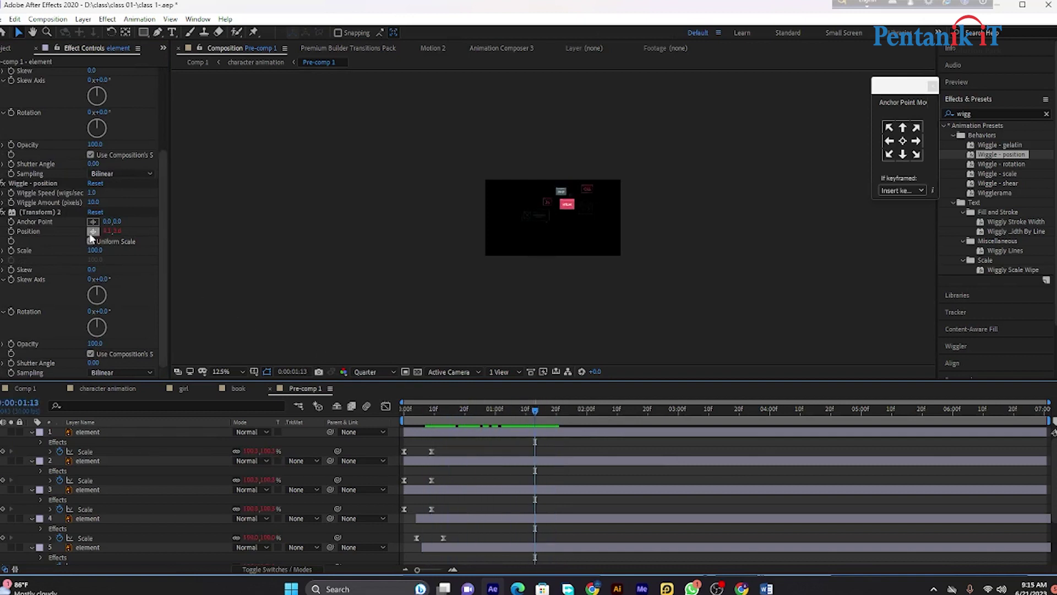
Collapse the first Transform effect group and preview the pre-comp from the start.
scroll(90, 259, up, 4)
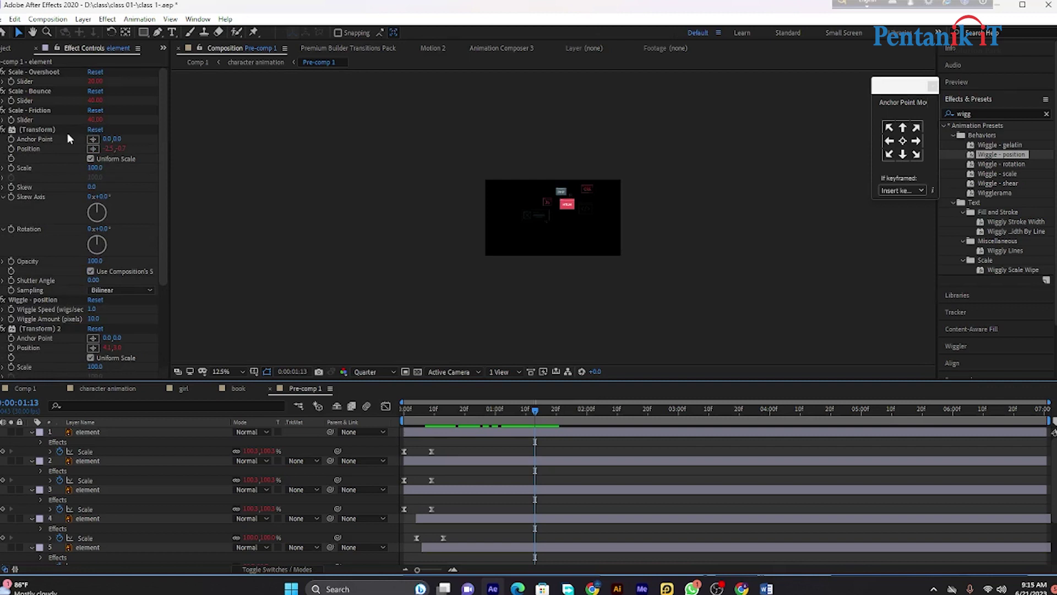
click(3, 130)
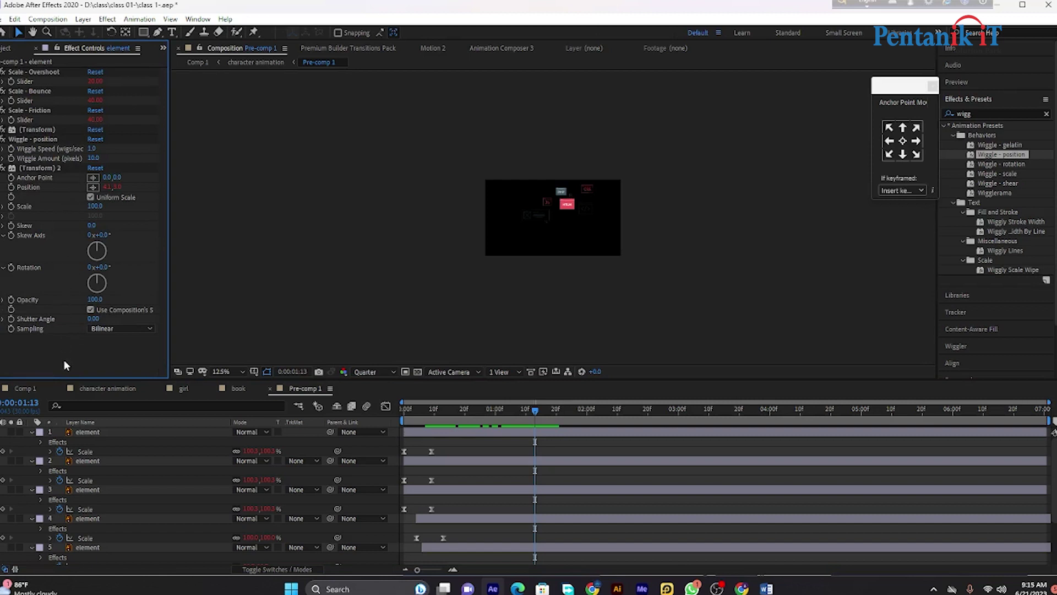
drag(541, 418, 401, 419)
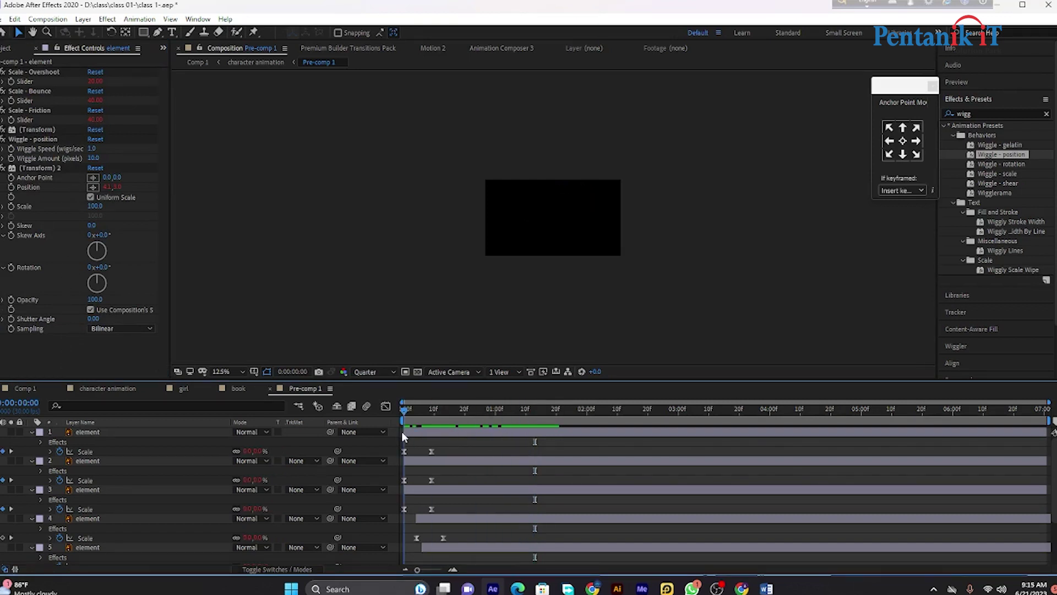
key(space)
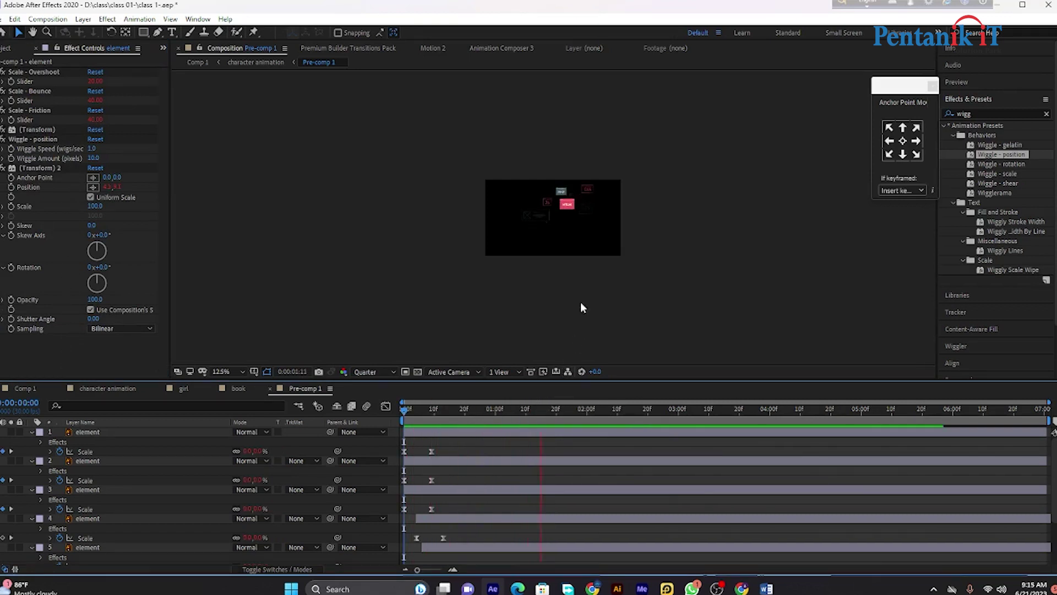
Set layer 3's Wiggle Amount to 100, preview again, and return to Comp 1.
click(592, 190)
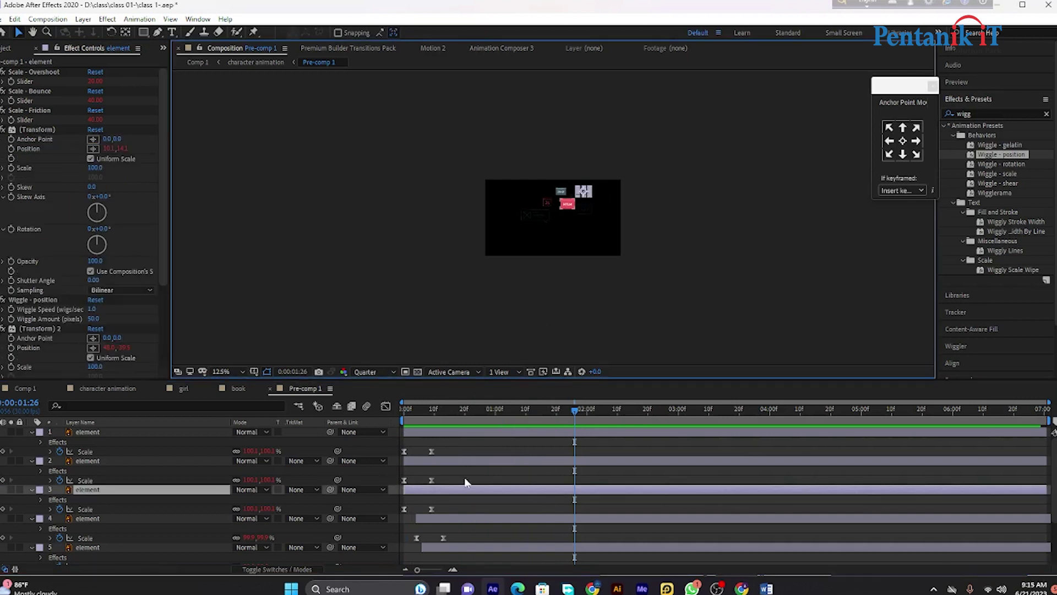
click(94, 318)
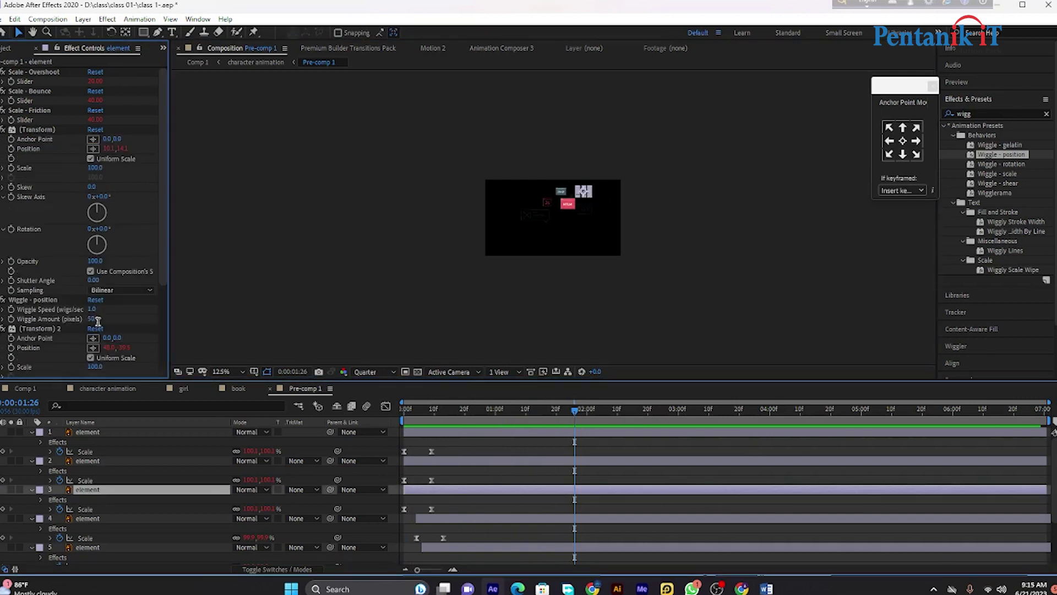
text(100)
click(619, 353)
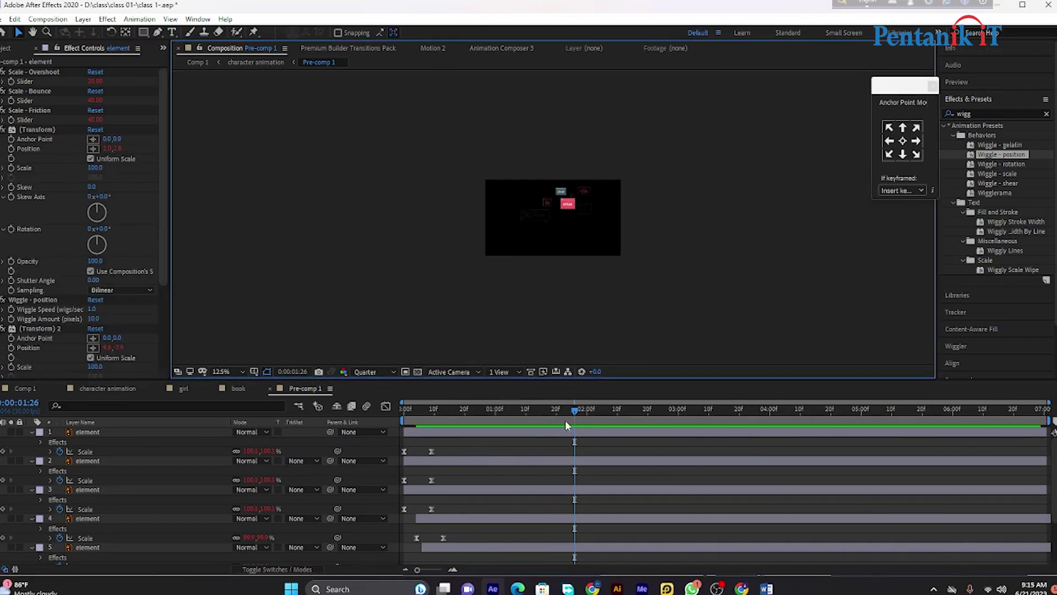
drag(573, 413, 435, 413)
key(space)
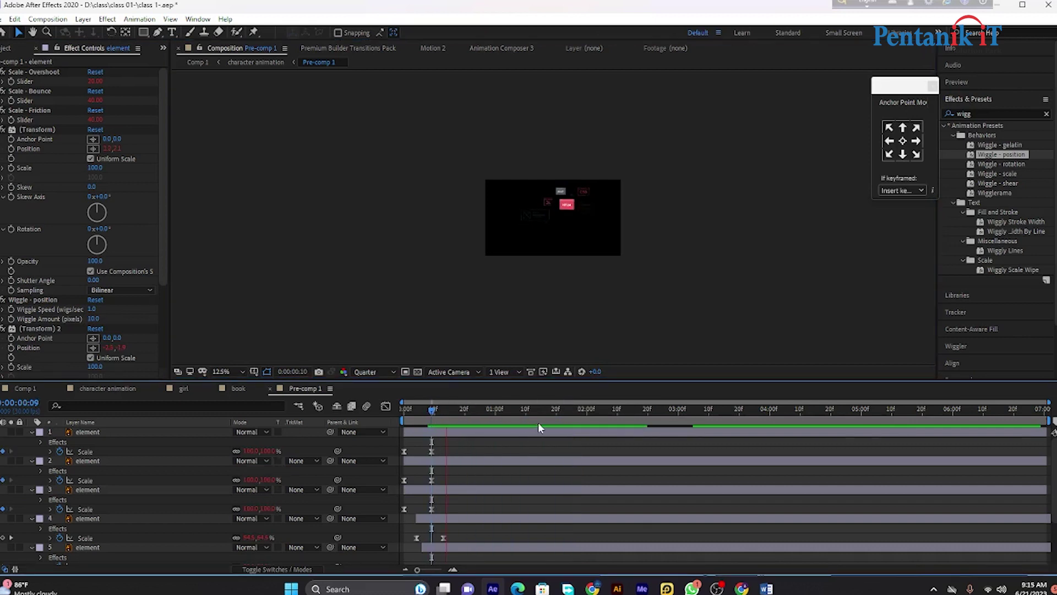
click(25, 388)
Preview Comp 1 from the opening frame.
key(space)
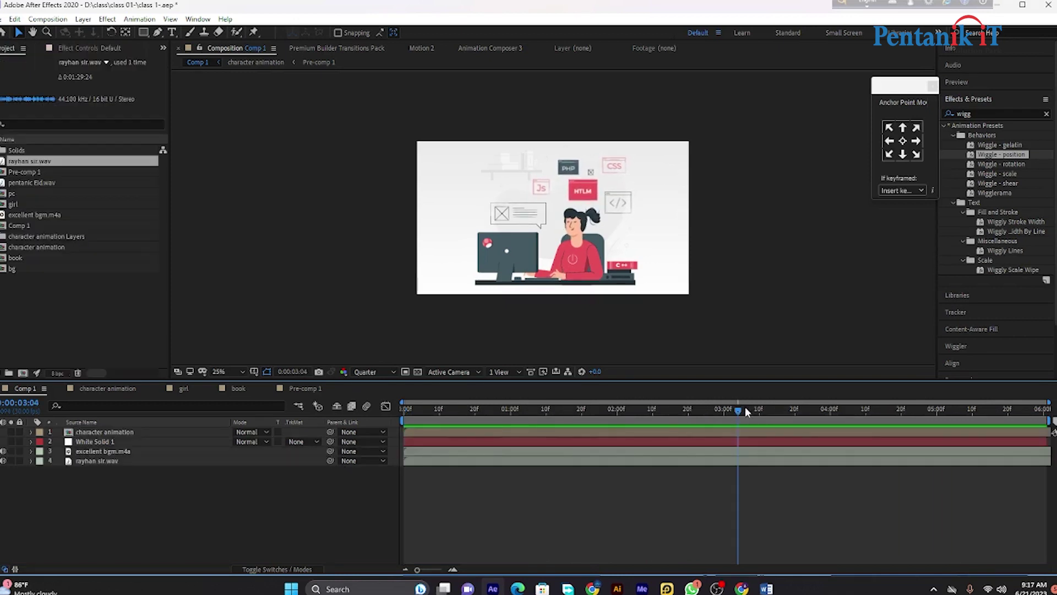
drag(745, 411, 402, 431)
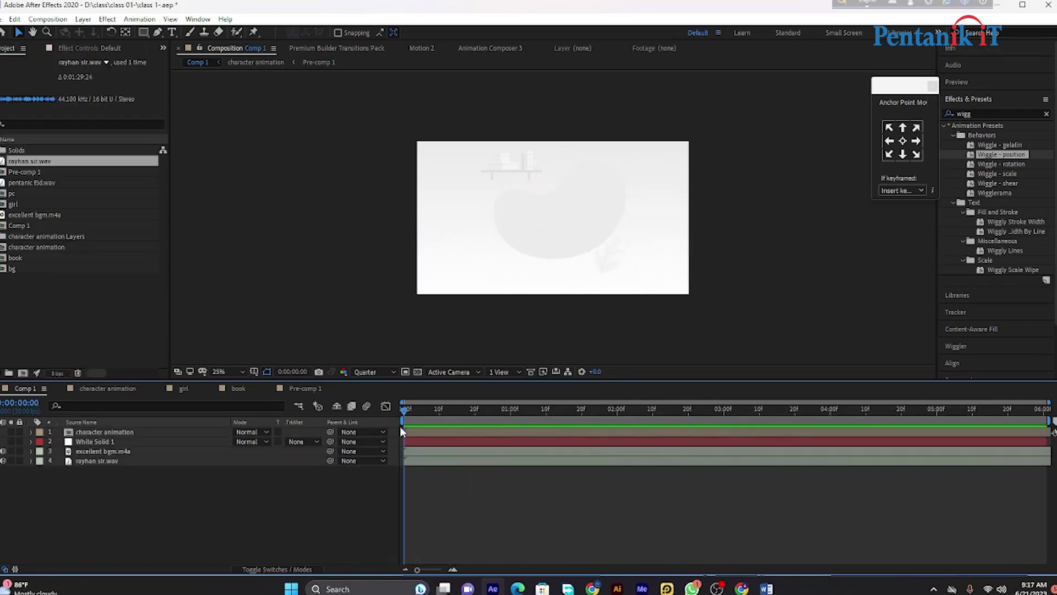
click(507, 48)
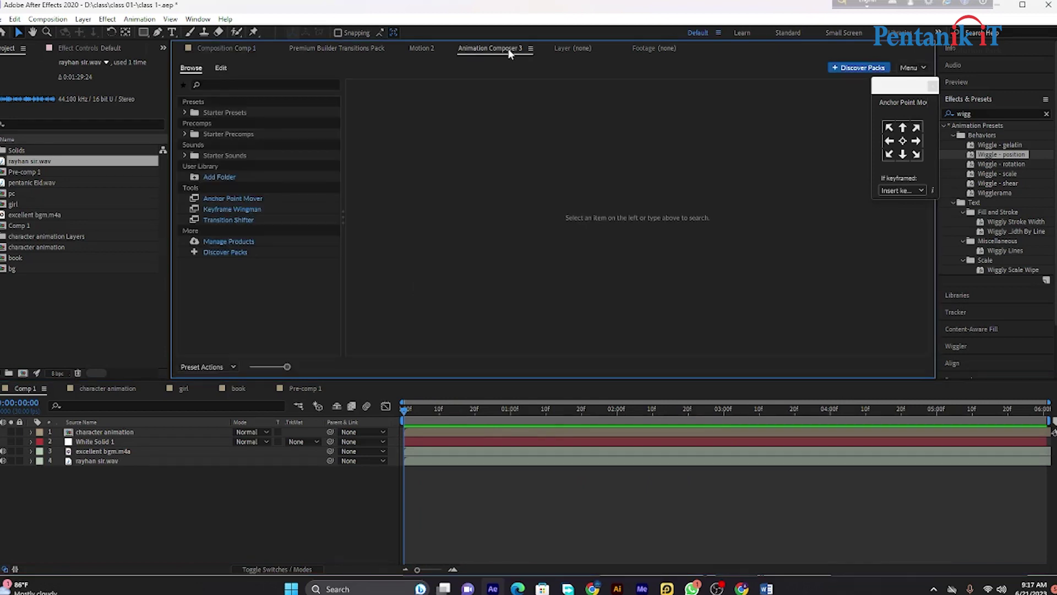
key(space)
key(space)
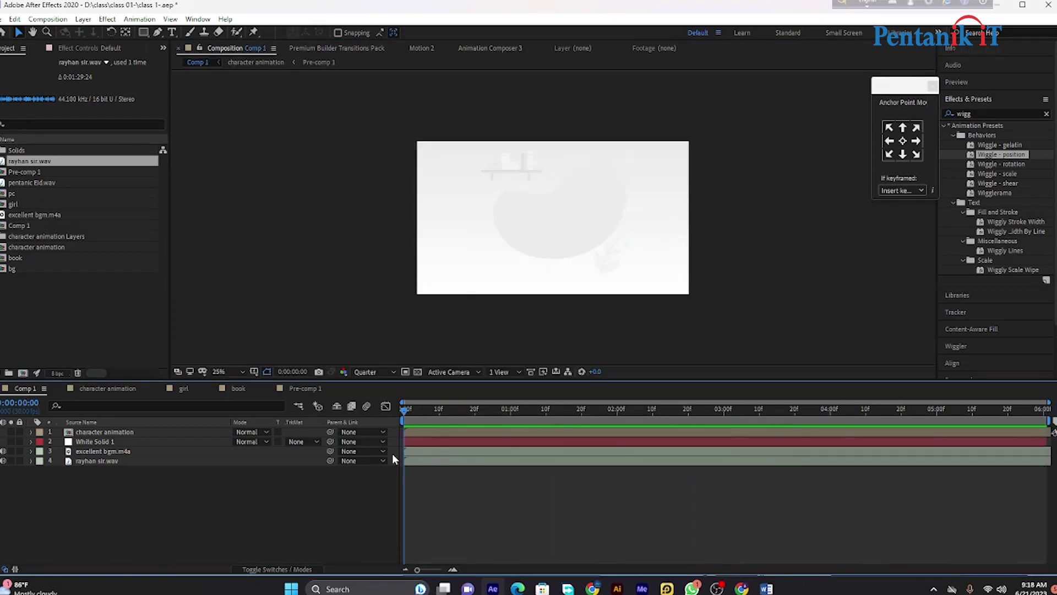
Add Hollow Pop 06.wav from Animation Composer's Starter Sounds > Pop to Comp 1.
click(495, 49)
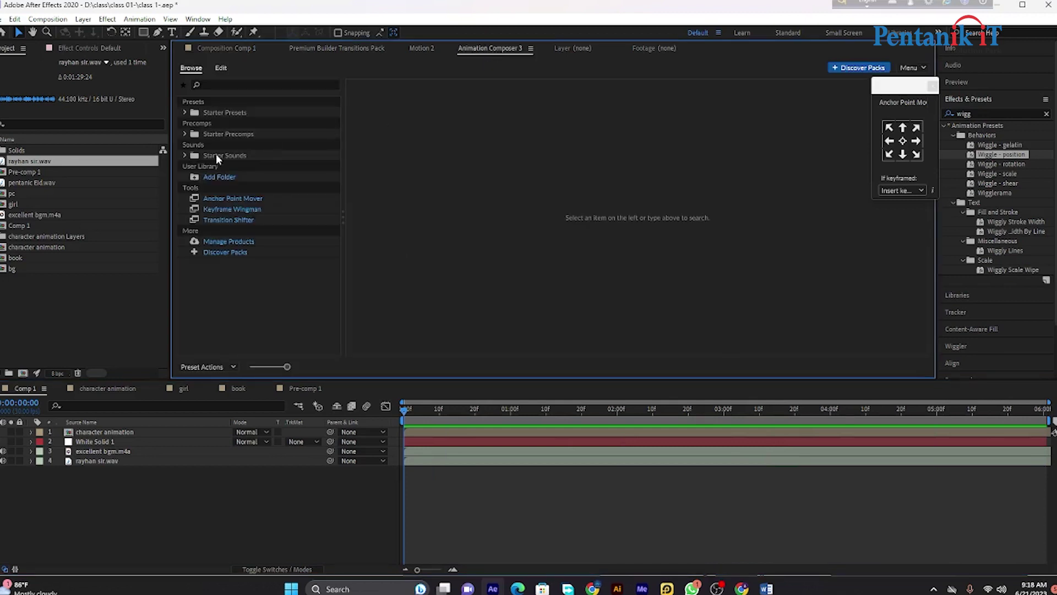
click(186, 156)
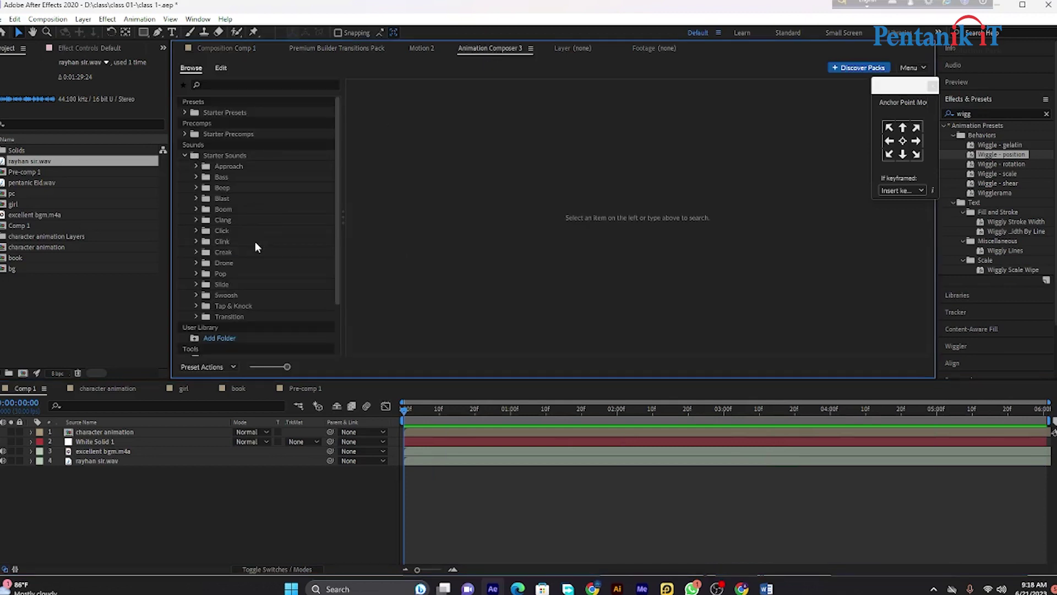
click(222, 273)
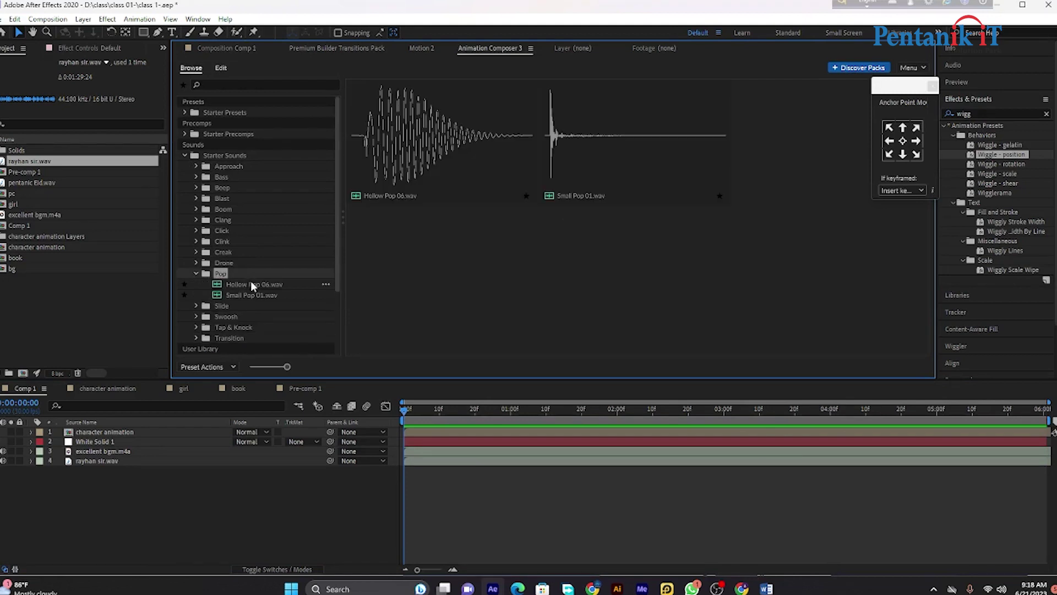
click(251, 285)
double_click(253, 285)
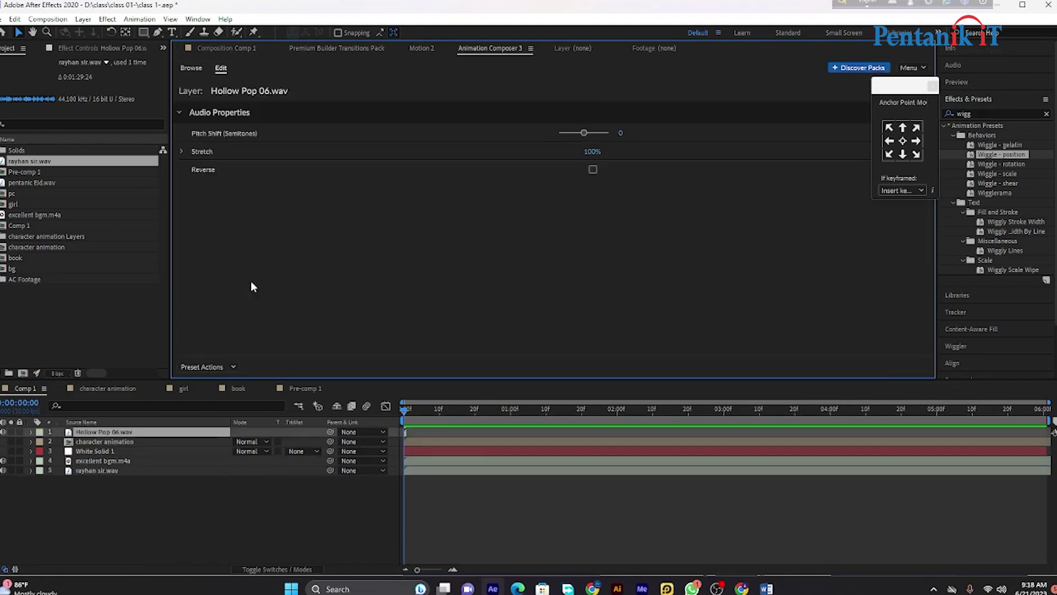
Lower the Hollow Pop layer's audio level to -14 dB.
click(227, 50)
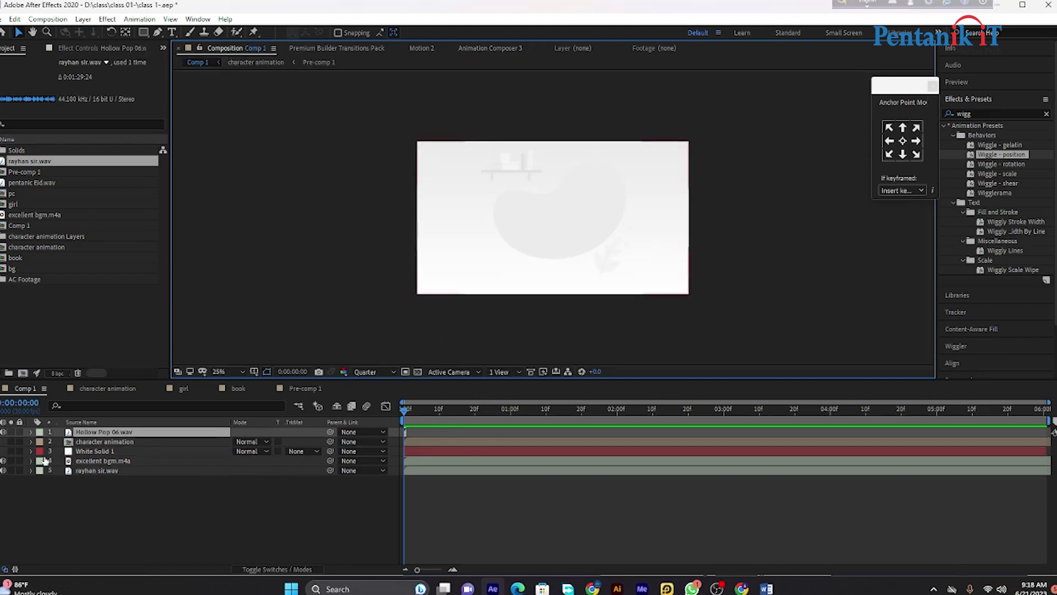
click(32, 432)
click(41, 442)
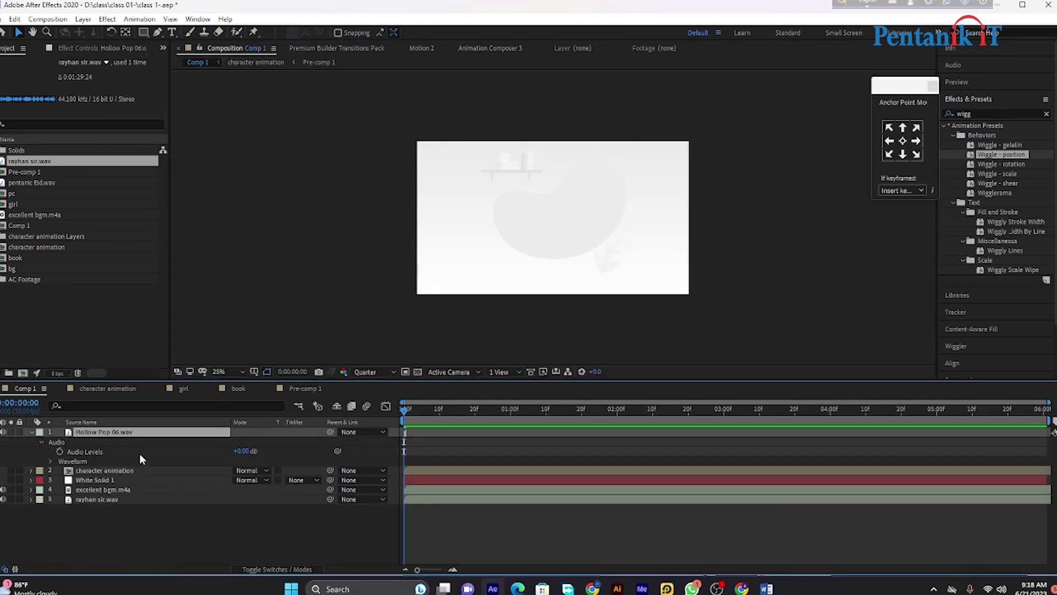
click(241, 451)
text(-14)
click(481, 529)
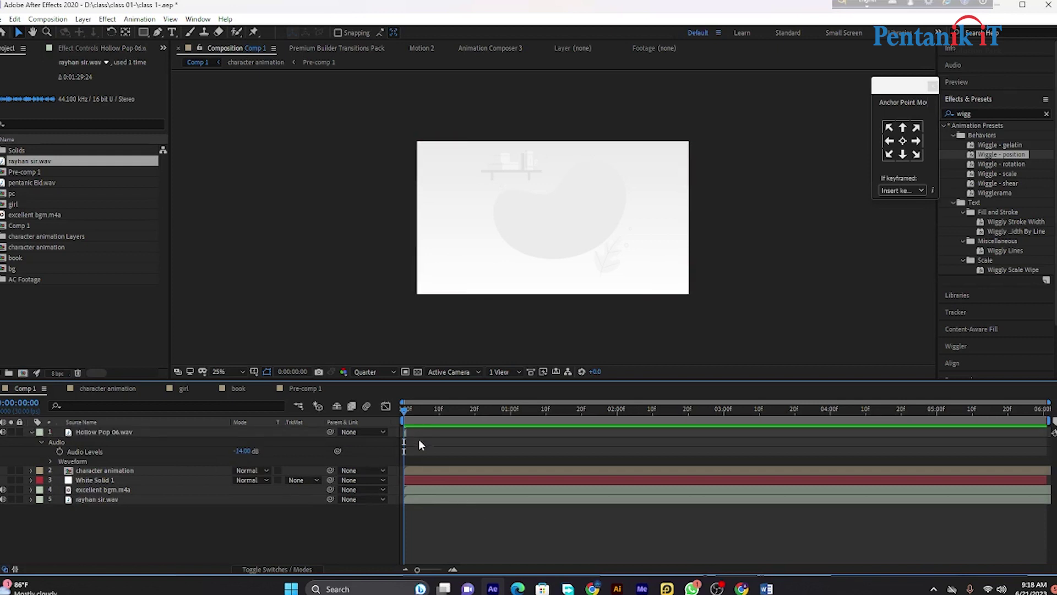
Zoom the timeline to frames and duplicate the Hollow Pop sound layer.
drag(428, 570, 441, 569)
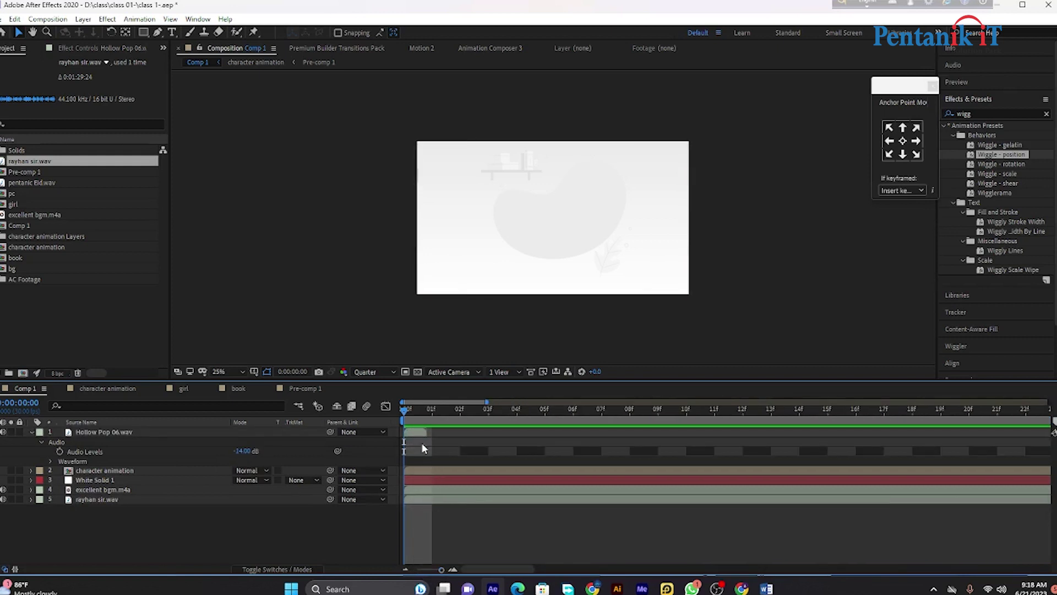
click(418, 433)
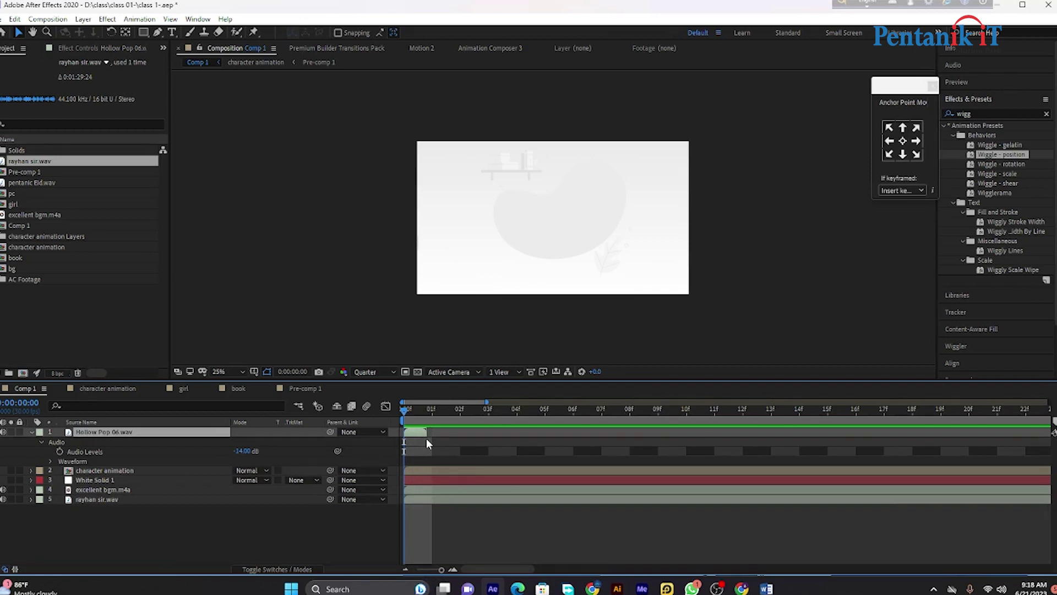
key(ctrl+d)
key(ctrl+d)
key(ctrl+d)
key(ctrl+d)
key(ctrl+d)
Stagger the pop layers to start at frames 17, 19, 21, 23, 26 and 28.
drag(409, 408, 914, 416)
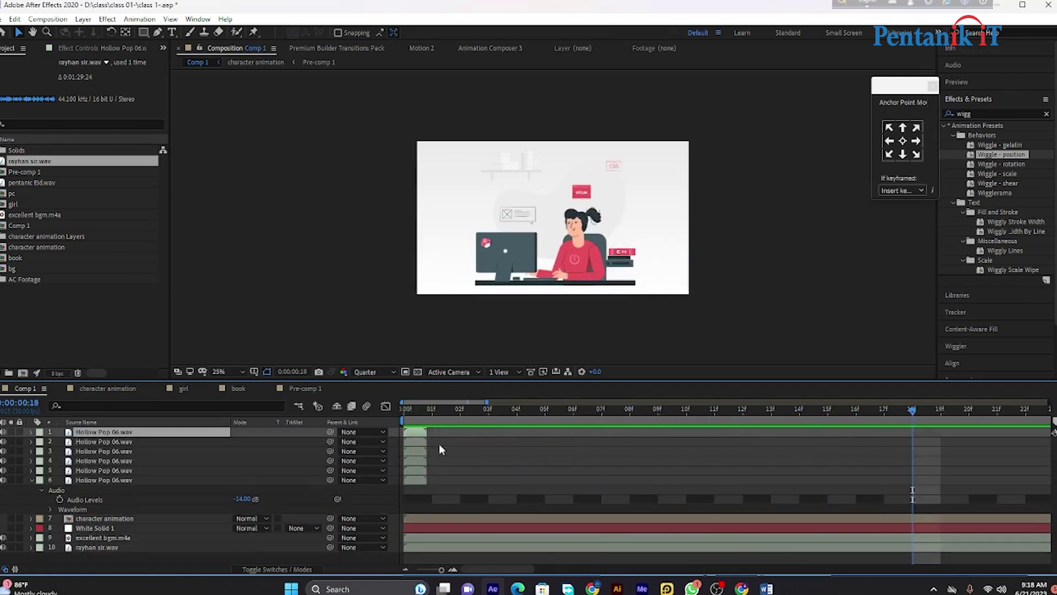
drag(412, 479, 892, 480)
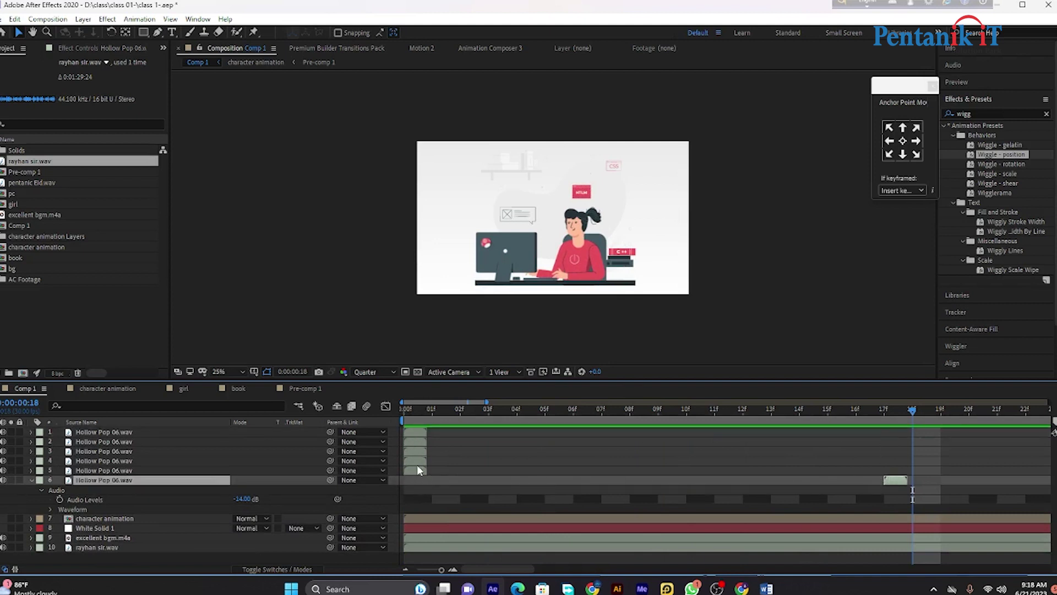
drag(420, 475, 955, 472)
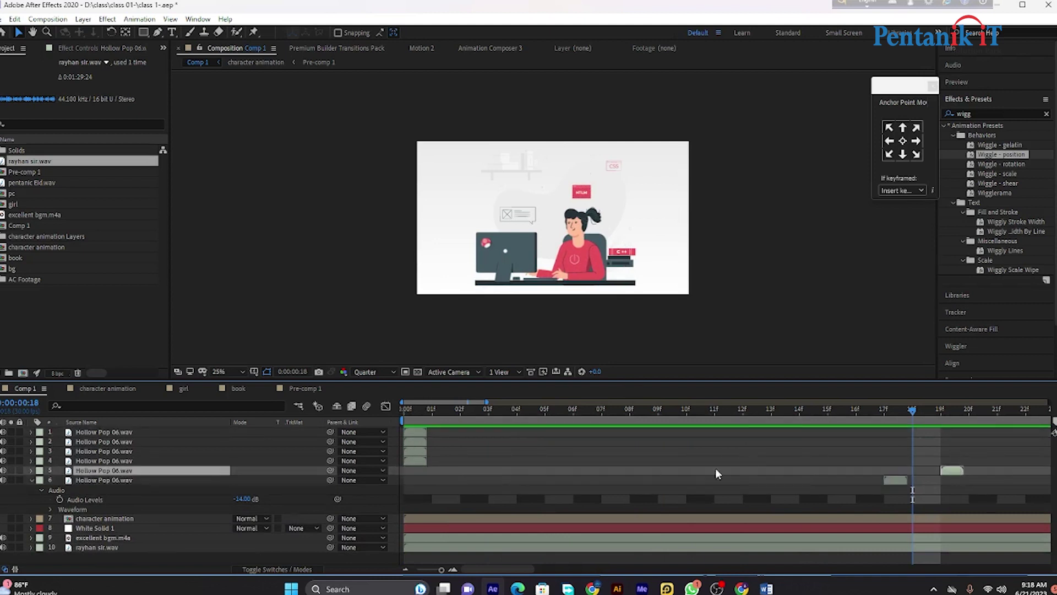
drag(416, 461, 754, 474)
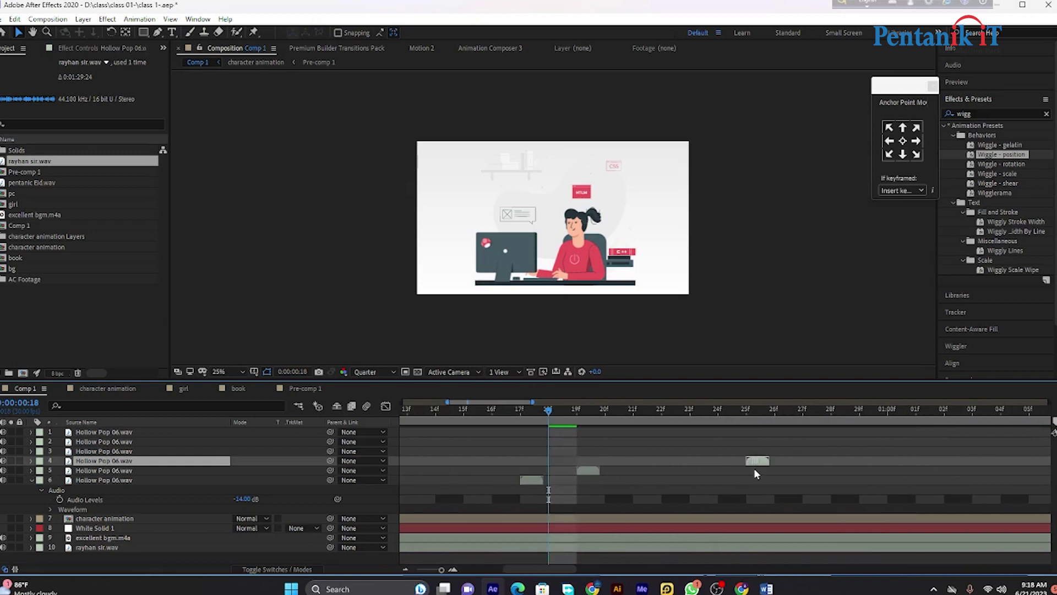
drag(662, 474, 647, 474)
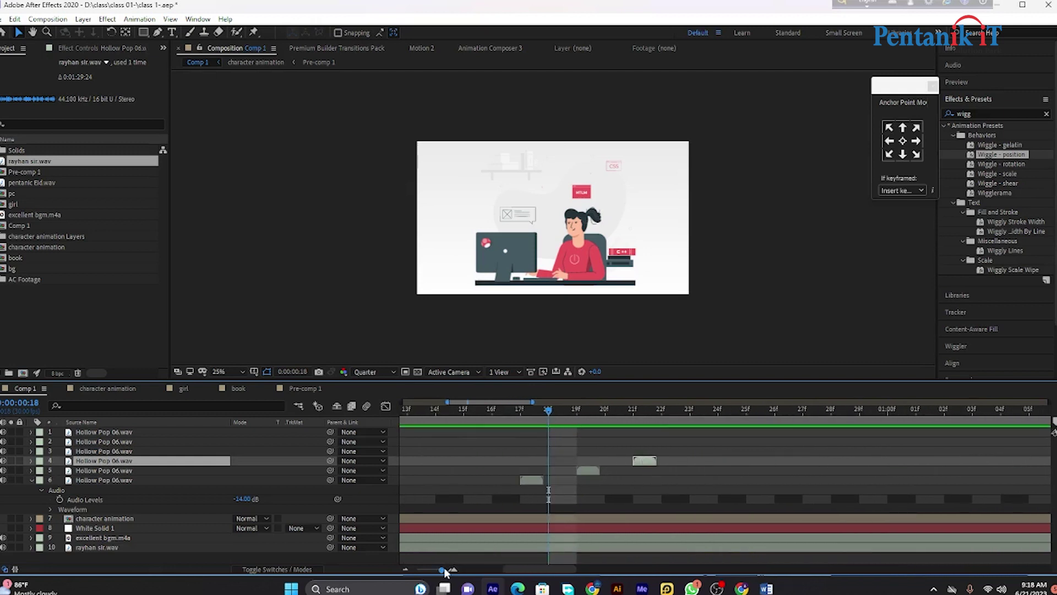
drag(445, 573, 441, 573)
drag(412, 453, 775, 449)
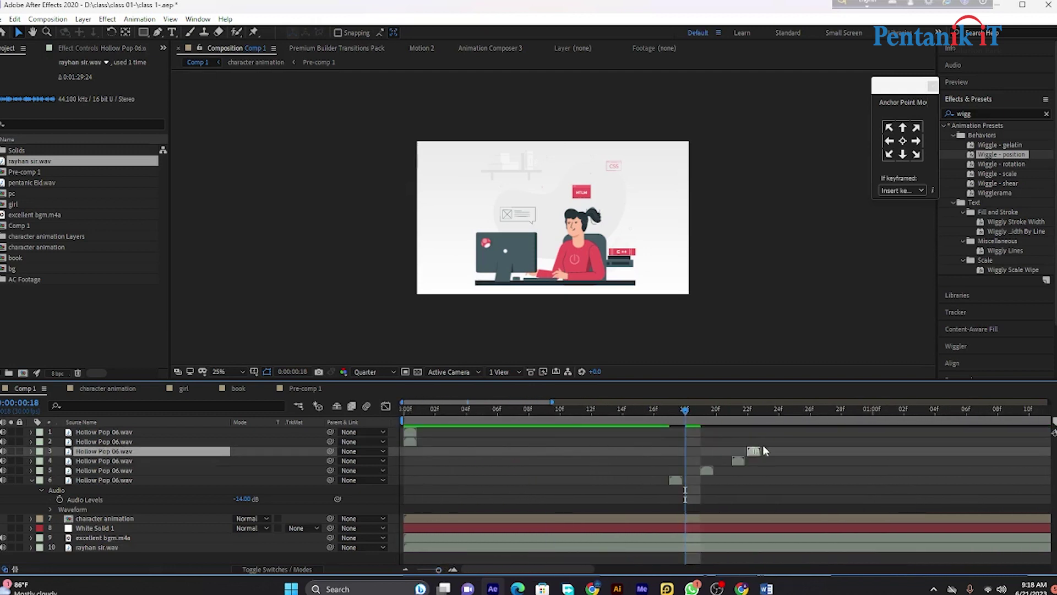
drag(410, 441, 817, 441)
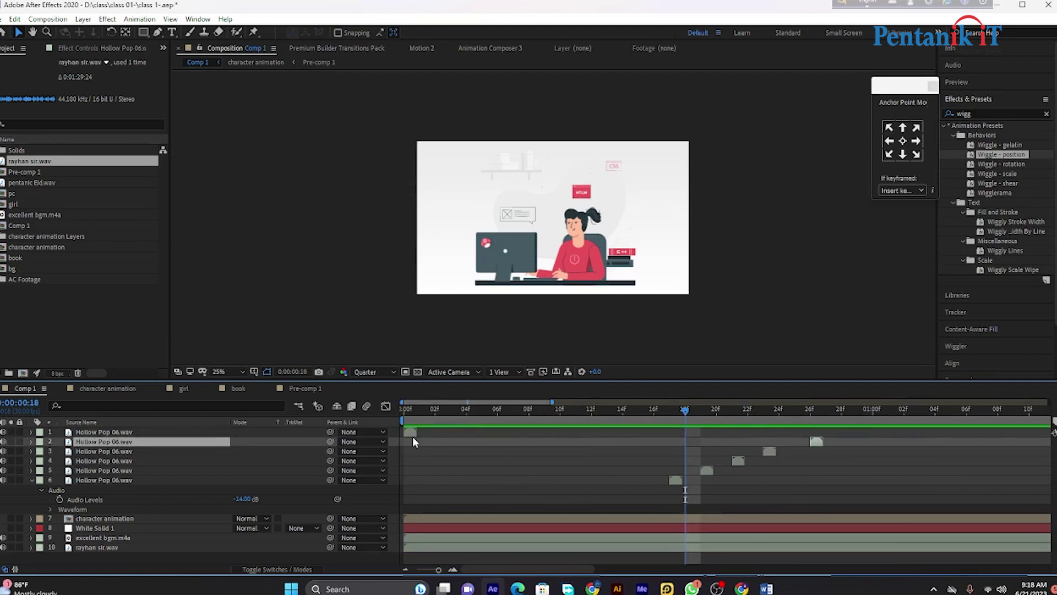
mouse_move(412, 431)
mouse_down()
mouse_move(859, 435)
mouse_move(808, 442)
mouse_up()
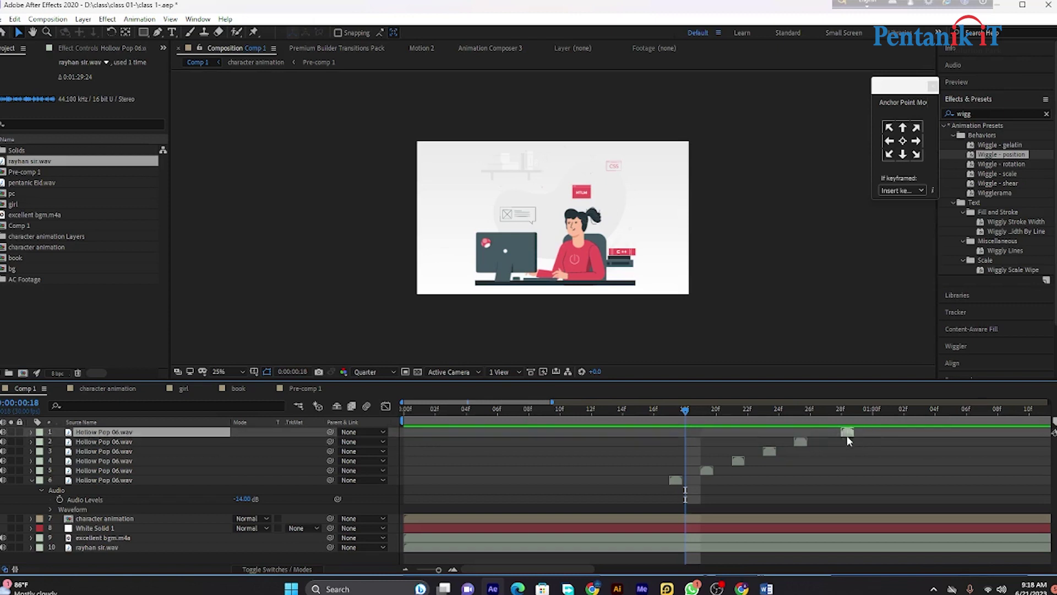
Add the Soft Slide 02 - Short 02 sound from the Slide folder to the composition.
click(191, 68)
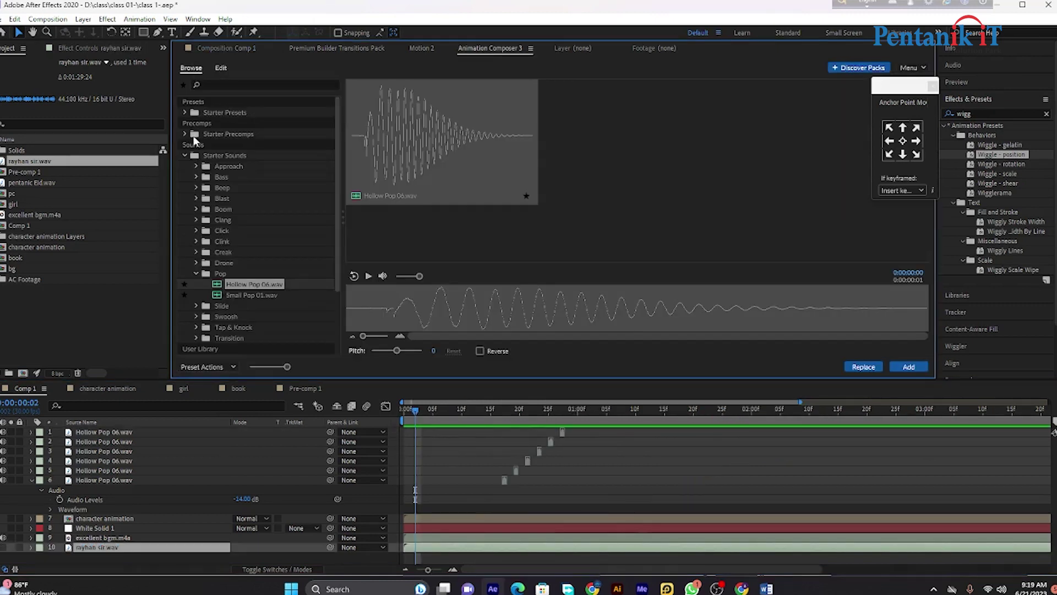
click(197, 306)
click(246, 322)
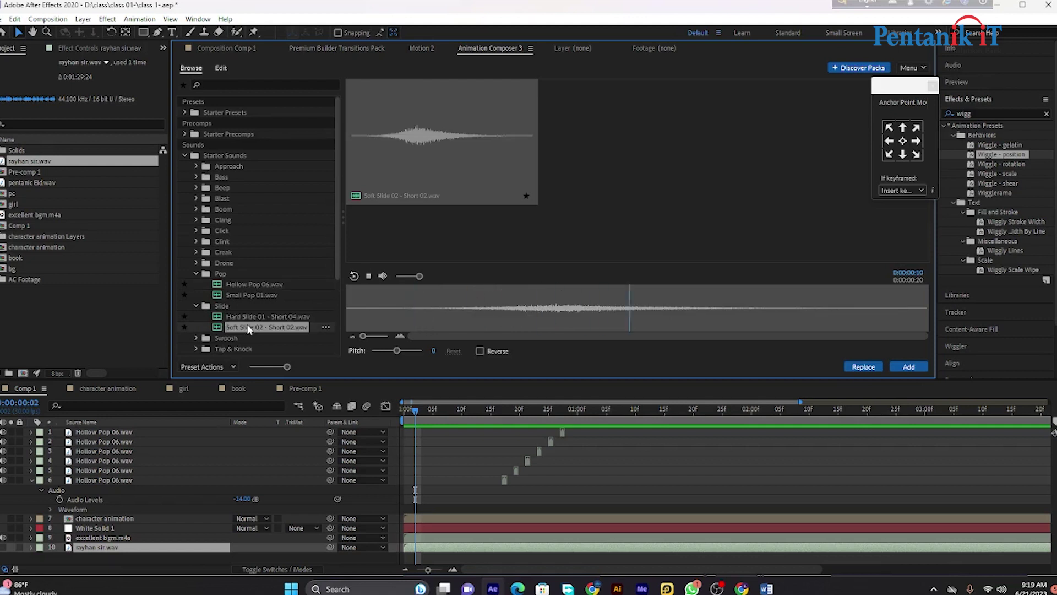
double_click(256, 326)
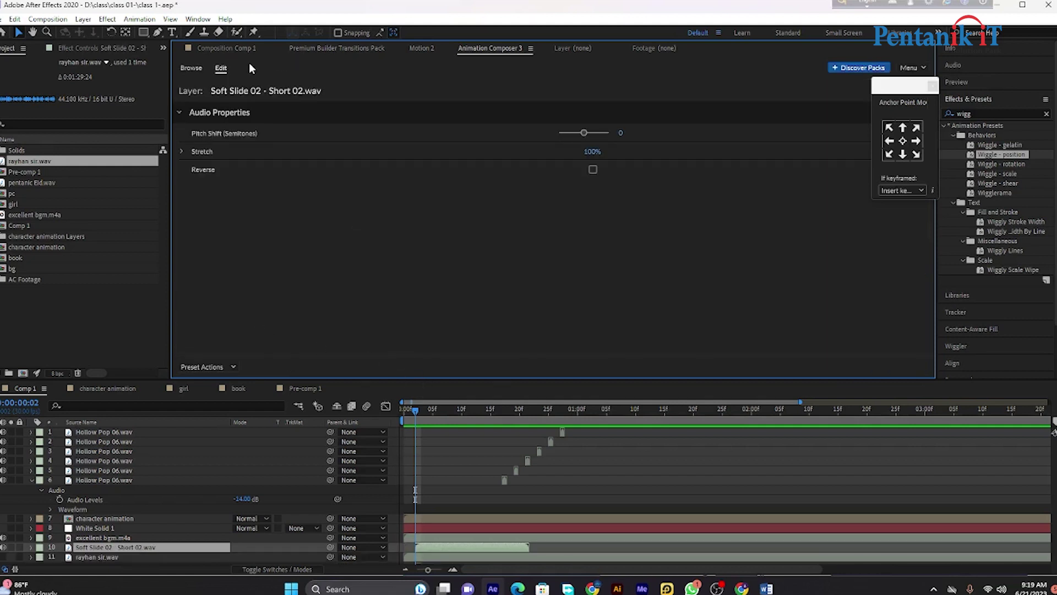
Preview Comp 1 from the start with the pop and slide sounds.
click(423, 385)
drag(414, 413, 381, 418)
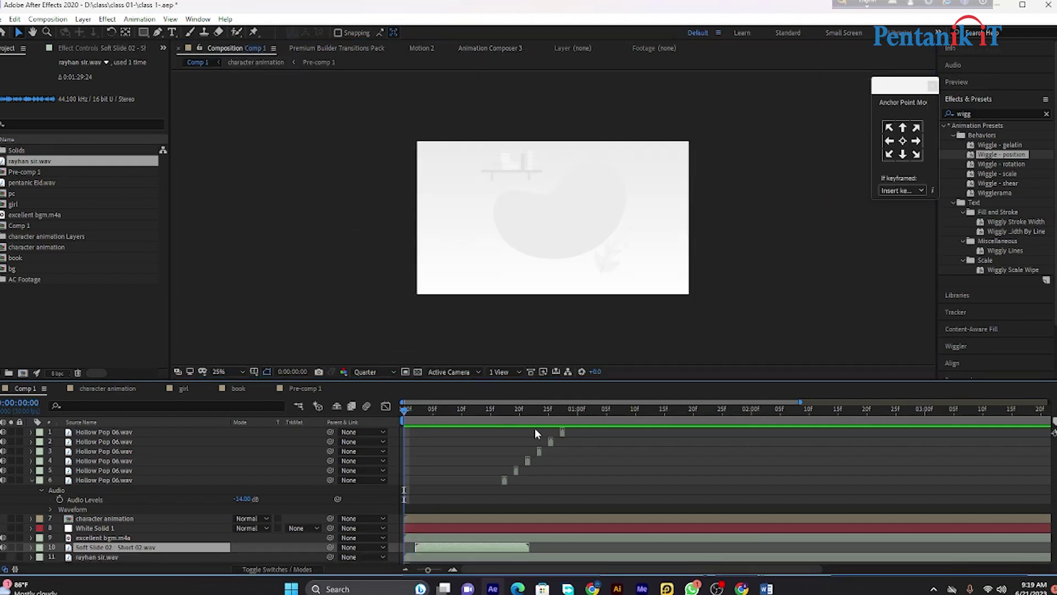
key(space)
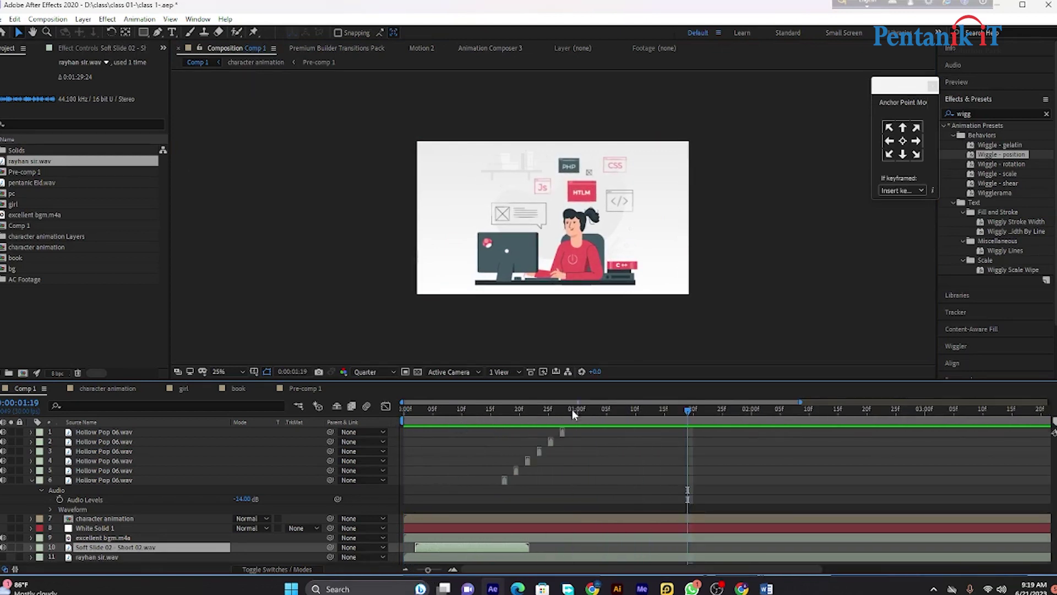
drag(675, 411, 410, 444)
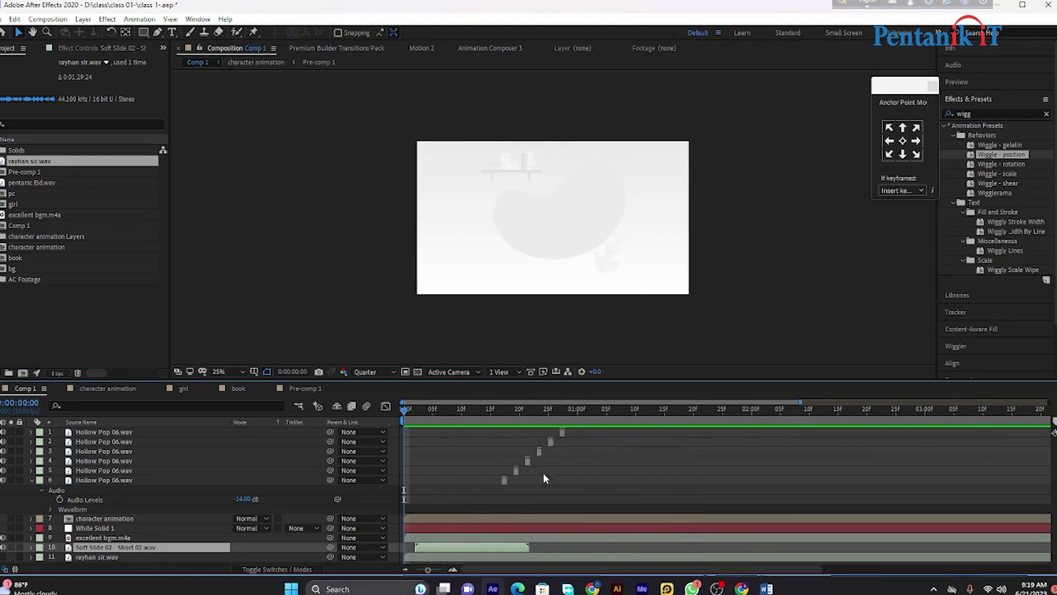
key(space)
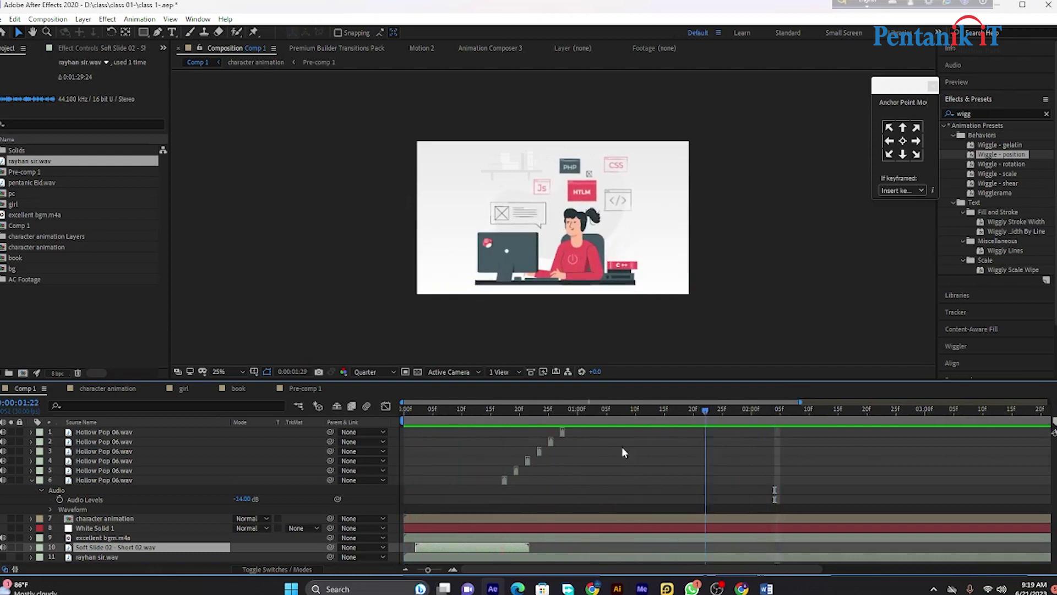
key(space)
key(space)
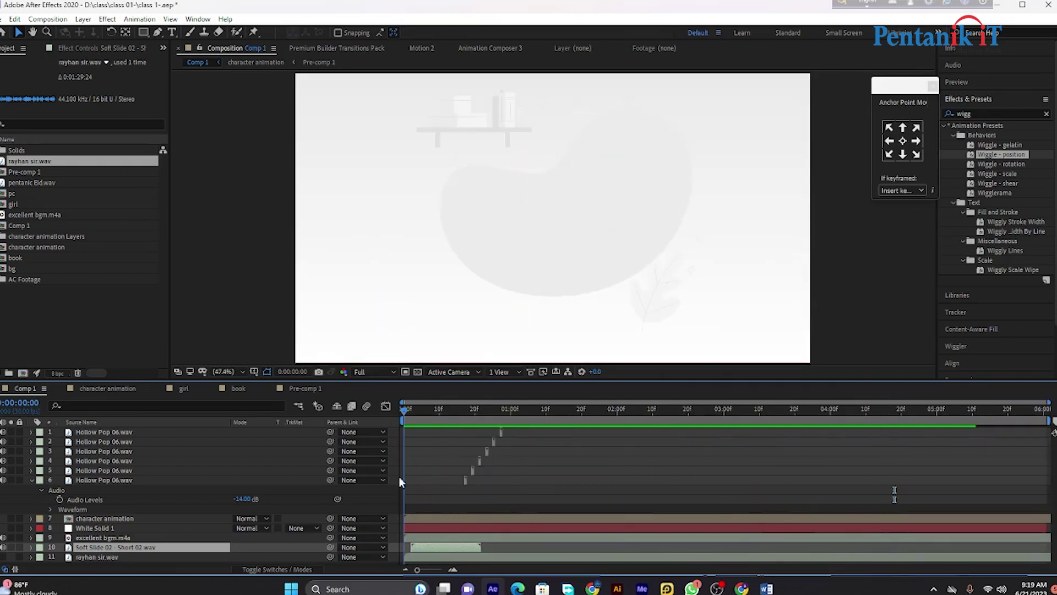
key(space)
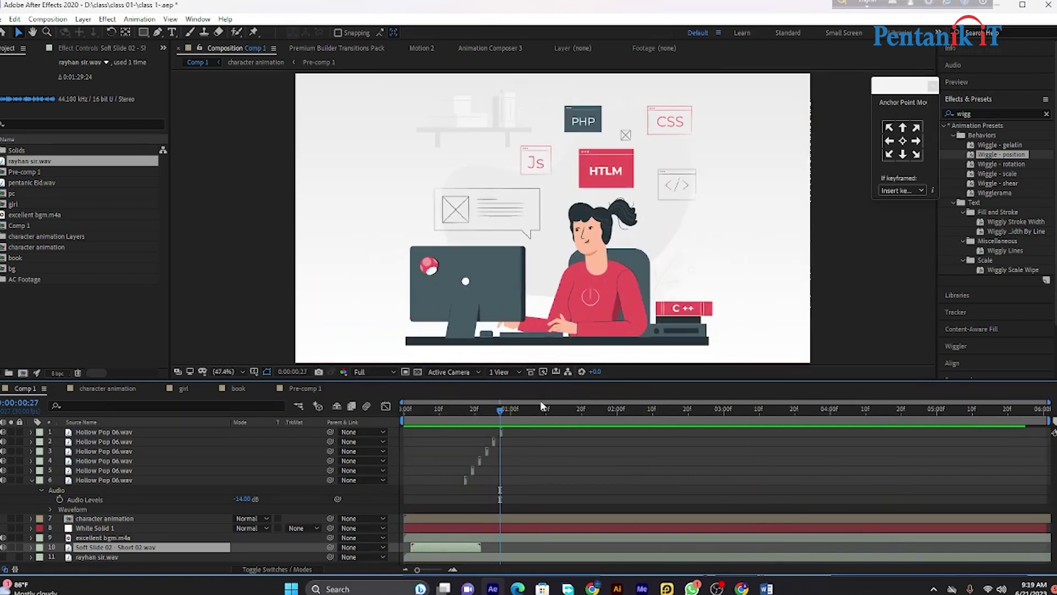
Apply the Change to Color effect to the character animation layer.
click(516, 519)
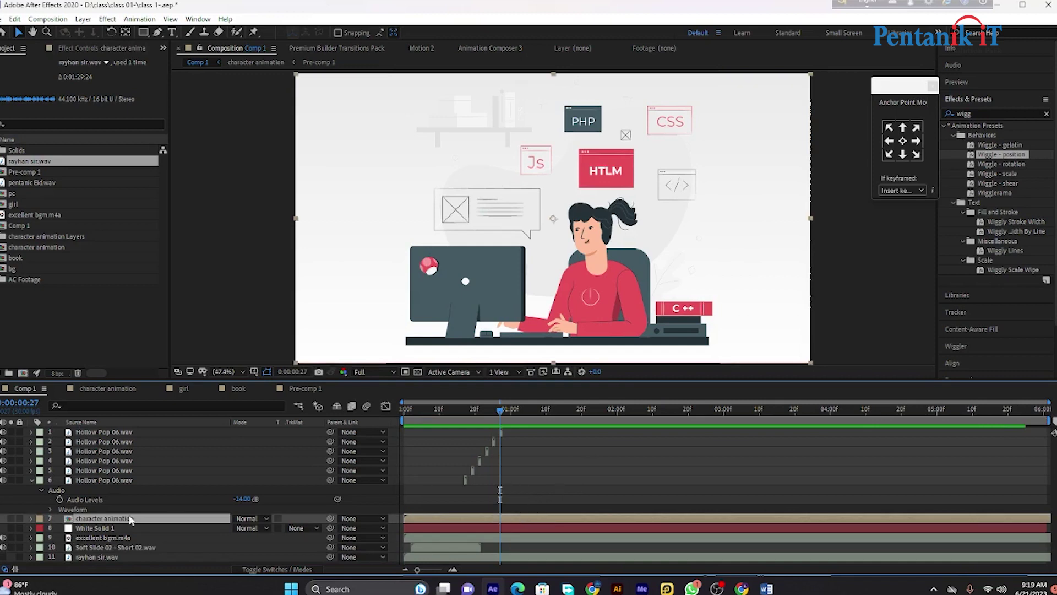
click(107, 18)
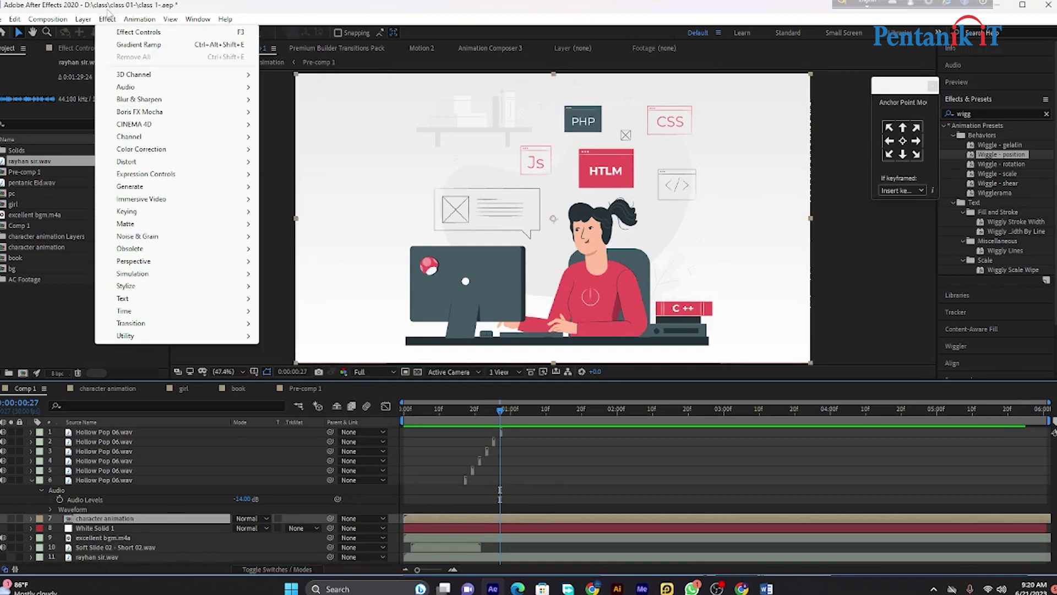
mouse_move(164, 150)
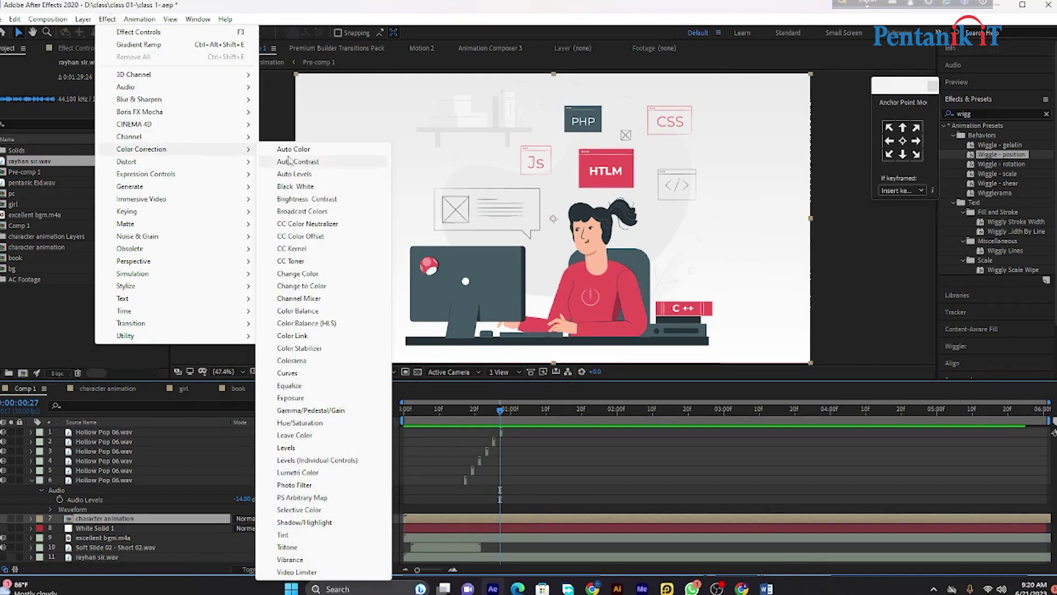
click(300, 286)
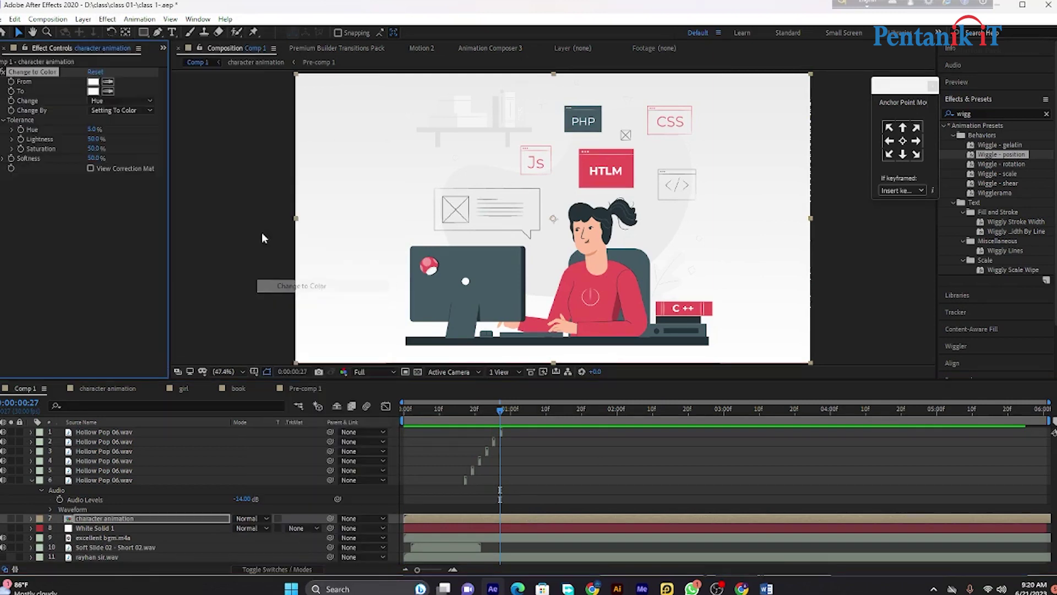
Set Change to Color to replace the shirt's red with dark blue.
click(107, 82)
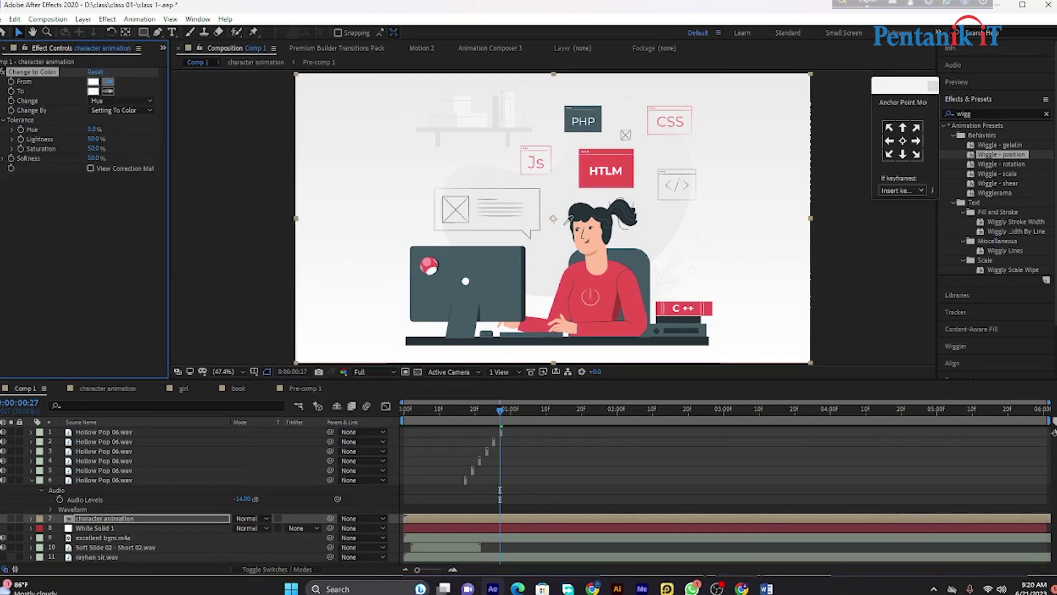
click(606, 285)
click(93, 91)
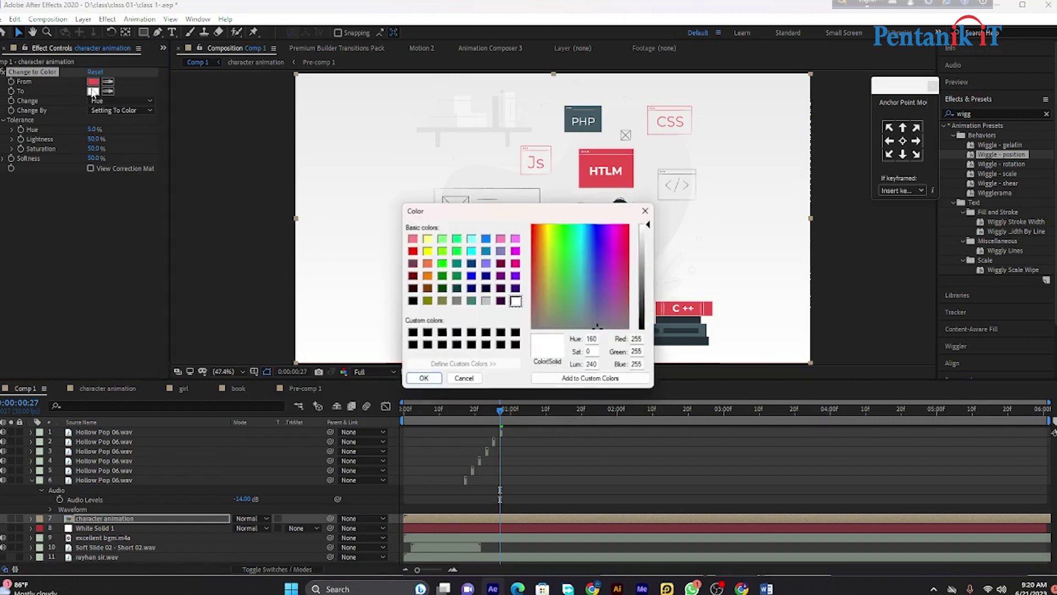
click(472, 263)
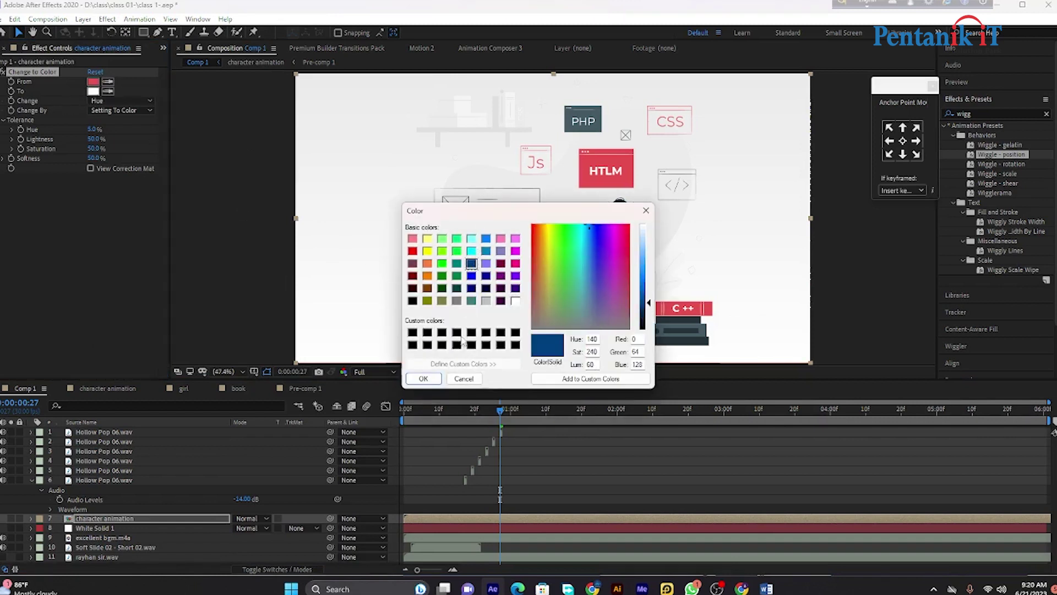
click(424, 379)
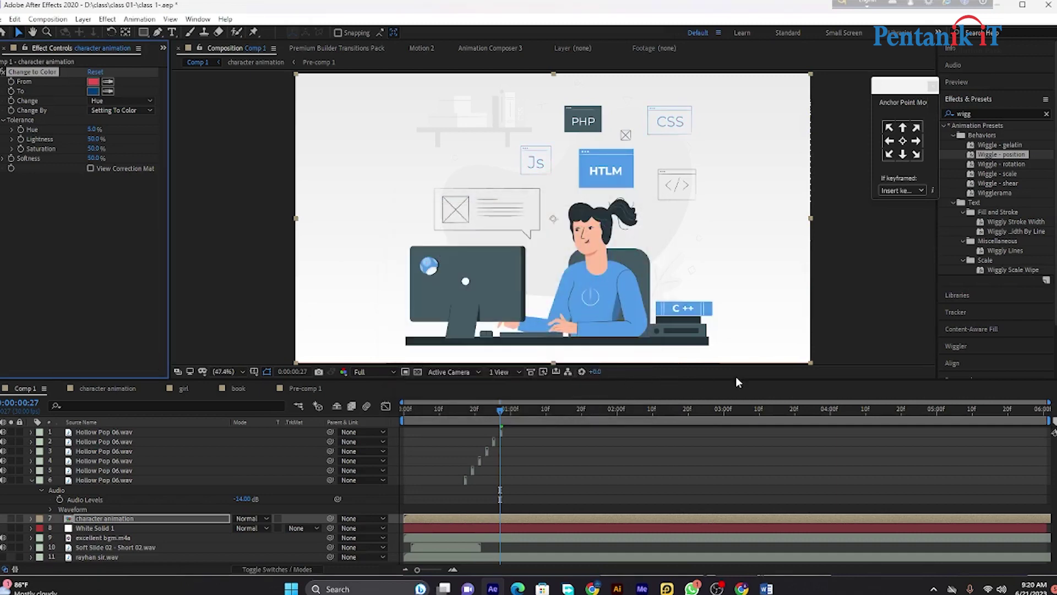
click(783, 454)
scroll(729, 332, down, 2)
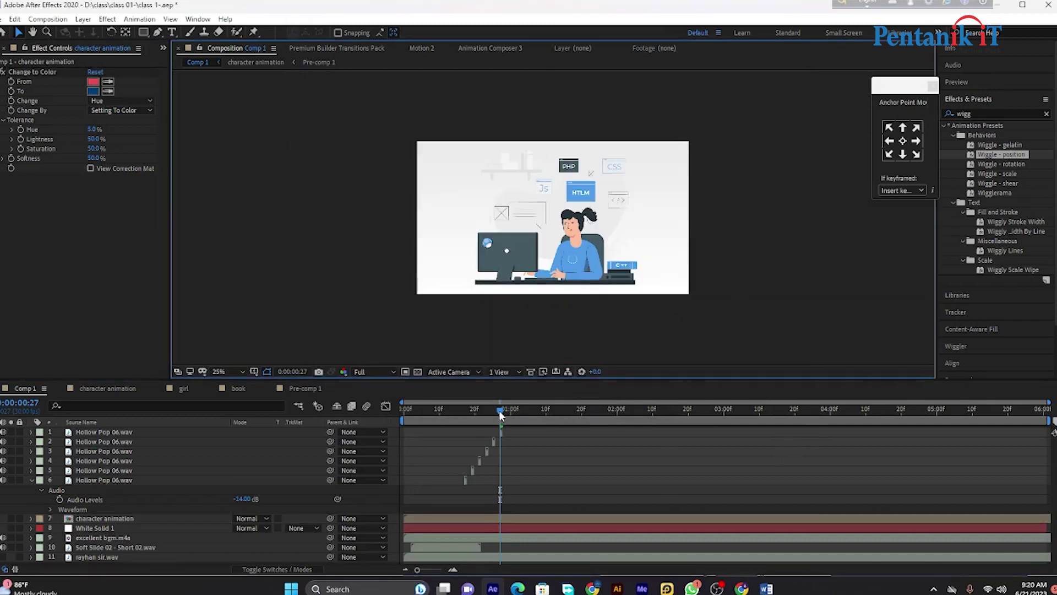
key(space)
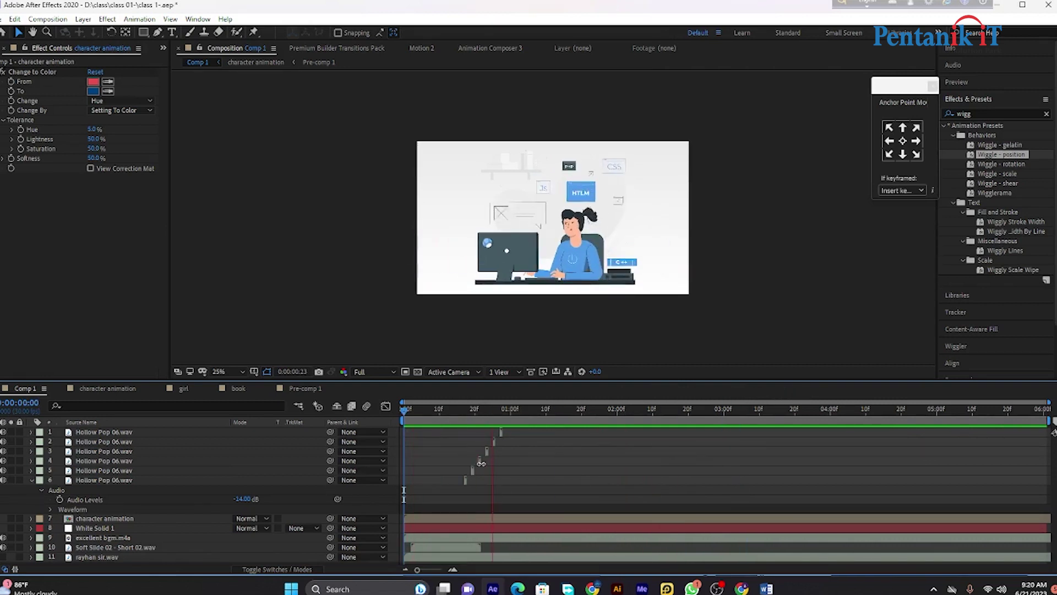
click(460, 412)
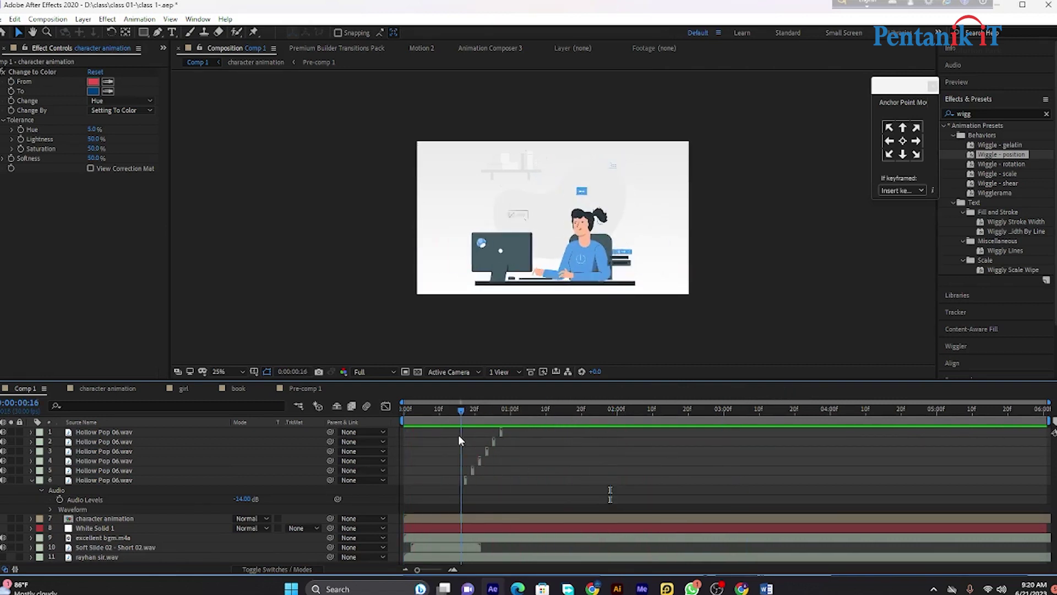
key(space)
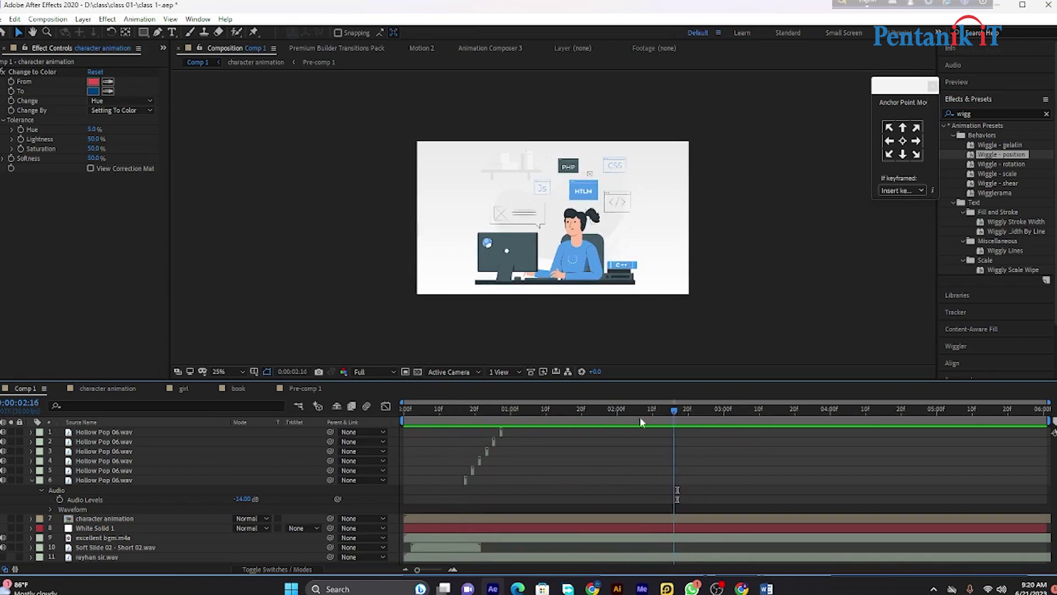
key(Home)
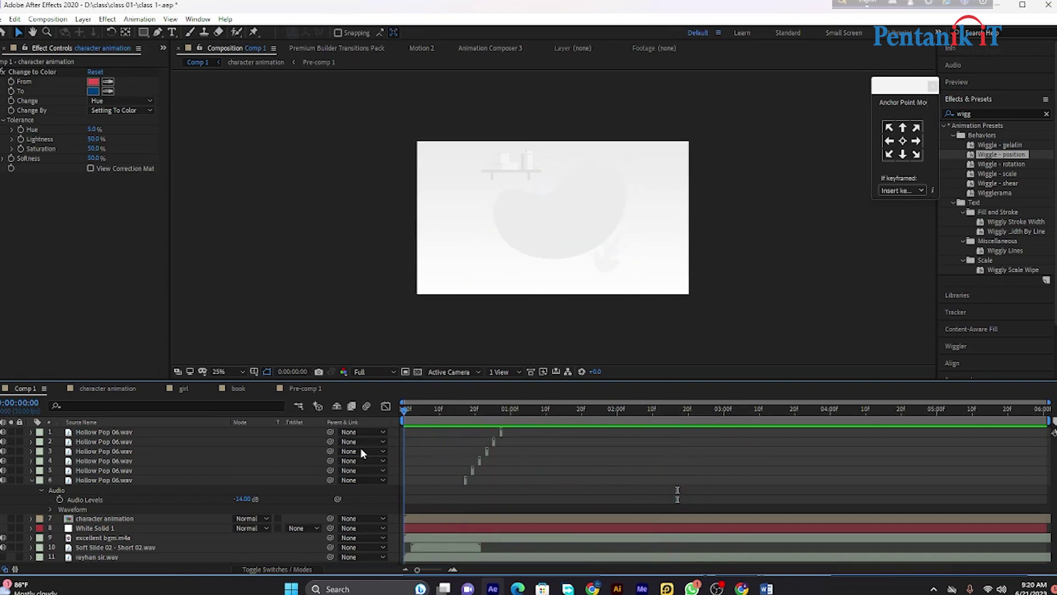
key(space)
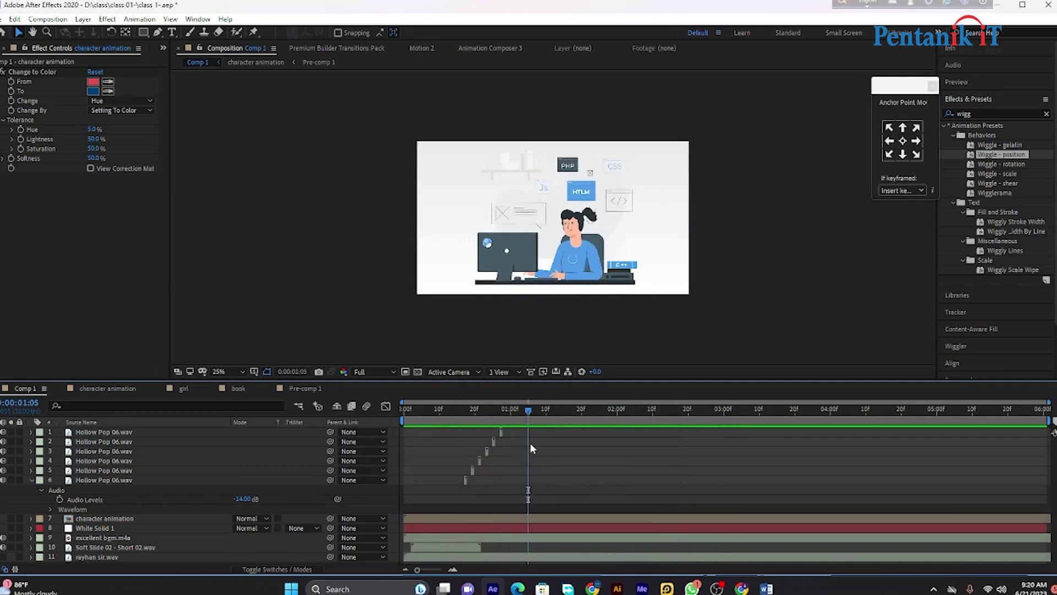